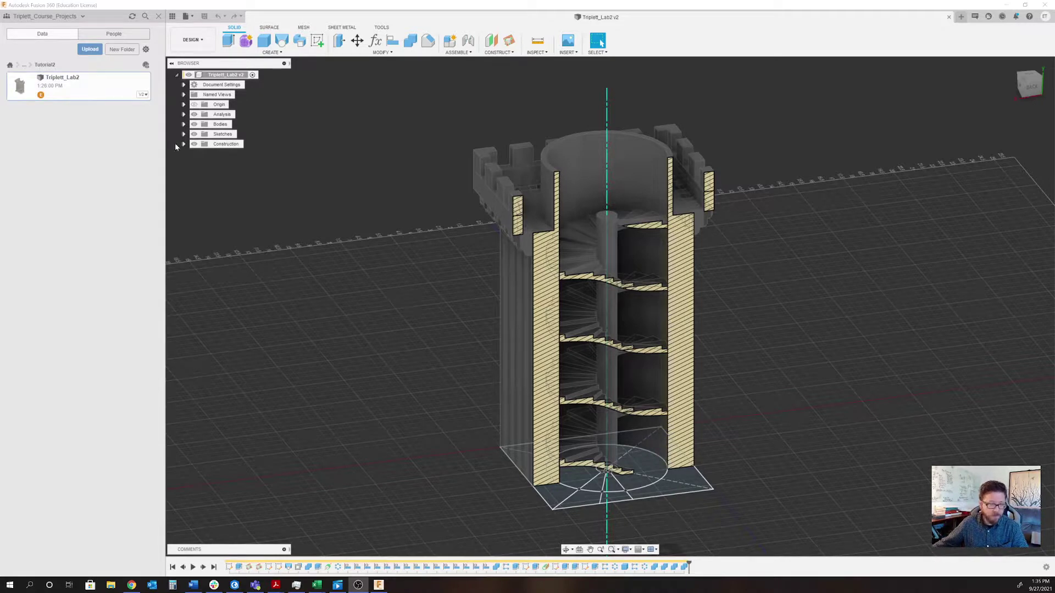
- Go up to the castles project's root and open its Tutorials folder
{"action": "left_click", "coordinate": [24, 65]}
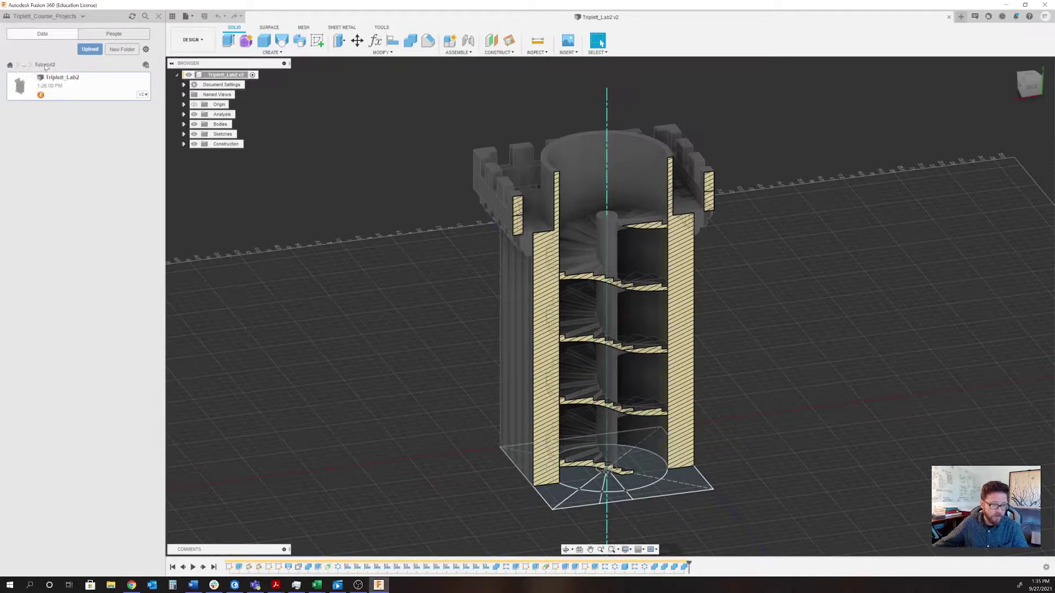
{"action": "left_click", "coordinate": [24, 65]}
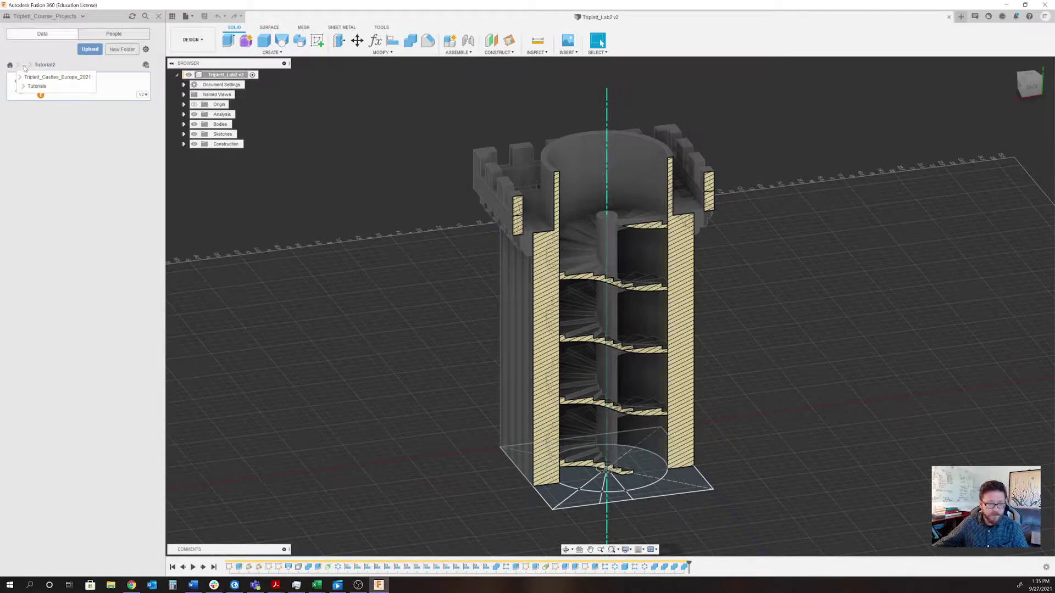
{"action": "left_click", "coordinate": [35, 79]}
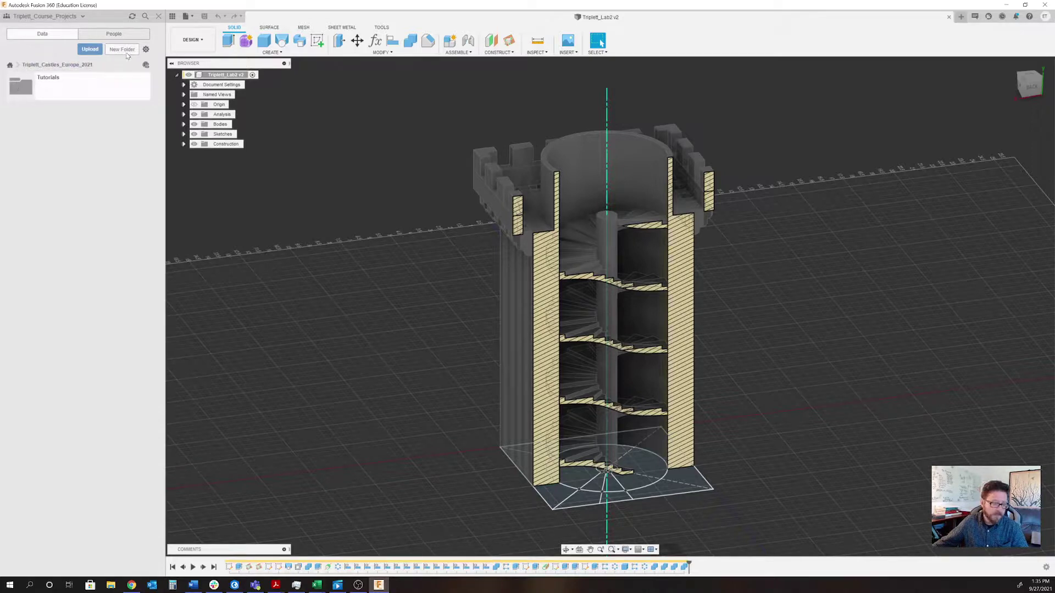
{"action": "left_click", "coordinate": [23, 89]}
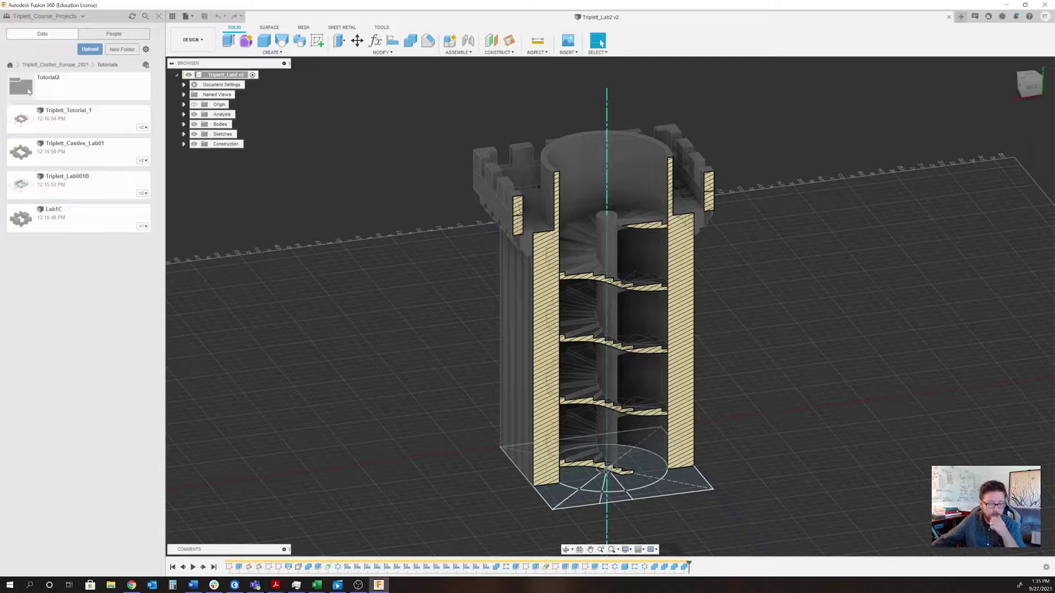
- Create a new folder named "Tutorial 1" inside the Tutorials folder
{"action": "right_click", "coordinate": [100, 154]}
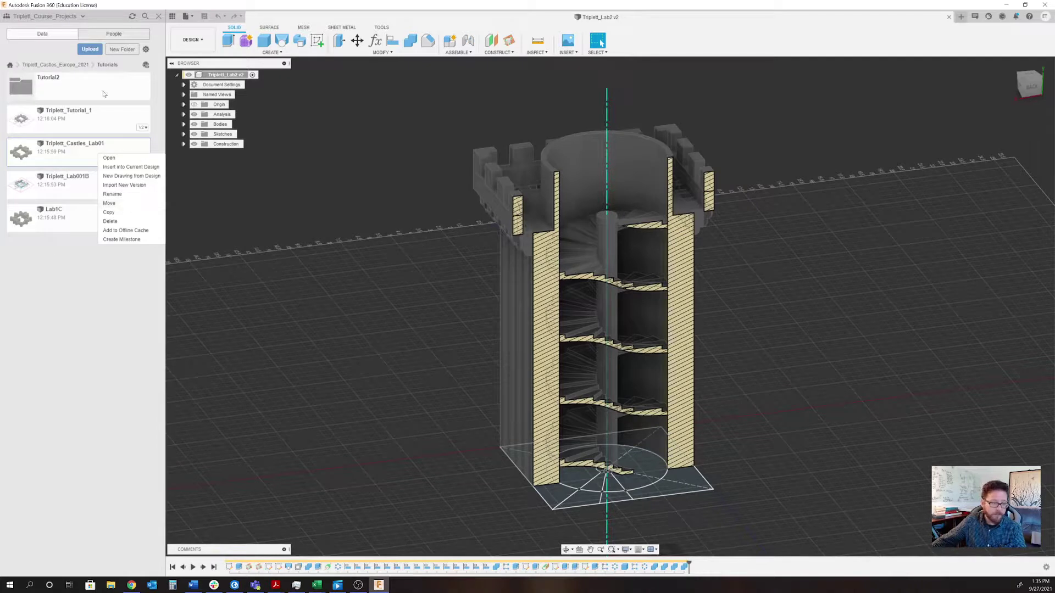
{"action": "left_click", "coordinate": [123, 49]}
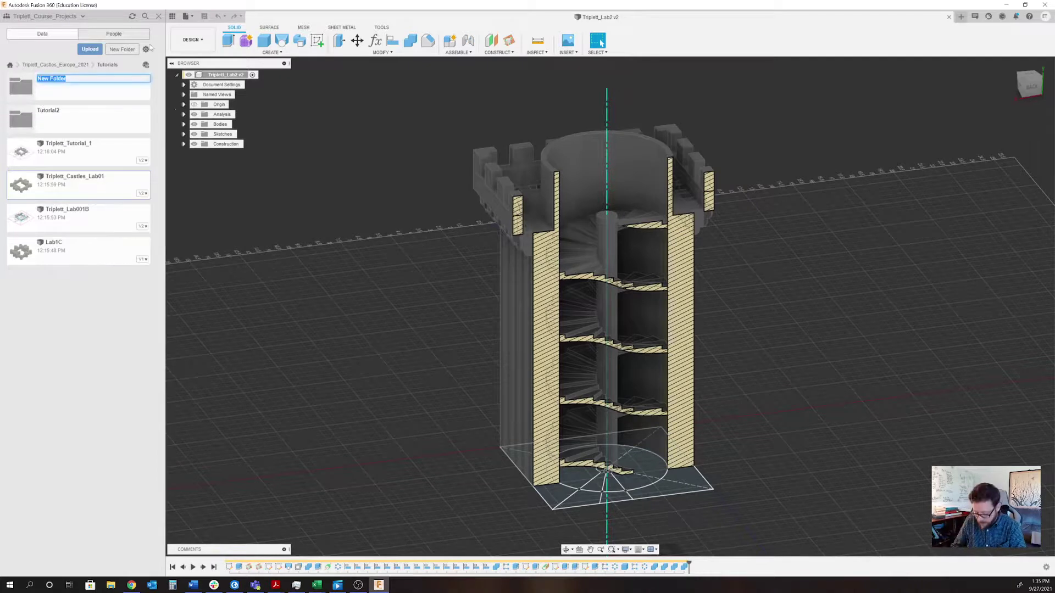
{"action": "type", "text": "Tuto"}
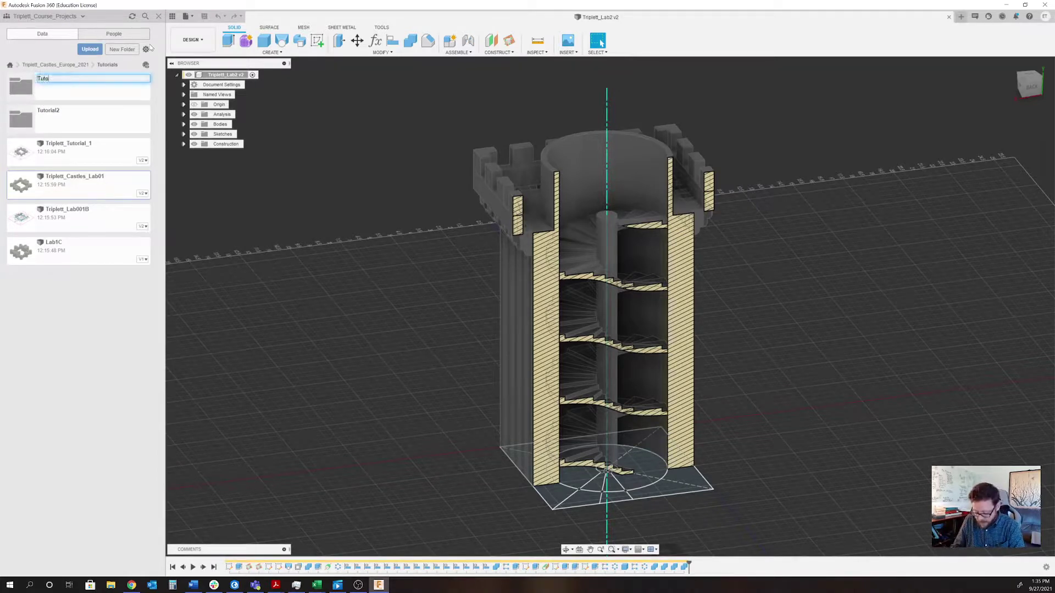
{"action": "type", "text": "rial 1"}
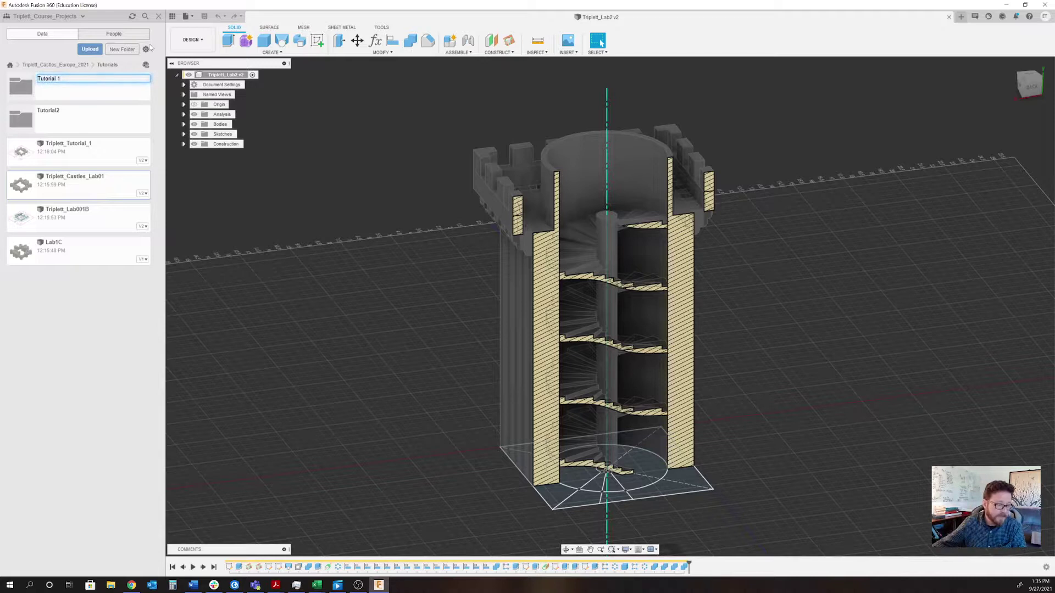
{"action": "key", "text": "Return"}
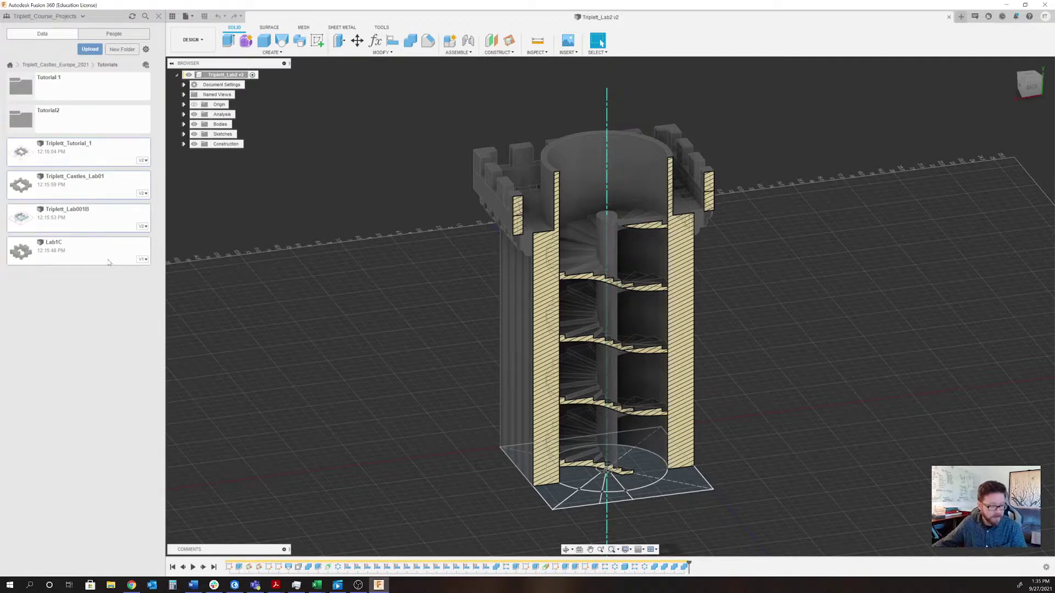
- Move the four loose lab and tutorial designs from Tutorials into the Tutorial 1 folder
{"action": "right_click", "coordinate": [104, 155]}
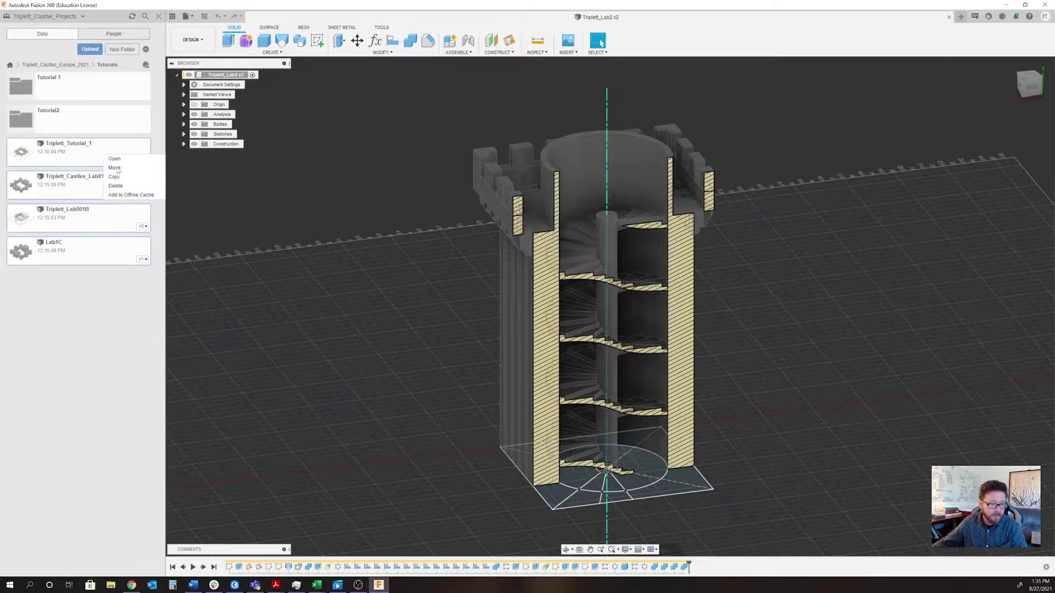
{"action": "left_click", "coordinate": [114, 167]}
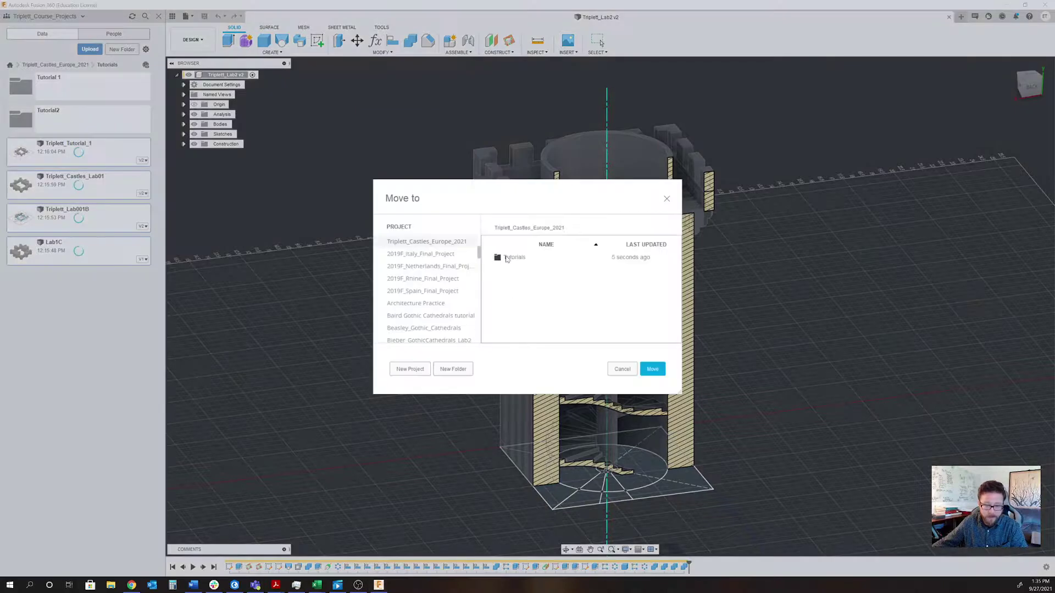
{"action": "double_click", "coordinate": [513, 258]}
{"action": "double_click", "coordinate": [514, 258]}
{"action": "left_click", "coordinate": [652, 369]}
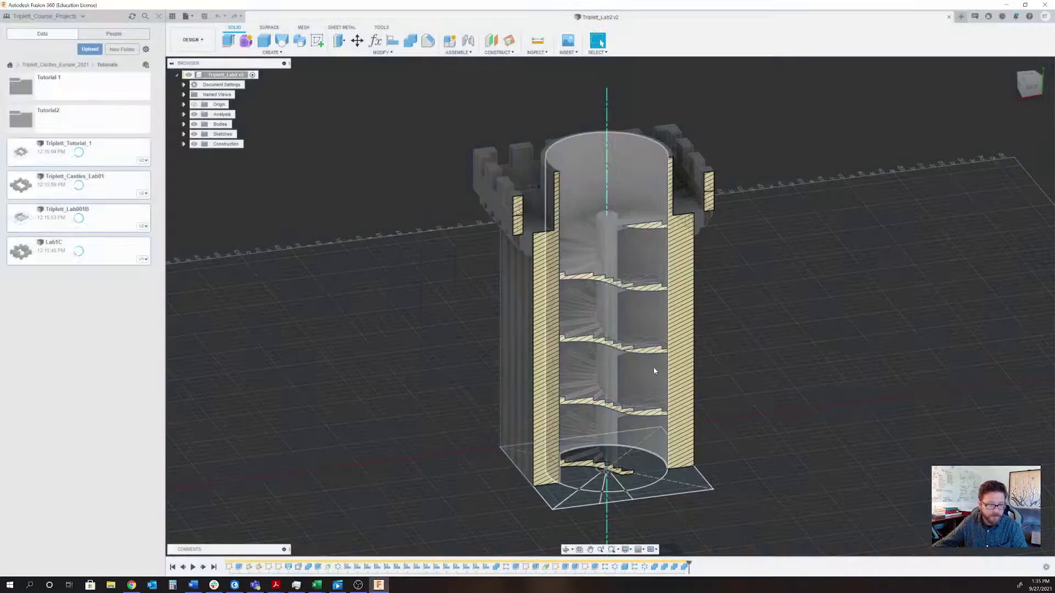
- Create a new design and save it in the Tutorial2 folder, named with the owner's surname followed by "_Tutorial2"
{"action": "left_click", "coordinate": [85, 120]}
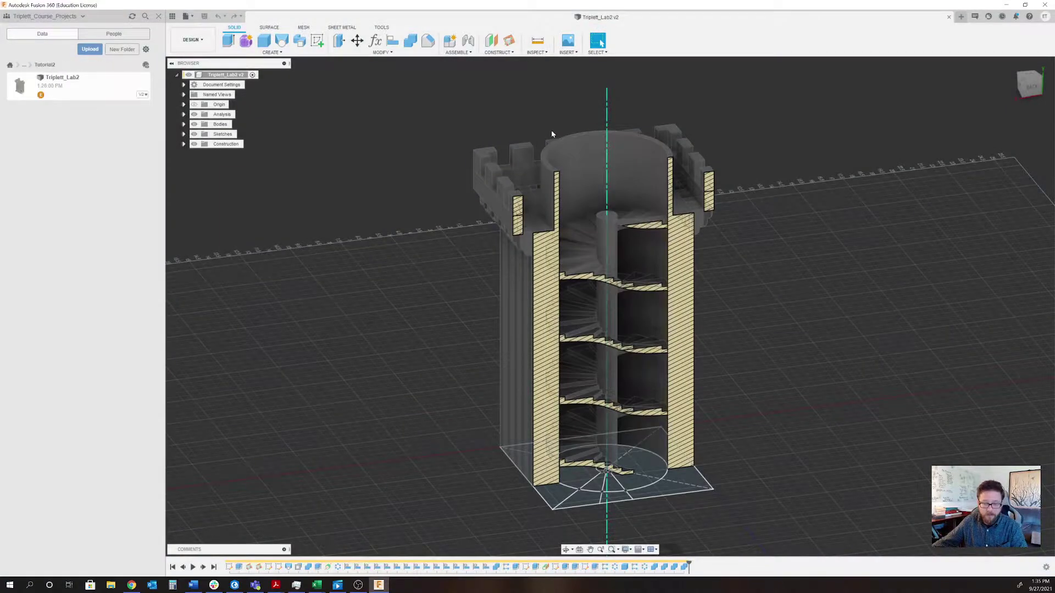
{"action": "left_click", "coordinate": [192, 19]}
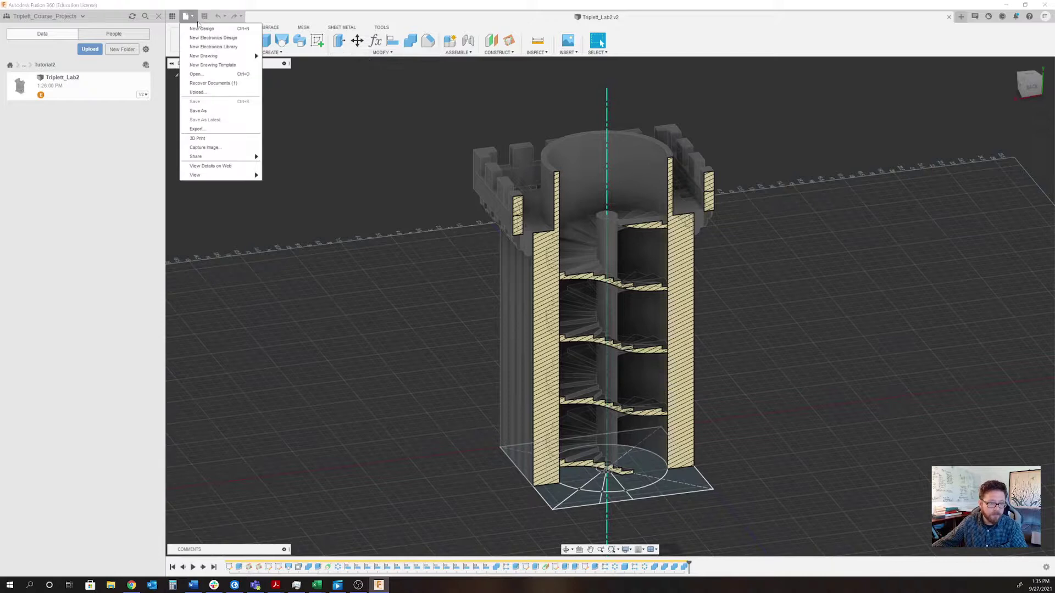
{"action": "left_click", "coordinate": [202, 29]}
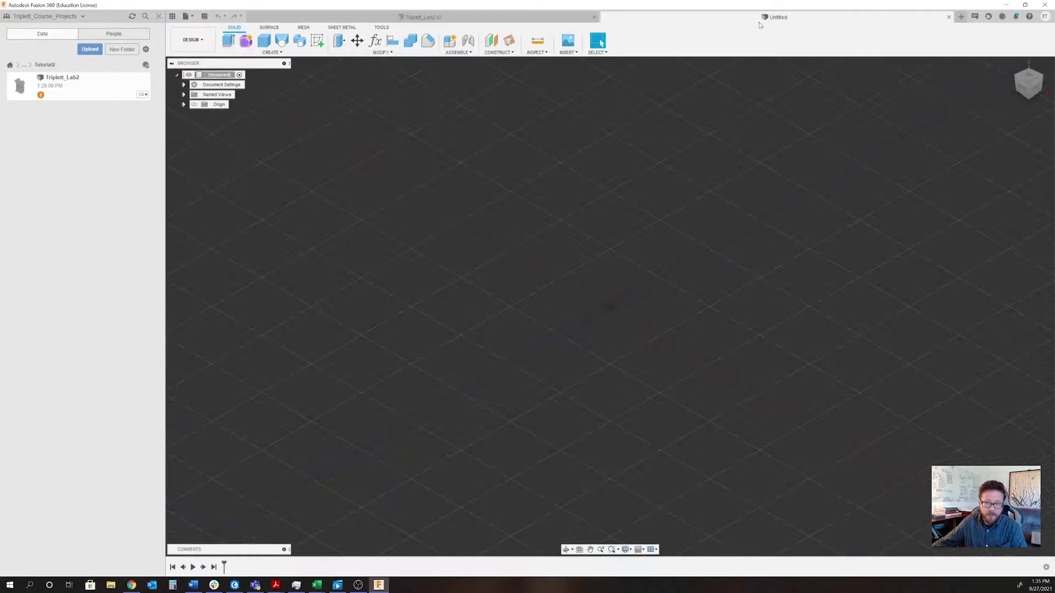
{"action": "left_click", "coordinate": [205, 17]}
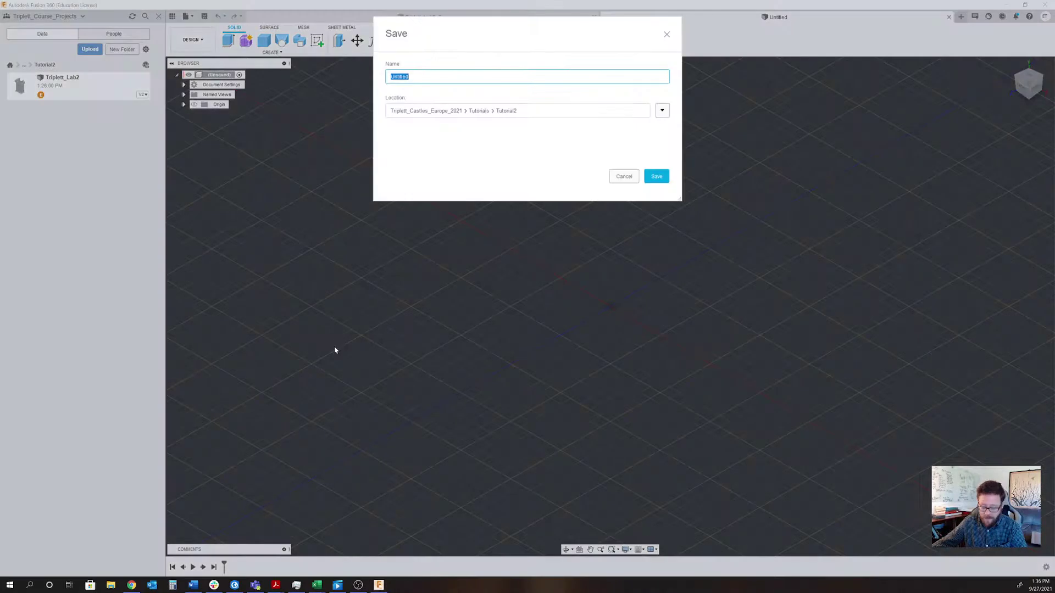
{"action": "type", "text": "Tr"}
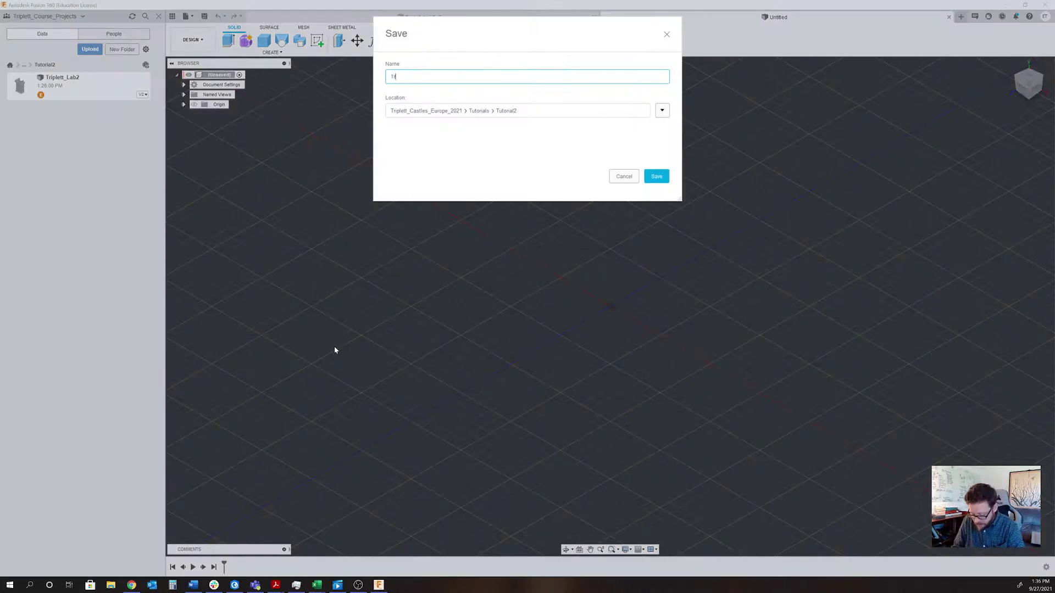
{"action": "type", "text": "iplett_T"}
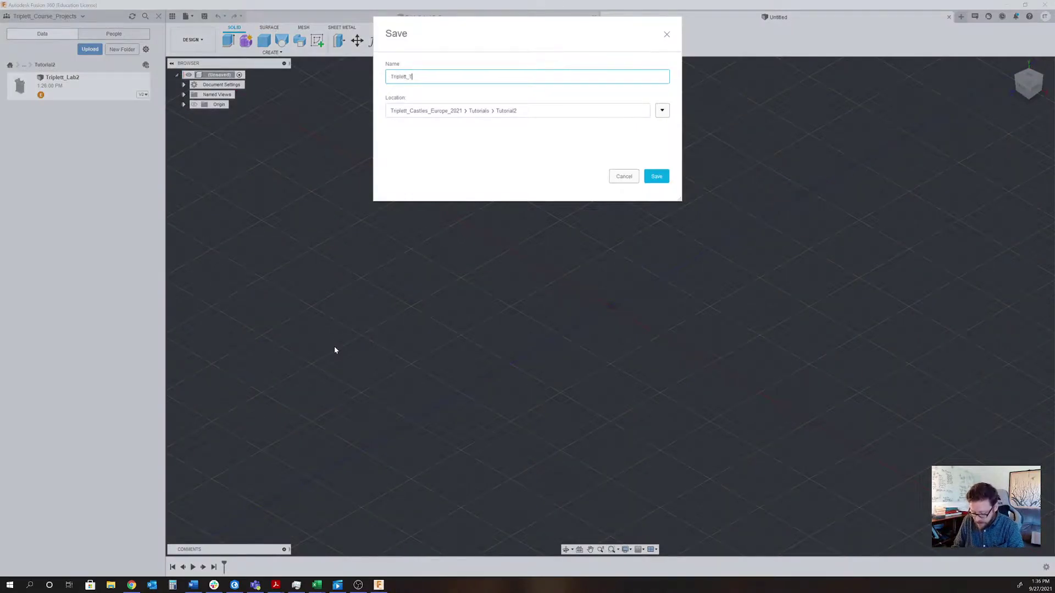
{"action": "type", "text": "utorial"}
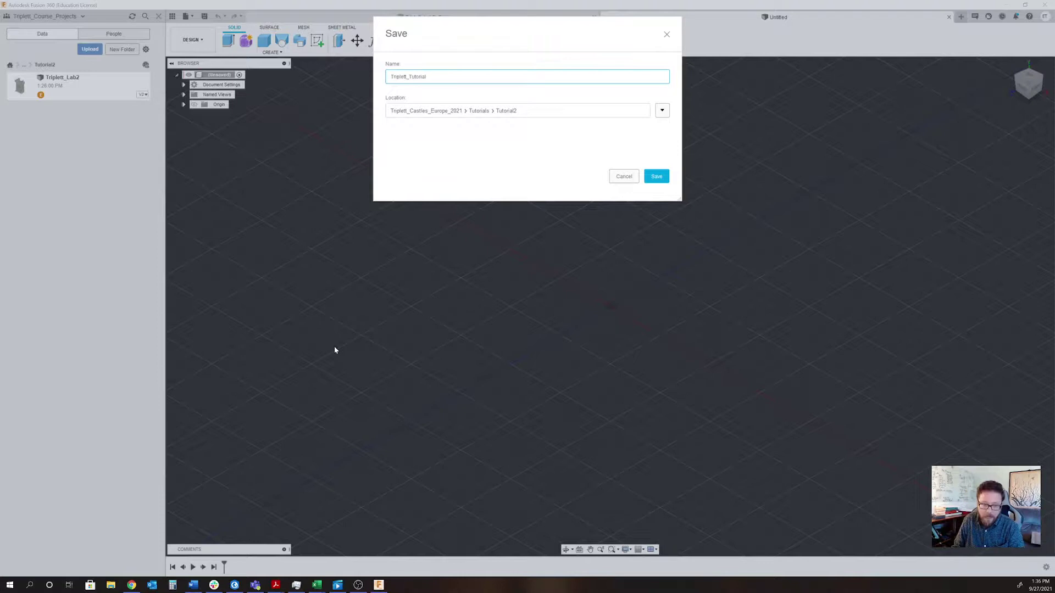
{"action": "type", "text": "2"}
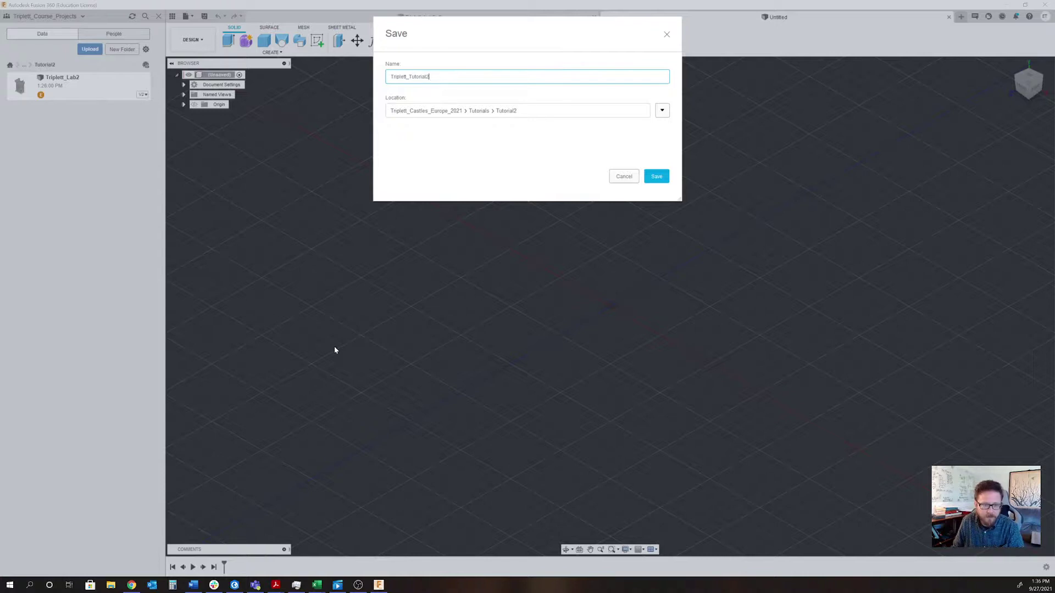
{"action": "key", "text": "Return"}
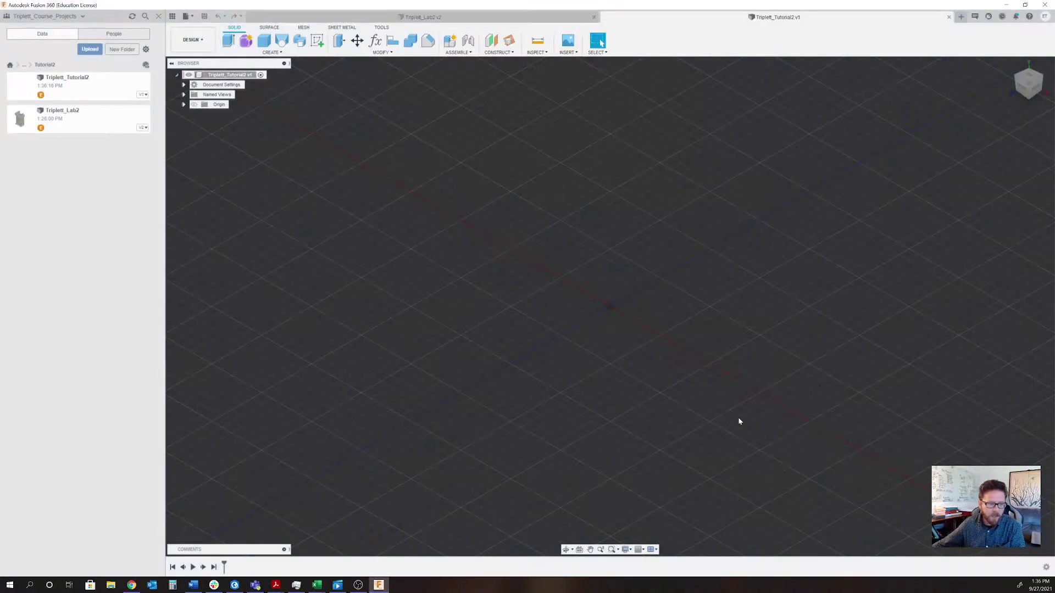
- Start a new sketch on the horizontal ground plane at the origin
{"action": "scroll", "coordinate": [607, 313], "scroll_direction": "down", "scroll_amount": 5}
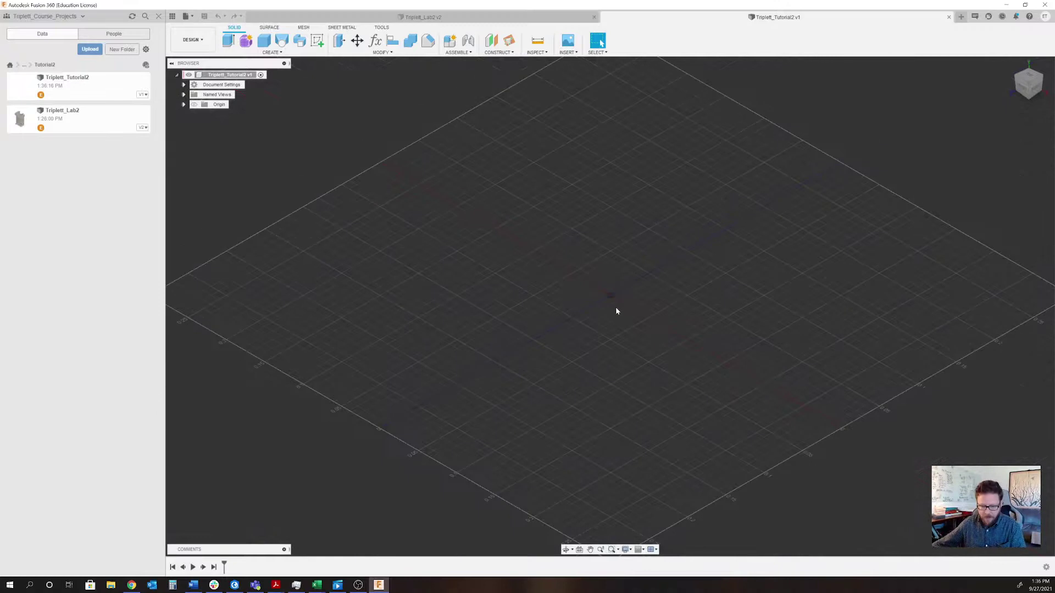
{"action": "middle_click_drag", "start_coordinate": [621, 317], "coordinate": [638, 346], "text": "shift"}
{"action": "scroll", "coordinate": [636, 347], "scroll_direction": "up", "scroll_amount": 3}
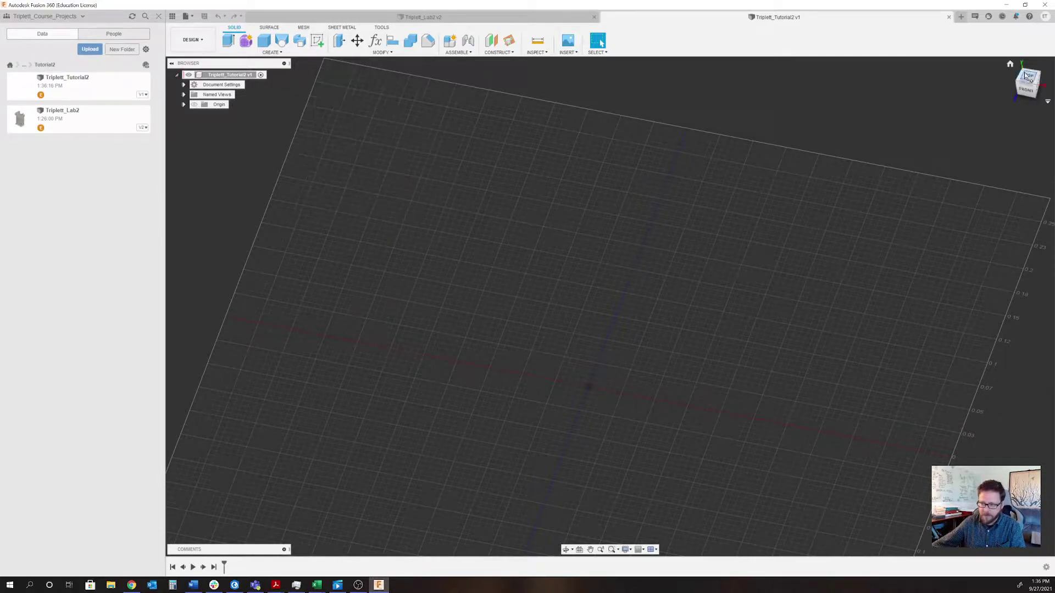
{"action": "left_click", "coordinate": [317, 40]}
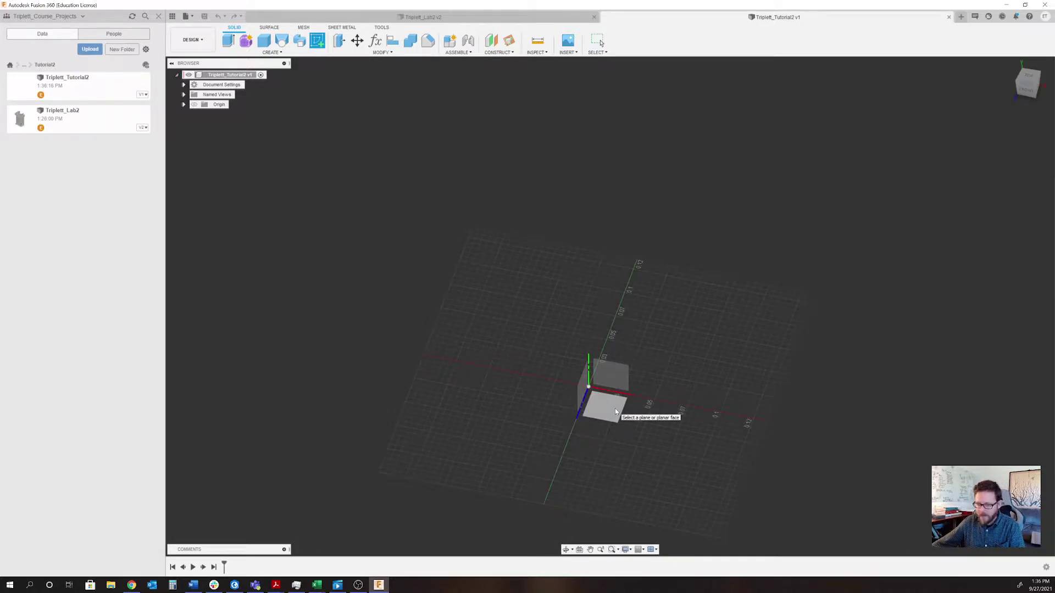
{"action": "left_click", "coordinate": [599, 396]}
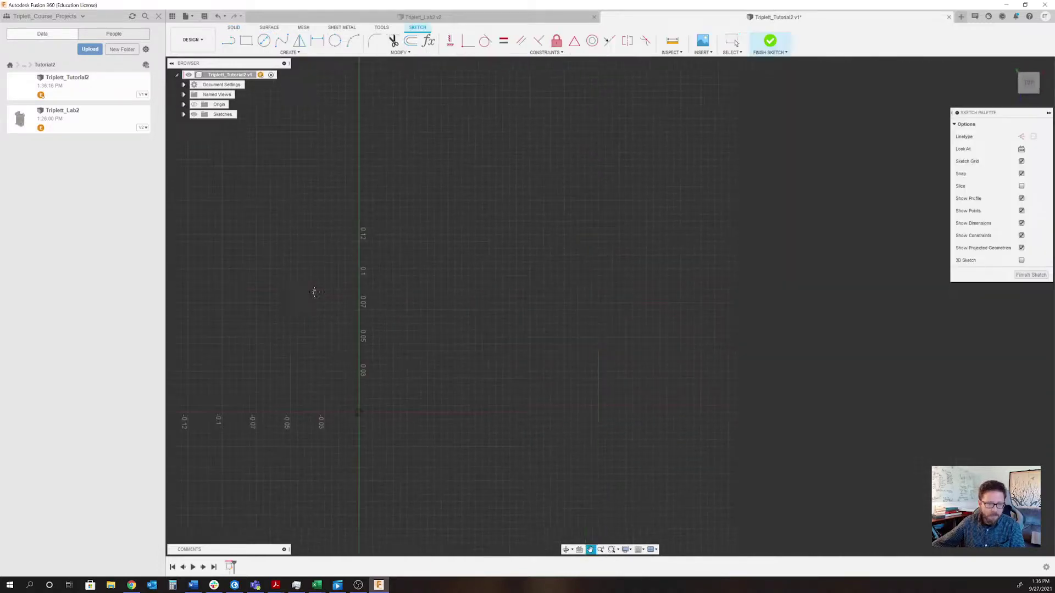
- Sketch an 8 m by 8 m square with one corner at the origin, using the two-point rectangle
{"action": "left_click", "coordinate": [247, 41]}
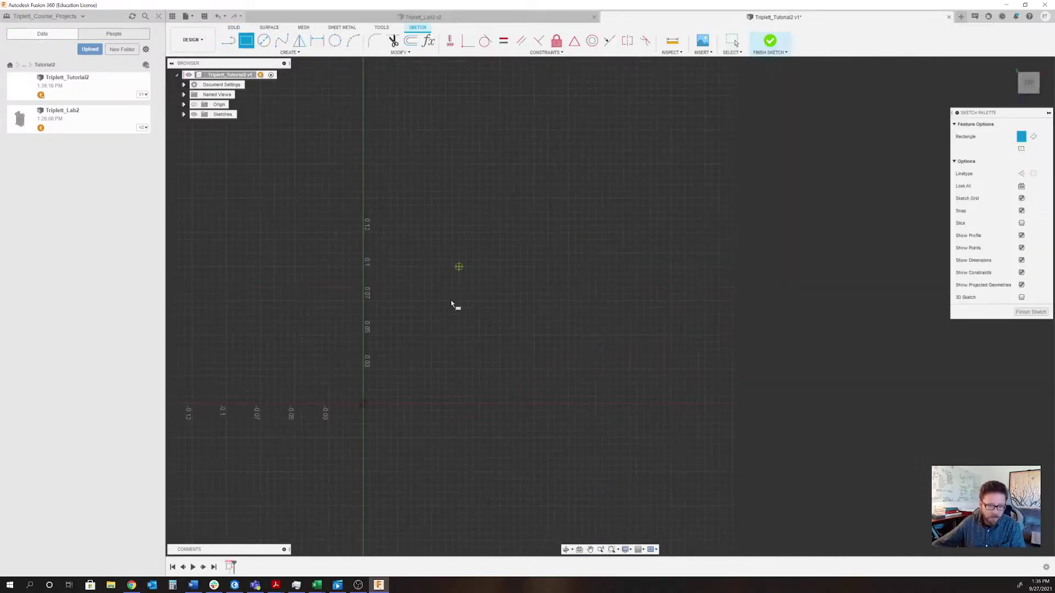
{"action": "left_click", "coordinate": [364, 405]}
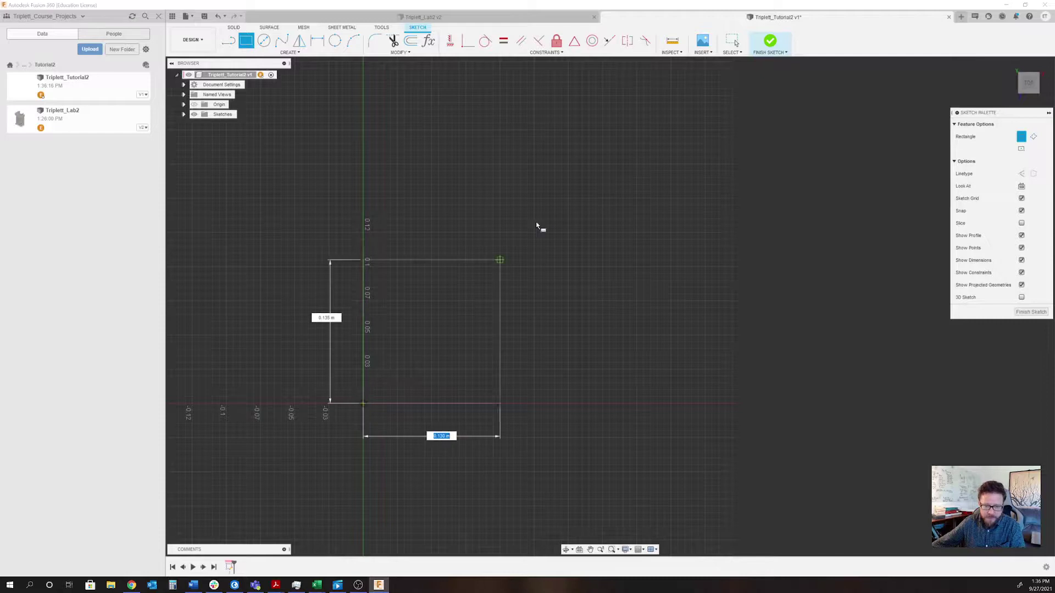
{"action": "type", "text": "8"}
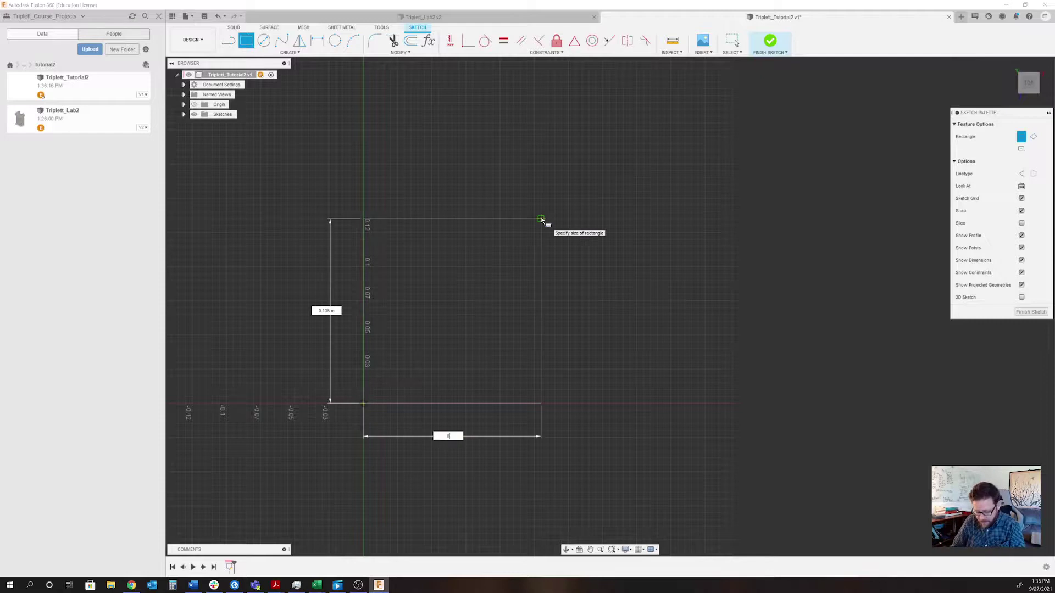
{"action": "key", "text": "Tab"}
{"action": "type", "text": "8"}
{"action": "key", "text": "Tab"}
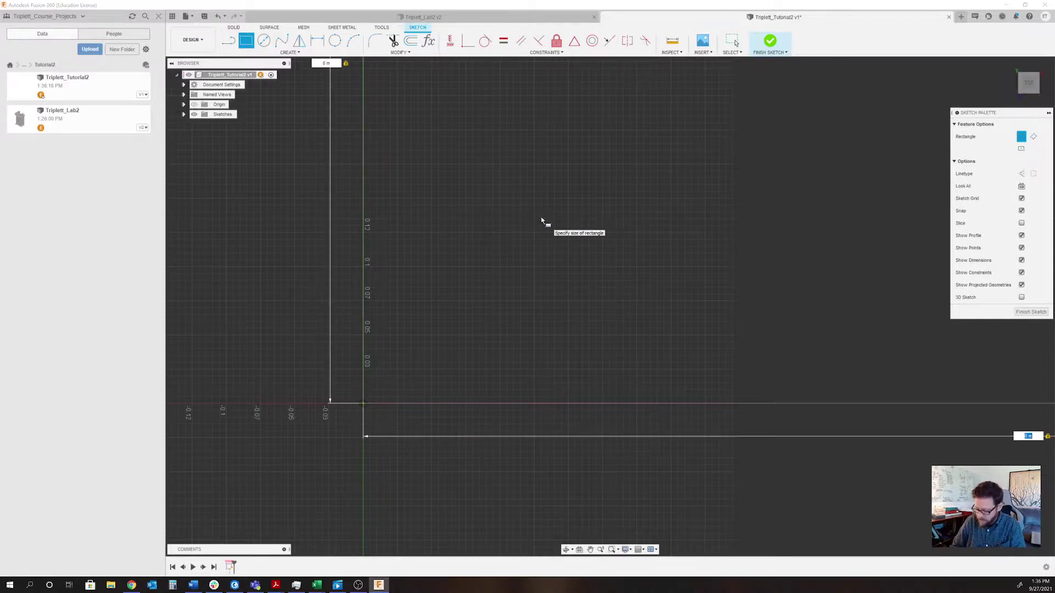
{"action": "key", "text": "Return"}
{"action": "scroll", "coordinate": [552, 400], "scroll_direction": "down", "scroll_amount": 5}
{"action": "scroll", "coordinate": [543, 434], "scroll_direction": "down", "scroll_amount": 4}
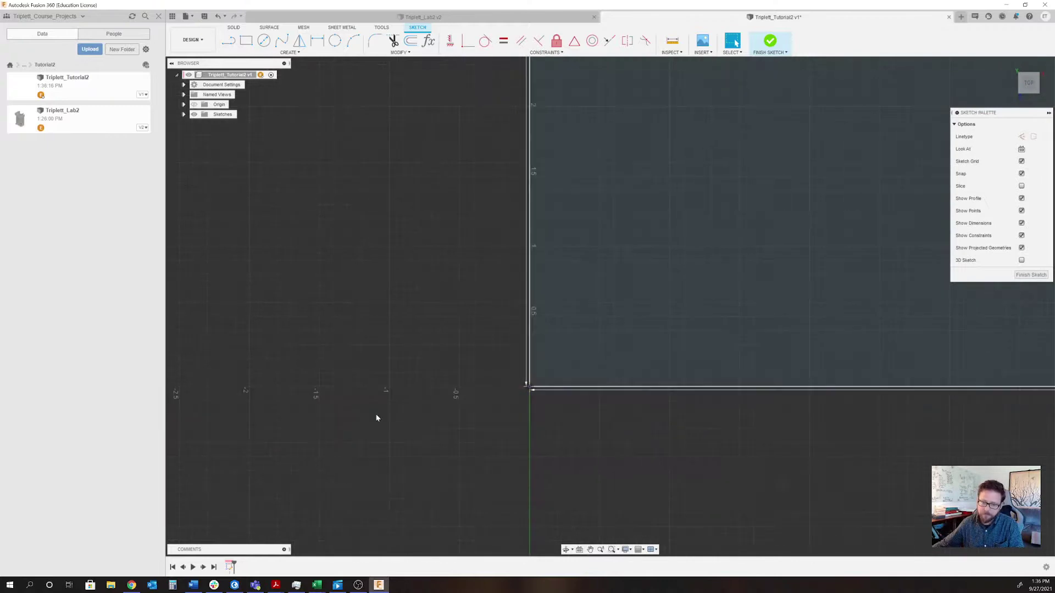
{"action": "scroll", "coordinate": [368, 418], "scroll_direction": "down", "scroll_amount": 6}
{"action": "middle_click_drag", "start_coordinate": [602, 297], "coordinate": [631, 335]}
{"action": "scroll", "coordinate": [631, 335], "scroll_direction": "up", "scroll_amount": 2}
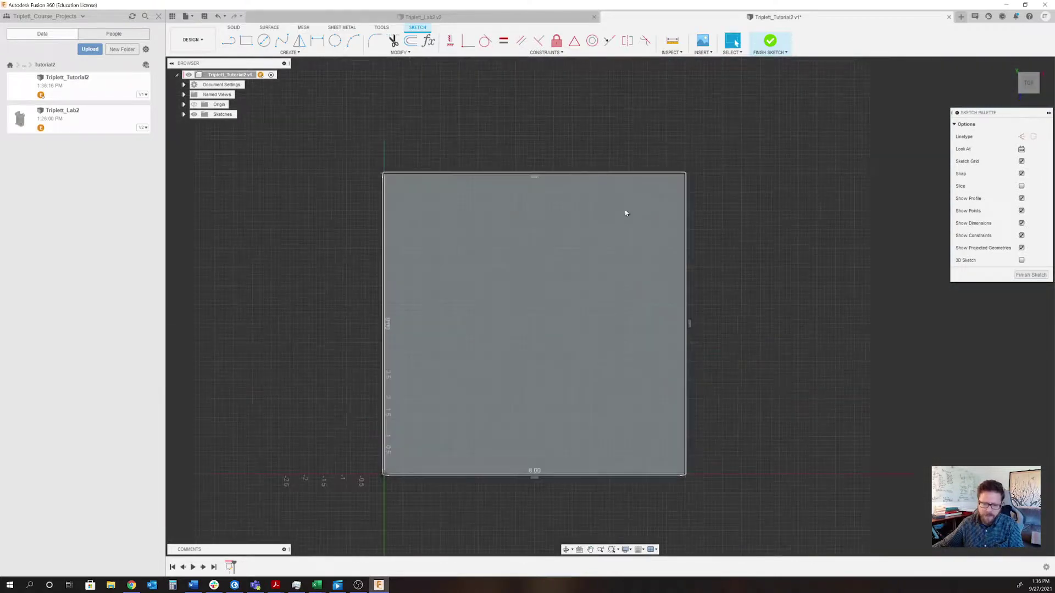
- Draw two diagonal lines joining the opposite corners of the 8 m square so they cross at its centre
{"action": "left_click", "coordinate": [229, 40]}
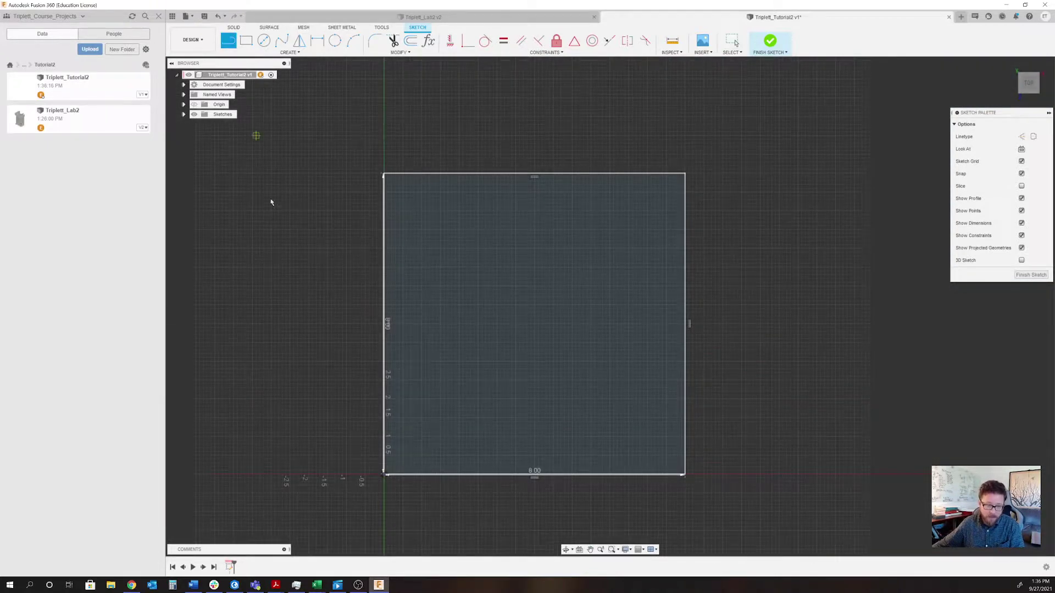
{"action": "left_click", "coordinate": [384, 475]}
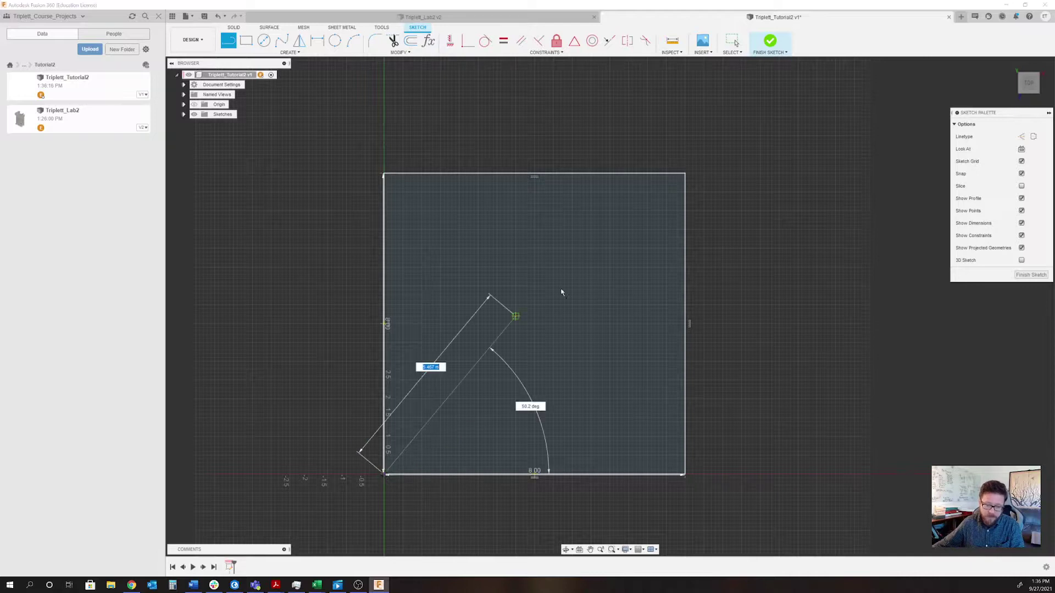
{"action": "left_click", "coordinate": [684, 174]}
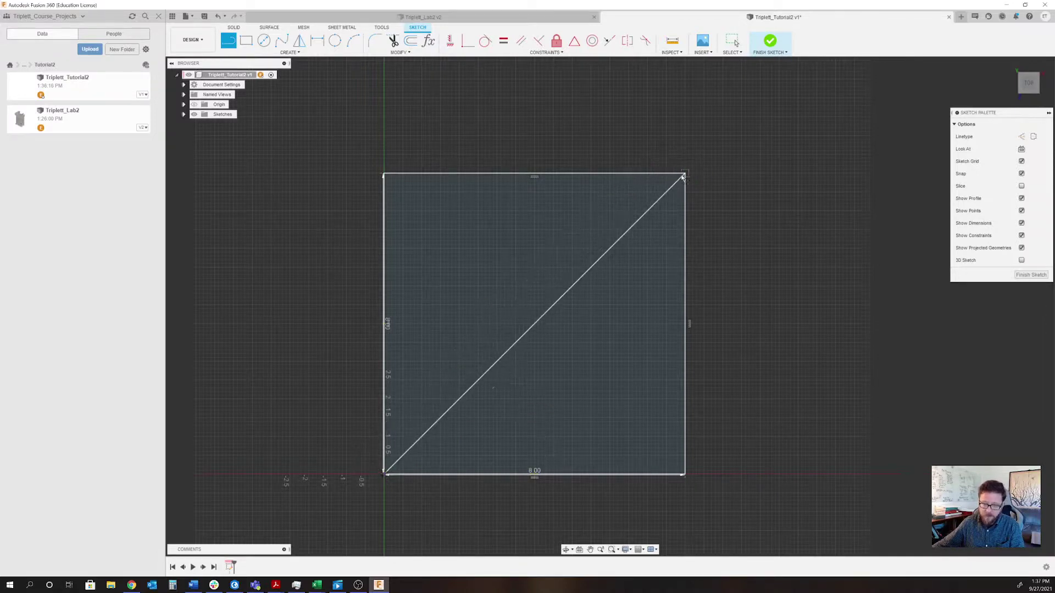
{"action": "left_click", "coordinate": [384, 175]}
{"action": "left_click", "coordinate": [684, 475]}
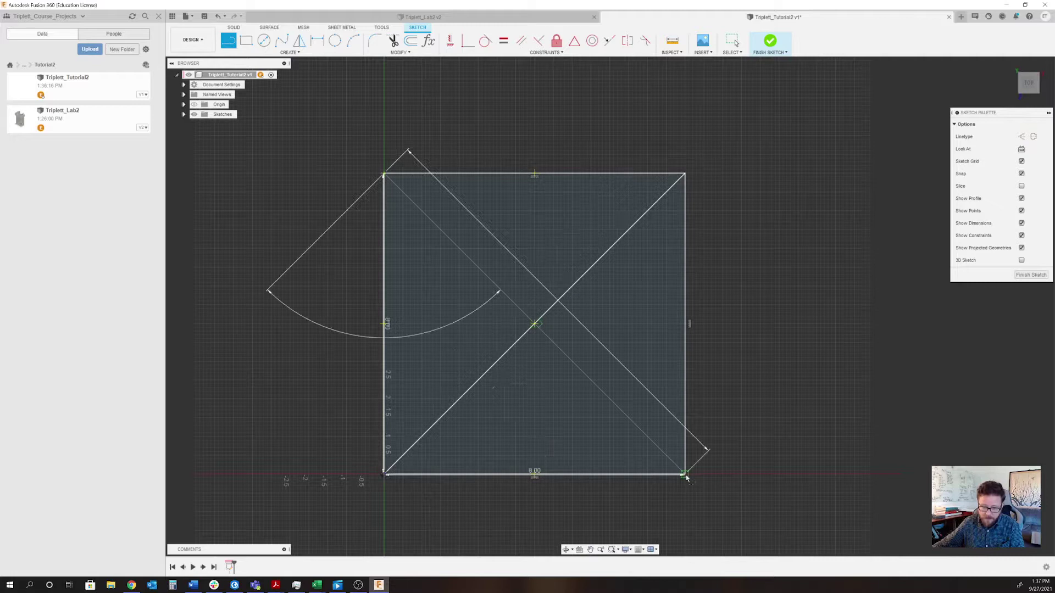
- Convert both diagonals of the square into construction lines
{"action": "key", "text": "Escape"}
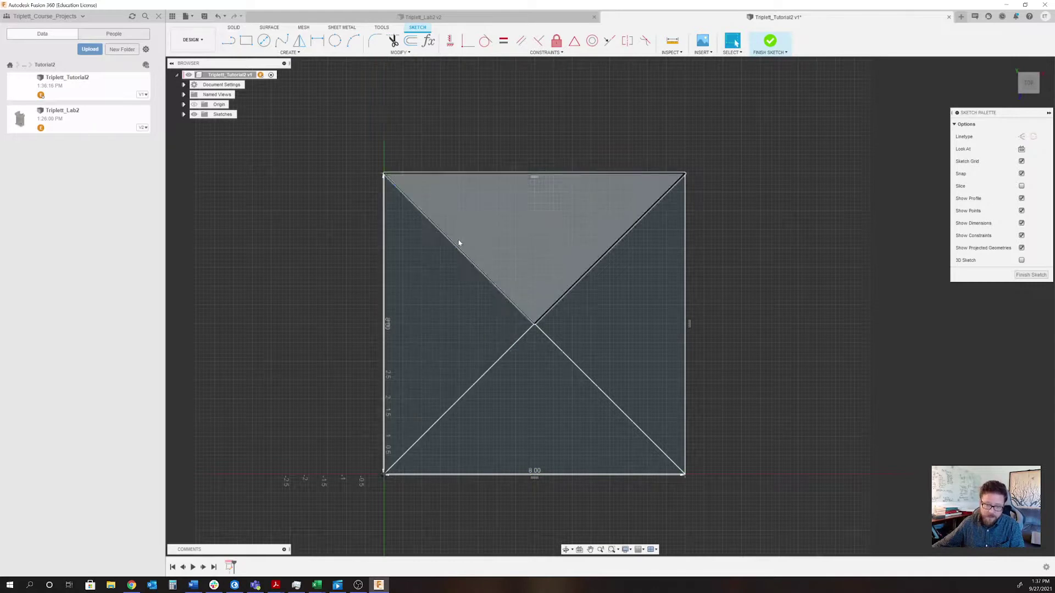
{"action": "left_click", "coordinate": [455, 244]}
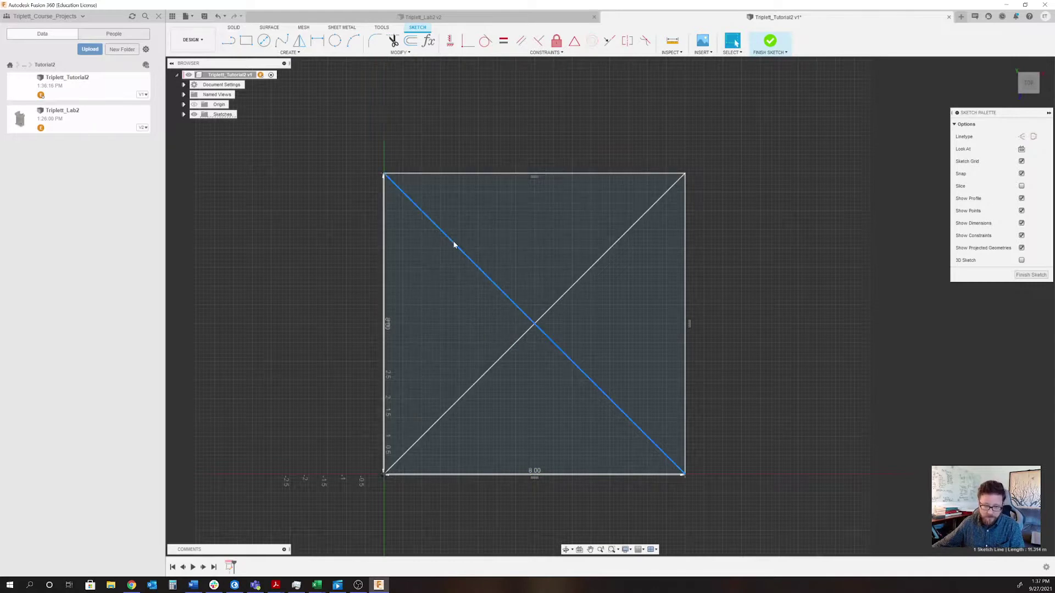
{"action": "left_click", "coordinate": [607, 254], "text": "ctrl"}
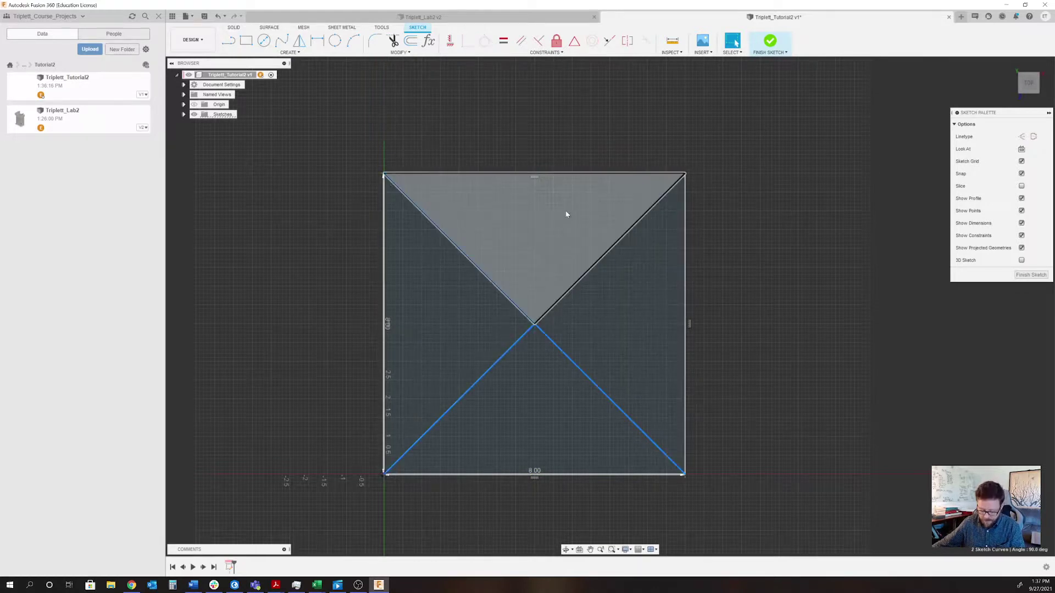
{"action": "key", "text": "x"}
{"action": "left_click", "coordinate": [557, 239]}
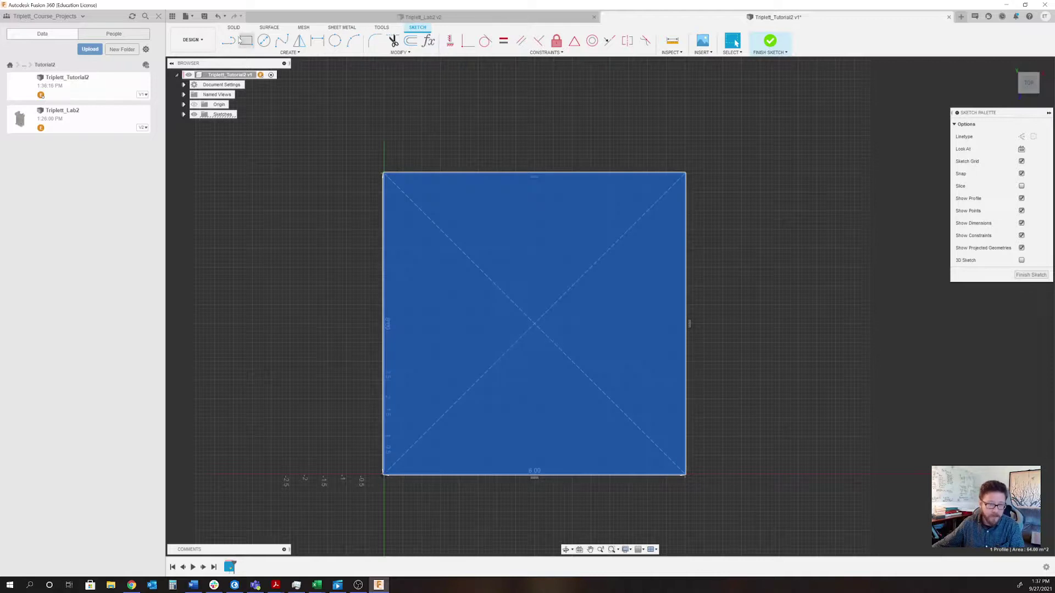
- Draw a centre-diameter circle of 5.75 m centred on the crossing of the diagonals
{"action": "left_click", "coordinate": [264, 43]}
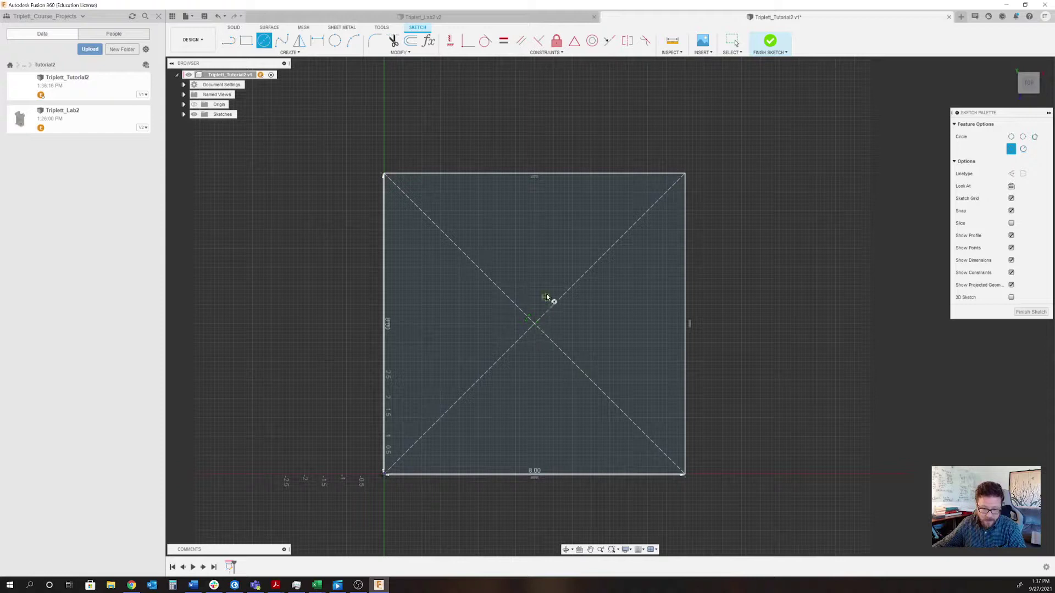
{"action": "left_click", "coordinate": [534, 324]}
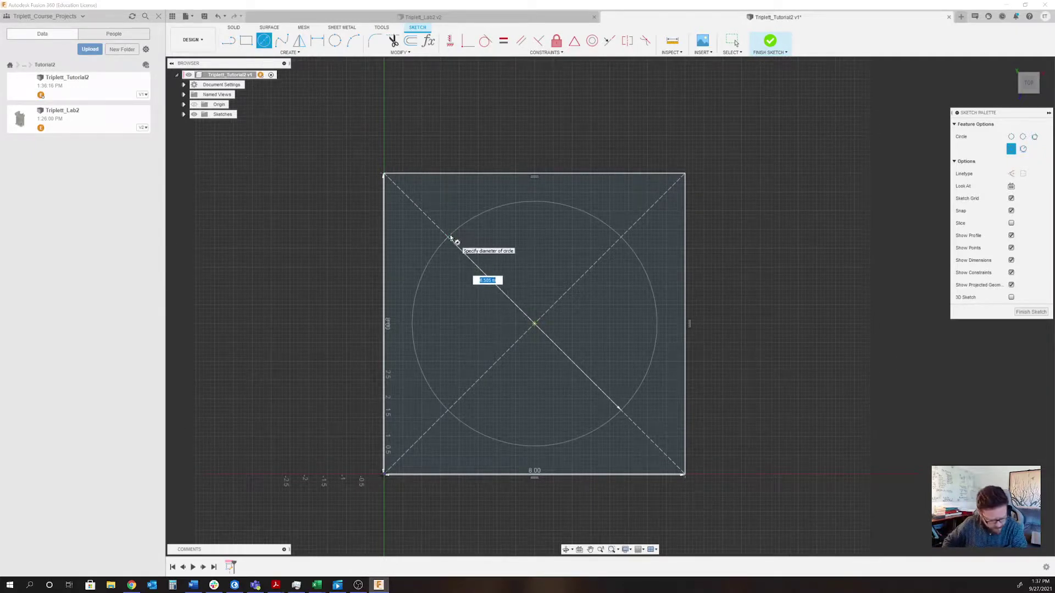
{"action": "type", "text": "5"}
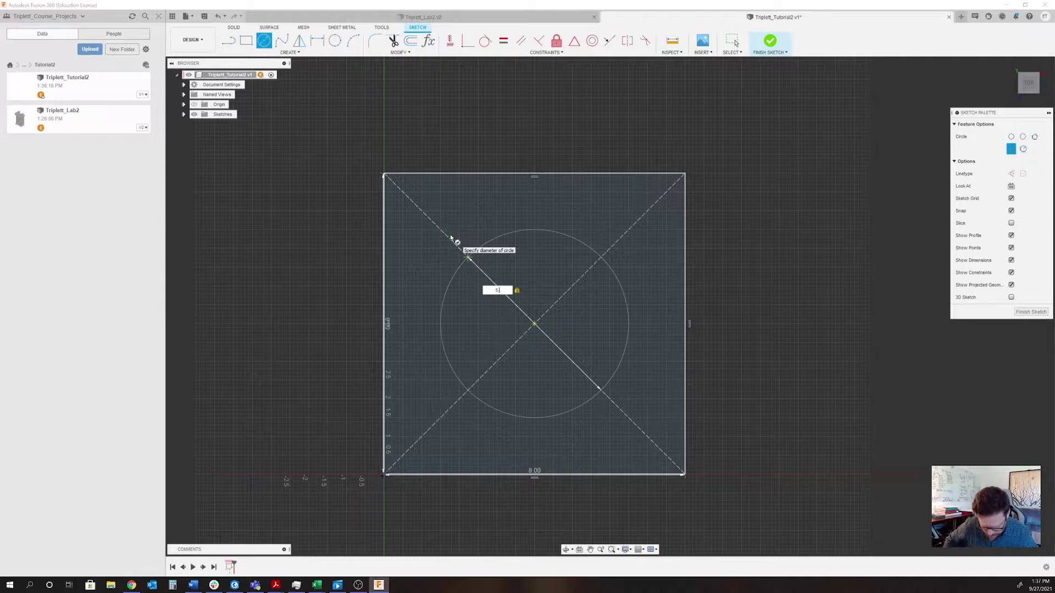
{"action": "type", "text": ".75"}
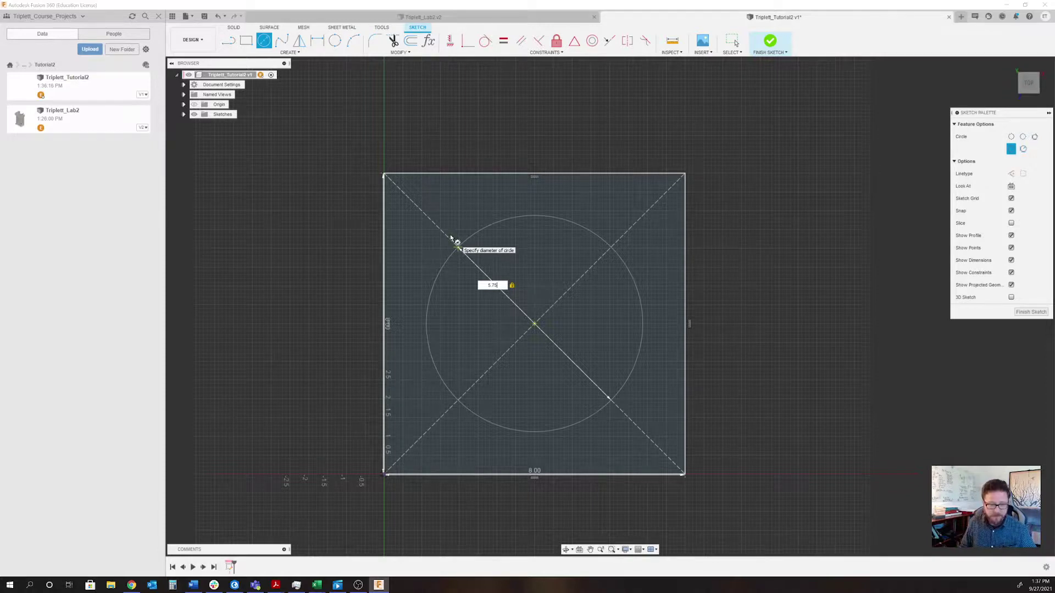
{"action": "key", "text": "Return"}
{"action": "key", "text": "Escape"}
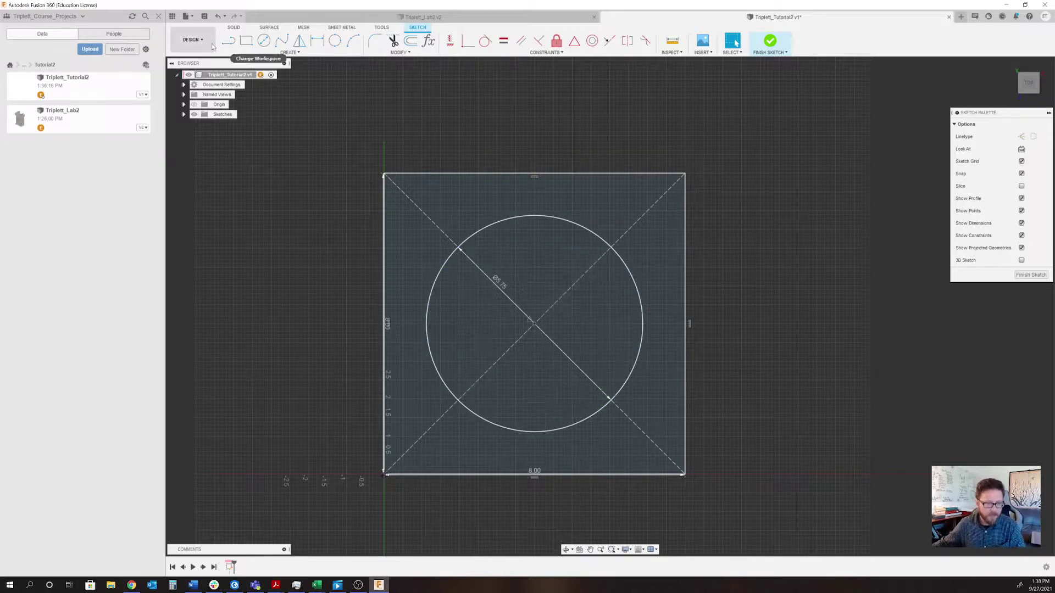
- Draw a second circle 1 m in diameter, concentric with the 5.75 m circle
{"action": "left_click", "coordinate": [264, 40]}
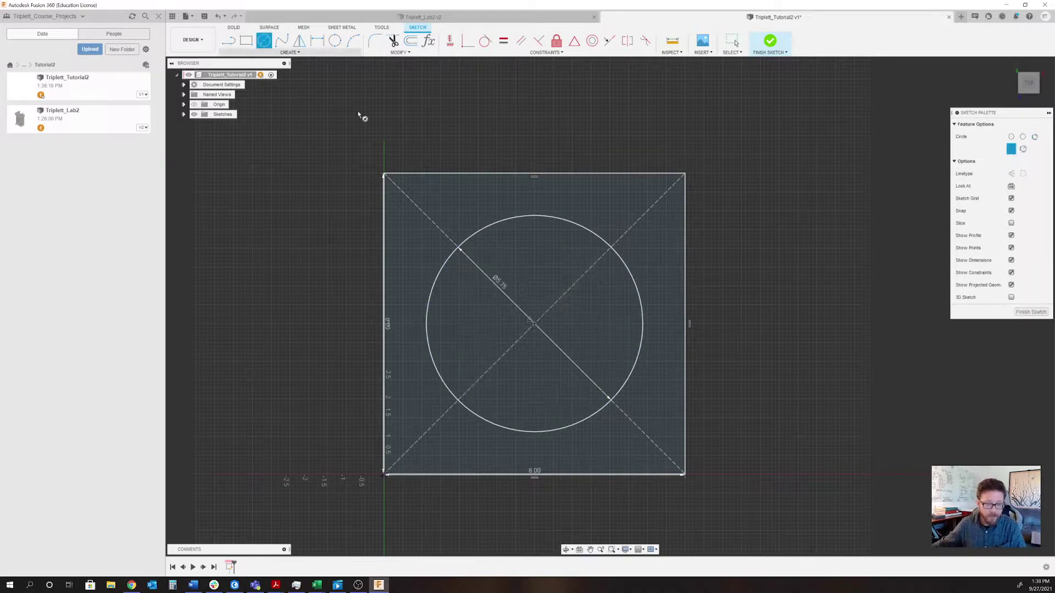
{"action": "left_click", "coordinate": [535, 325]}
{"action": "type", "text": "1"}
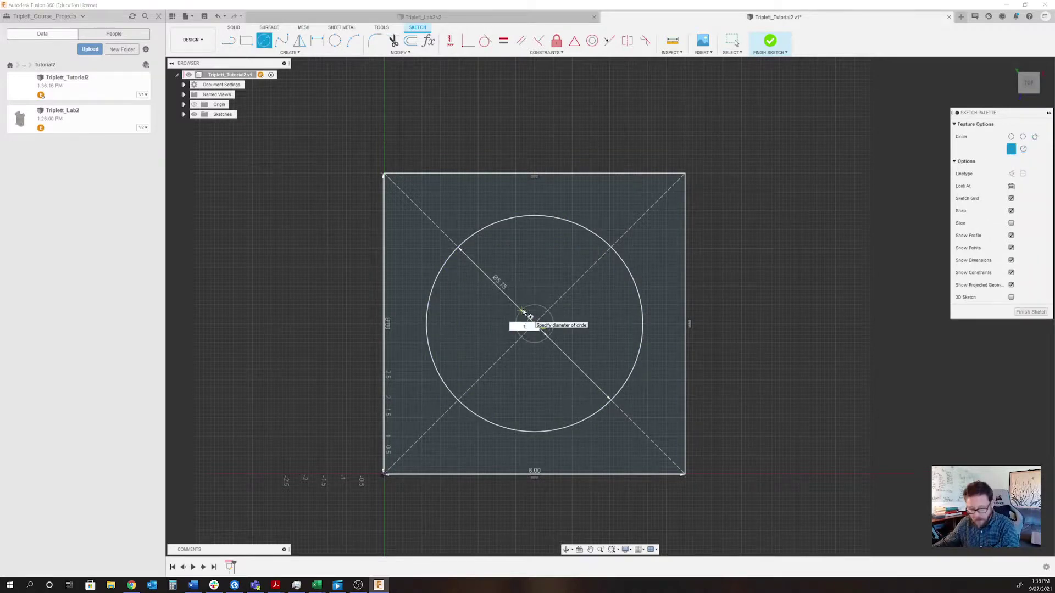
{"action": "key", "text": "Return"}
{"action": "key", "text": "Escape"}
- Draw a vertical line from the circles' centre to the midpoint of the square's upper edge
{"action": "scroll", "coordinate": [579, 327], "scroll_direction": "up", "scroll_amount": 5}
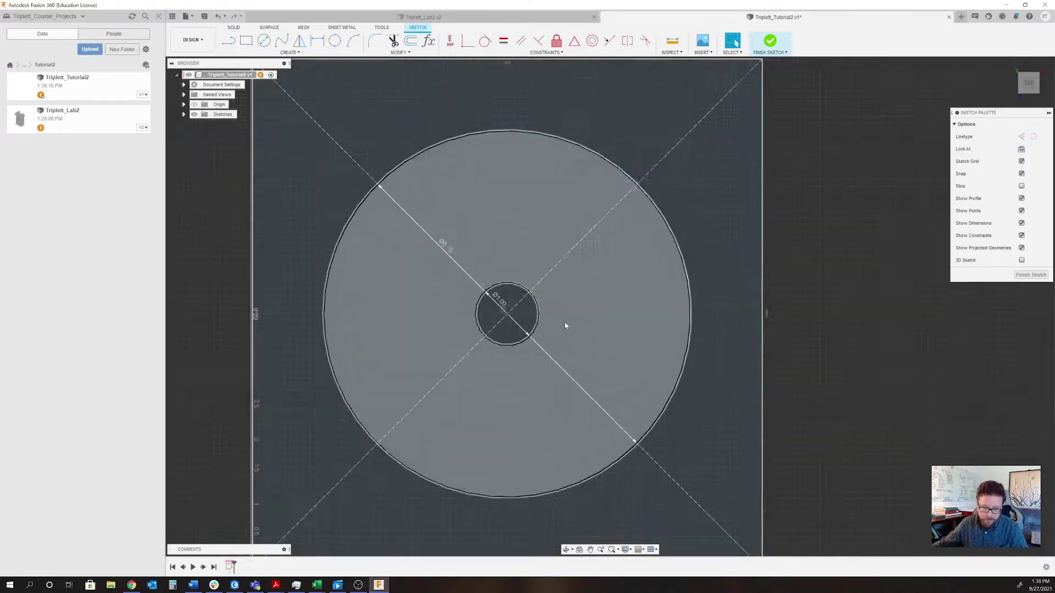
{"action": "scroll", "coordinate": [592, 356], "scroll_direction": "down", "scroll_amount": 4}
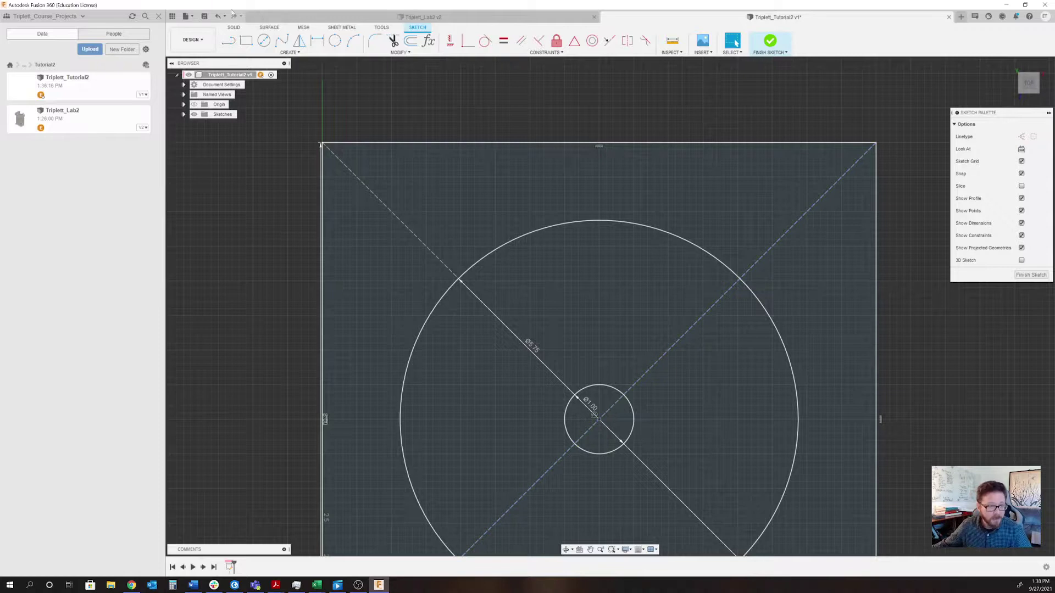
{"action": "left_click", "coordinate": [228, 40]}
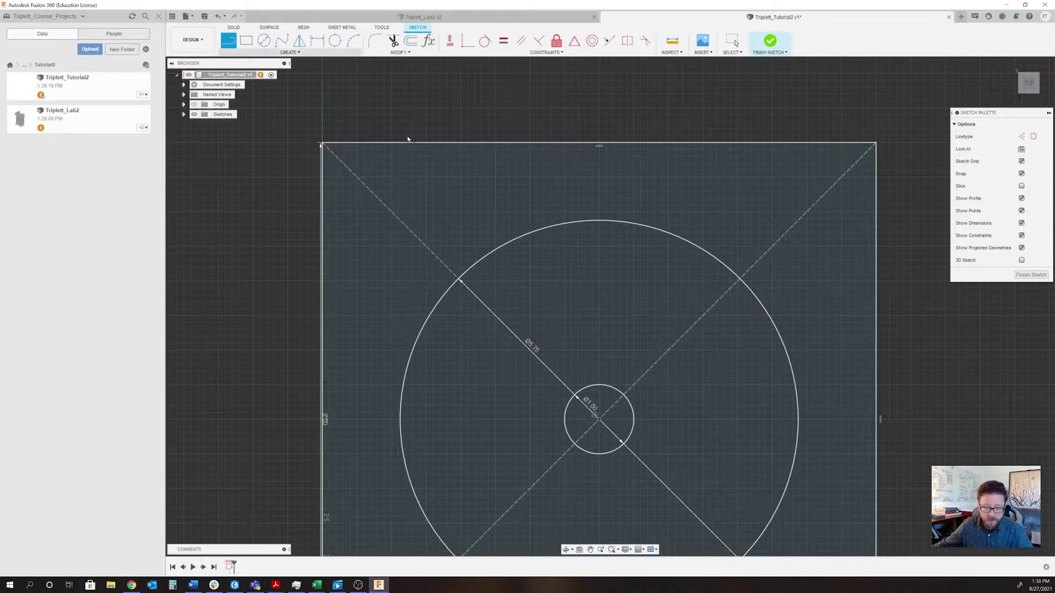
{"action": "left_click", "coordinate": [599, 420]}
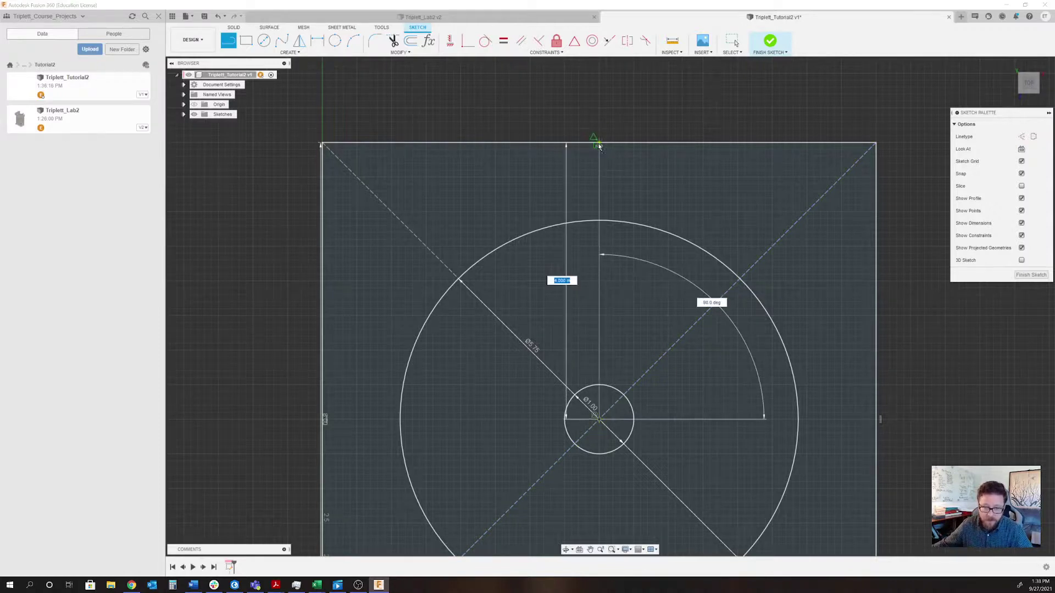
{"action": "left_click", "coordinate": [599, 144]}
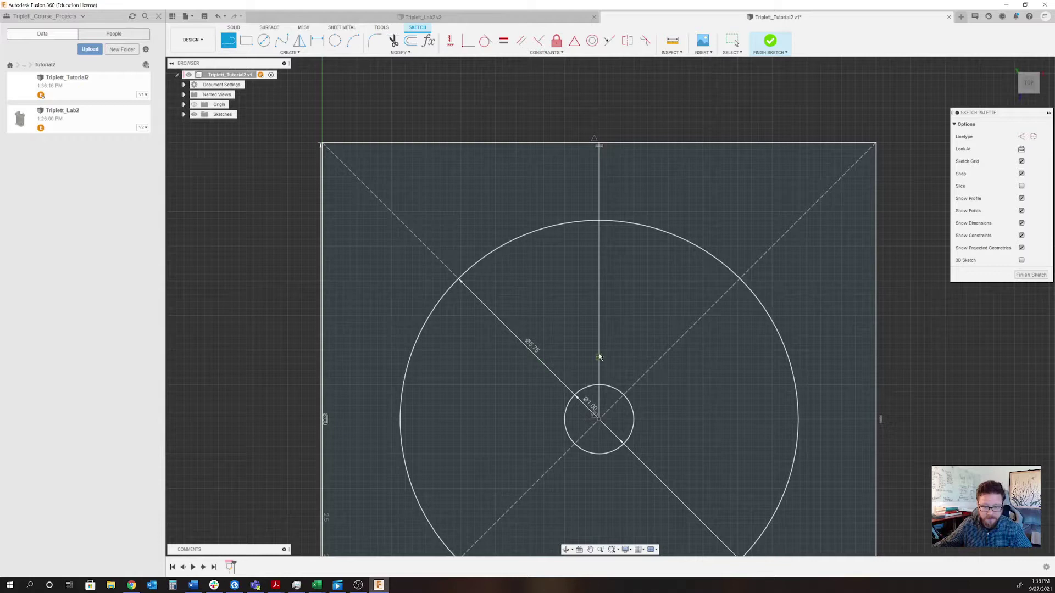
- Draw a slanted line from the circles' centre to the square's upper edge, about 31° clockwise from the vertical line
{"action": "left_click", "coordinate": [599, 420]}
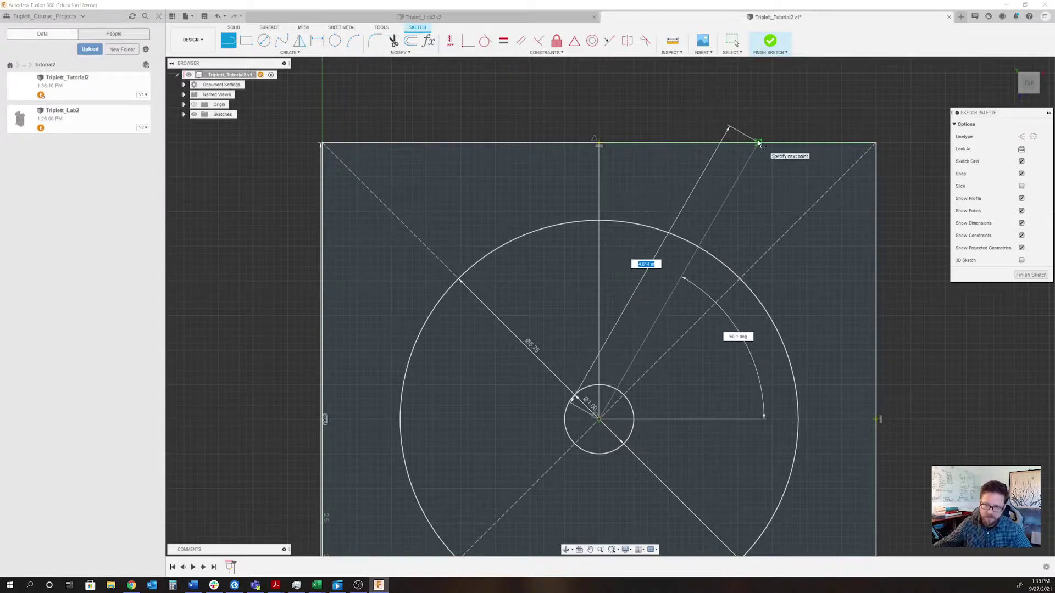
{"action": "left_click", "coordinate": [642, 550]}
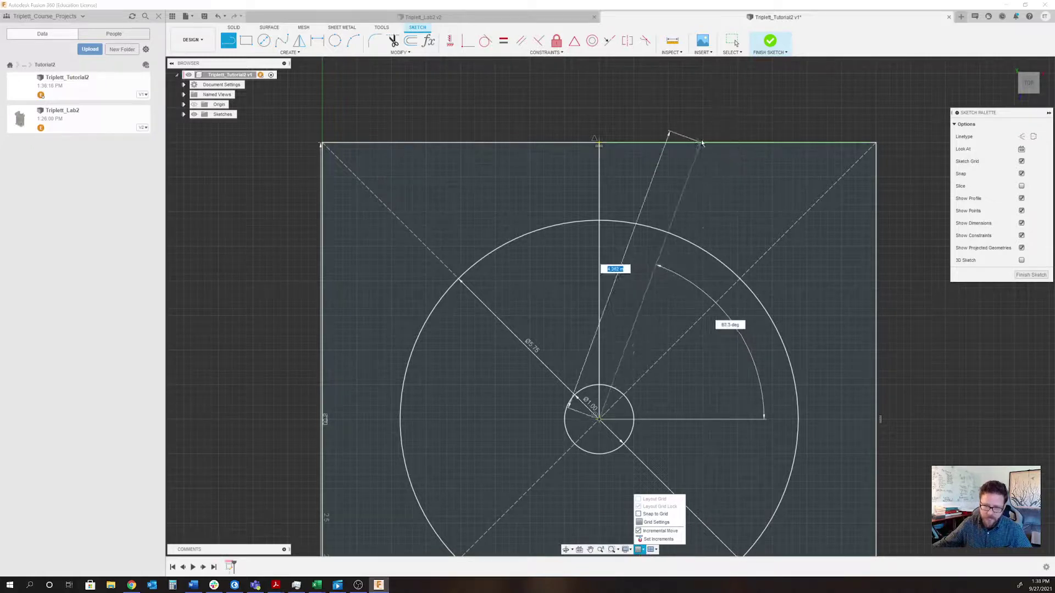
{"action": "double_click", "coordinate": [763, 143]}
{"action": "left_click", "coordinate": [733, 40]}
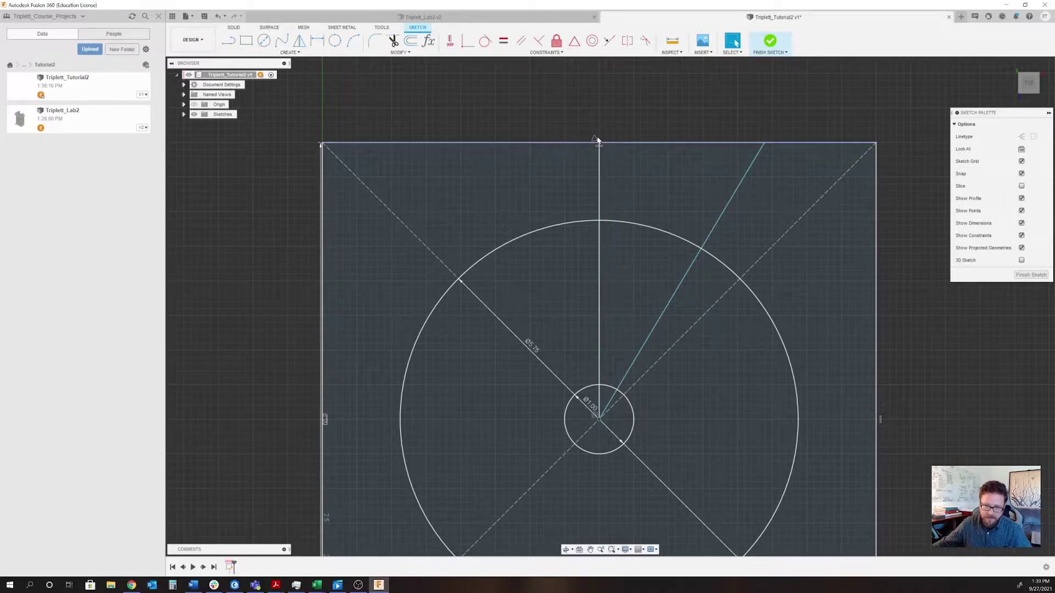
- Dimension the angle between the vertical and slanted lines and set it to 22.5°
{"action": "left_click", "coordinate": [599, 164]}
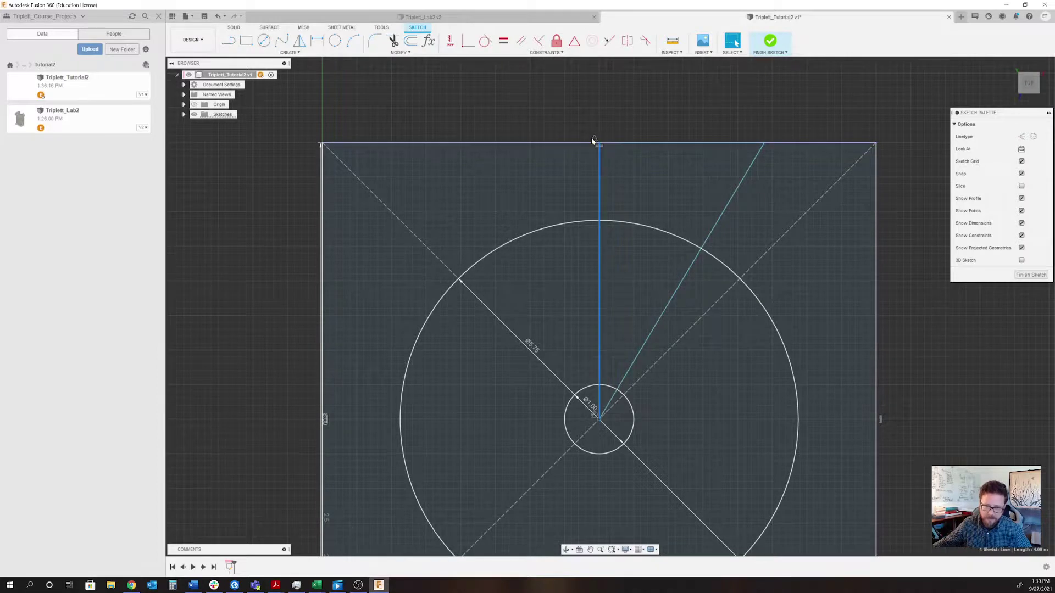
{"action": "left_click", "coordinate": [708, 235]}
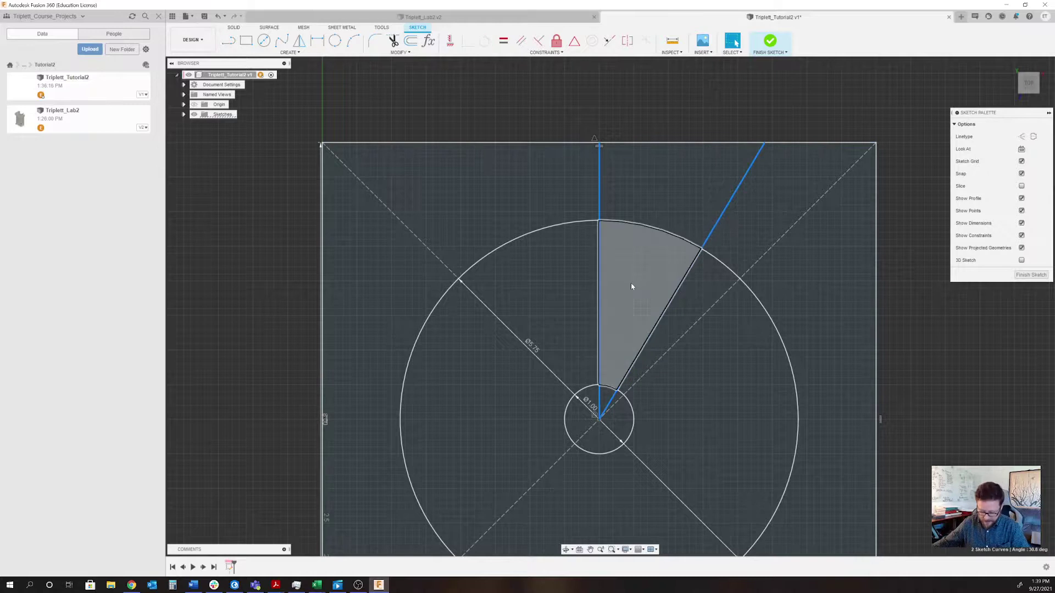
{"action": "key", "text": "d"}
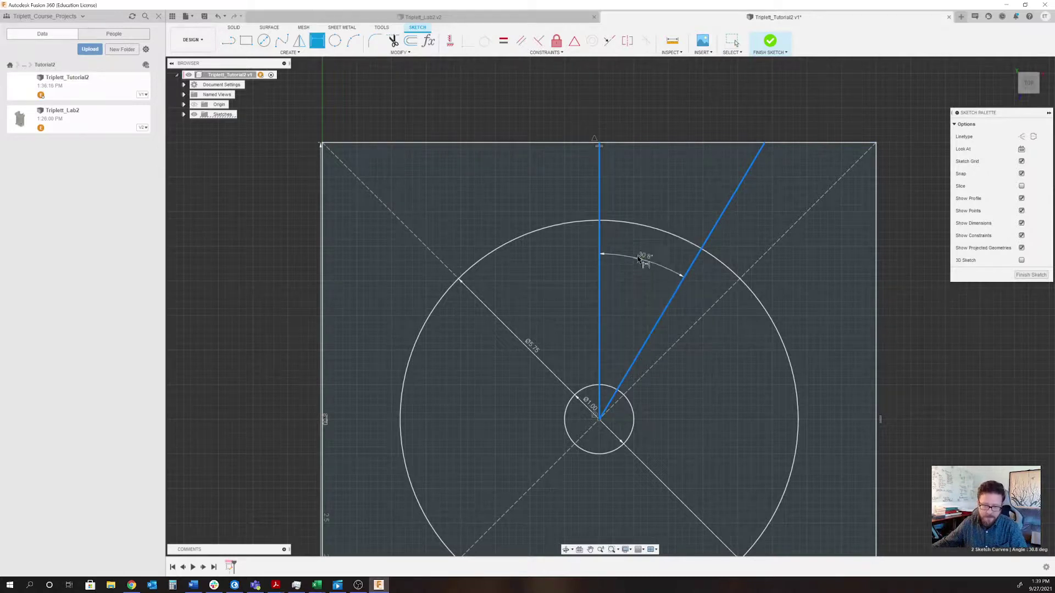
{"action": "left_click", "coordinate": [637, 255]}
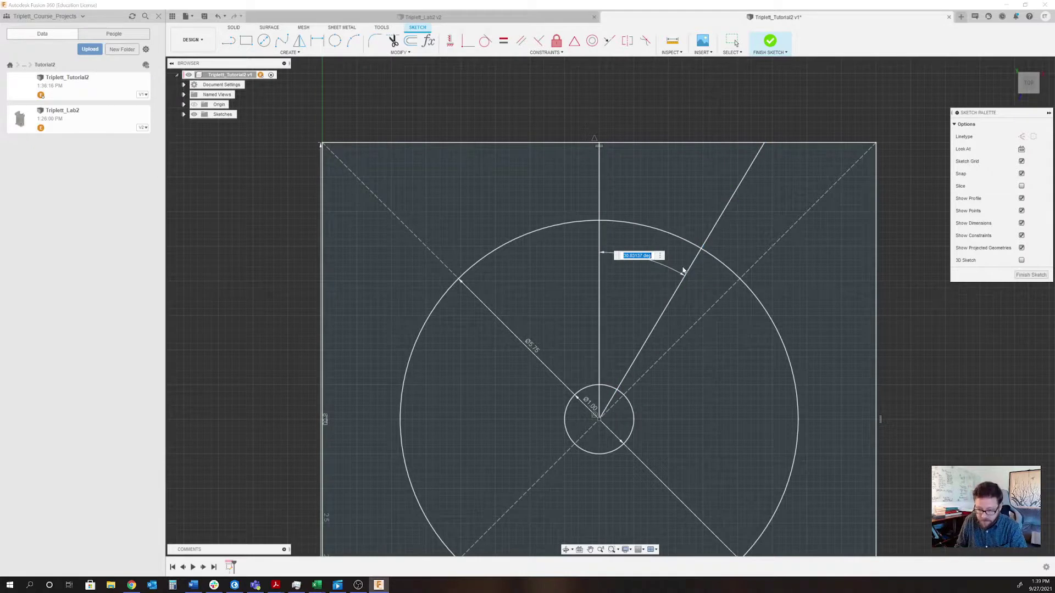
{"action": "type", "text": "22.5"}
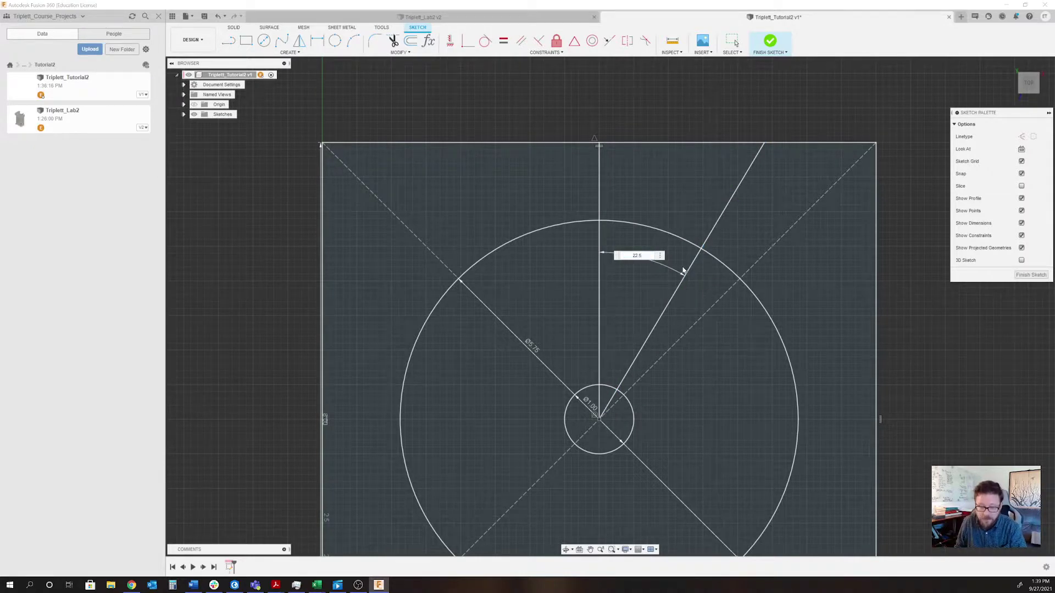
{"action": "key", "text": "Return"}
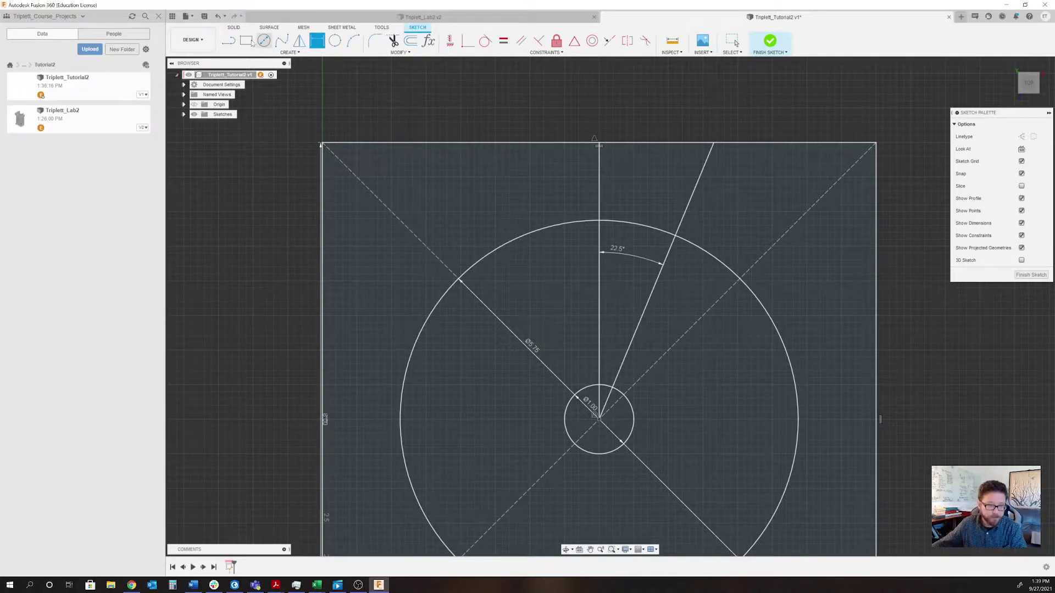
- Draw a solid line from the circles' centre to the square's upper-right corner, along the construction diagonal
{"action": "left_click", "coordinate": [229, 43]}
{"action": "left_click", "coordinate": [600, 418]}
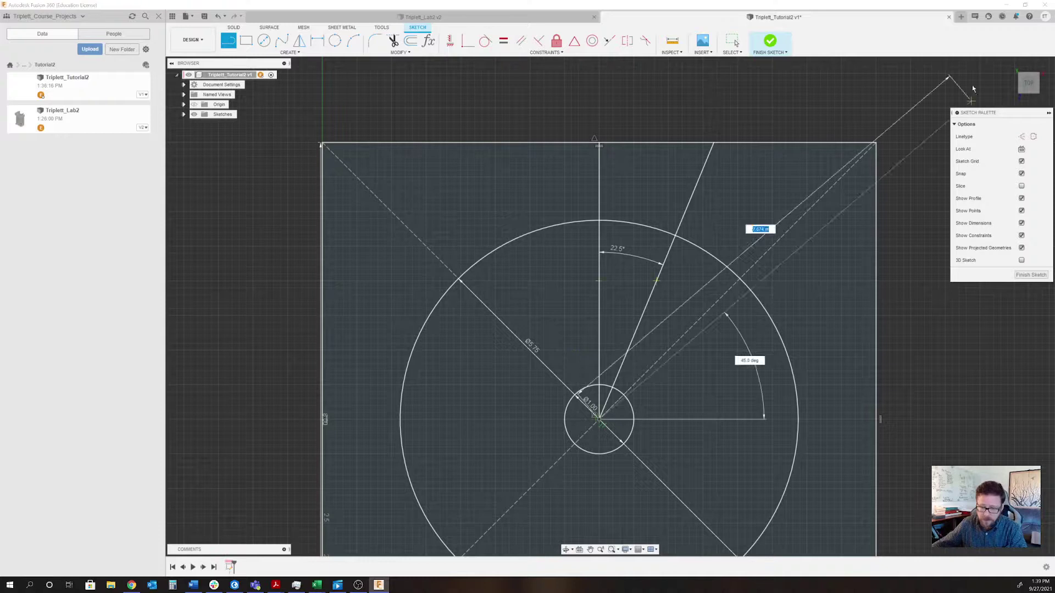
{"action": "left_click", "coordinate": [876, 144]}
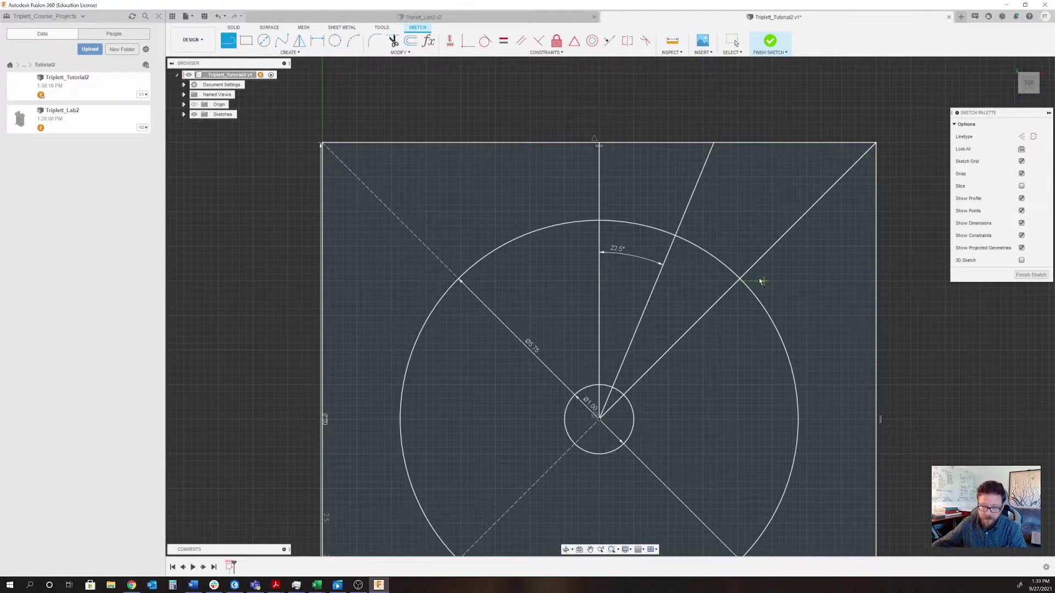
- Place sketch points where the vertical, 22.5° and diagonal lines cross the 1 m and 5.75 m circles
{"action": "scroll", "coordinate": [674, 330], "scroll_direction": "down", "scroll_amount": 3}
{"action": "scroll", "coordinate": [665, 335], "scroll_direction": "up", "scroll_amount": 5}
{"action": "middle_click_drag", "start_coordinate": [652, 348], "coordinate": [646, 296]}
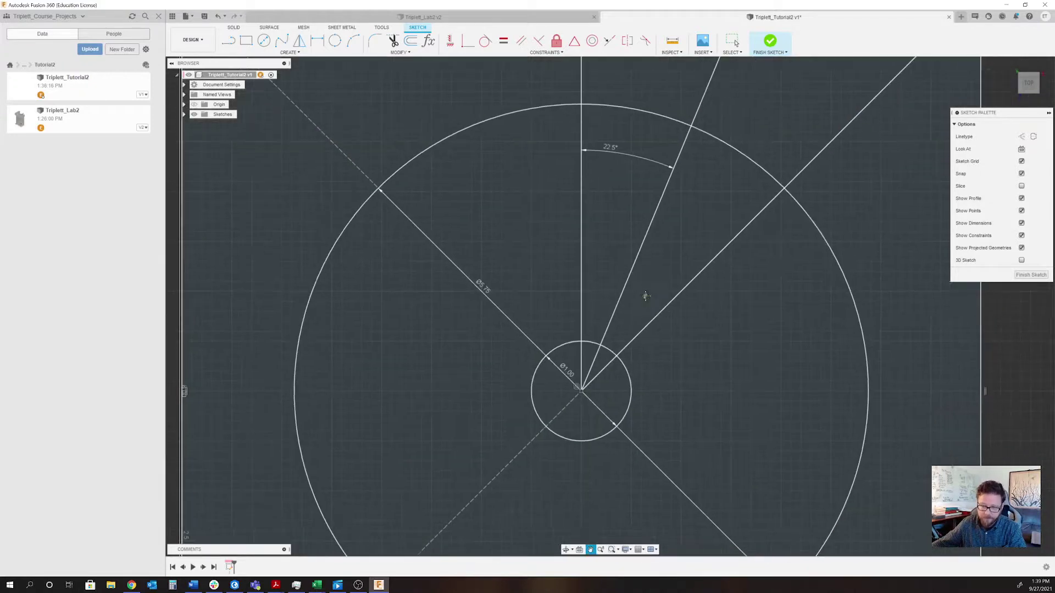
{"action": "scroll", "coordinate": [646, 295], "scroll_direction": "up", "scroll_amount": 1}
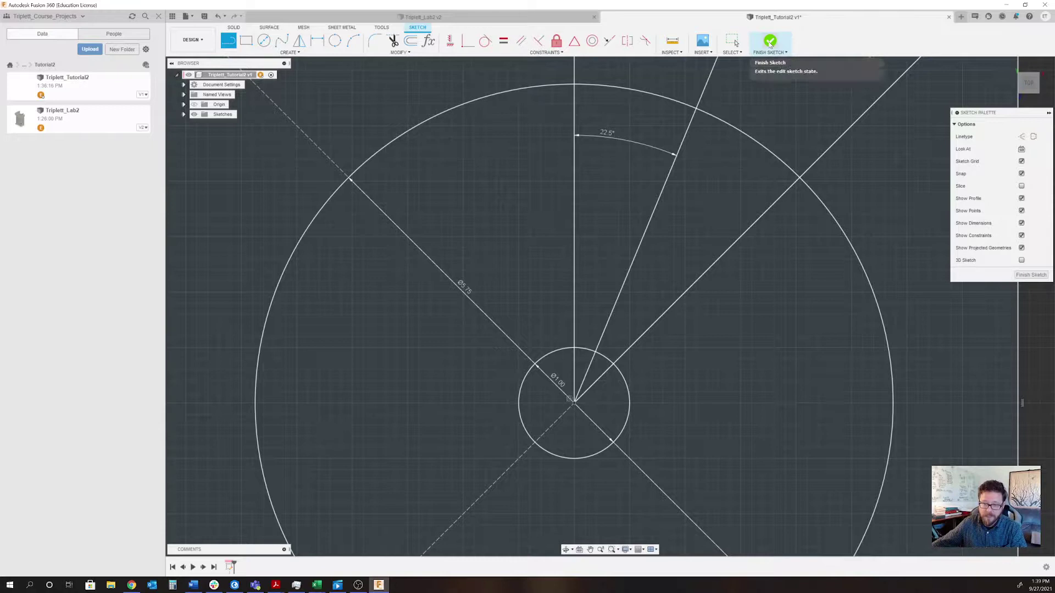
{"action": "mouse_move", "coordinate": [770, 178]}
{"action": "middle_mouse_down"}
{"action": "mouse_move", "coordinate": [770, 205]}
{"action": "mouse_move", "coordinate": [723, 265]}
{"action": "middle_mouse_up"}
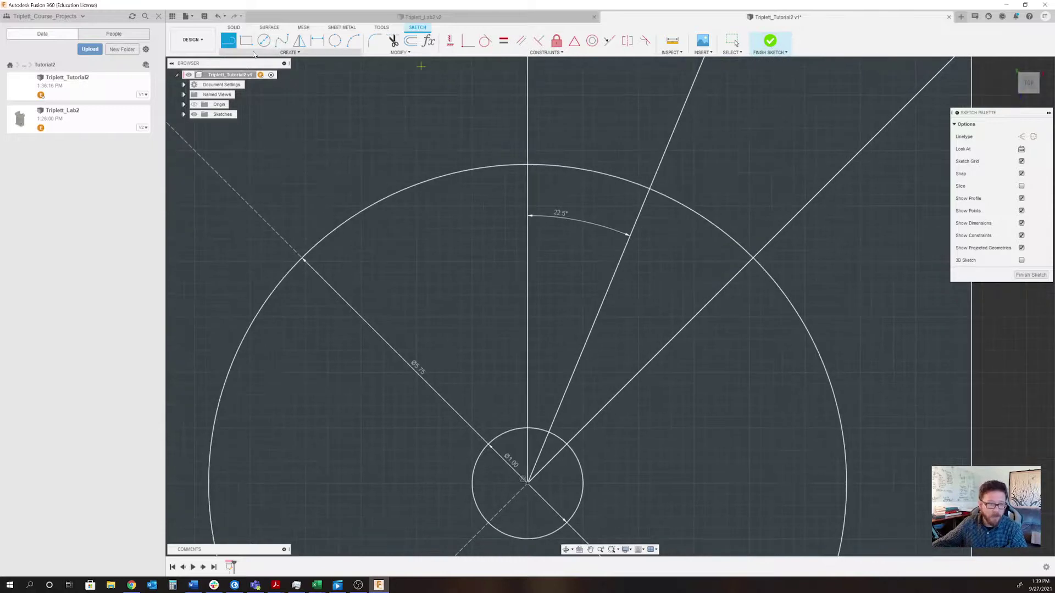
{"action": "left_click", "coordinate": [282, 53]}
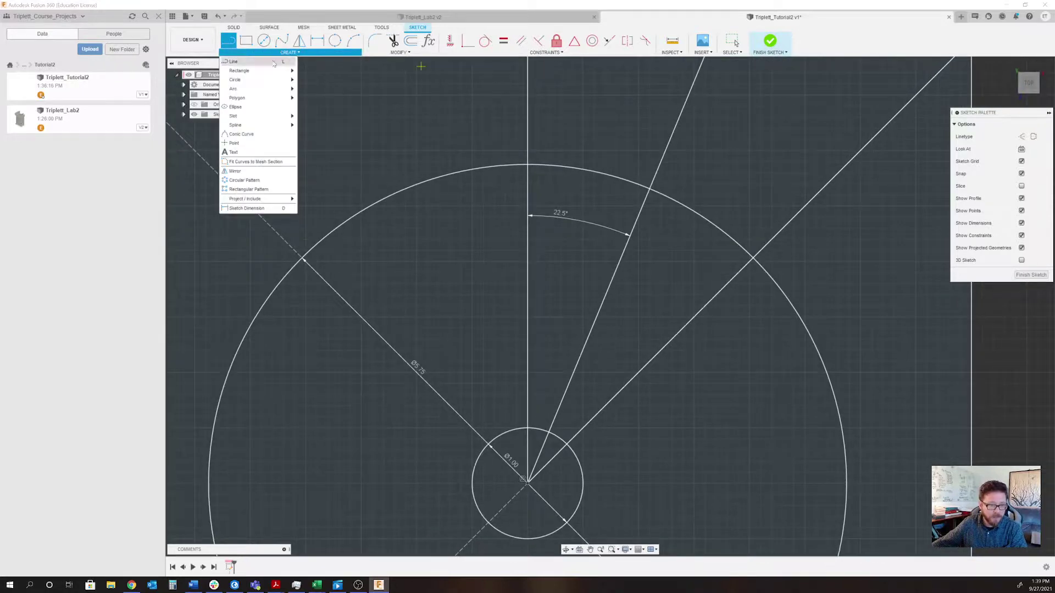
{"action": "left_click", "coordinate": [234, 143]}
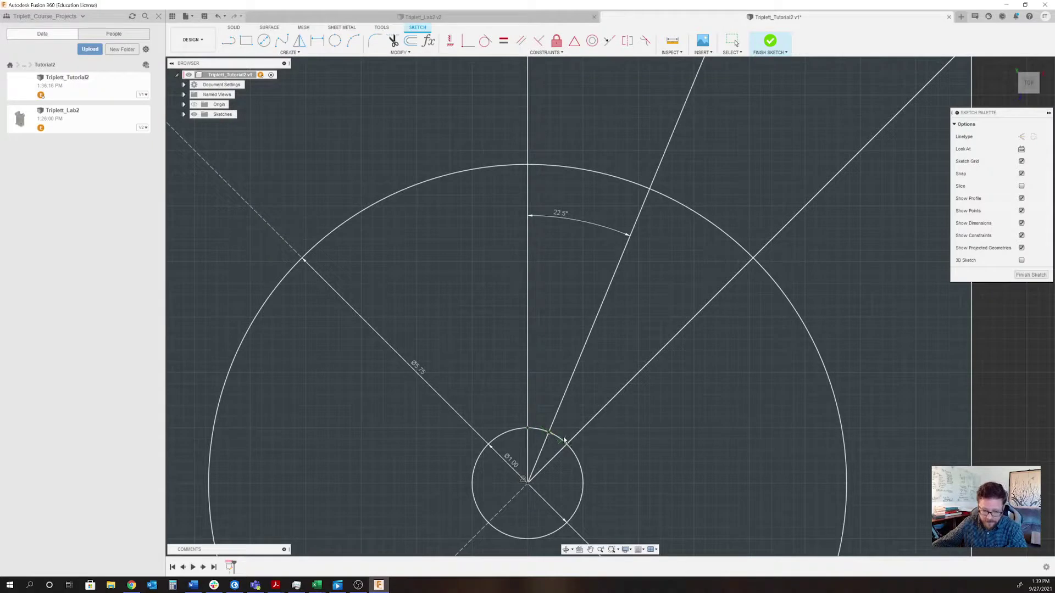
{"action": "left_click", "coordinate": [753, 259]}
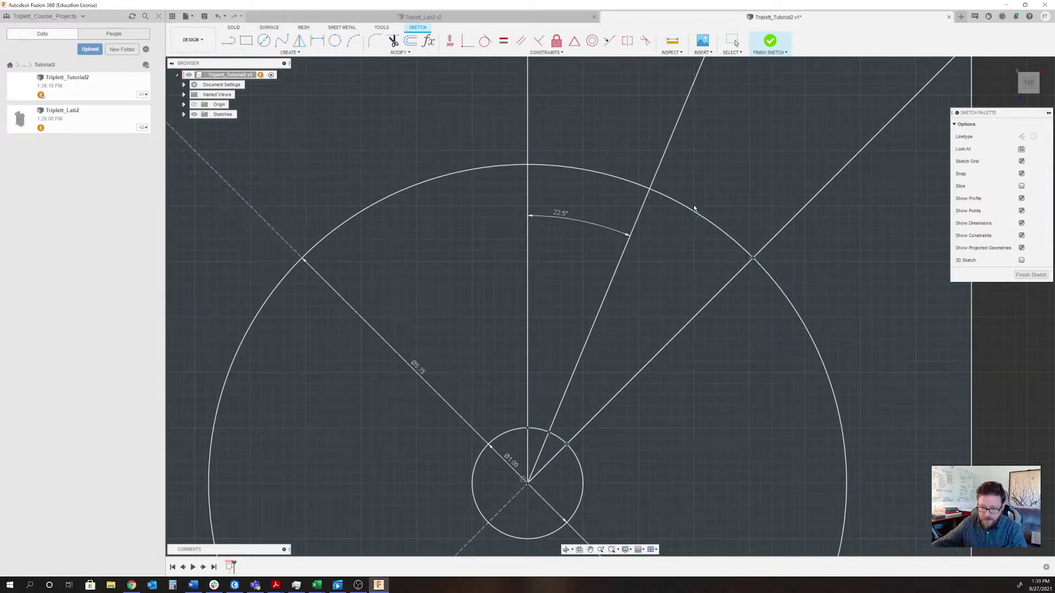
{"action": "left_click", "coordinate": [651, 191]}
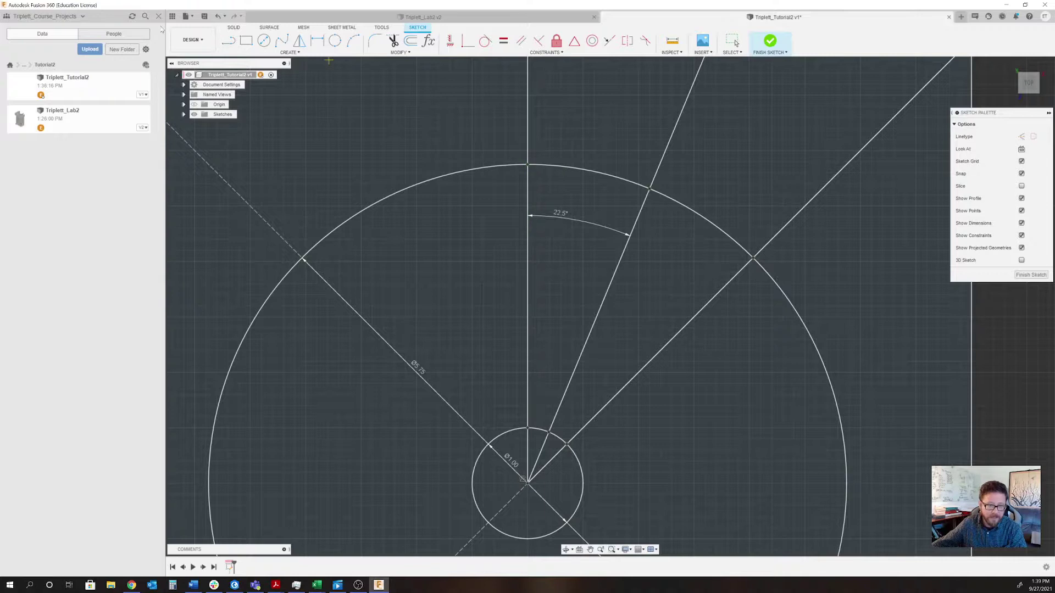
{"action": "left_click", "coordinate": [252, 54]}
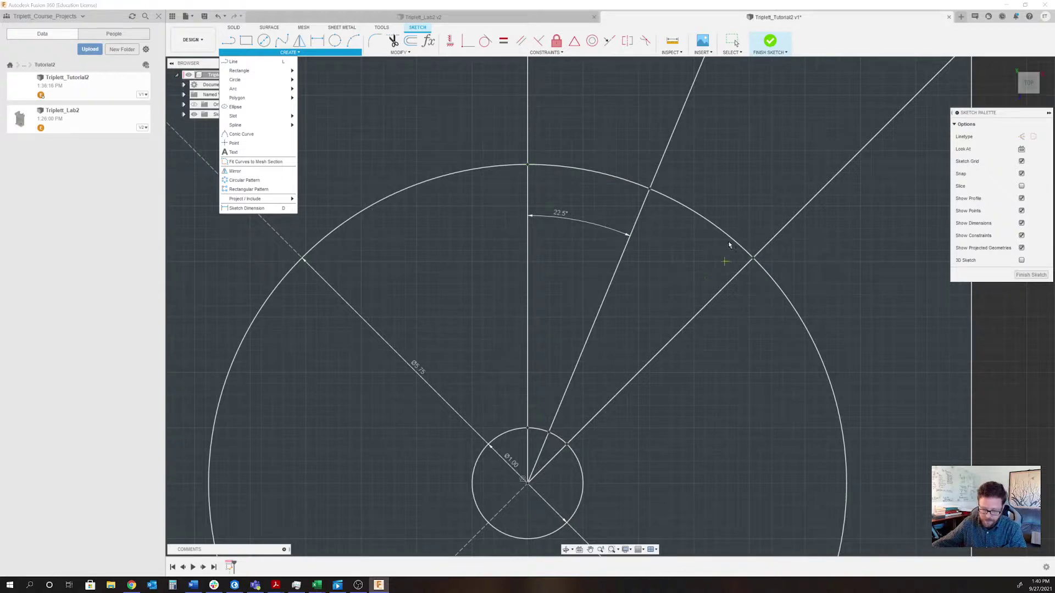
- Finish the base sketch and extrude the two adjacent wedge profiles between the 1 m and 5.75 m circles 0.2 m as a new body
{"action": "left_click", "coordinate": [305, 52]}
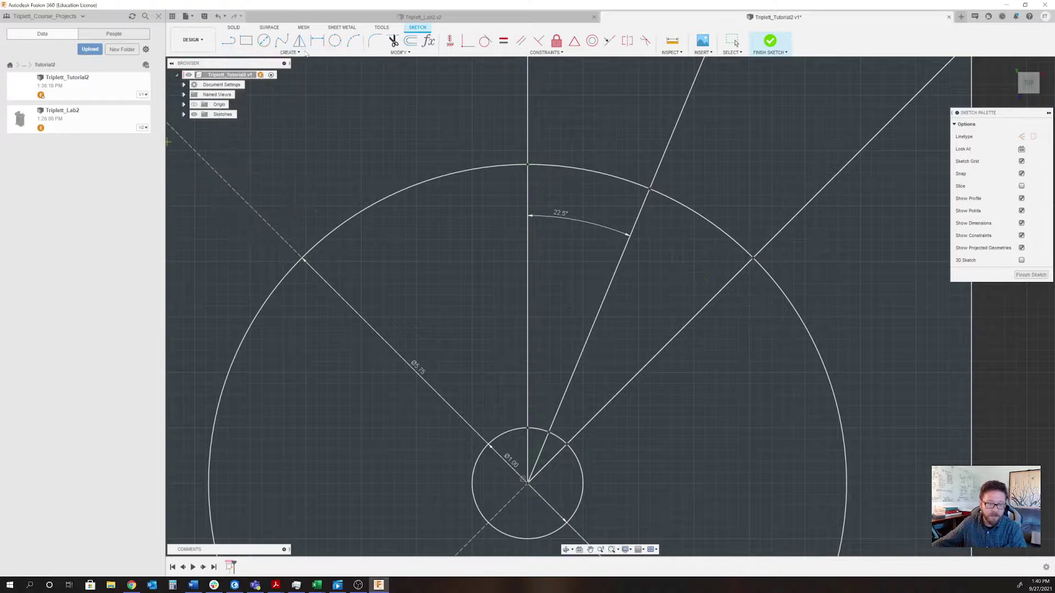
{"action": "left_click", "coordinate": [769, 41]}
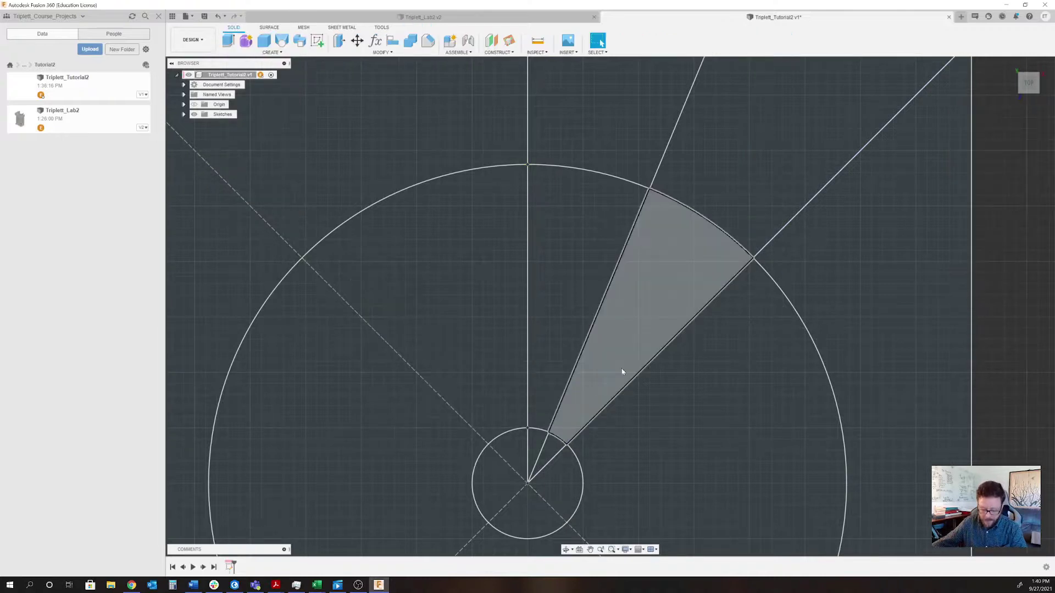
{"action": "middle_click_drag", "start_coordinate": [600, 373], "coordinate": [627, 327], "text": "shift"}
{"action": "scroll", "coordinate": [620, 375], "scroll_direction": "down", "scroll_amount": 1}
{"action": "scroll", "coordinate": [612, 387], "scroll_direction": "up", "scroll_amount": 2}
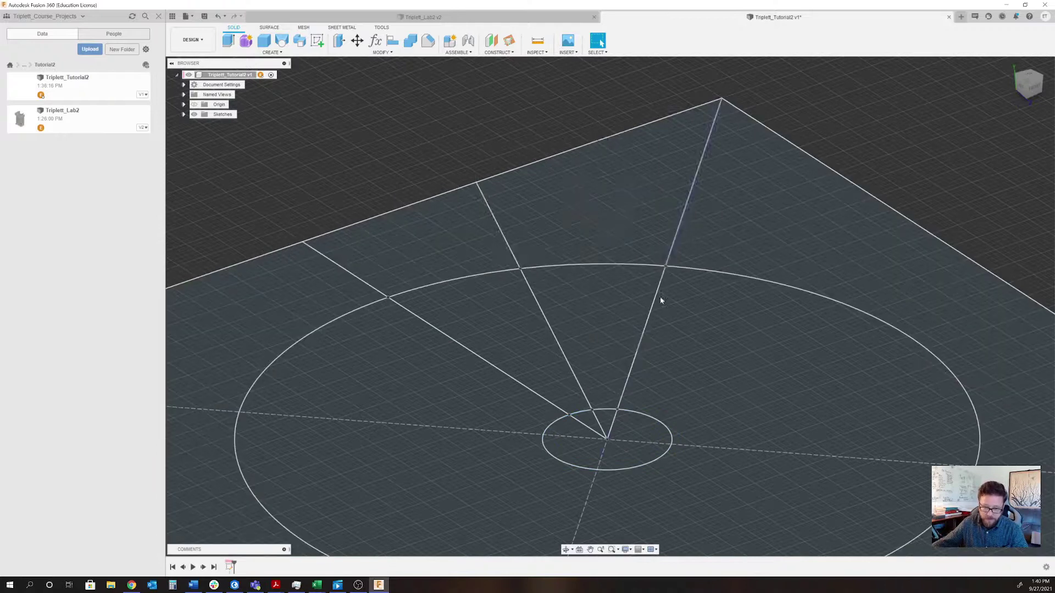
{"action": "mouse_move", "coordinate": [662, 302]}
{"action": "middle_mouse_down", "text": "shift"}
{"action": "mouse_move", "coordinate": [622, 311]}
{"action": "mouse_move", "coordinate": [624, 300]}
{"action": "middle_mouse_up", "text": "shift"}
{"action": "left_click", "coordinate": [606, 272]}
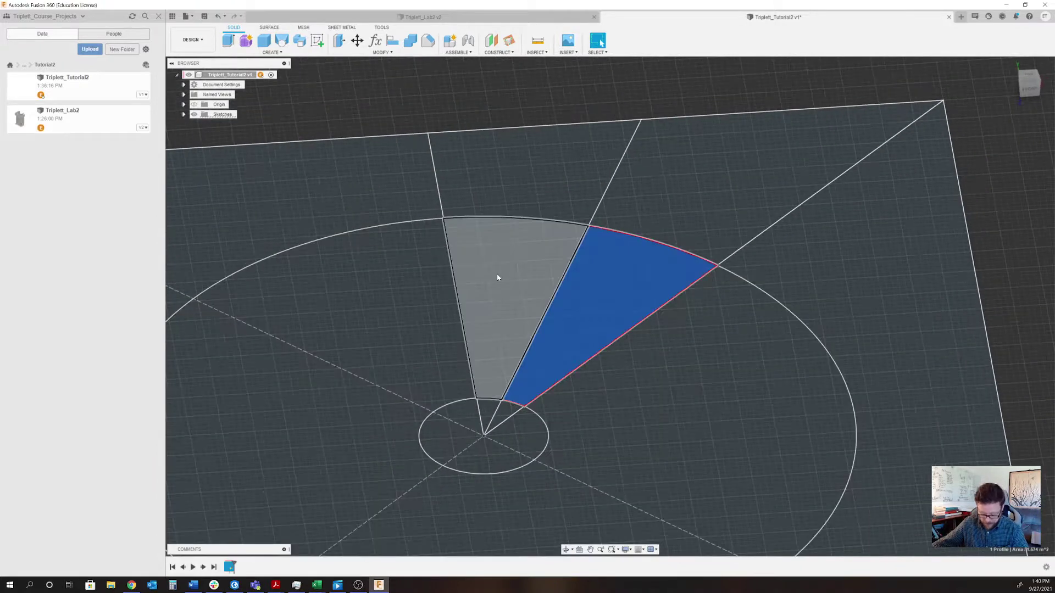
{"action": "left_click", "coordinate": [499, 250], "text": "ctrl"}
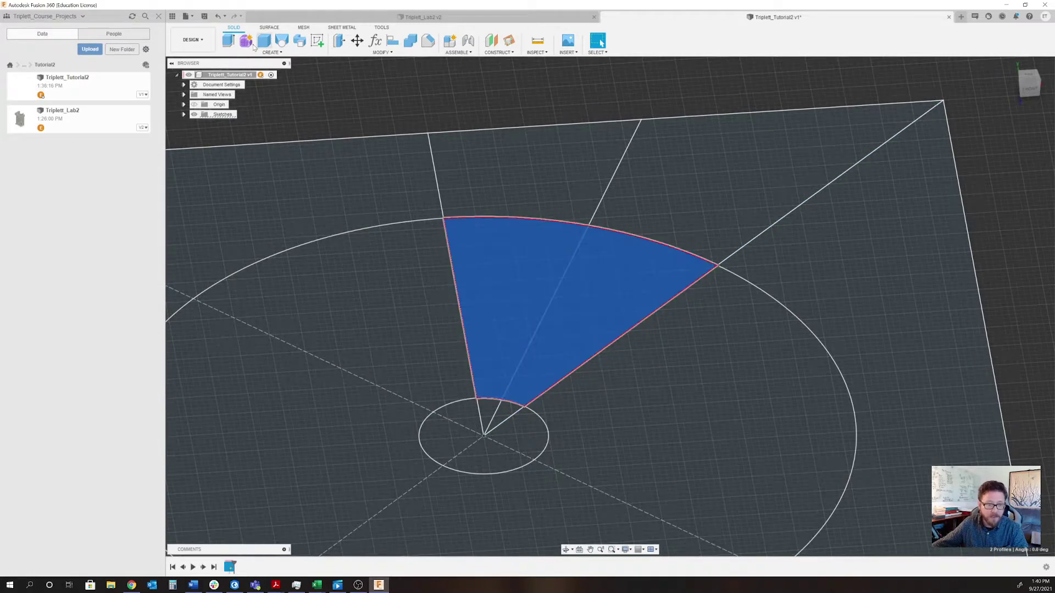
{"action": "left_click", "coordinate": [229, 42]}
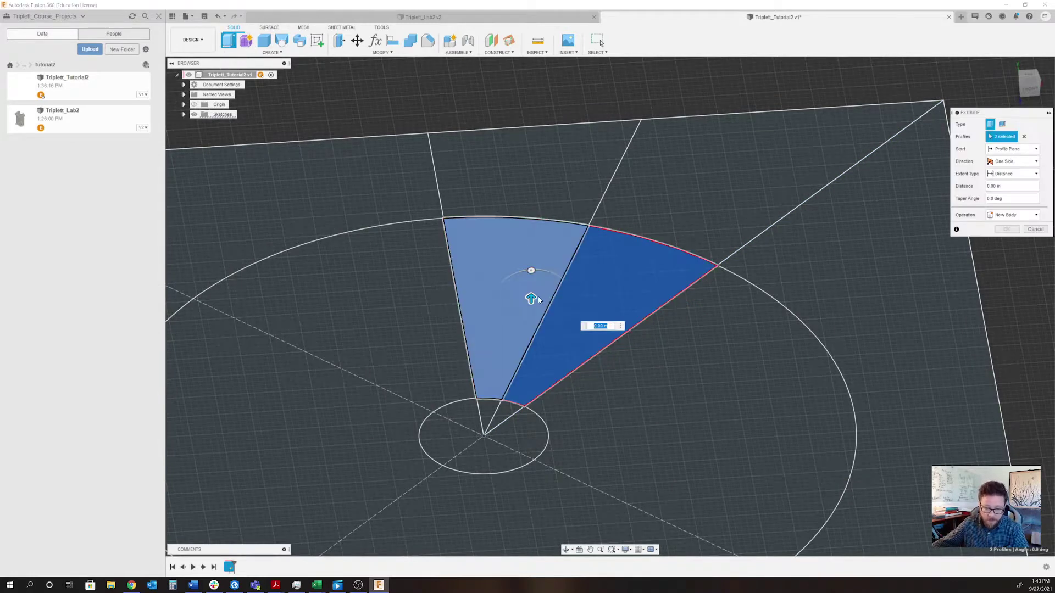
{"action": "left_click_drag", "start_coordinate": [539, 300], "coordinate": [544, 282]}
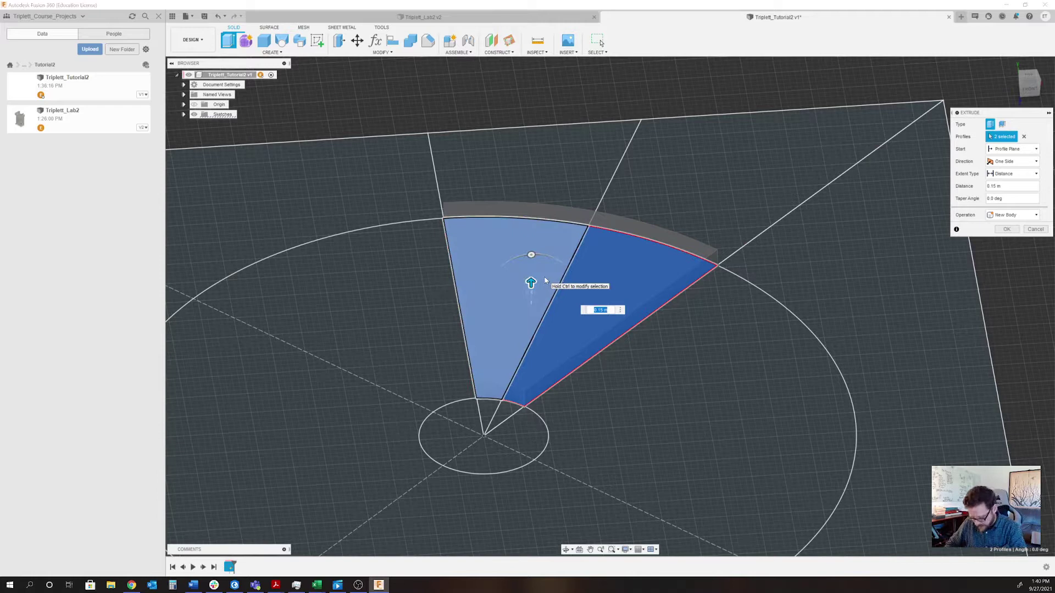
{"action": "type", "text": "2"}
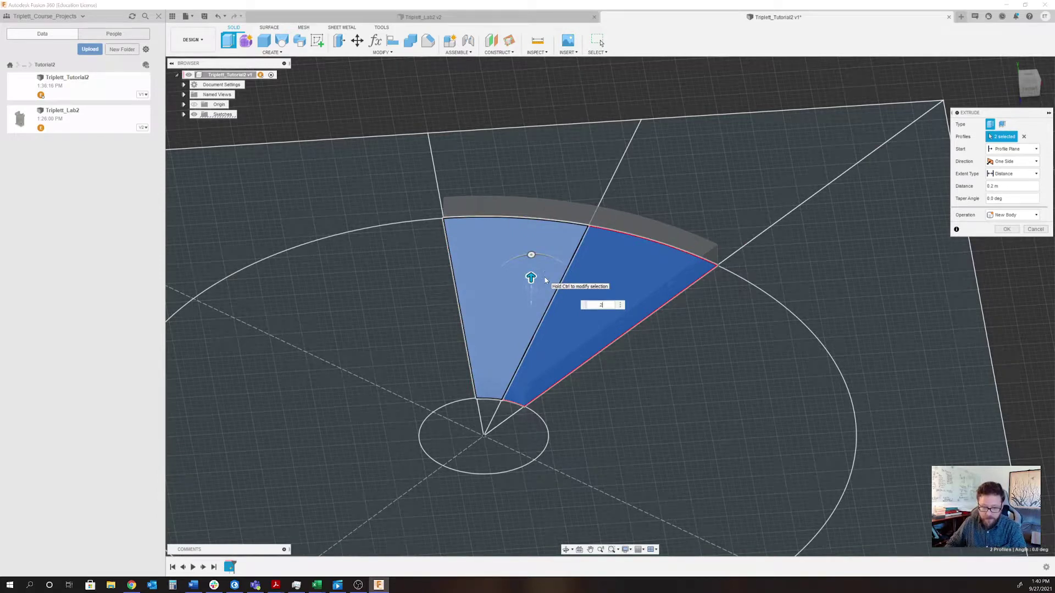
{"action": "key", "text": "Return"}
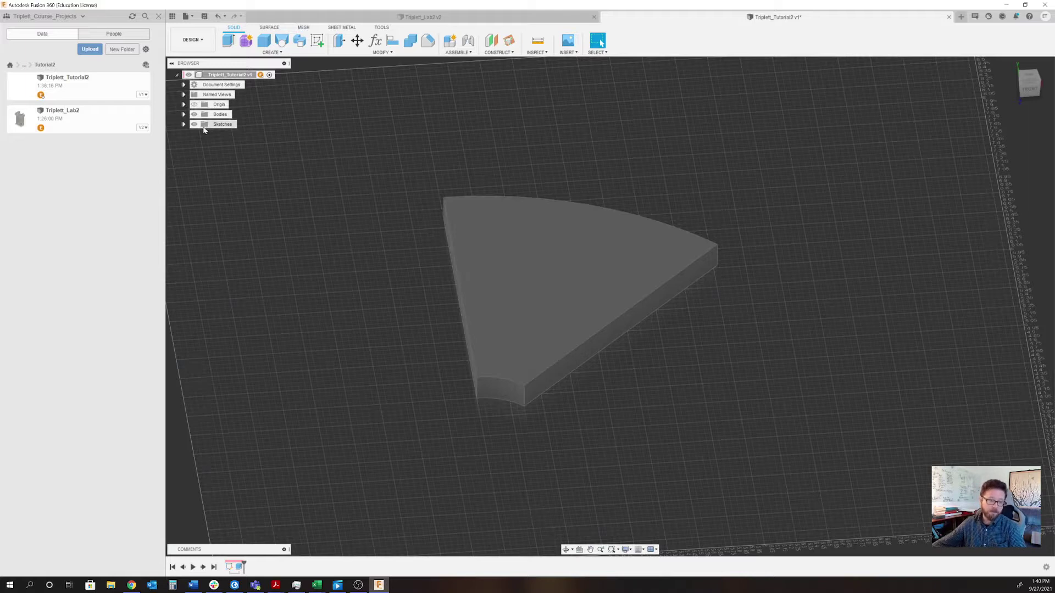
- Rename the extruded wedge body as stair
{"action": "left_click", "coordinate": [184, 115]}
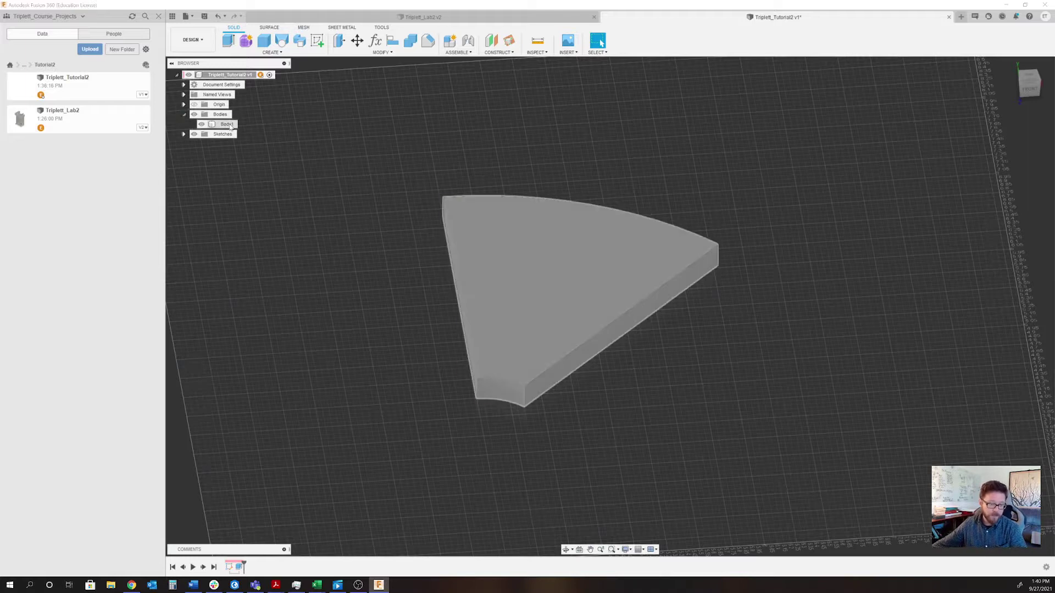
{"action": "left_click", "coordinate": [226, 124]}
{"action": "type", "text": "s"}
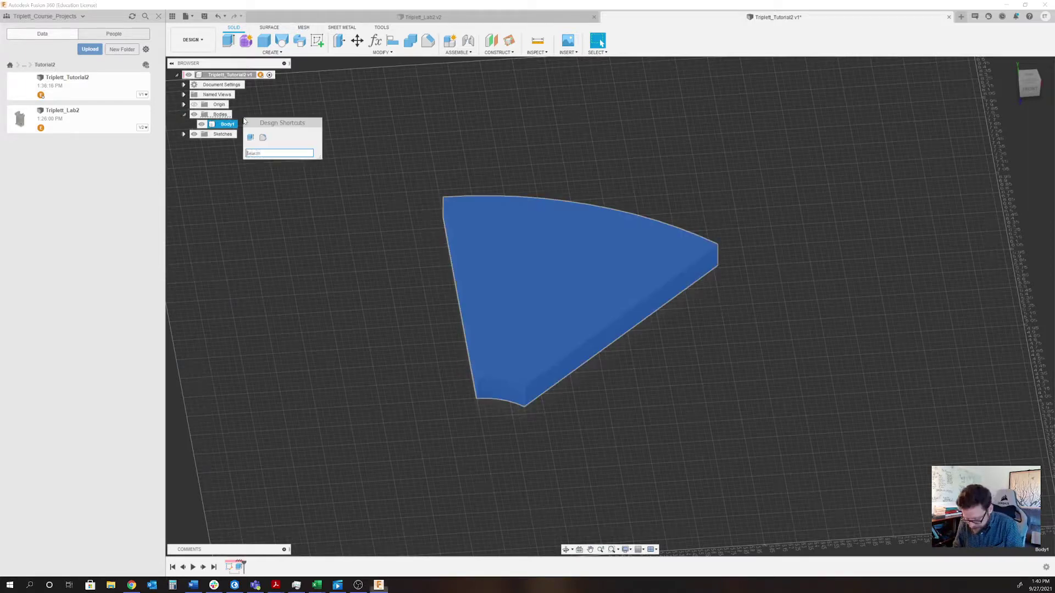
{"action": "type", "text": "TYIA"}
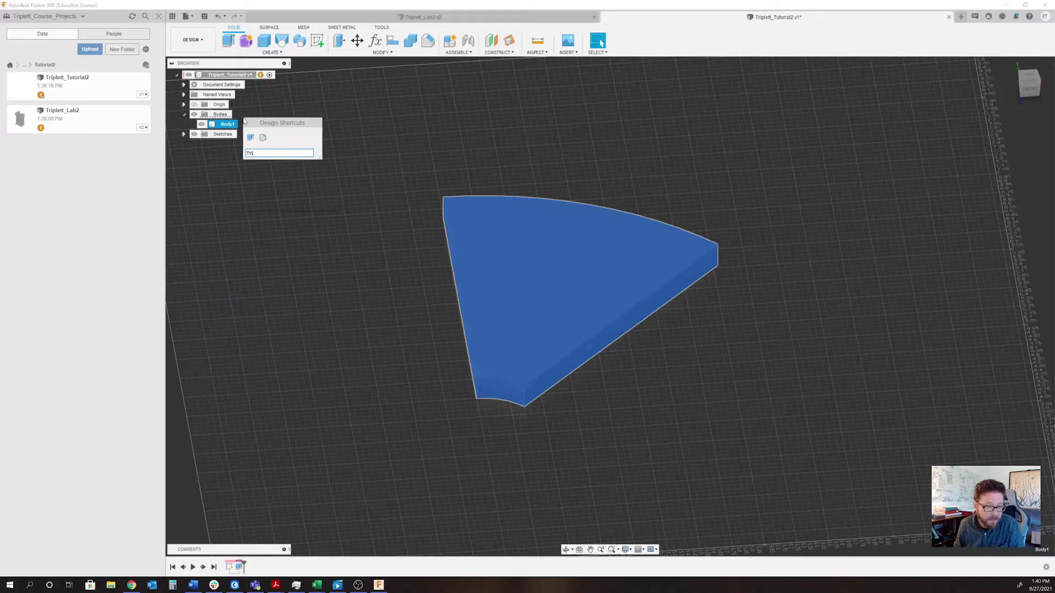
{"action": "key", "text": "BackSpace"}
{"action": "key", "text": "BackSpace"}
{"action": "key", "text": "BackSpace"}
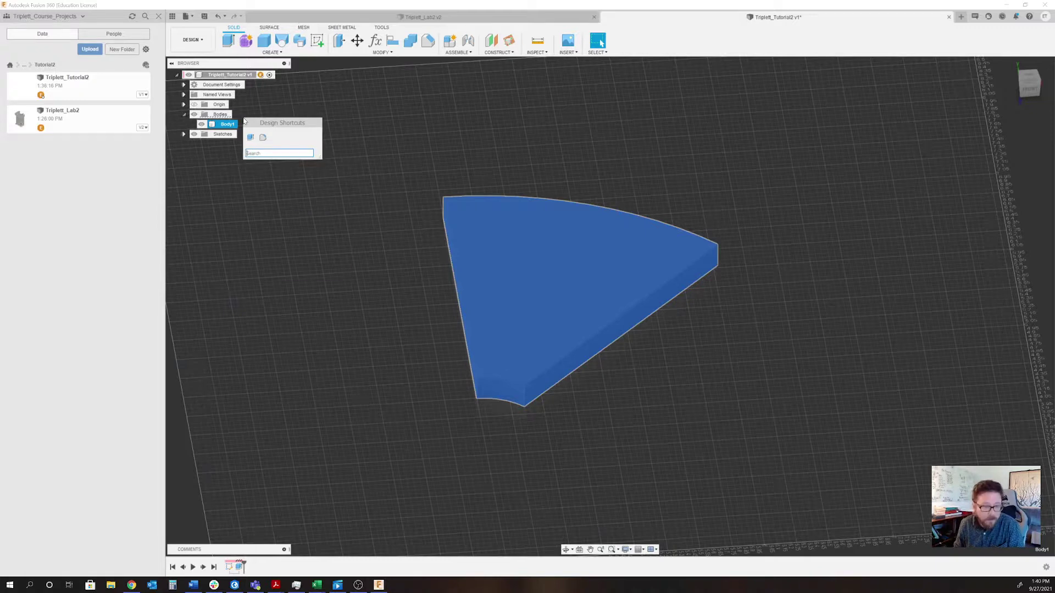
{"action": "double_click", "coordinate": [214, 125]}
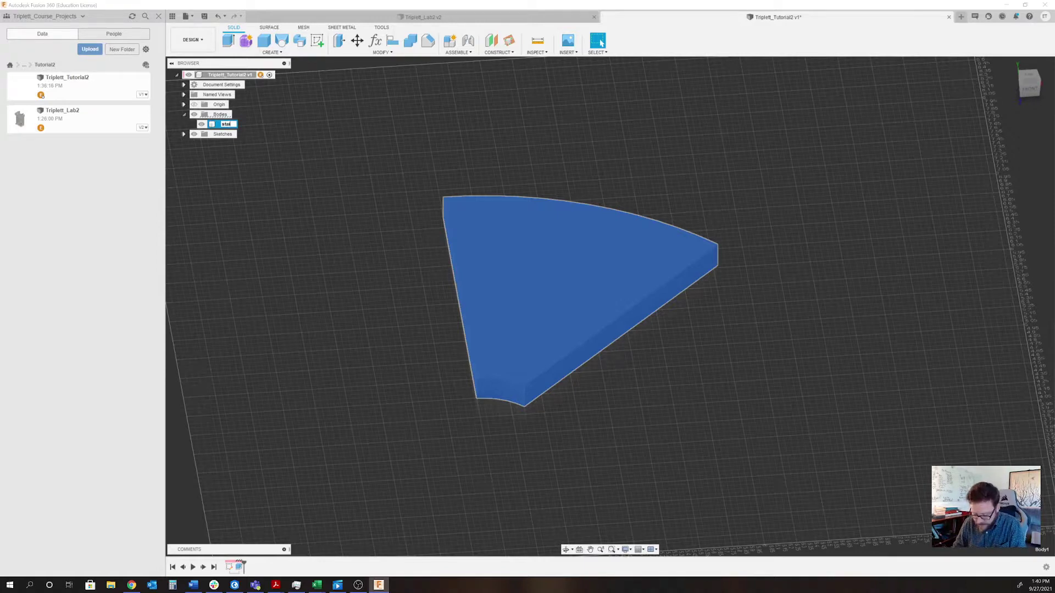
{"action": "key", "text": "Return"}
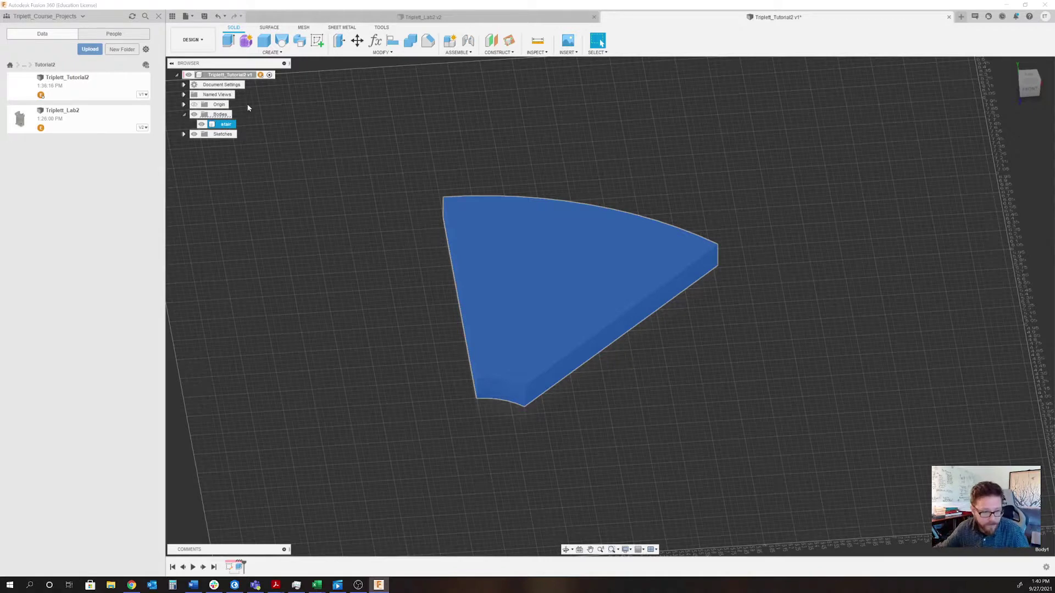
- Rename the sketch holding the square and circles as base_sketch
{"action": "left_click", "coordinate": [184, 134]}
{"action": "left_click", "coordinate": [231, 146]}
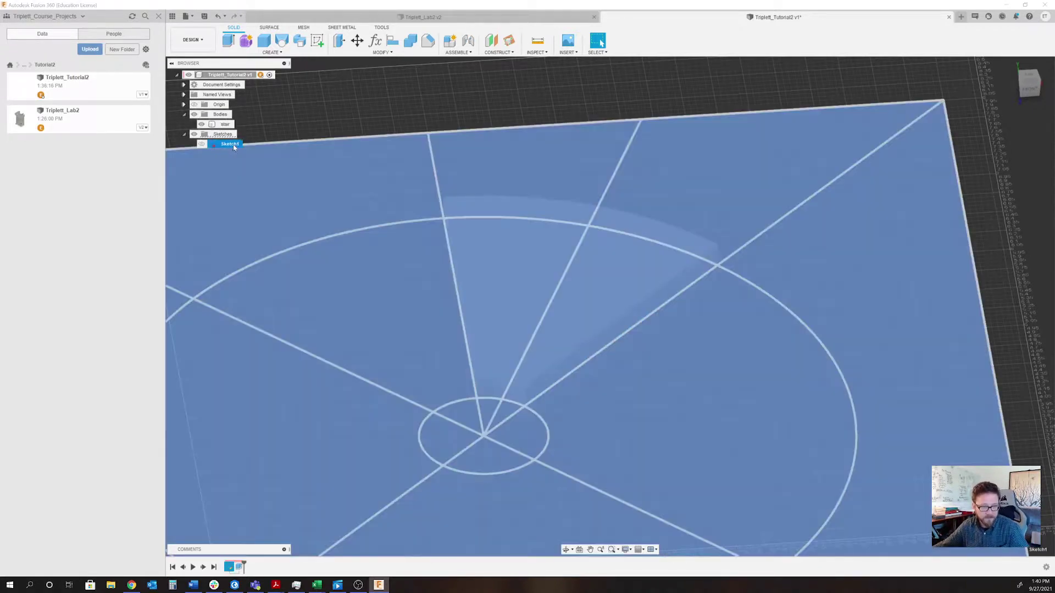
{"action": "double_click", "coordinate": [233, 146]}
{"action": "type", "text": "base_s"}
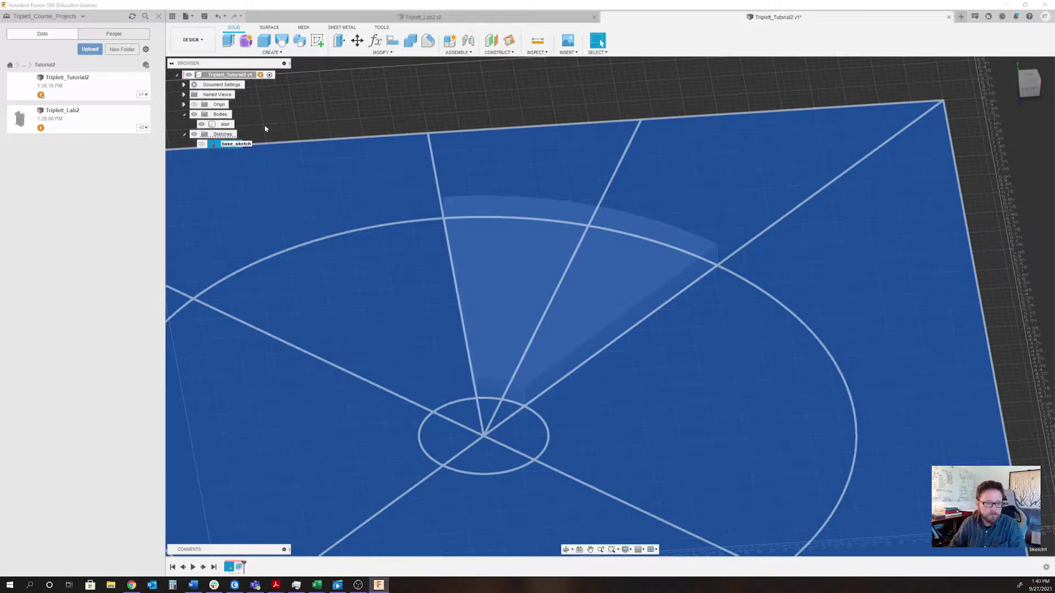
{"action": "type", "text": "ketch"}
{"action": "key", "text": "Return"}
- Turn on the visibility of base_sketch and inspect its lines and points around the stair's narrow inner end
{"action": "left_click", "coordinate": [221, 126]}
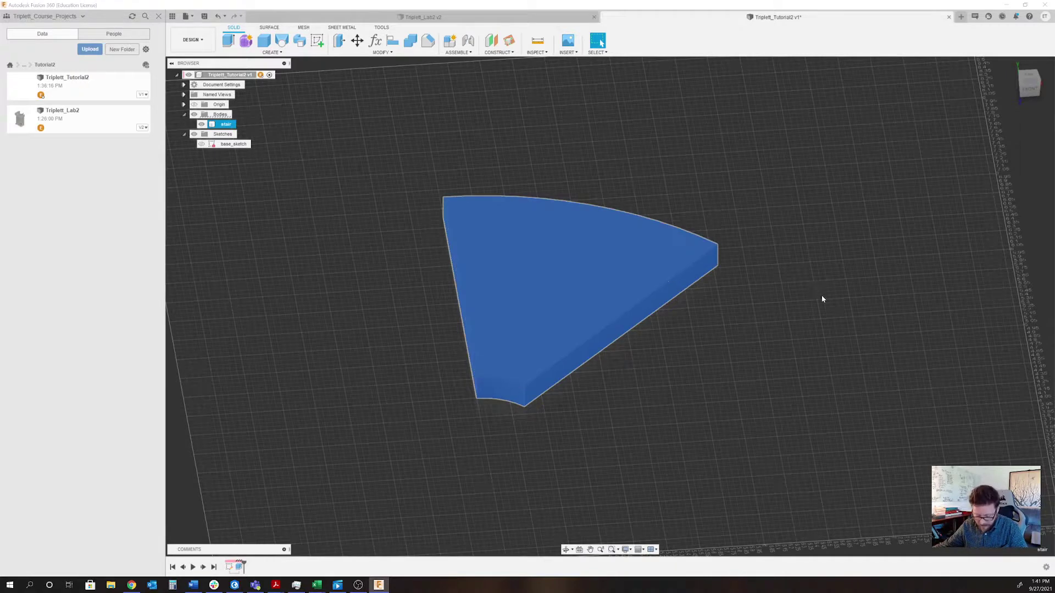
{"action": "middle_click_drag", "start_coordinate": [822, 297], "coordinate": [678, 403], "text": "shift"}
{"action": "scroll", "coordinate": [640, 446], "scroll_direction": "up", "scroll_amount": 5}
{"action": "middle_click_drag", "start_coordinate": [569, 445], "coordinate": [565, 428], "text": "shift"}
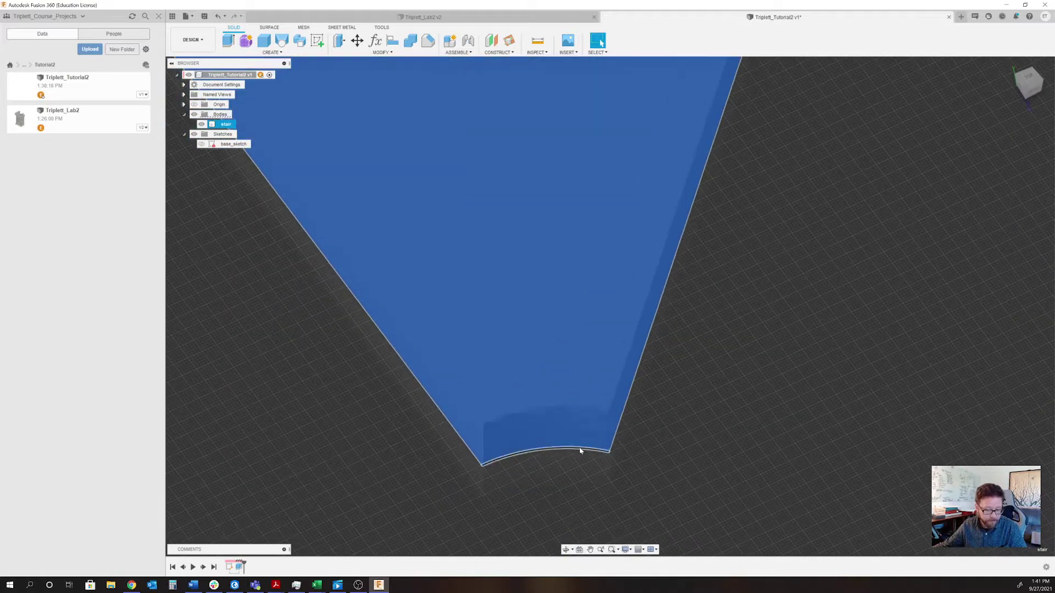
{"action": "left_click", "coordinate": [202, 144]}
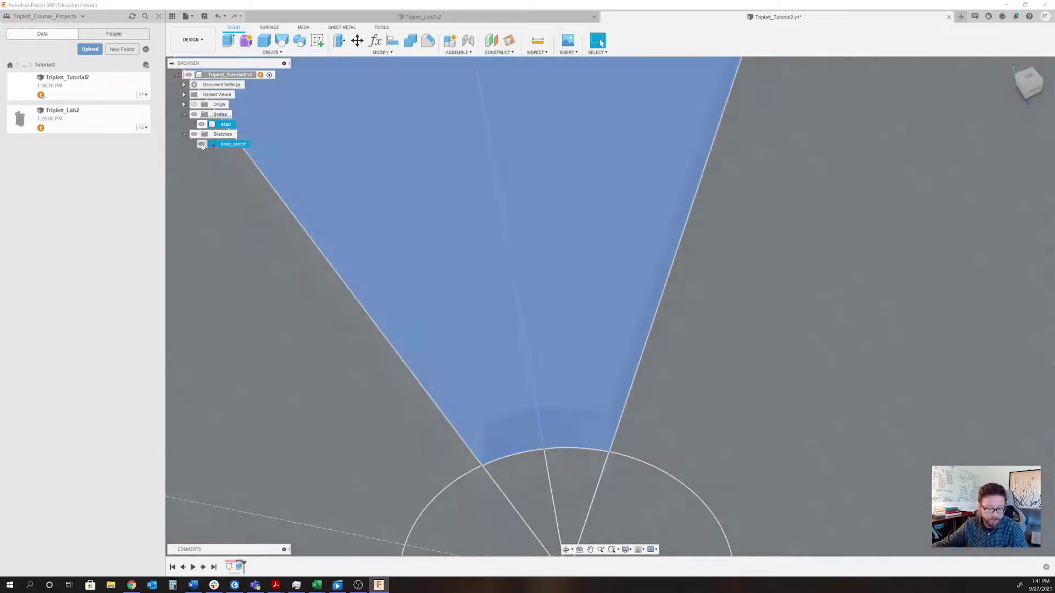
{"action": "scroll", "coordinate": [534, 419], "scroll_direction": "down", "scroll_amount": 5}
{"action": "middle_click_drag", "start_coordinate": [555, 431], "coordinate": [649, 389], "text": "shift"}
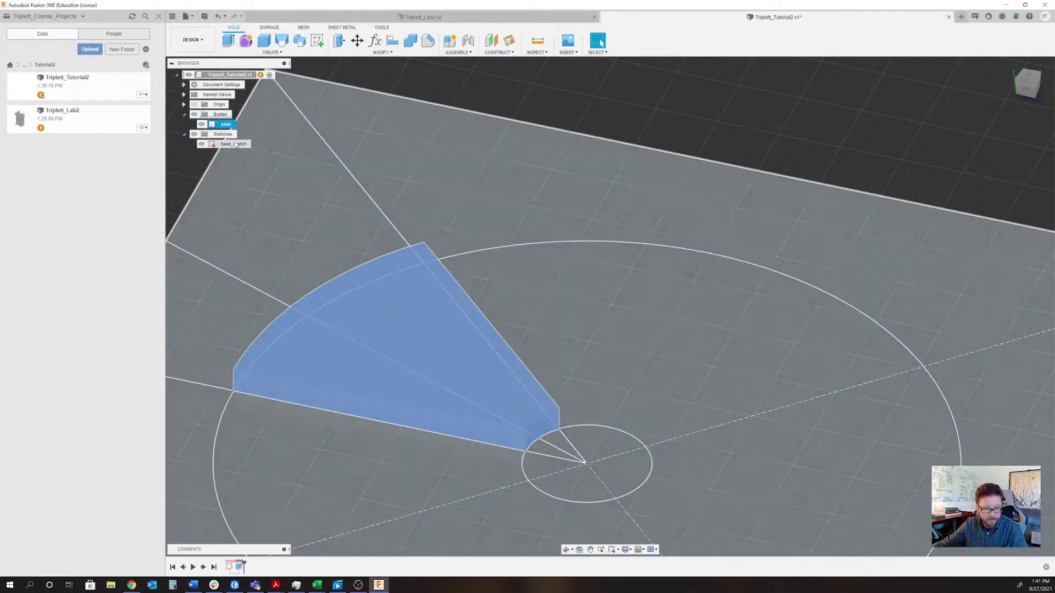
{"action": "left_click", "coordinate": [235, 144]}
{"action": "scroll", "coordinate": [562, 438], "scroll_direction": "up", "scroll_amount": 3}
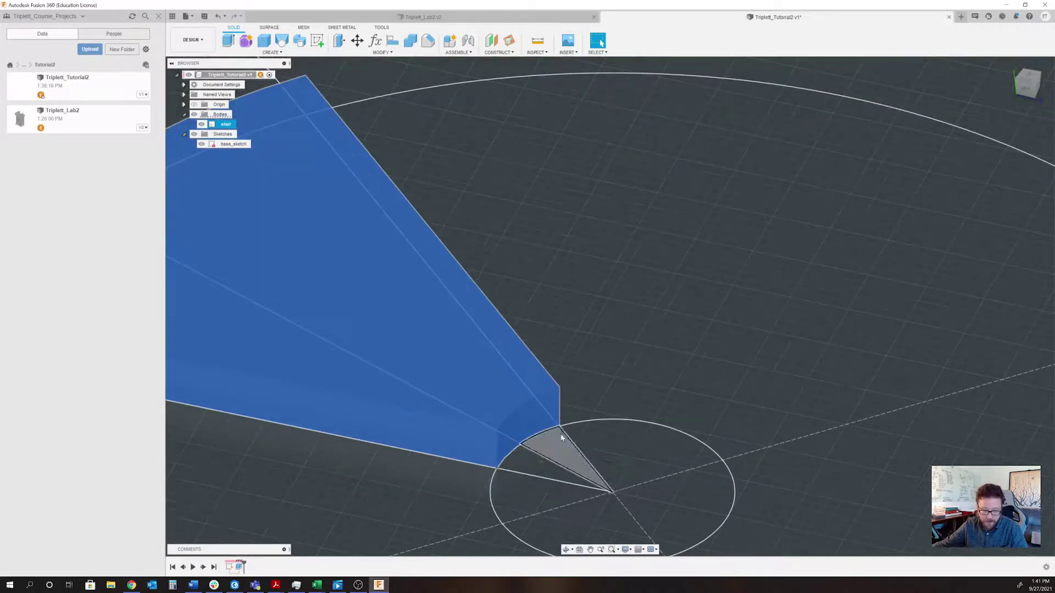
{"action": "middle_click_drag", "start_coordinate": [560, 436], "coordinate": [575, 427], "text": "shift"}
{"action": "scroll", "coordinate": [574, 426], "scroll_direction": "up", "scroll_amount": 2}
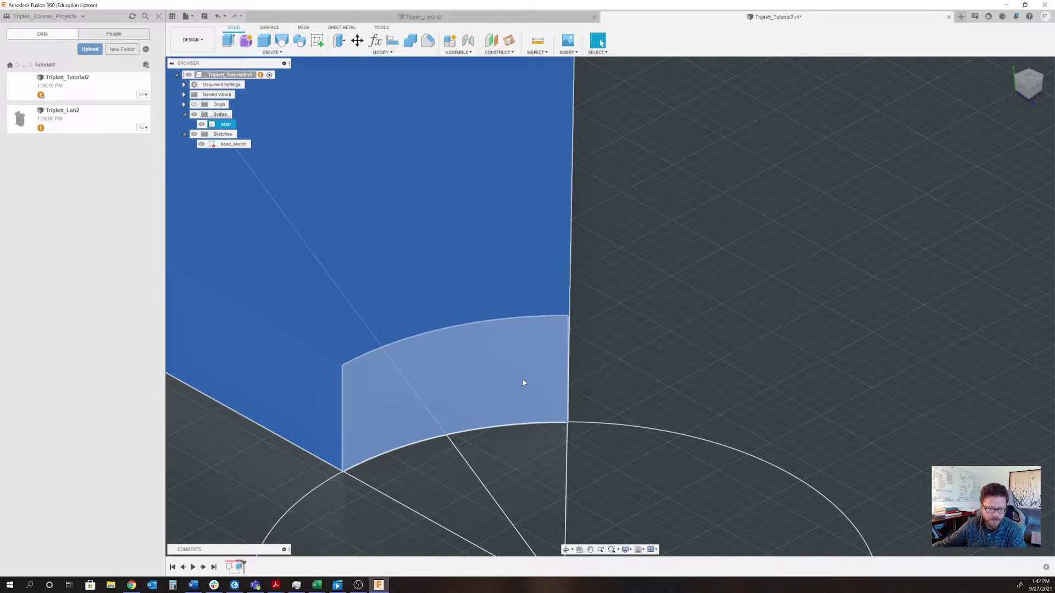
- Construct a plane through three points: the 22.5° line's point on the 1 m circle, the adjacent wedge-corner point and the stair's top corner above it
{"action": "left_click", "coordinate": [512, 52]}
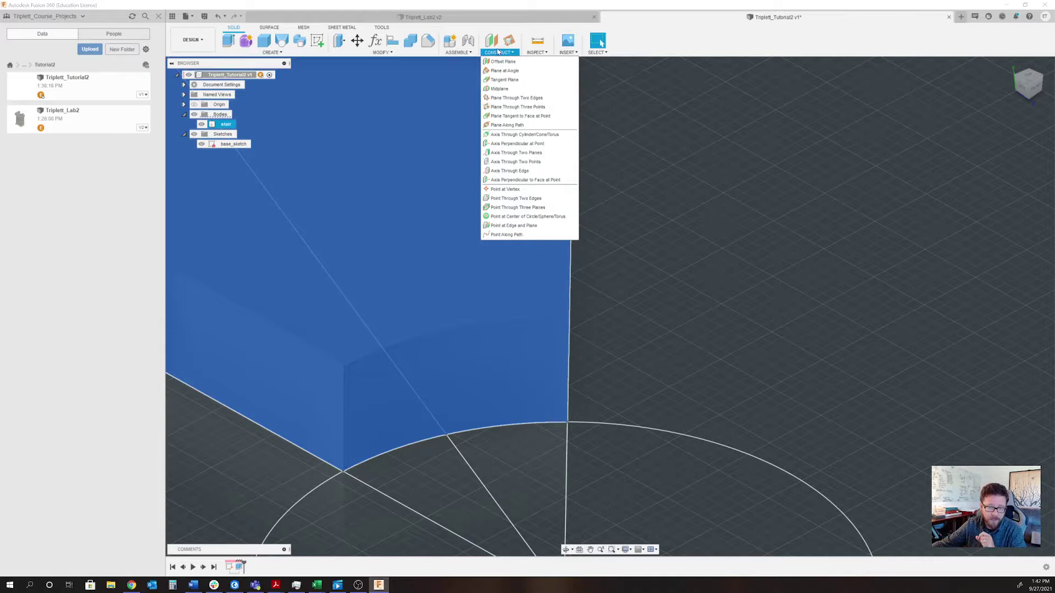
{"action": "left_click", "coordinate": [525, 108]}
{"action": "left_click", "coordinate": [445, 436]}
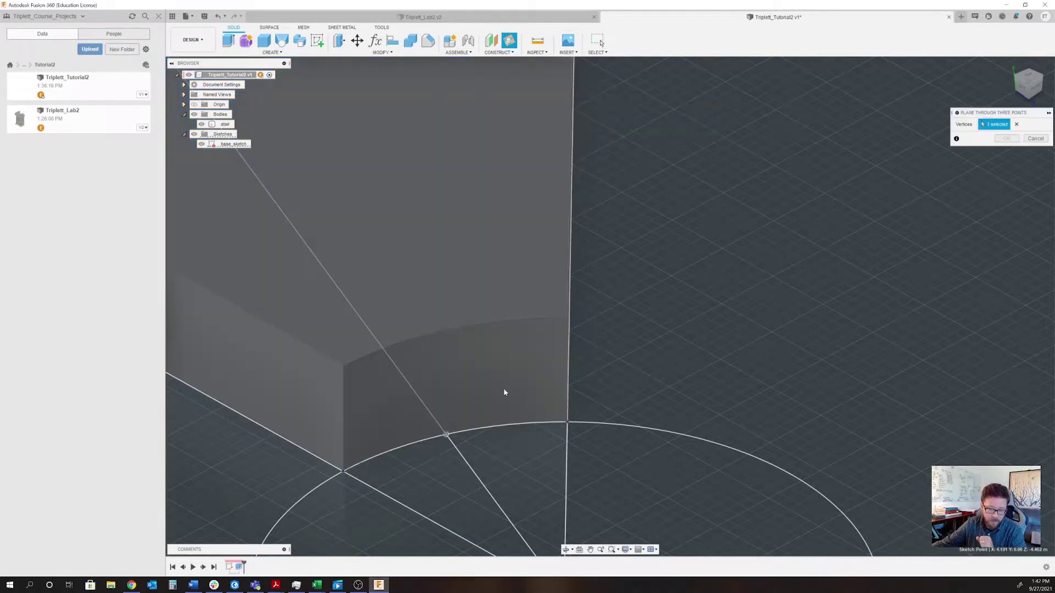
{"action": "left_click", "coordinate": [567, 422]}
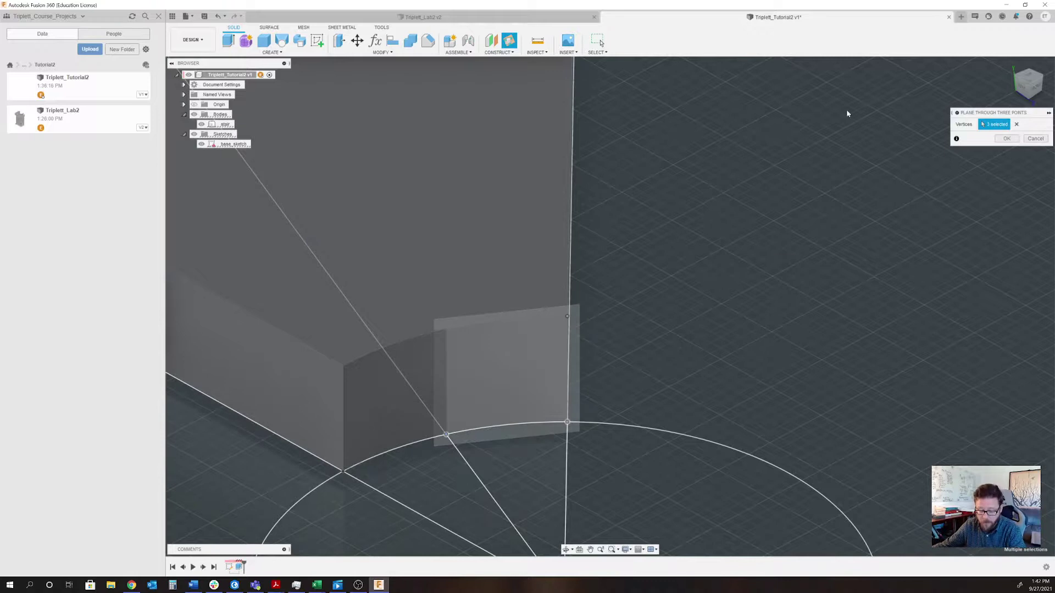
{"action": "key", "text": "Return"}
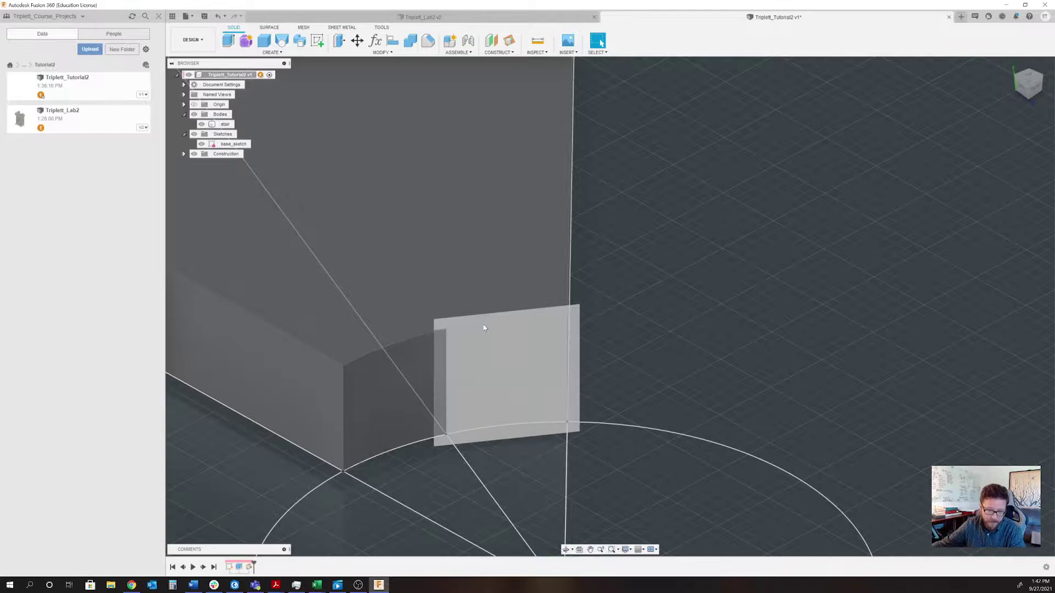
- Start a new sketch on the three-point construction plane at the stair's inner end
{"action": "left_click", "coordinate": [548, 396]}
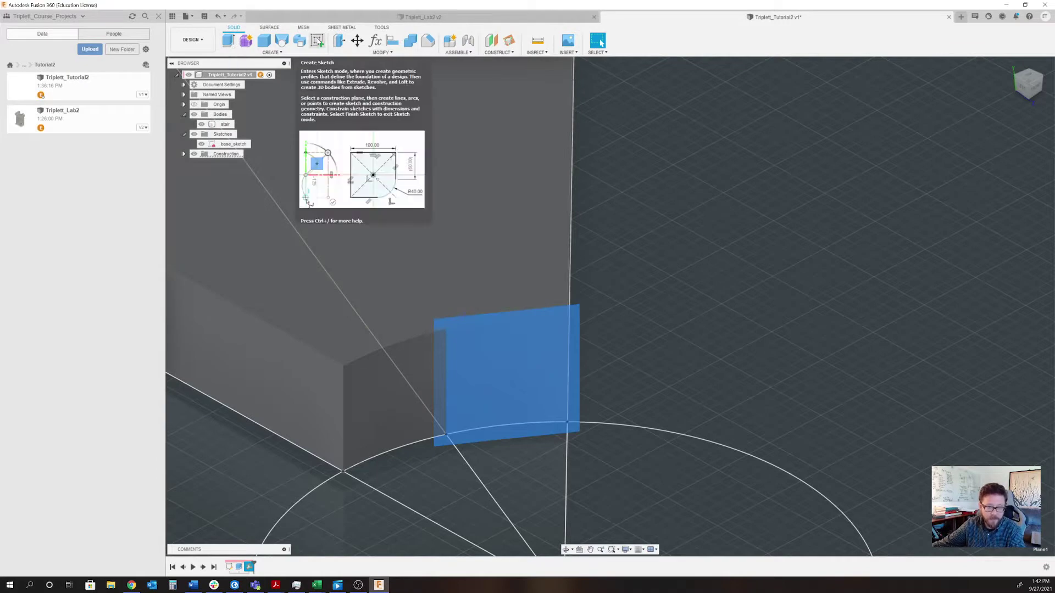
{"action": "left_click", "coordinate": [318, 41]}
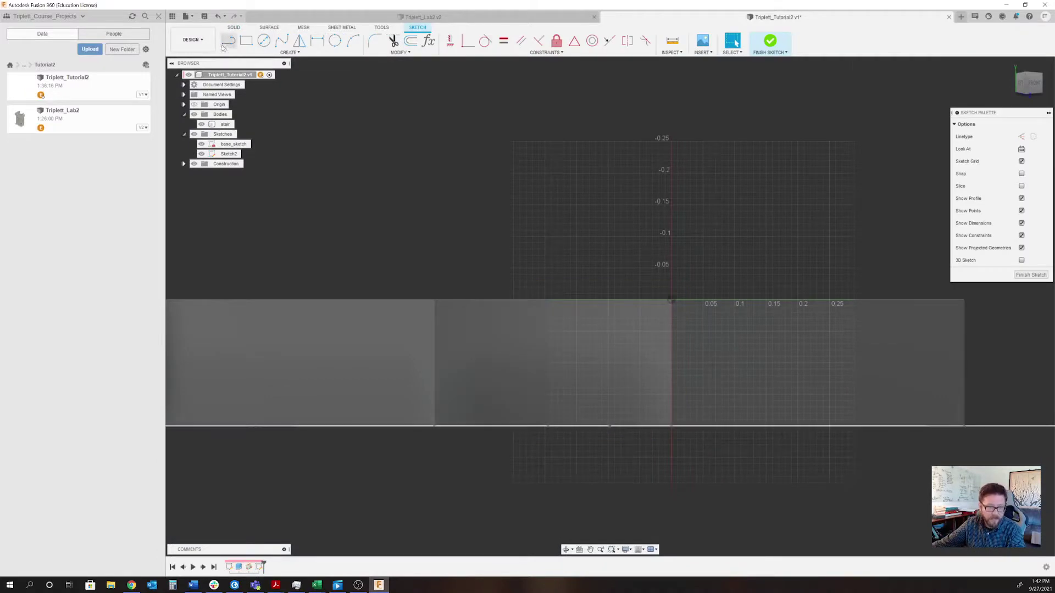
{"action": "left_click", "coordinate": [602, 396]}
{"action": "scroll", "coordinate": [602, 395], "scroll_direction": "up", "scroll_amount": 3}
{"action": "key", "text": "Escape"}
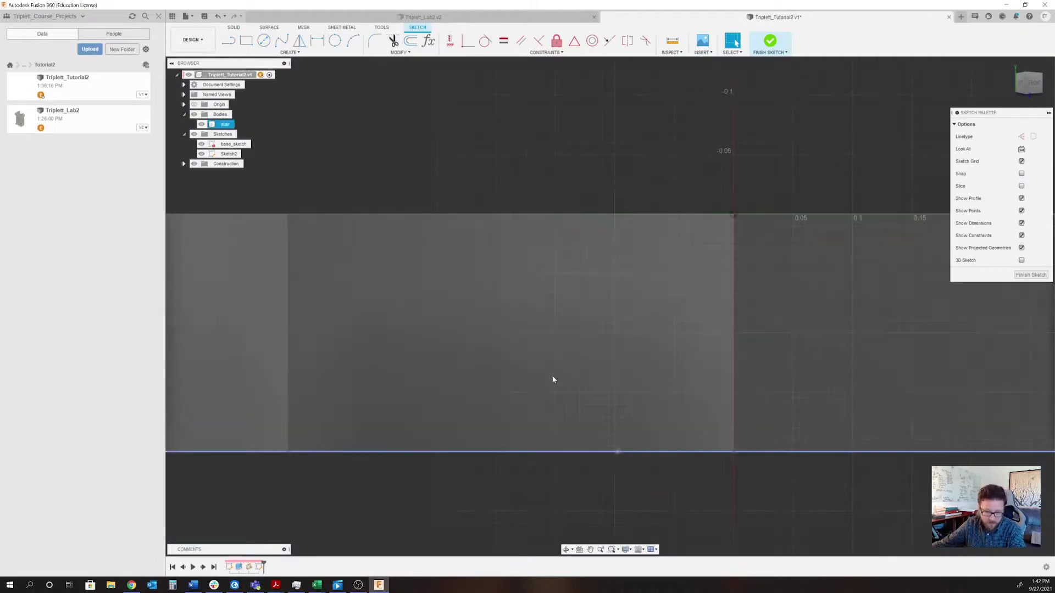
{"action": "key", "text": "l"}
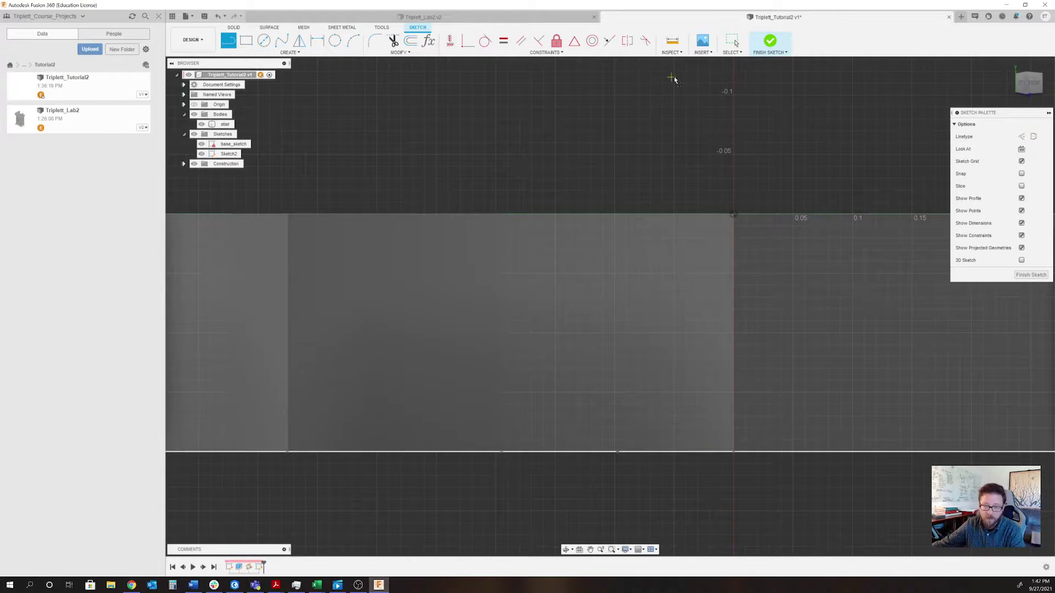
{"action": "left_click", "coordinate": [733, 42]}
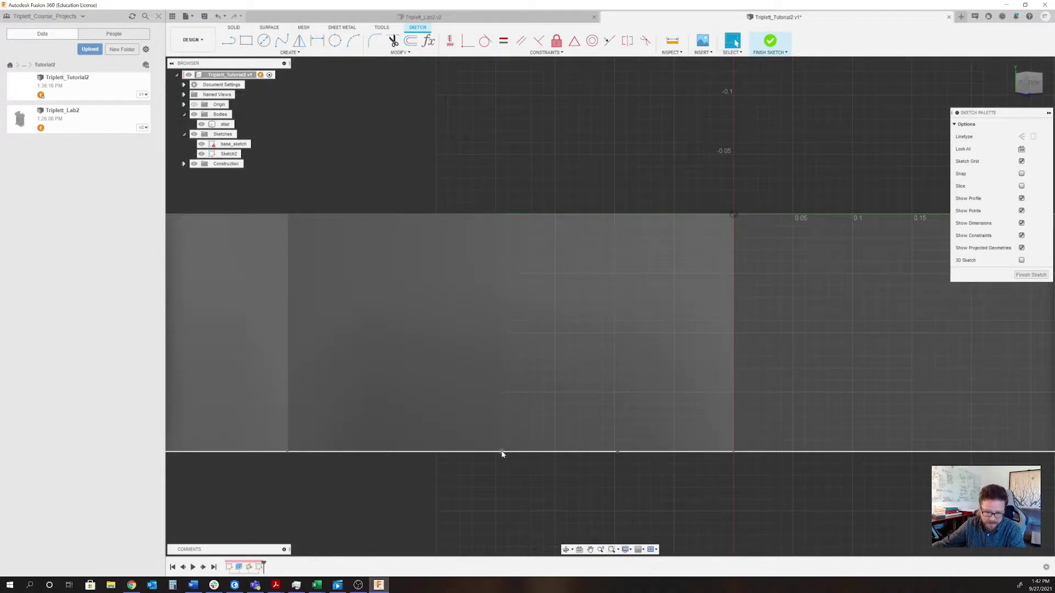
- Project the 22.5° line's point on the 1 m circle, the wedge-corner point and the stair's top corner into the sketch
{"action": "left_click", "coordinate": [735, 452]}
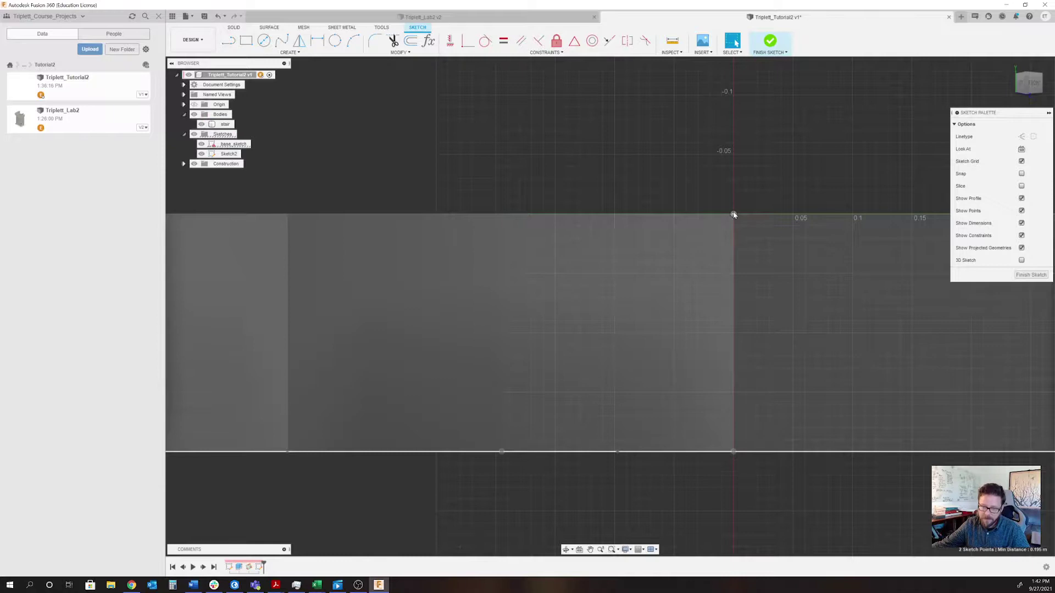
{"action": "left_click", "coordinate": [733, 214], "text": "ctrl"}
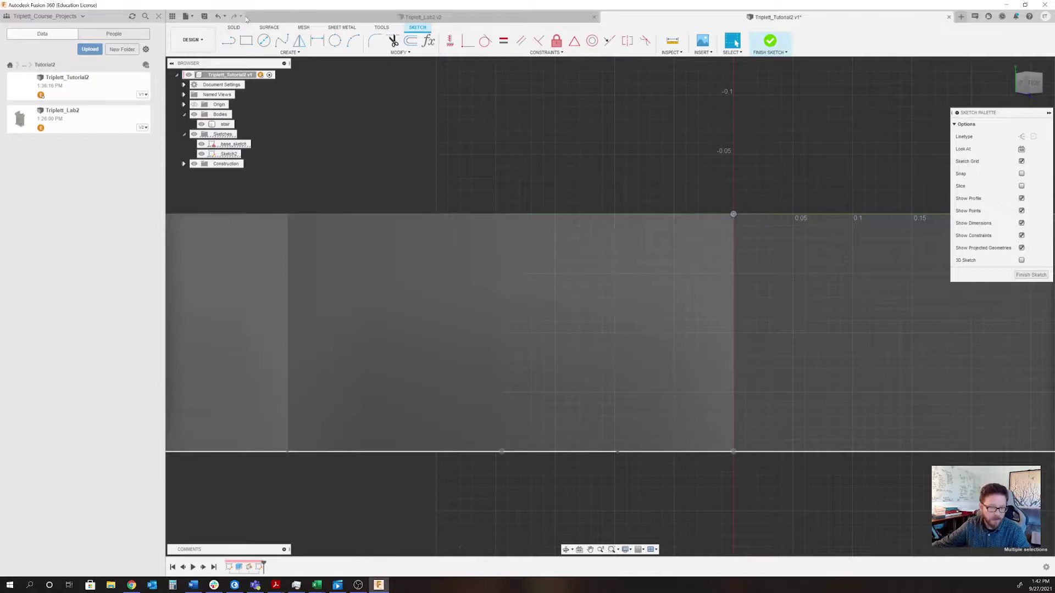
{"action": "left_click", "coordinate": [288, 53]}
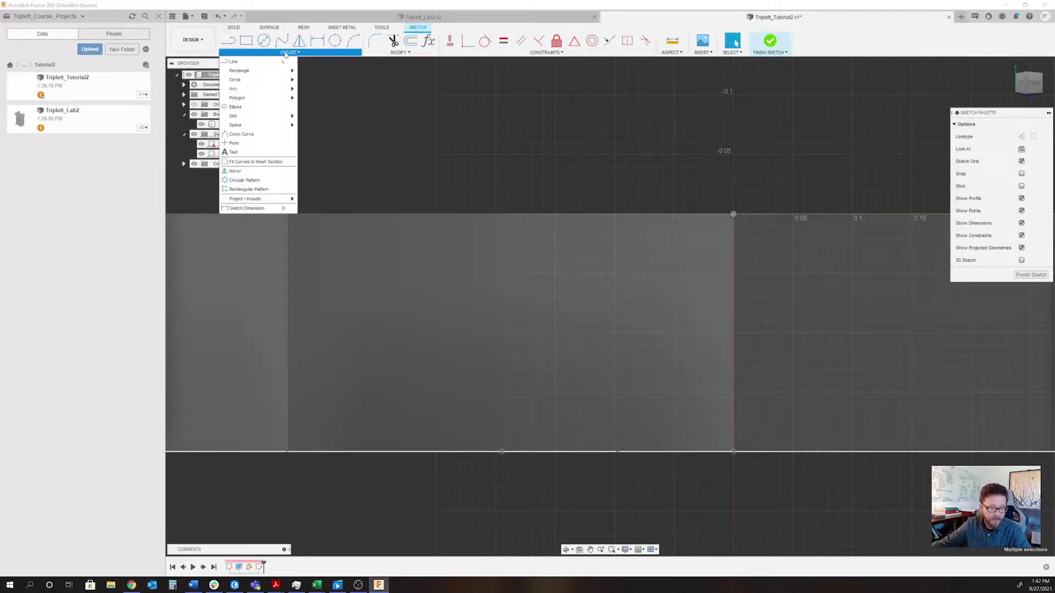
{"action": "mouse_move", "coordinate": [296, 195]}
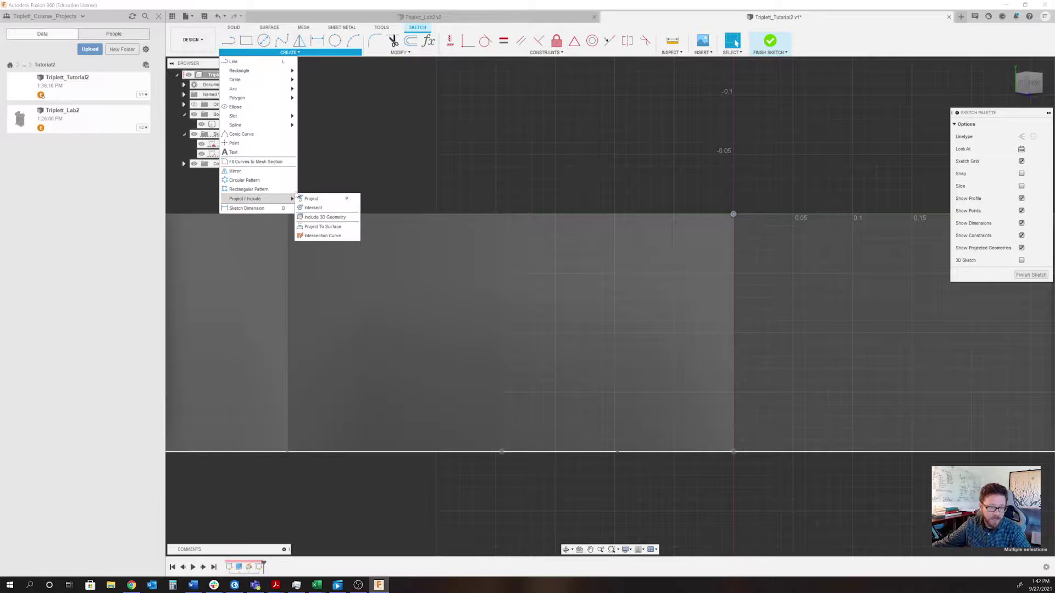
{"action": "left_click", "coordinate": [337, 201]}
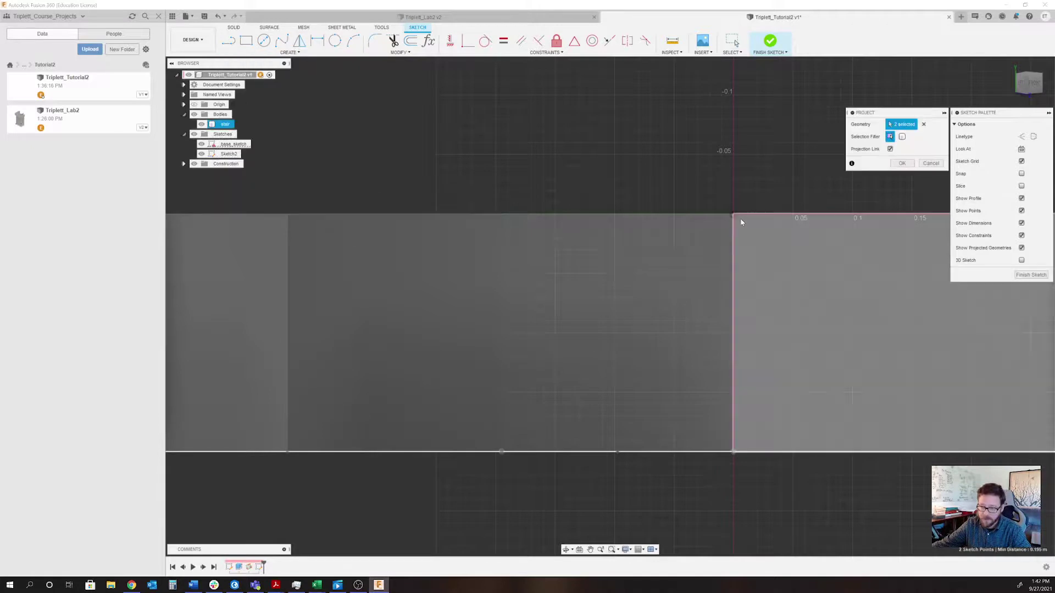
{"action": "left_click", "coordinate": [734, 213]}
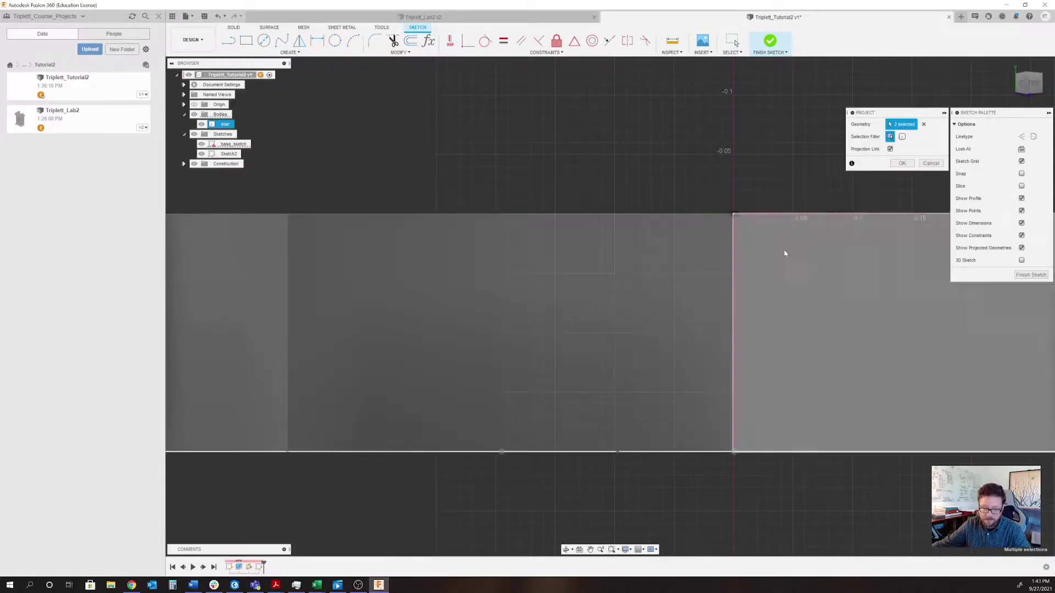
{"action": "left_click", "coordinate": [903, 163]}
- Draw a closed triangle of lines through the three projected points at the stair's inner end and finish the sketch
{"action": "mouse_move", "coordinate": [649, 443]}
{"action": "middle_mouse_down", "text": "shift"}
{"action": "mouse_move", "coordinate": [640, 341]}
{"action": "mouse_move", "coordinate": [661, 355]}
{"action": "mouse_move", "coordinate": [625, 392]}
{"action": "middle_mouse_up", "text": "shift"}
{"action": "scroll", "coordinate": [626, 383], "scroll_direction": "up", "scroll_amount": 3}
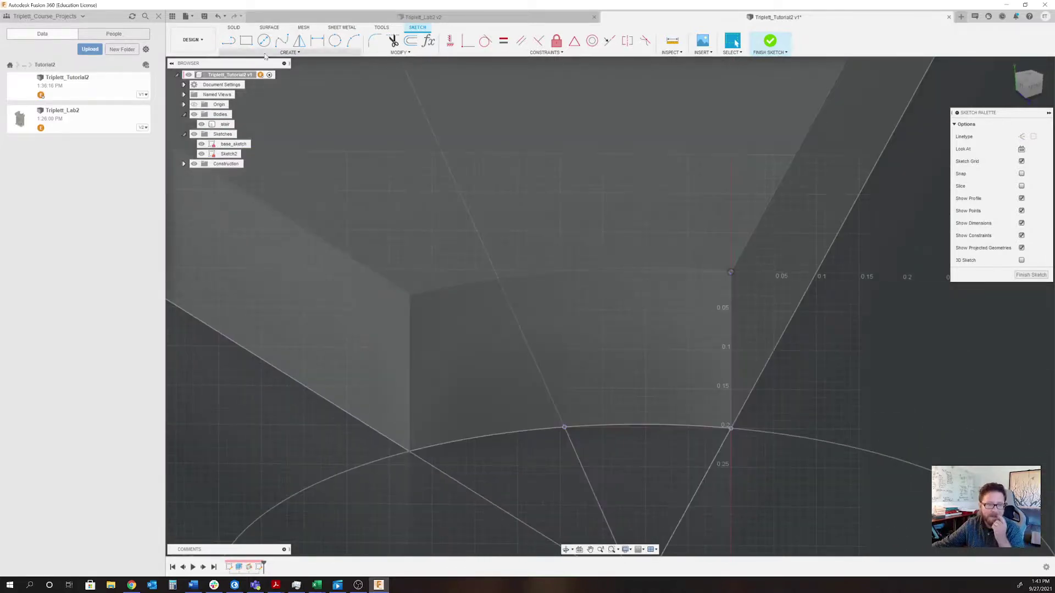
{"action": "left_click", "coordinate": [228, 40]}
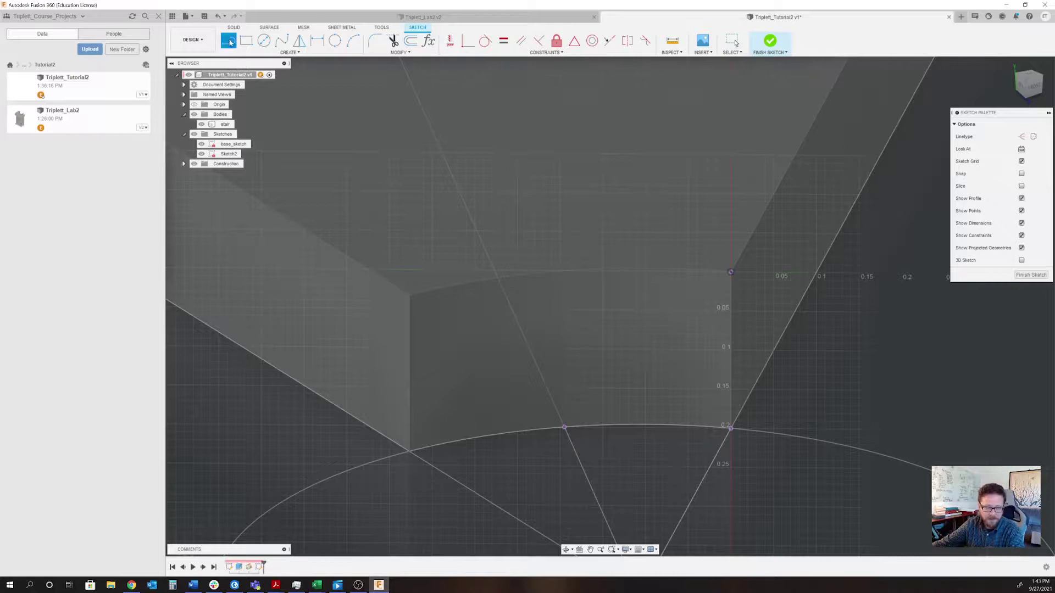
{"action": "left_click", "coordinate": [730, 427]}
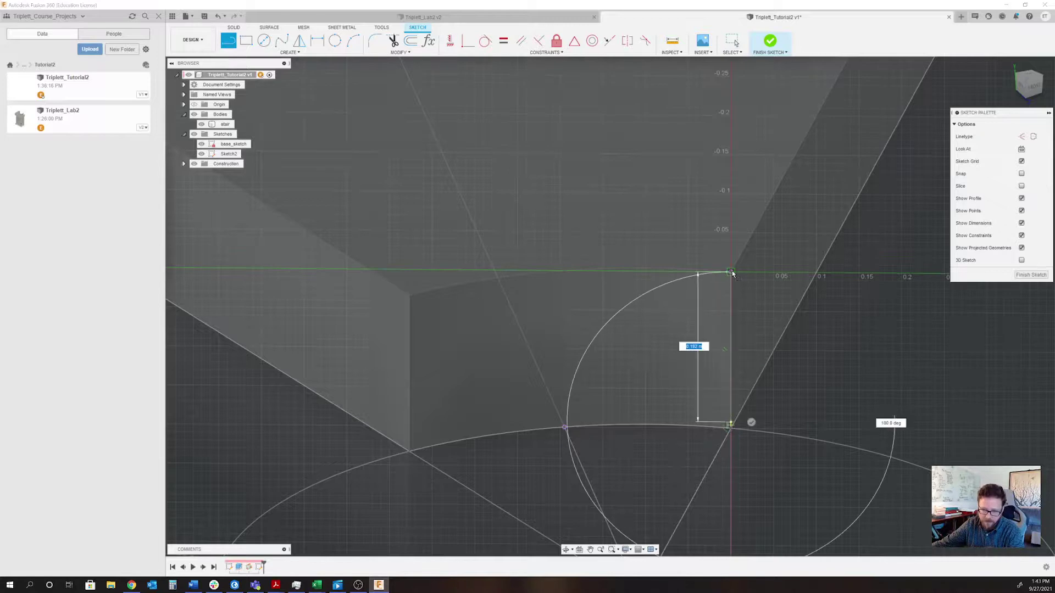
{"action": "left_click", "coordinate": [731, 272]}
{"action": "left_click", "coordinate": [564, 427]}
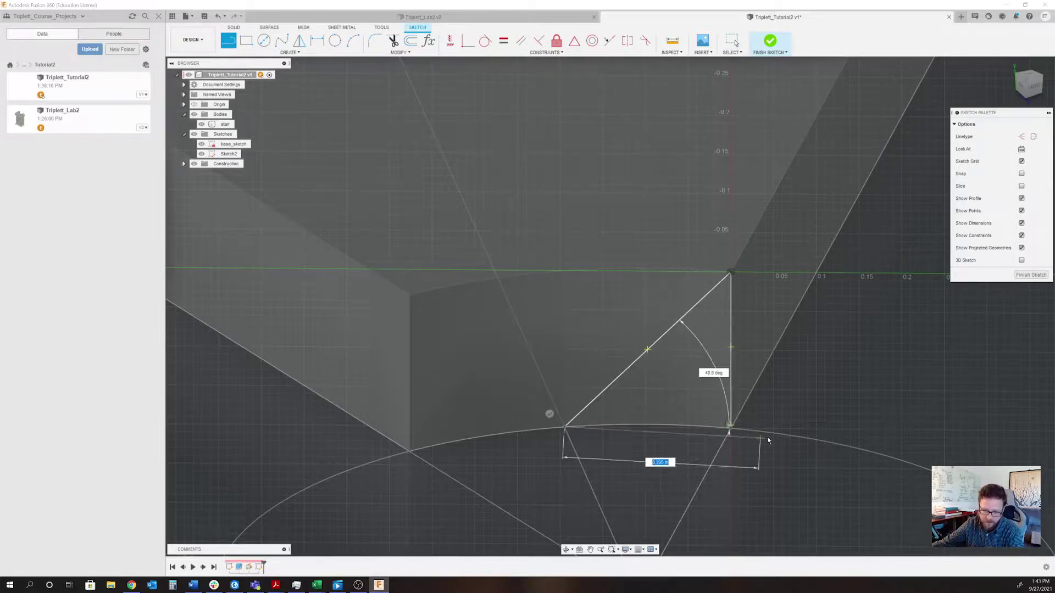
{"action": "left_click", "coordinate": [731, 427]}
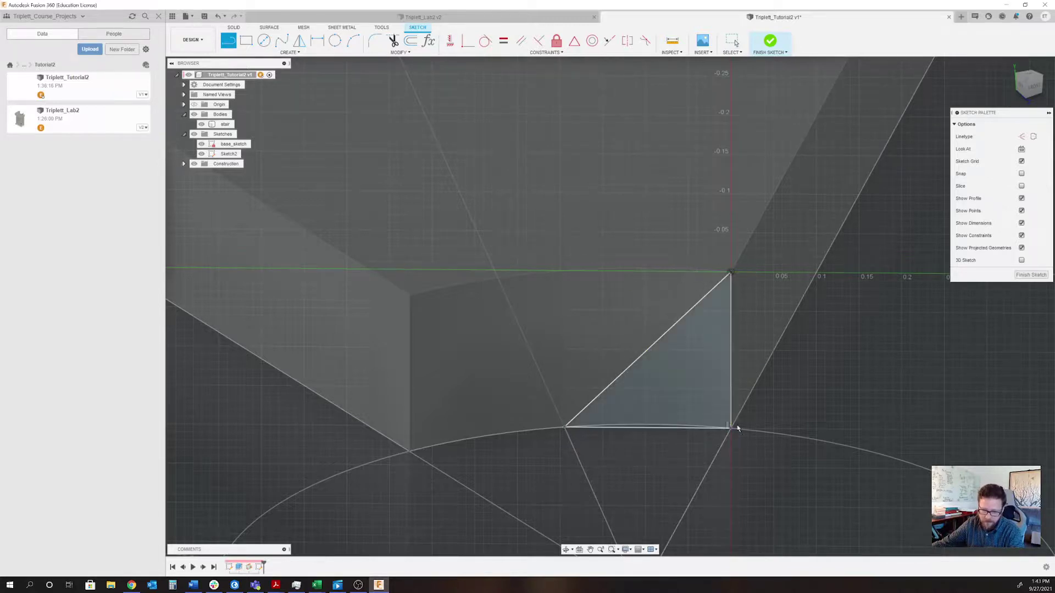
{"action": "left_click", "coordinate": [1031, 275]}
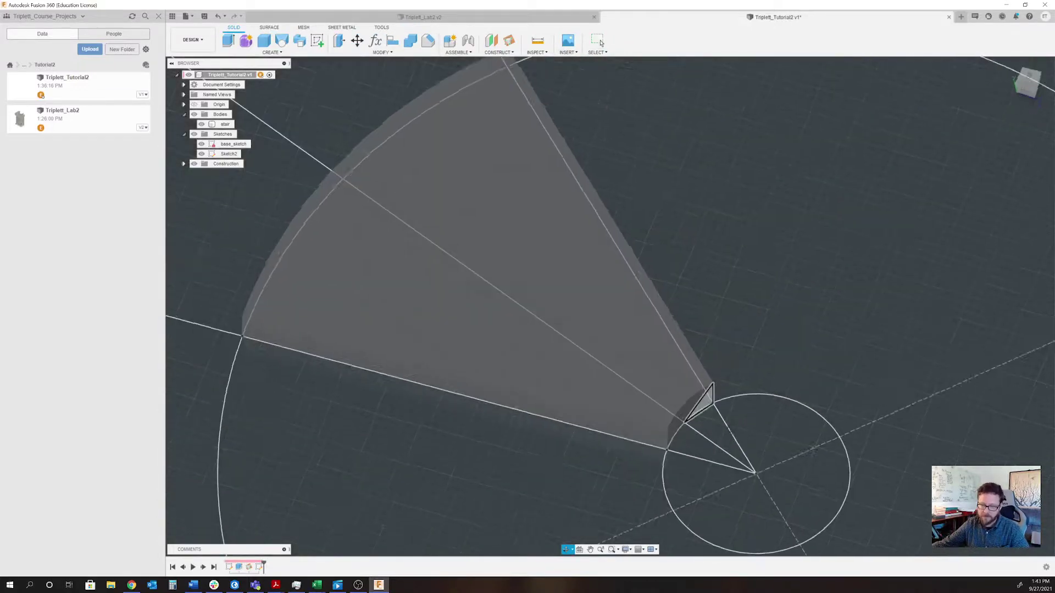
- Construct a plane through the stair's outer top corner, the corner below it and the 22.5° line's point on the outer circle
{"action": "mouse_move", "coordinate": [815, 449]}
{"action": "middle_mouse_down", "text": "shift"}
{"action": "mouse_move", "coordinate": [803, 447]}
{"action": "mouse_move", "coordinate": [932, 547]}
{"action": "middle_mouse_up", "text": "shift"}
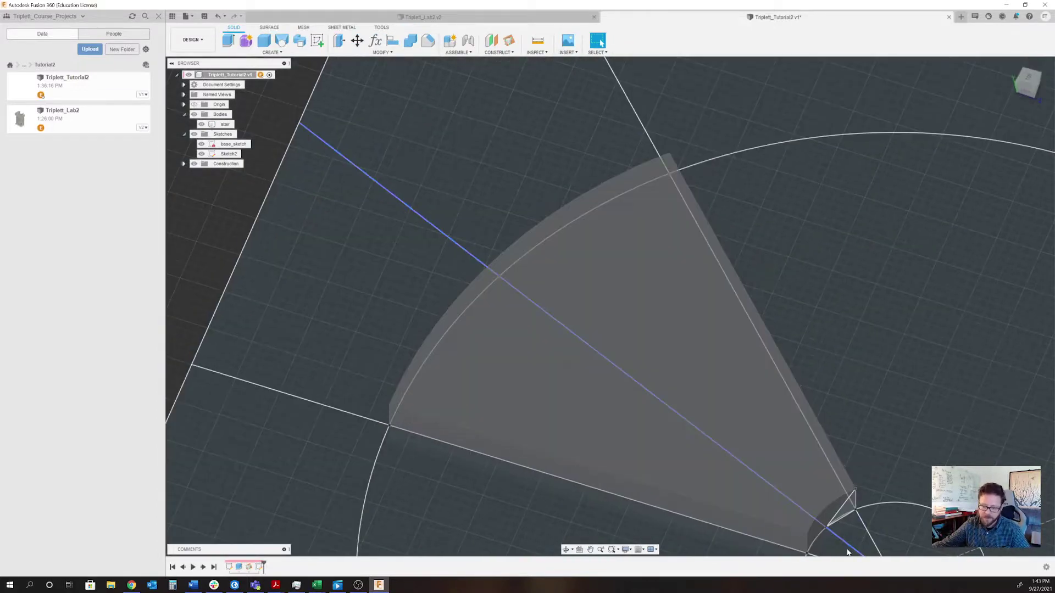
{"action": "middle_click_drag", "start_coordinate": [646, 309], "coordinate": [744, 243], "text": "shift"}
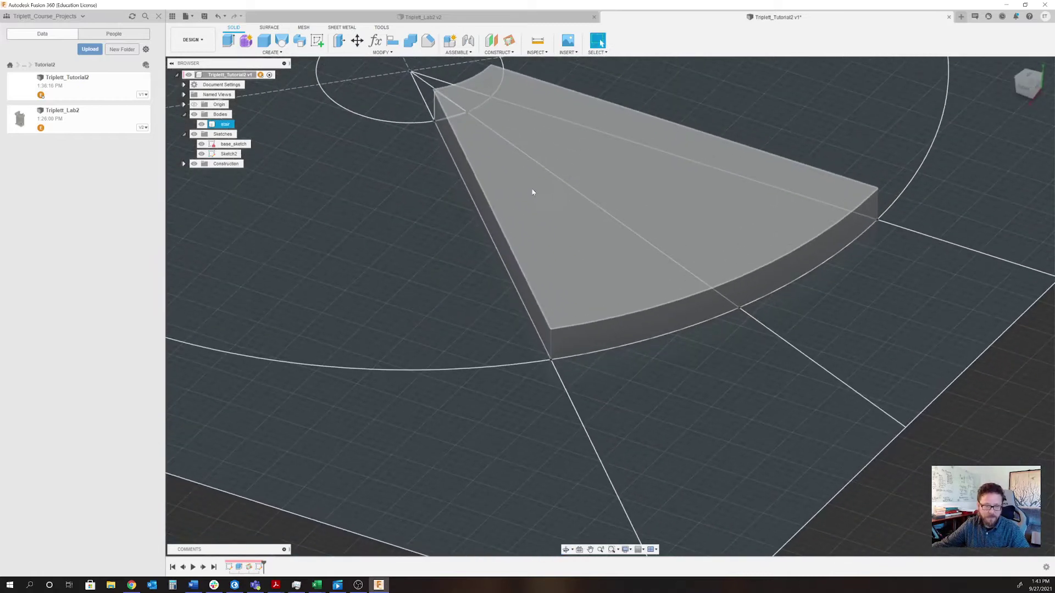
{"action": "scroll", "coordinate": [565, 365], "scroll_direction": "up", "scroll_amount": 5}
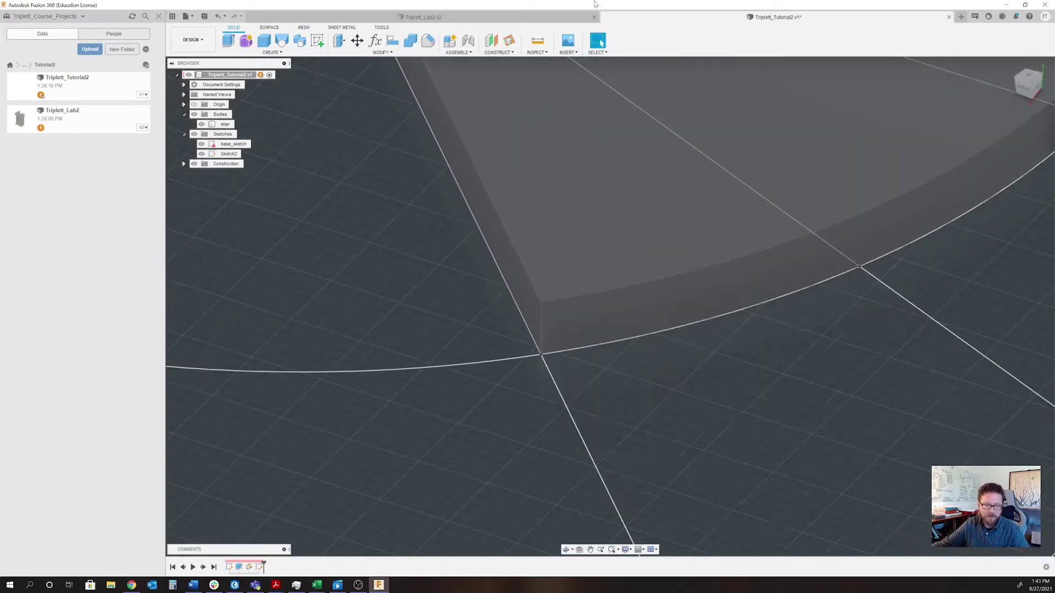
{"action": "left_click", "coordinate": [508, 40]}
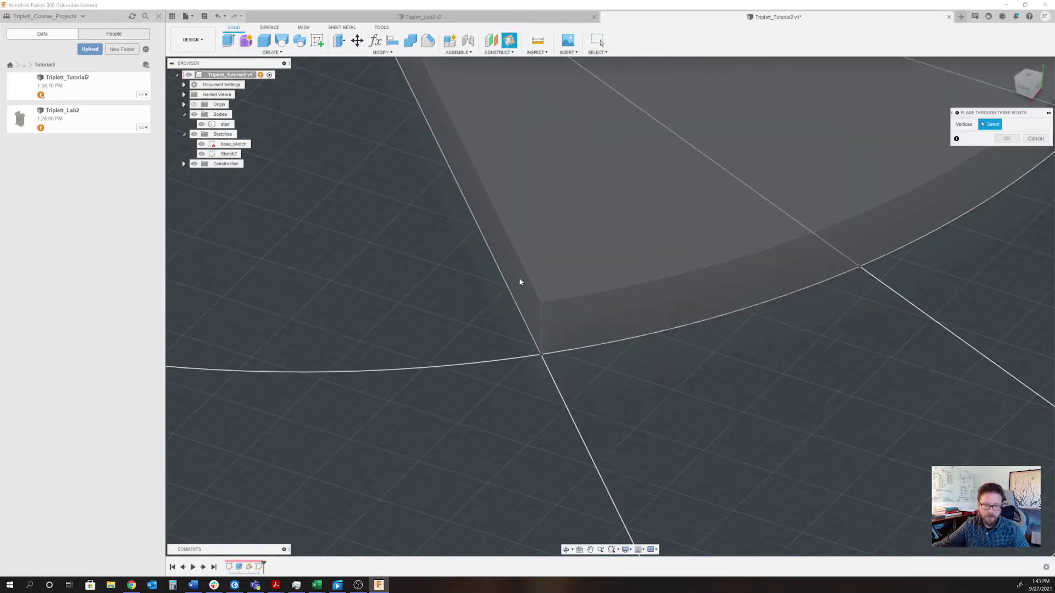
{"action": "left_click", "coordinate": [542, 302]}
{"action": "left_click", "coordinate": [541, 355]}
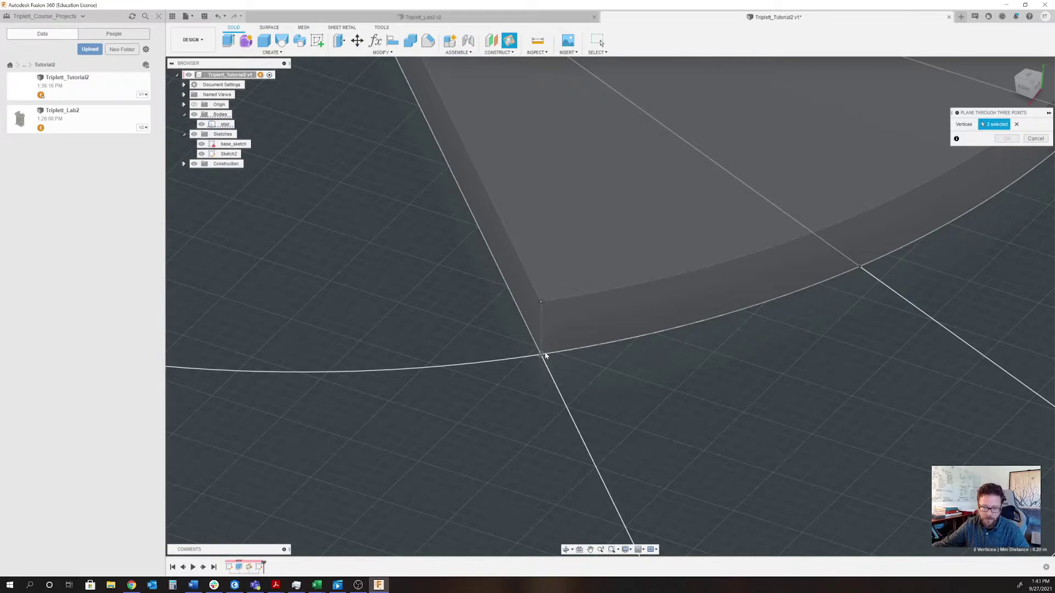
{"action": "left_click", "coordinate": [860, 267]}
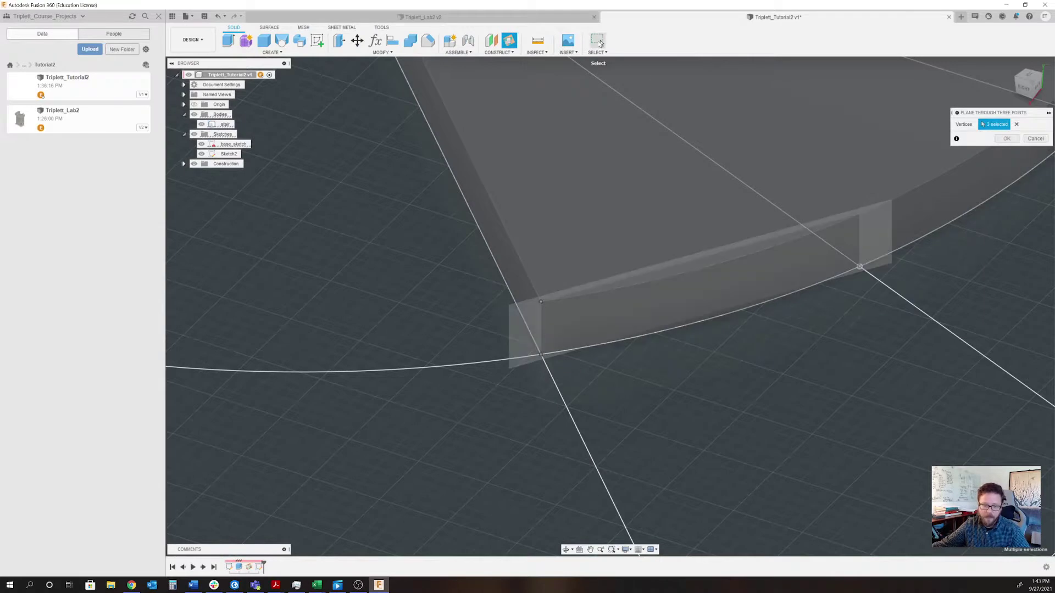
{"action": "left_click", "coordinate": [599, 42]}
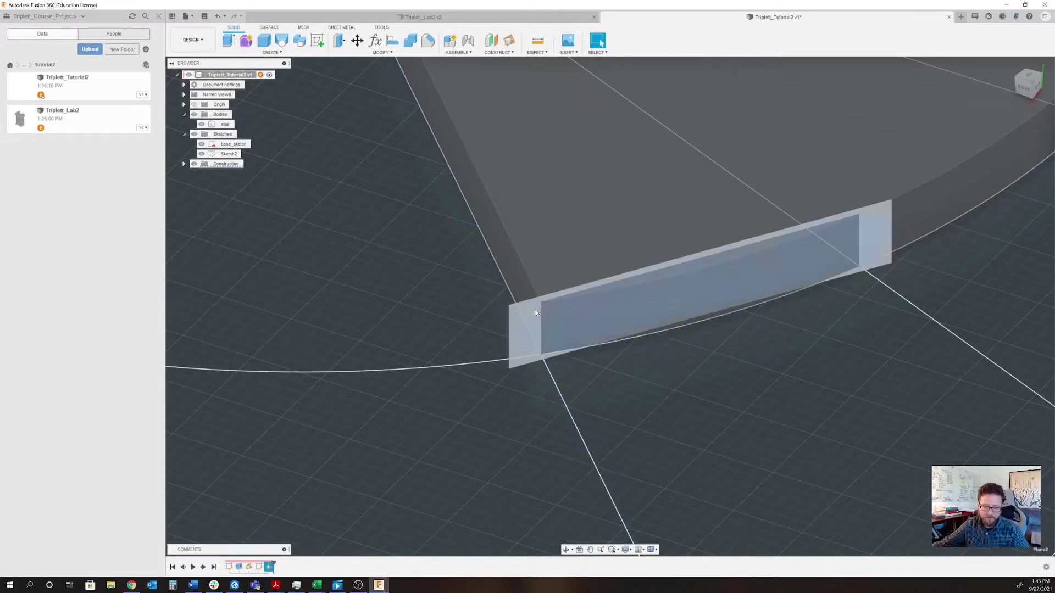
- Start a sketch on the outer-end plane and project its three defining points into it
{"action": "left_click", "coordinate": [536, 313]}
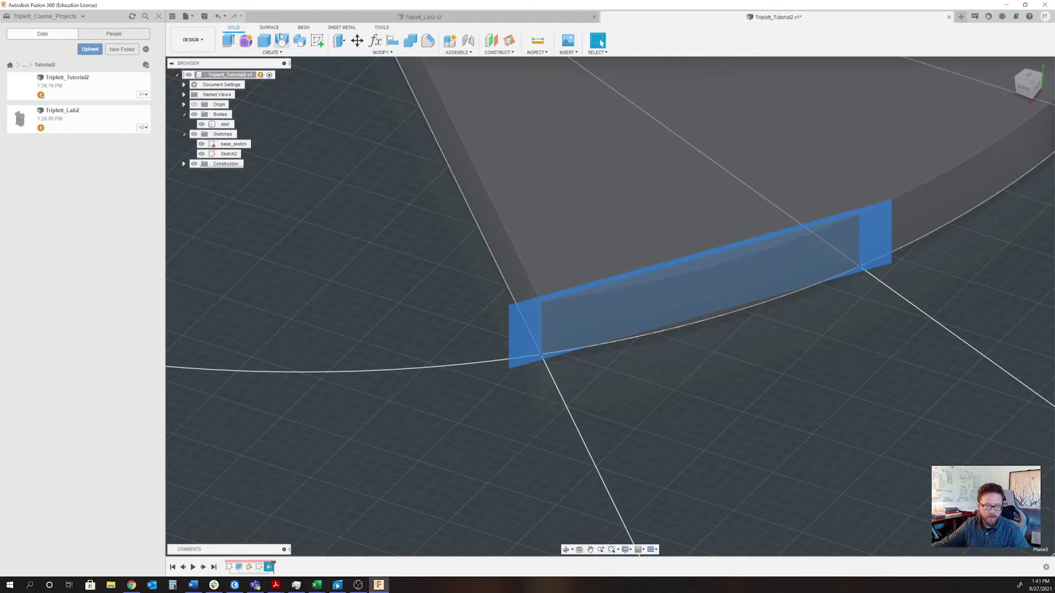
{"action": "left_click", "coordinate": [319, 42]}
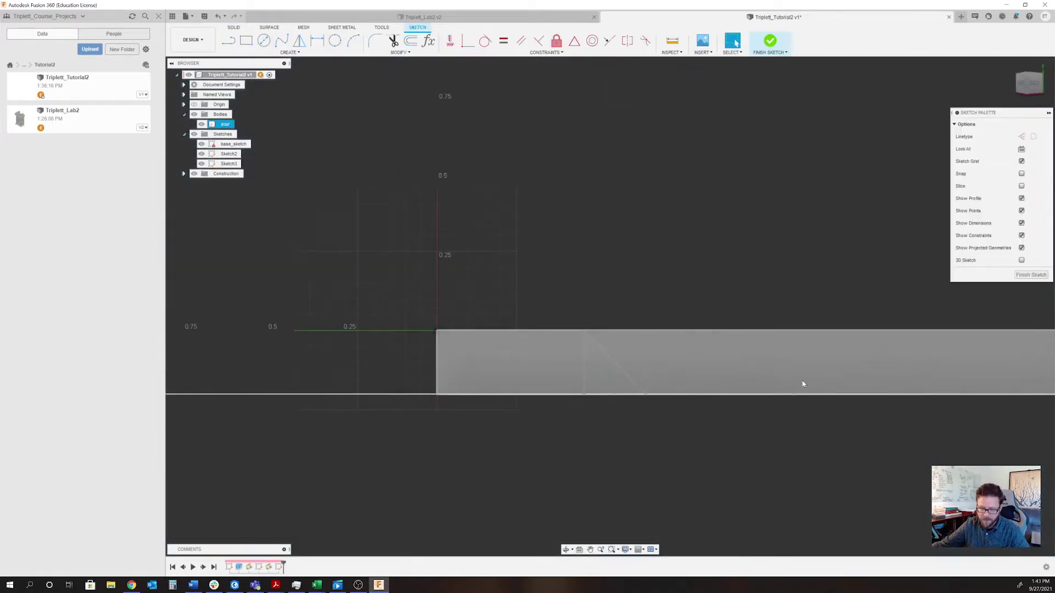
{"action": "mouse_move", "coordinate": [742, 373]}
{"action": "middle_mouse_down", "text": "shift"}
{"action": "mouse_move", "coordinate": [764, 384]}
{"action": "mouse_move", "coordinate": [315, 91]}
{"action": "middle_mouse_up", "text": "shift"}
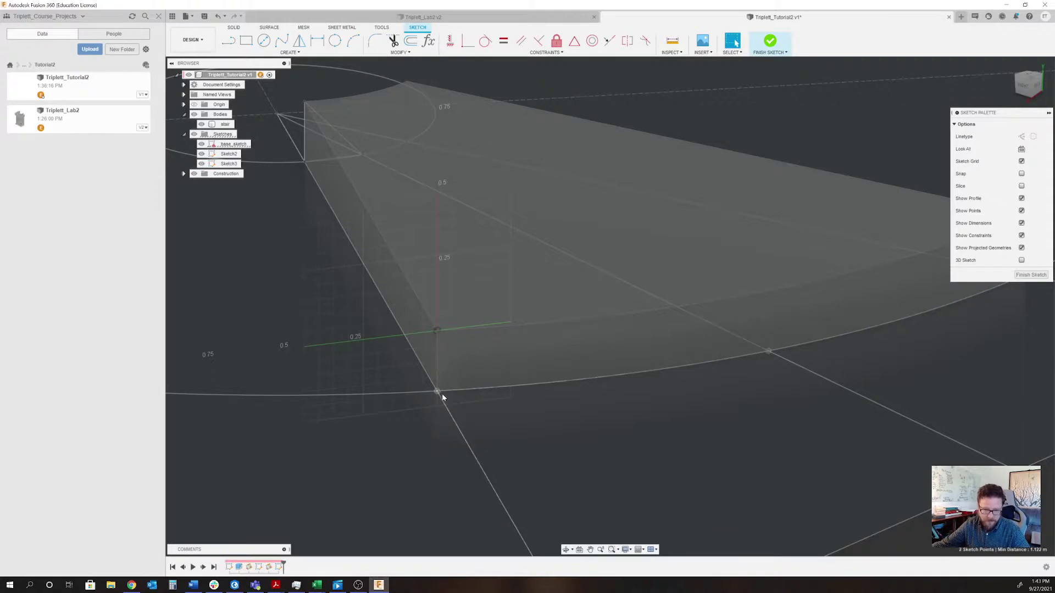
{"action": "key", "text": "p"}
{"action": "left_click", "coordinate": [482, 367]}
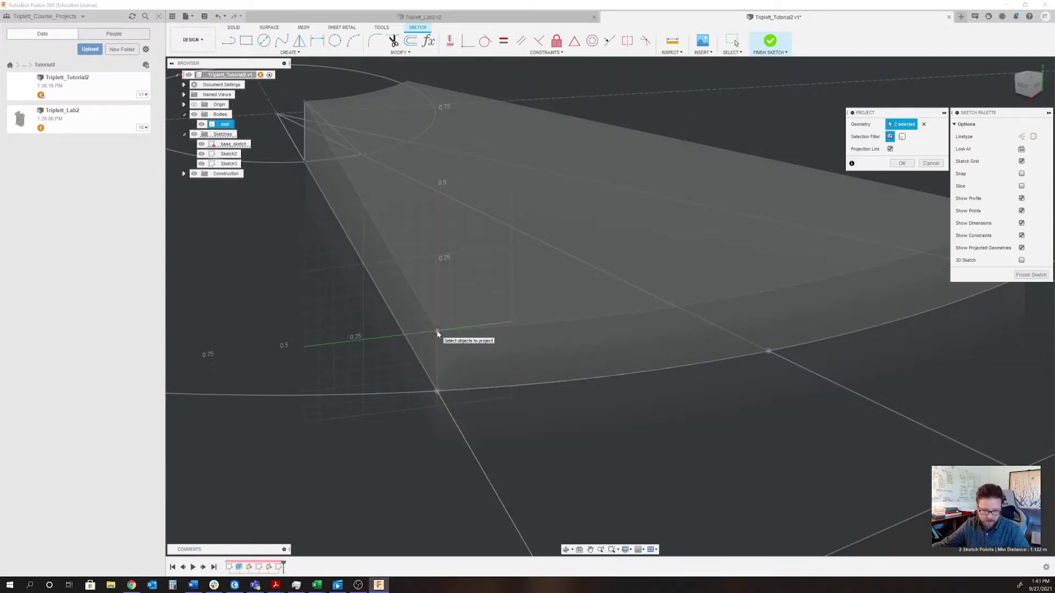
{"action": "left_click", "coordinate": [902, 163]}
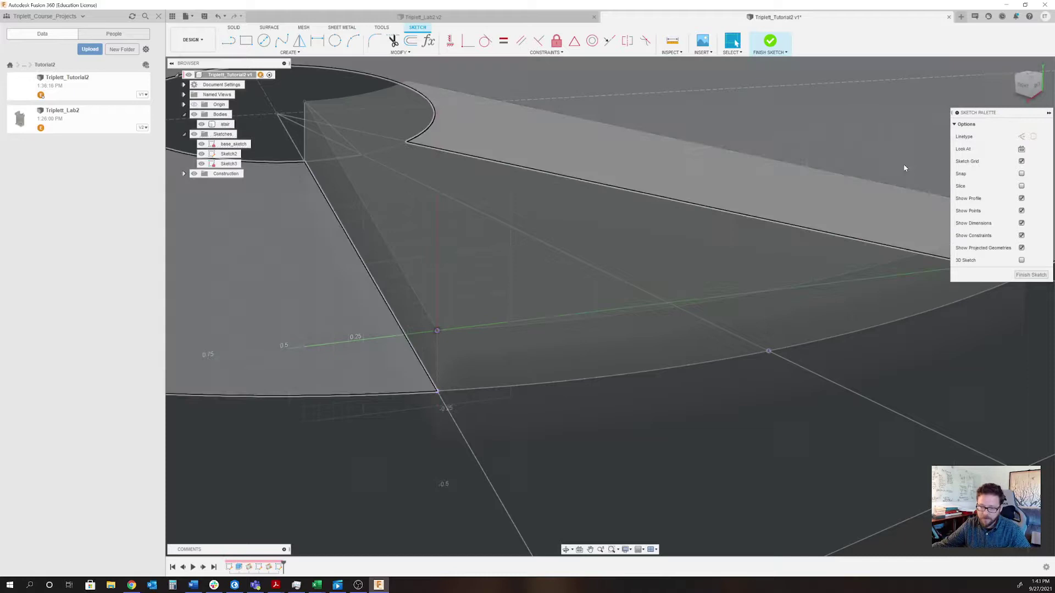
- Draw a closed triangle of lines through the three projected points at the stair's outer end and finish the sketch
{"action": "left_click", "coordinate": [769, 353]}
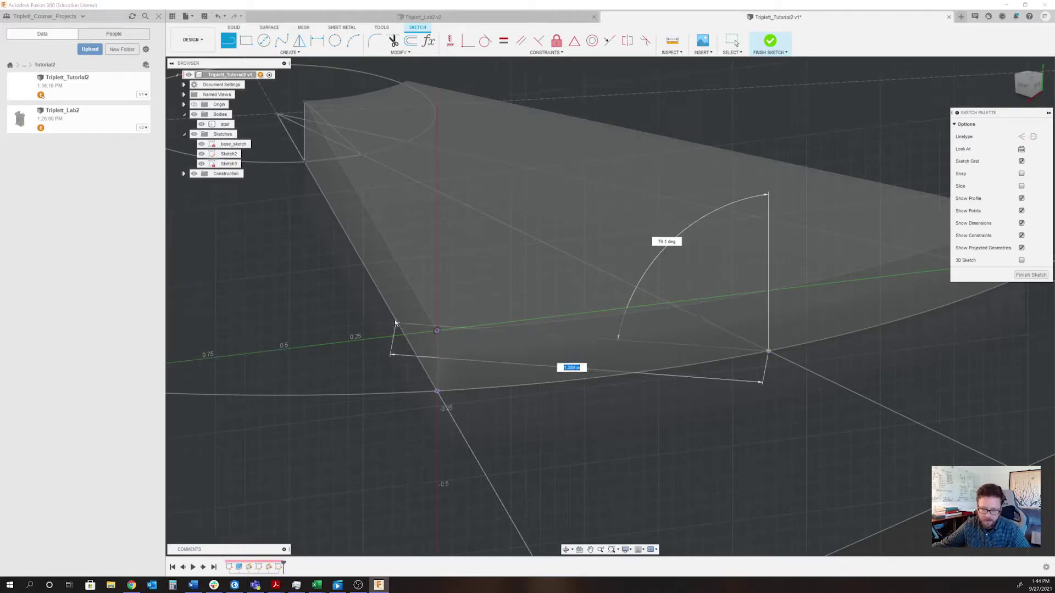
{"action": "left_click", "coordinate": [437, 331]}
{"action": "left_click", "coordinate": [438, 389]}
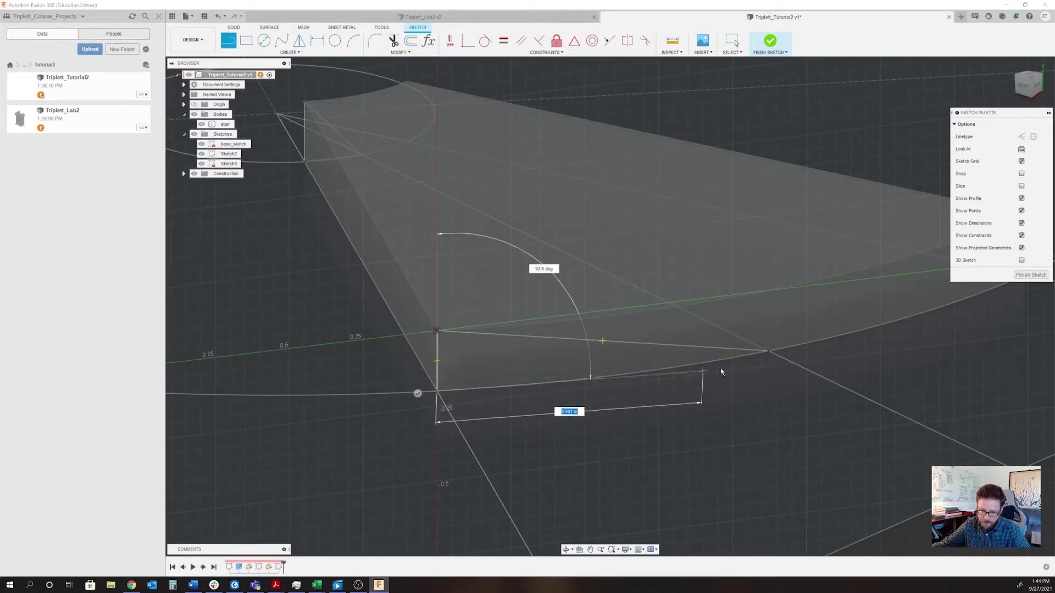
{"action": "left_click", "coordinate": [770, 351]}
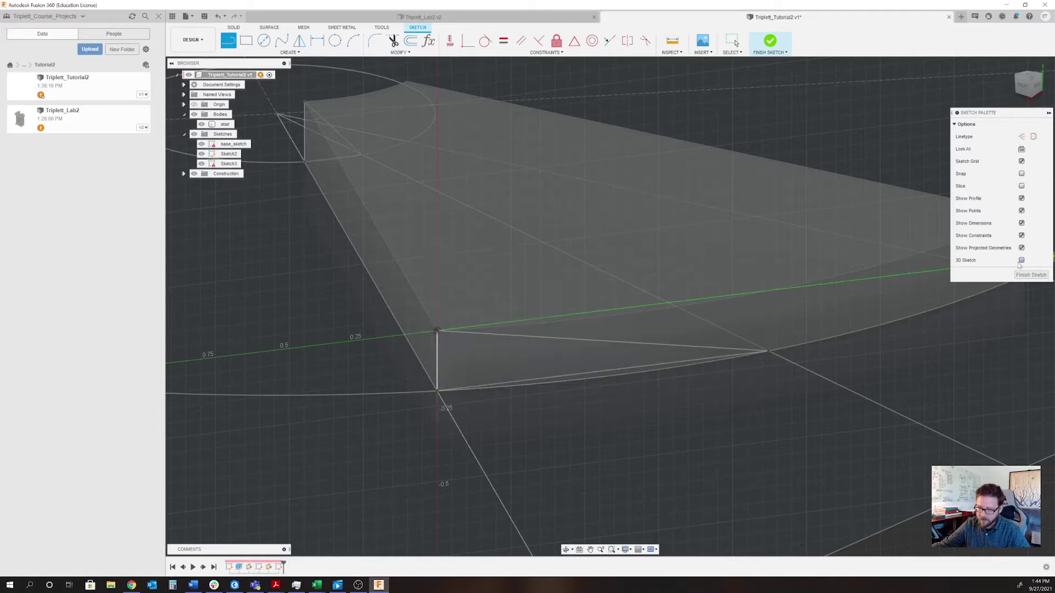
{"action": "left_click", "coordinate": [1031, 274]}
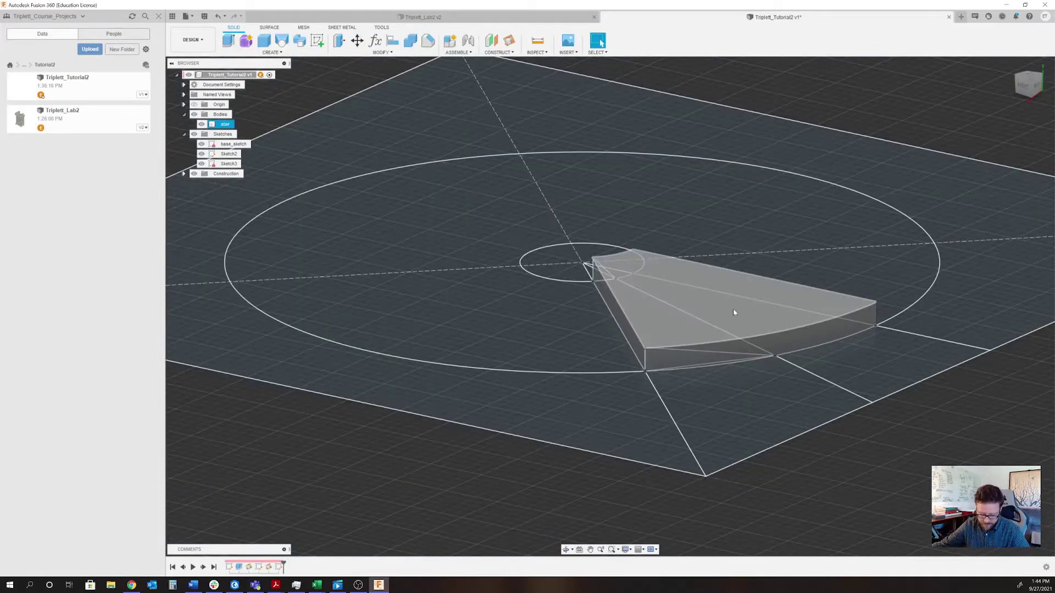
- Hide the stair body so only the sketches with the inner and outer end triangles are displayed
{"action": "scroll", "coordinate": [734, 312], "scroll_direction": "up", "scroll_amount": 3}
{"action": "middle_click_drag", "start_coordinate": [727, 337], "coordinate": [752, 357], "text": "shift"}
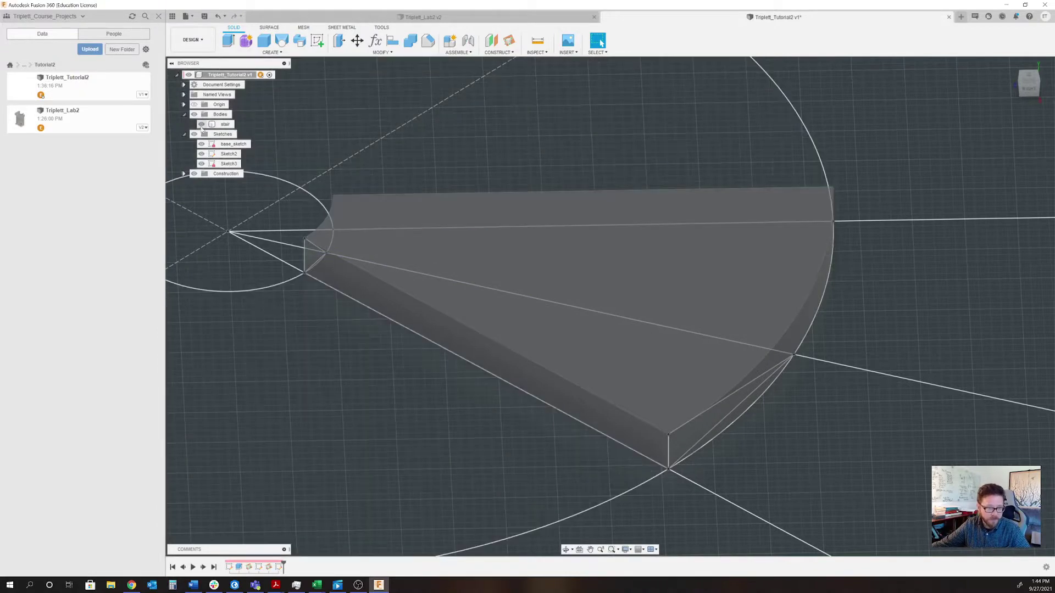
{"action": "left_click", "coordinate": [201, 125]}
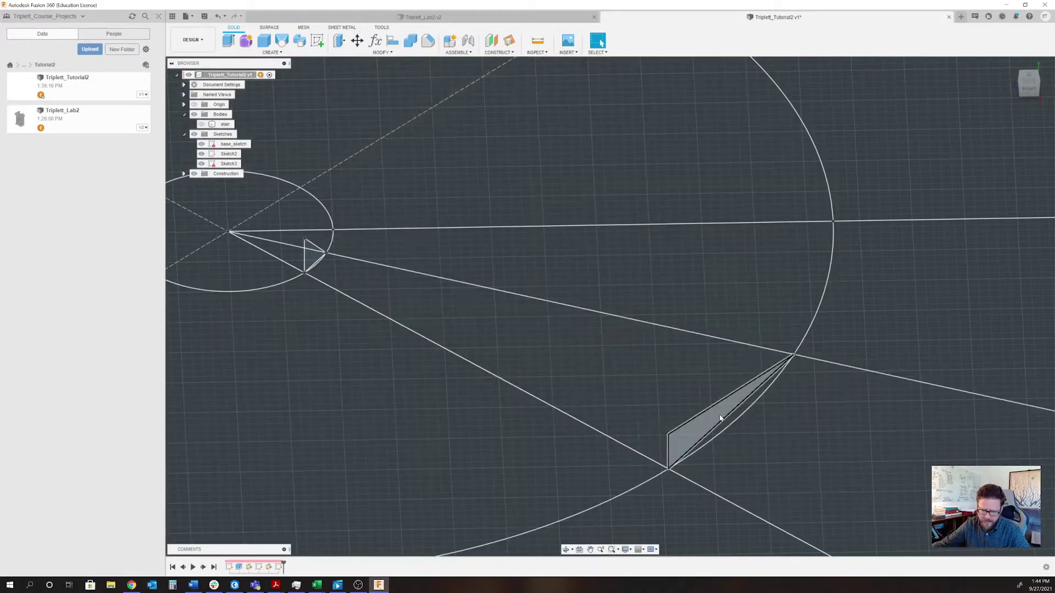
- Loft from the inner end triangle to the outer end triangle as a new body
{"action": "left_click", "coordinate": [724, 419]}
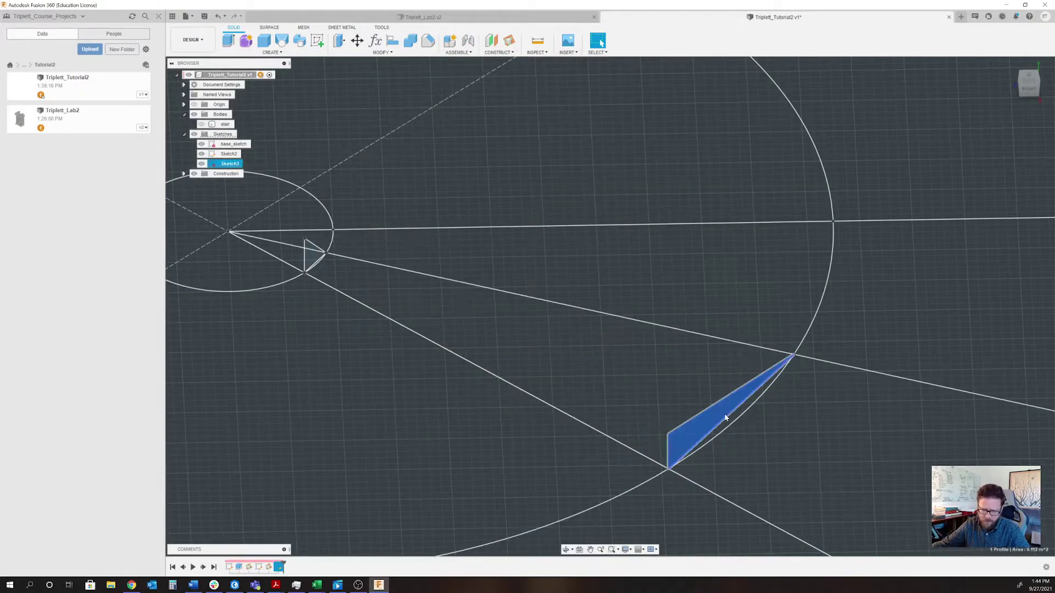
{"action": "left_click", "coordinate": [312, 260]}
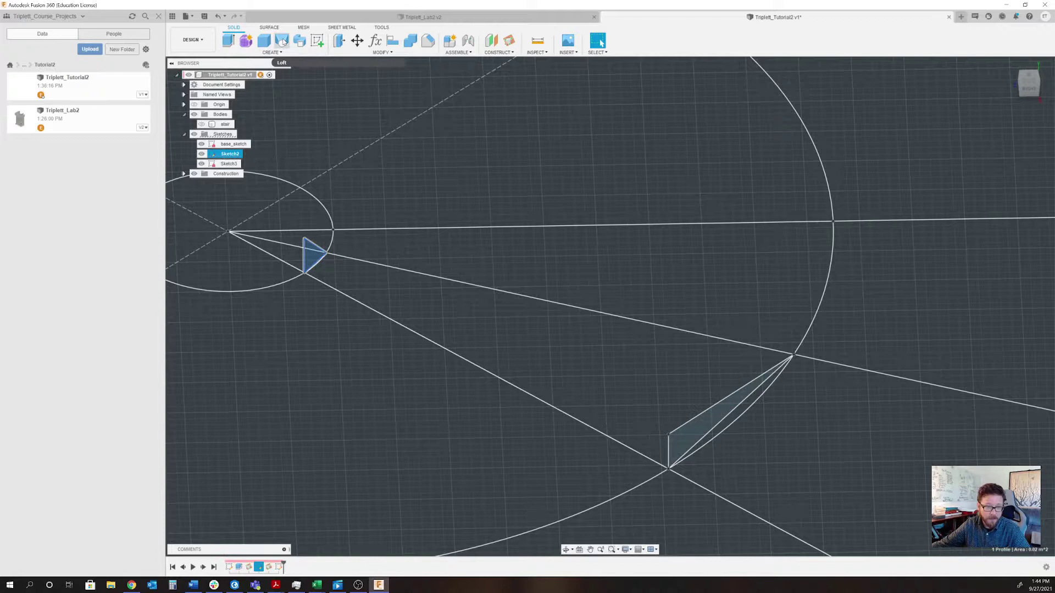
{"action": "left_click", "coordinate": [284, 42]}
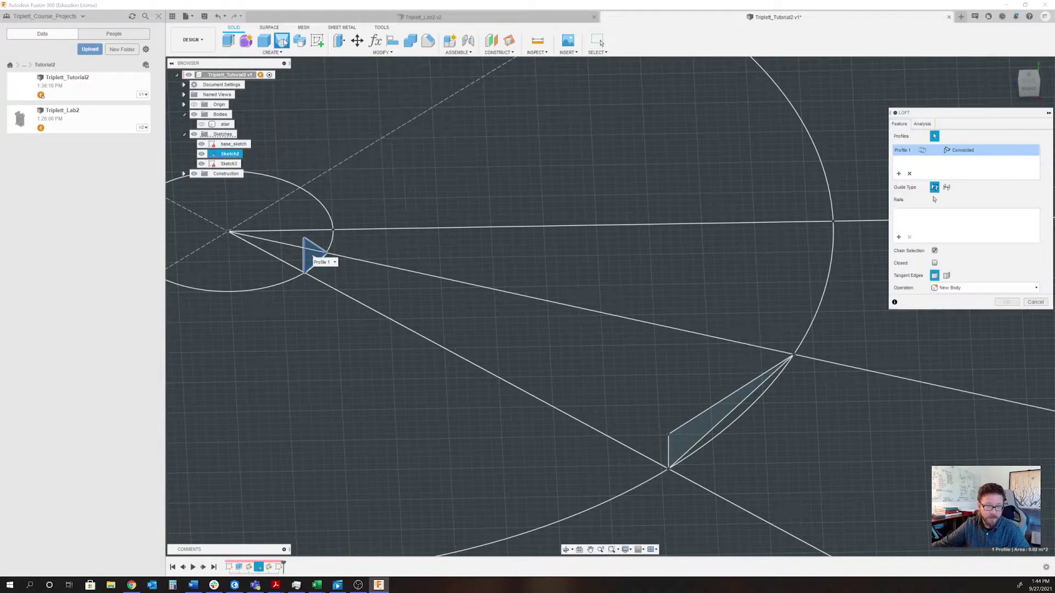
{"action": "left_click", "coordinate": [313, 254]}
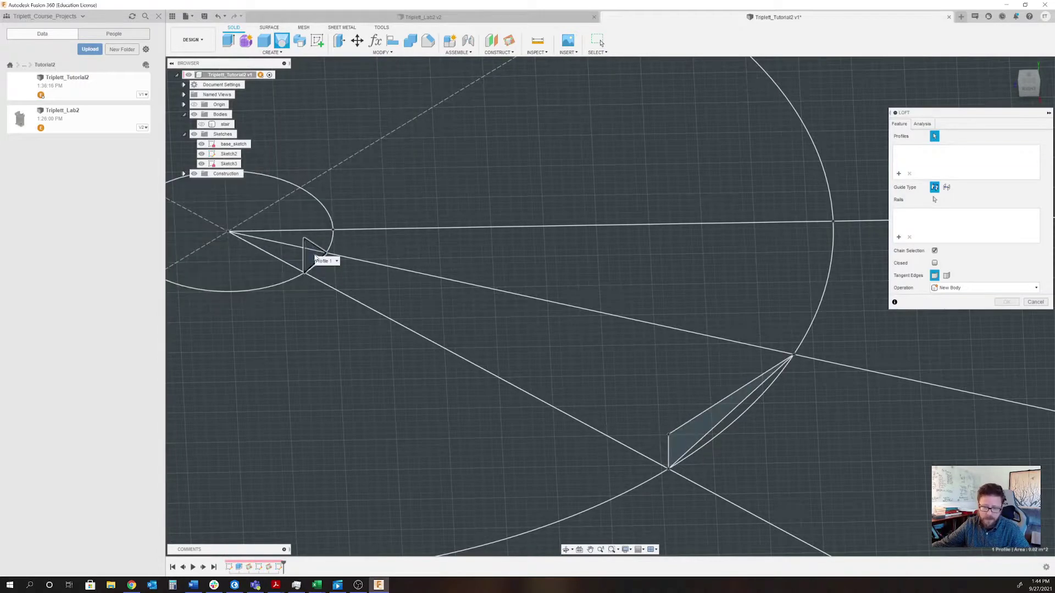
{"action": "left_click", "coordinate": [316, 257]}
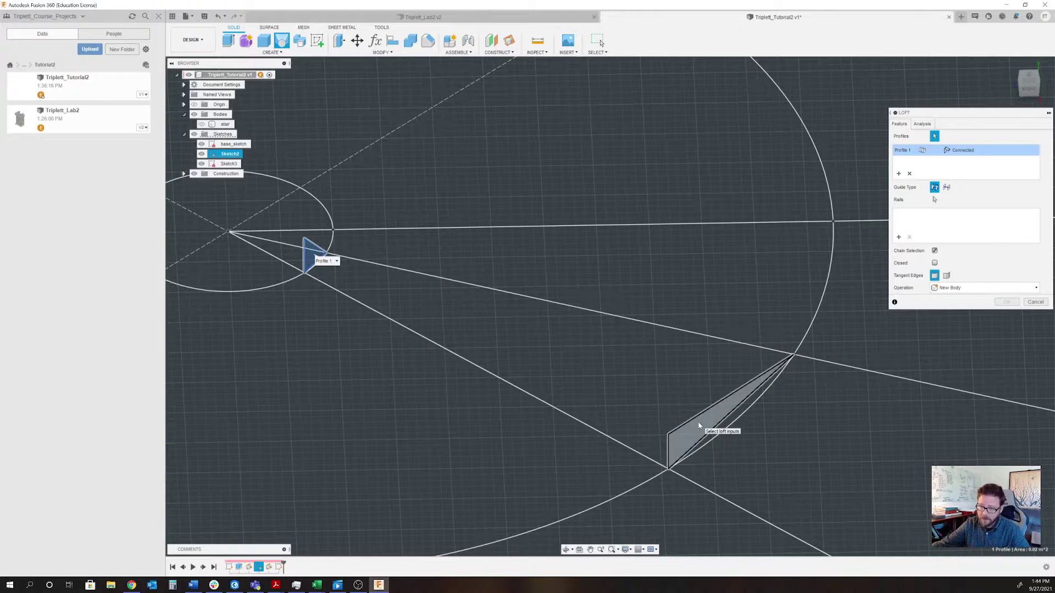
{"action": "left_click", "coordinate": [699, 424]}
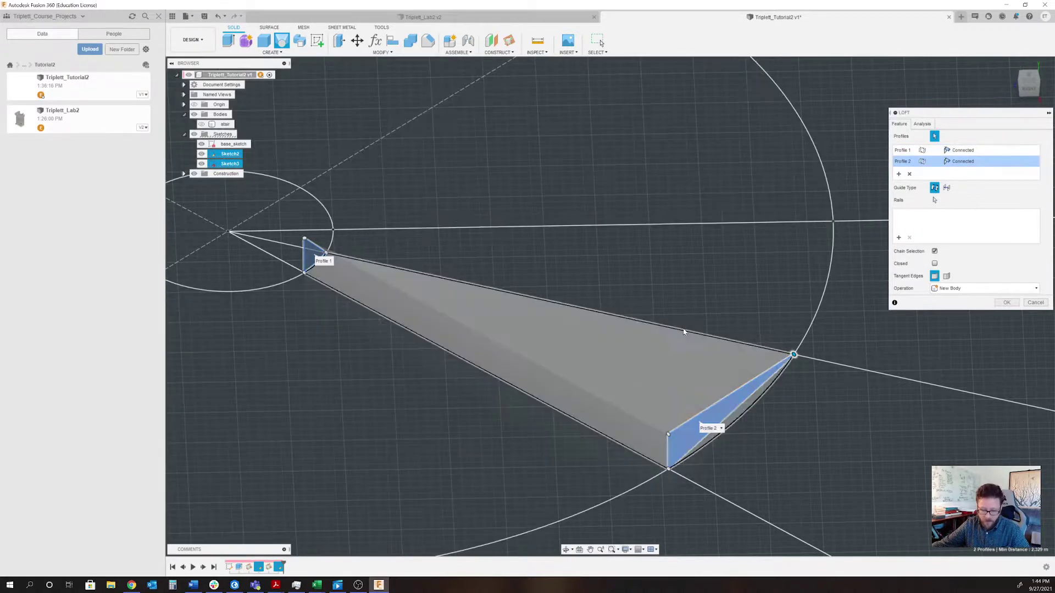
{"action": "middle_click_drag", "start_coordinate": [684, 331], "coordinate": [747, 292], "text": "shift"}
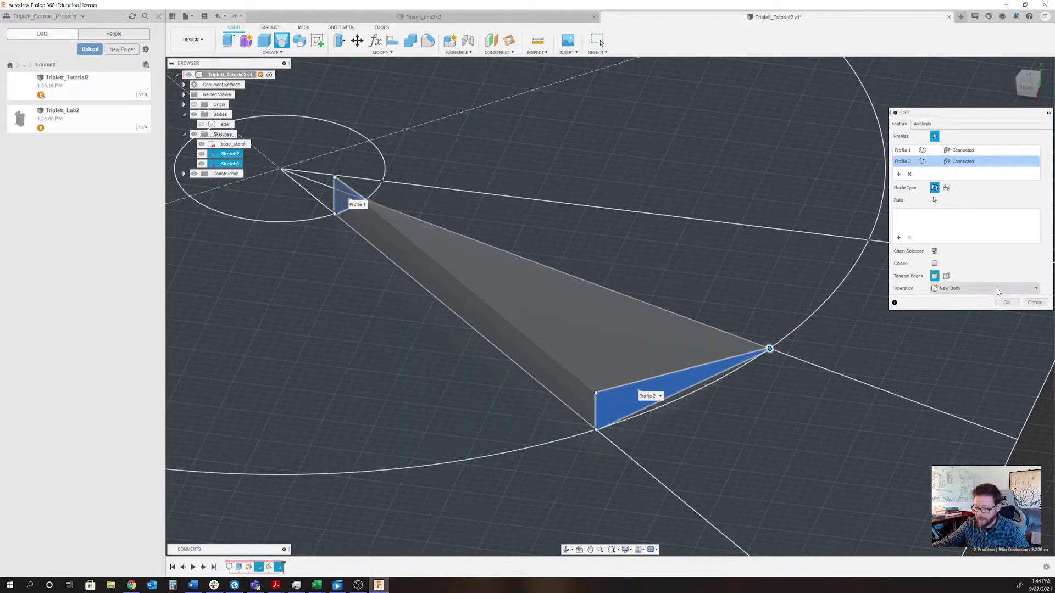
{"action": "left_click", "coordinate": [997, 292]}
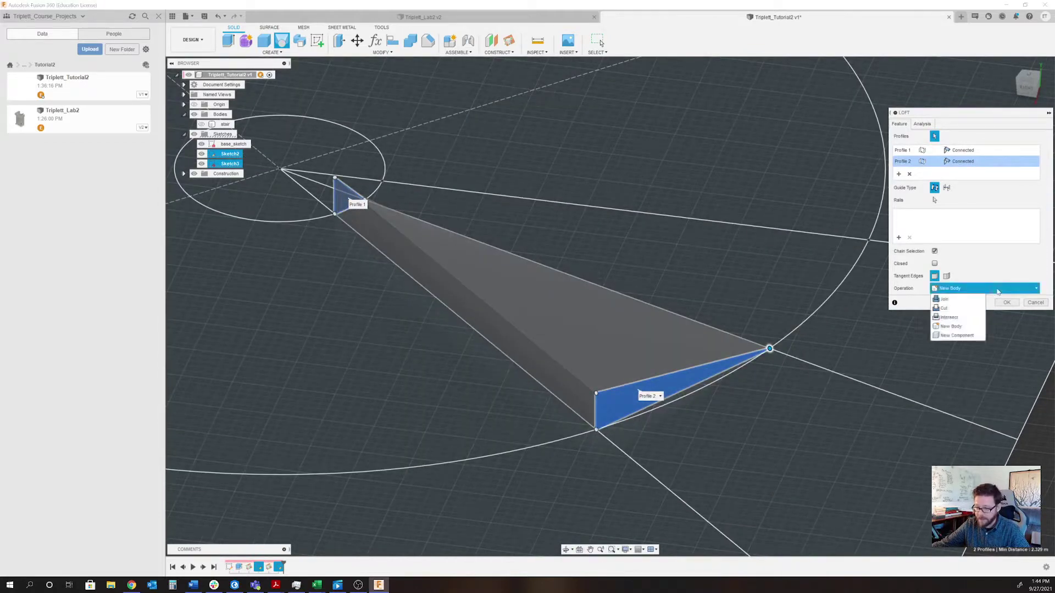
{"action": "left_click", "coordinate": [999, 289]}
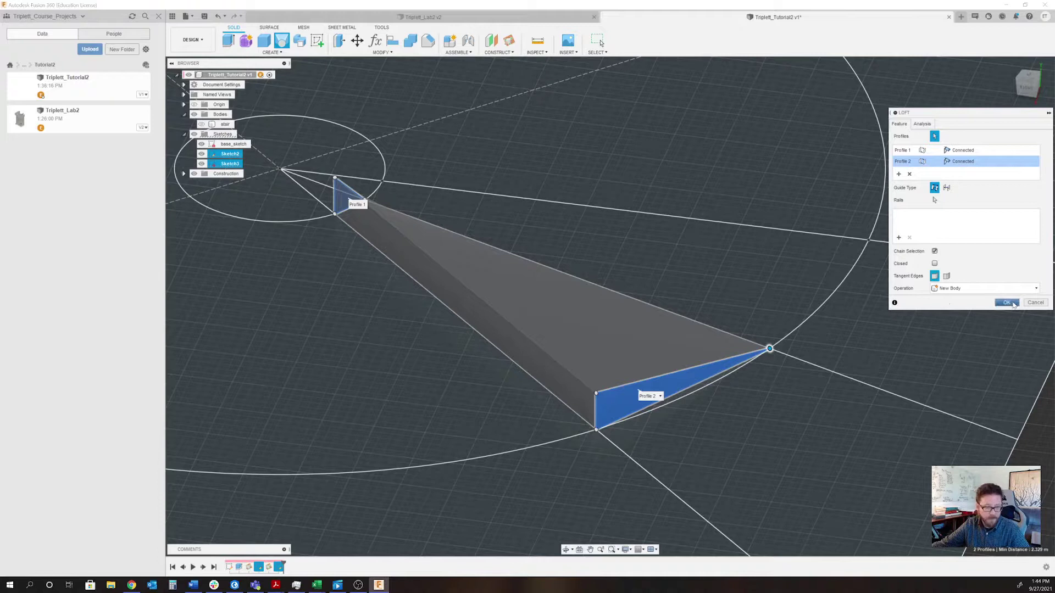
{"action": "left_click", "coordinate": [1008, 303]}
- Rename the lofted body as wedge
{"action": "left_click", "coordinate": [228, 135]}
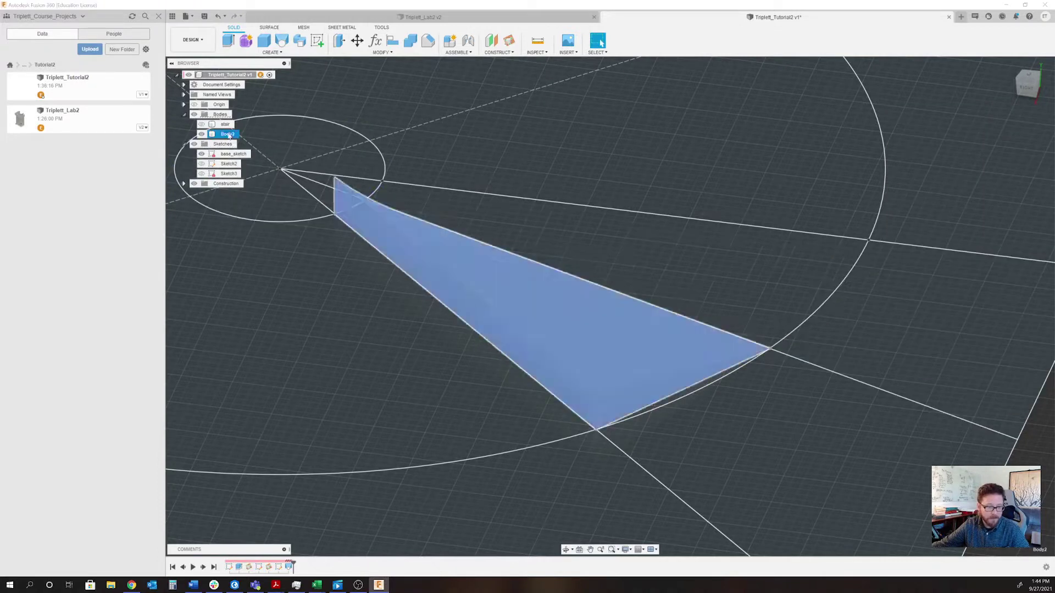
{"action": "double_click", "coordinate": [228, 134]}
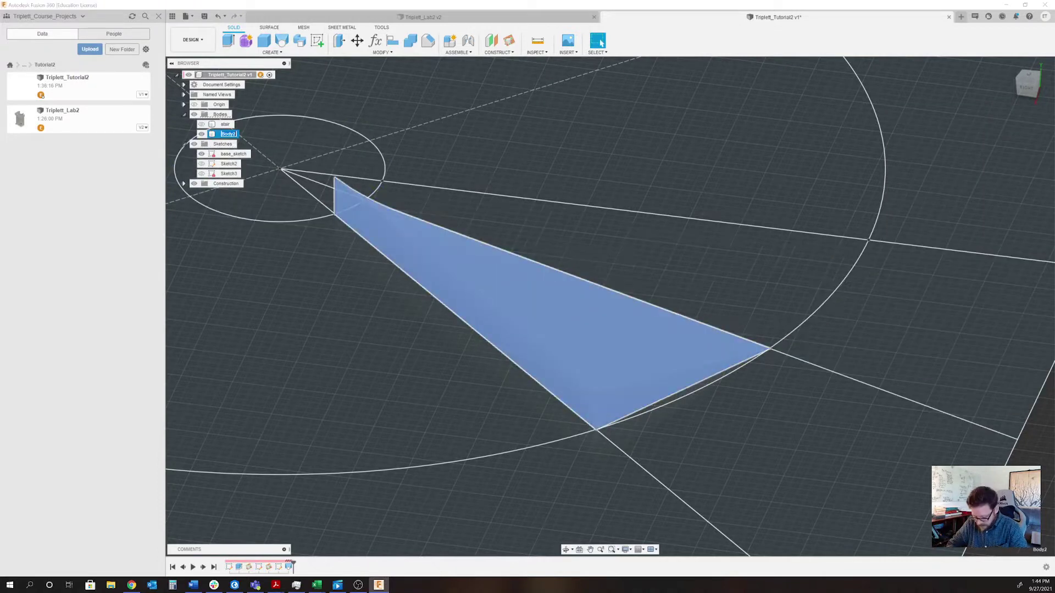
{"action": "type", "text": "wedge"}
{"action": "key", "text": "Return"}
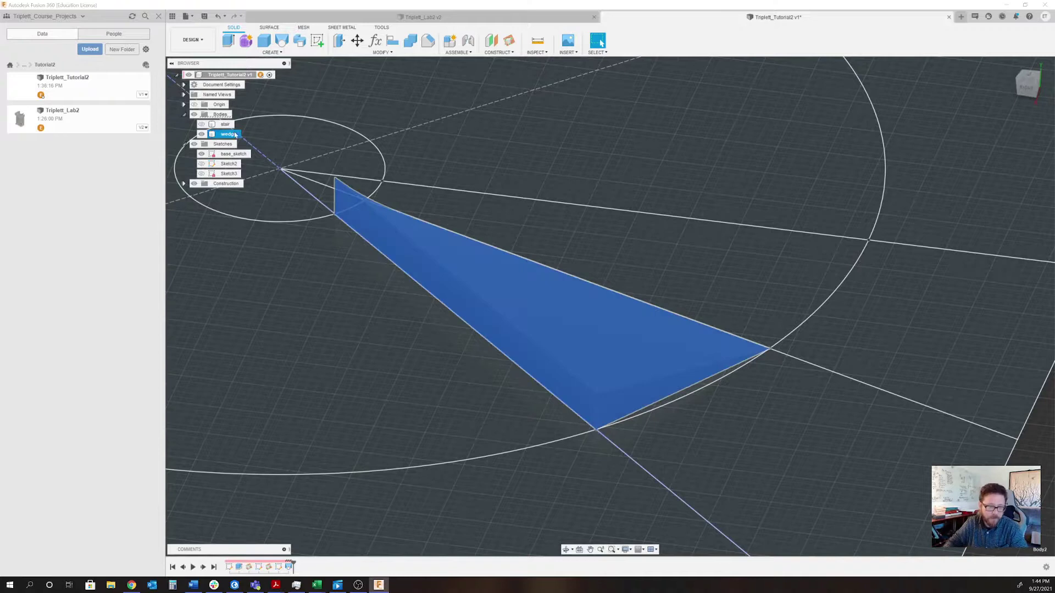
- Compare the wedge with the stair body by toggling the stair's visibility, examining the wedge's straight outer end against the outer circle
{"action": "left_click", "coordinate": [216, 124]}
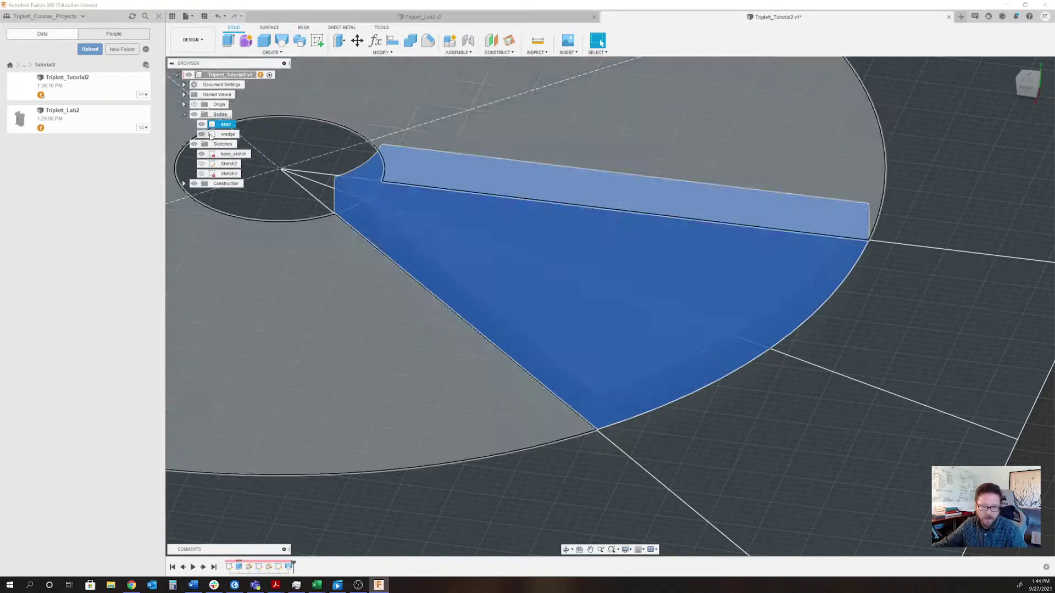
{"action": "left_click", "coordinate": [201, 134]}
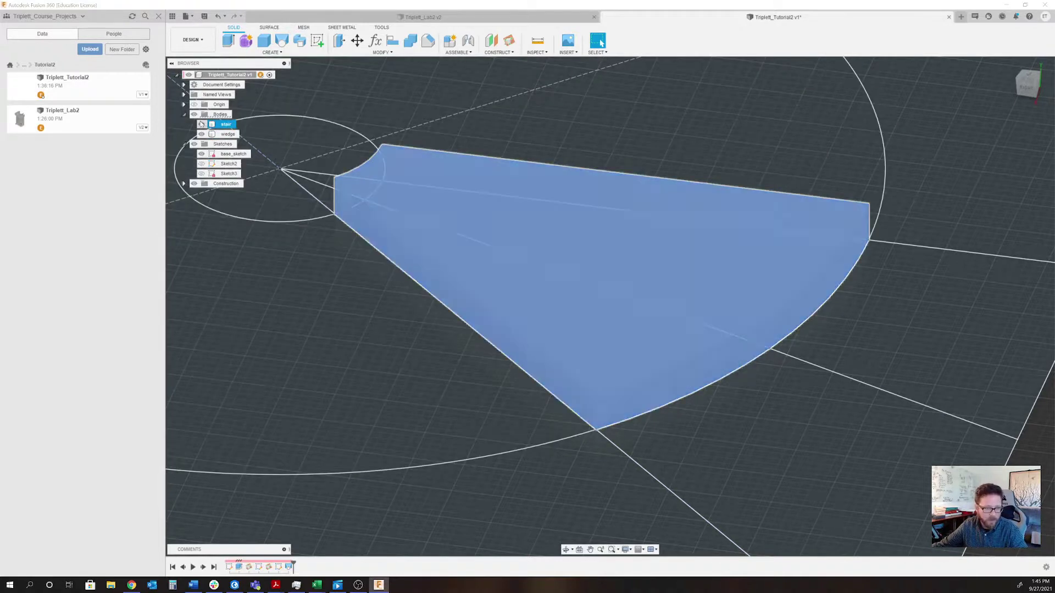
{"action": "left_click", "coordinate": [202, 124]}
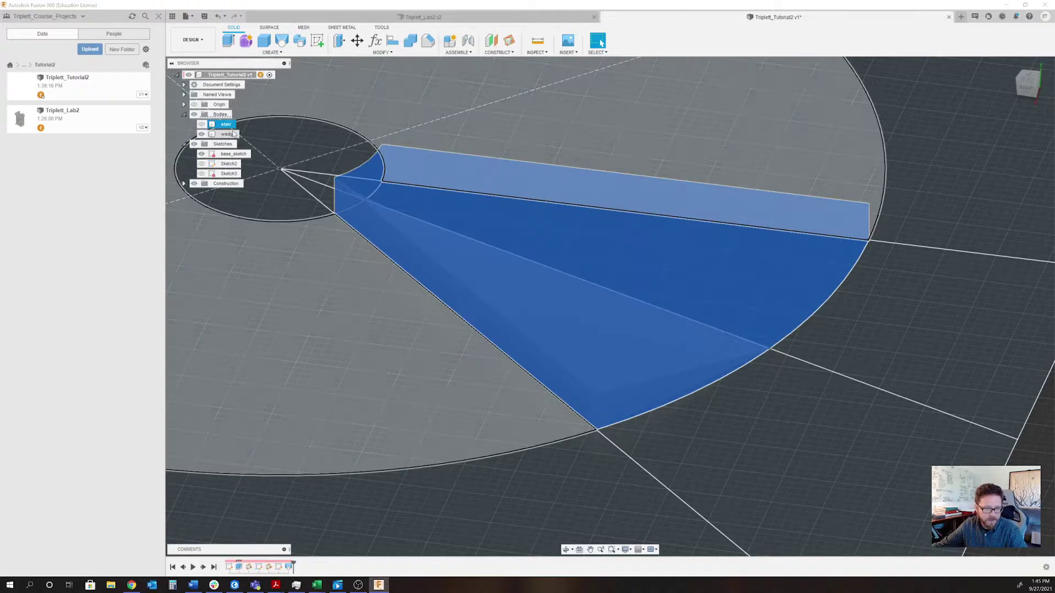
{"action": "left_click", "coordinate": [231, 134]}
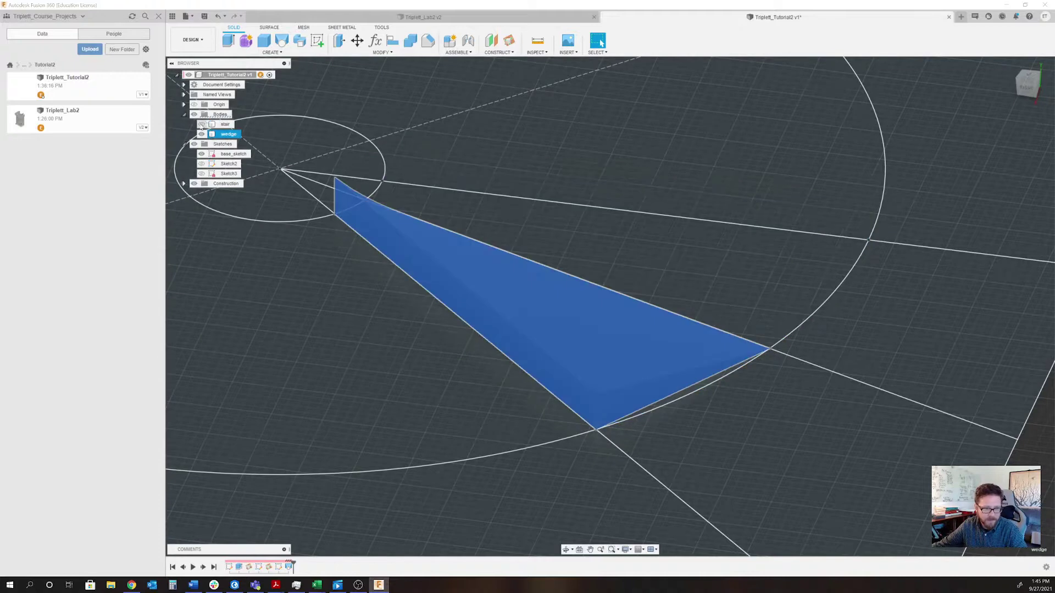
{"action": "left_click", "coordinate": [202, 125]}
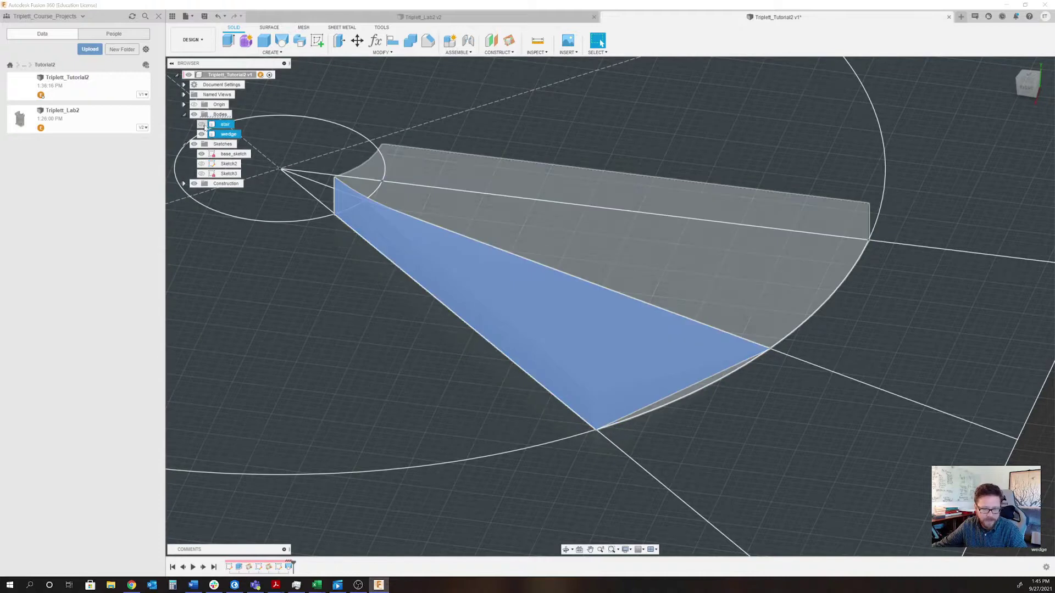
{"action": "left_click", "coordinate": [202, 125]}
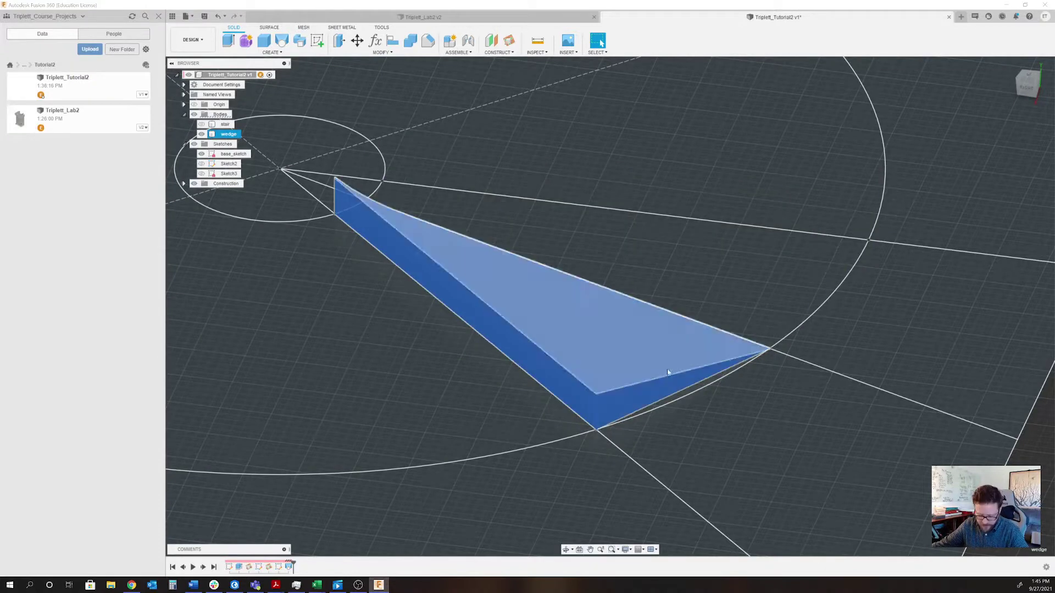
{"action": "middle_click_drag", "start_coordinate": [667, 371], "coordinate": [669, 345], "text": "shift"}
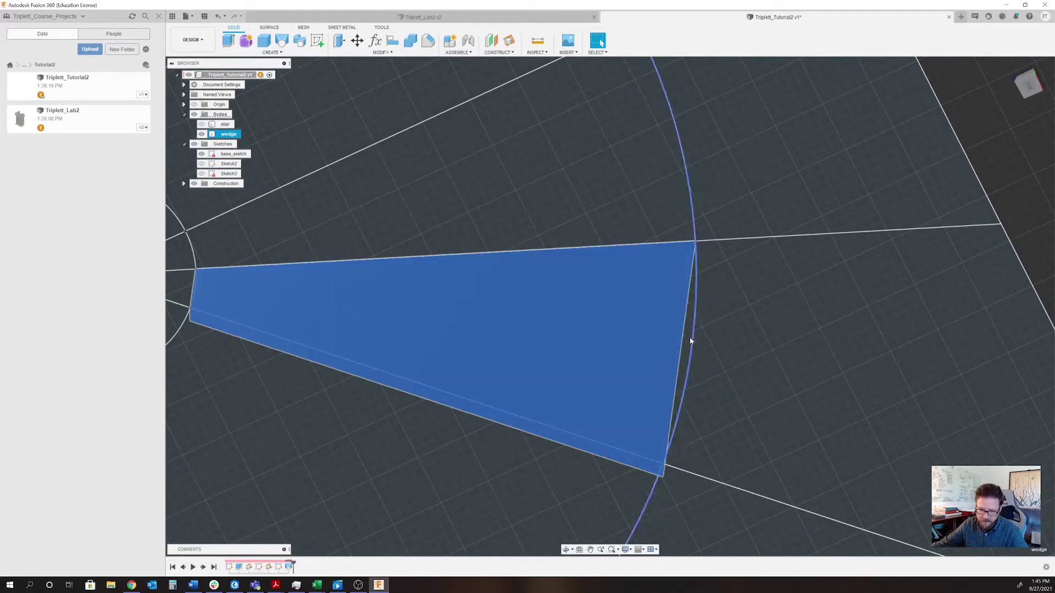
{"action": "left_click", "coordinate": [202, 124]}
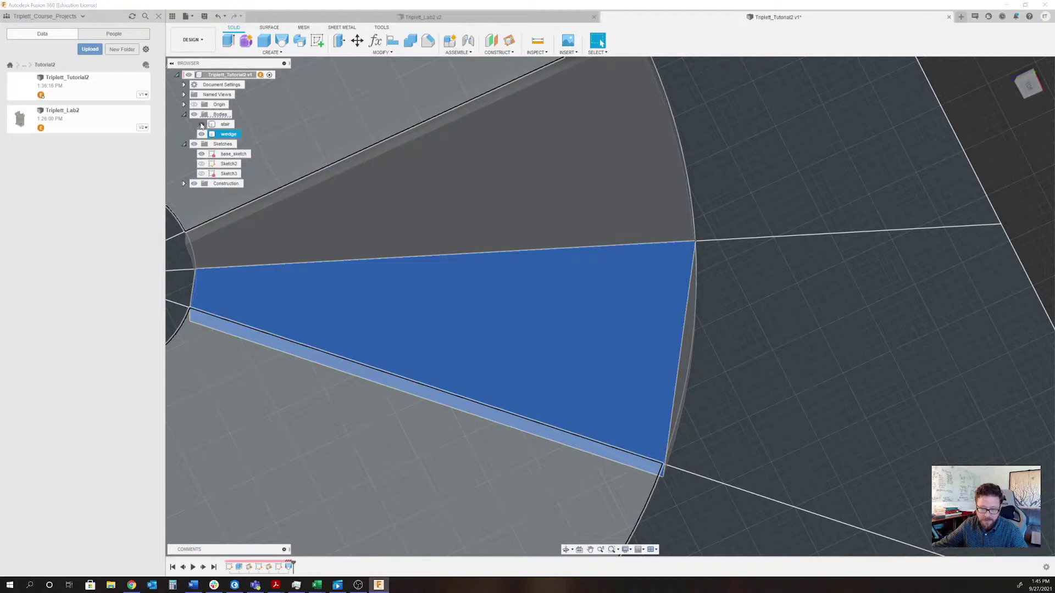
{"action": "left_click", "coordinate": [201, 125]}
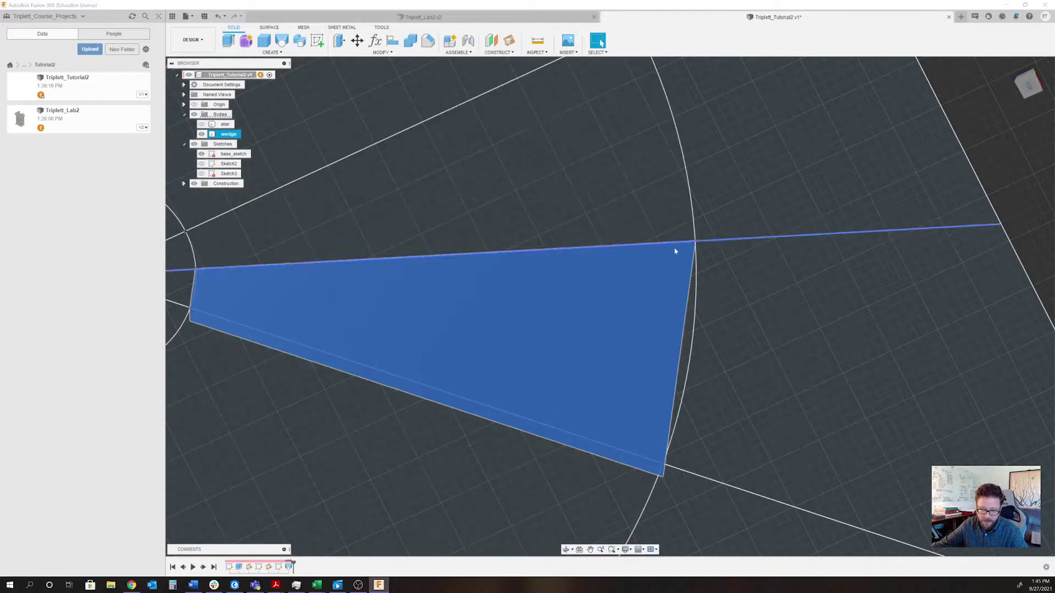
{"action": "middle_click_drag", "start_coordinate": [744, 431], "coordinate": [699, 364], "text": "shift"}
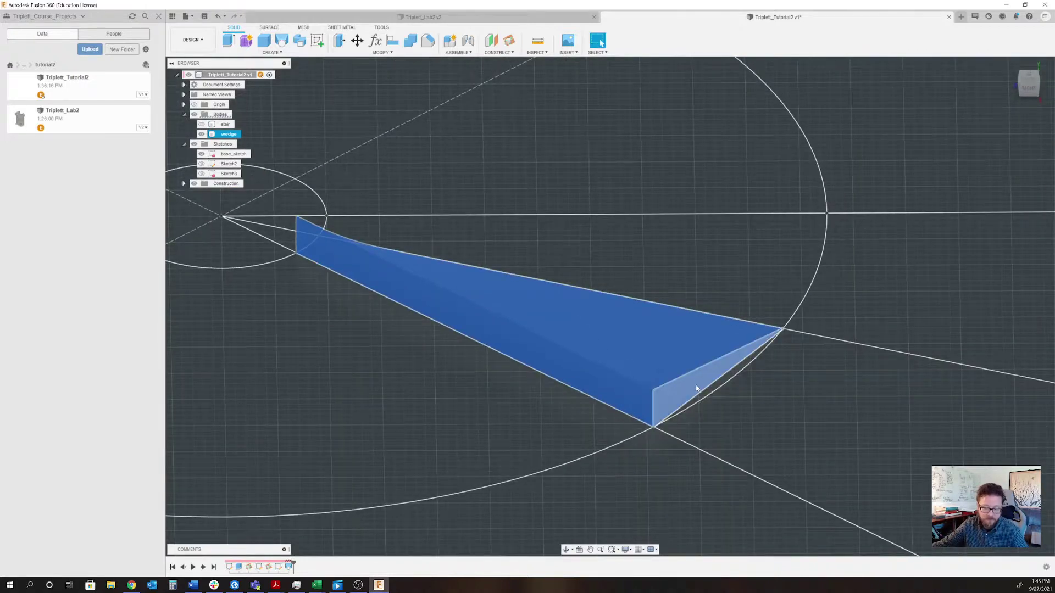
- Offset the wedge's outer triangular end face outward by 0.25 m, past the outer circle
{"action": "left_click", "coordinate": [694, 385]}
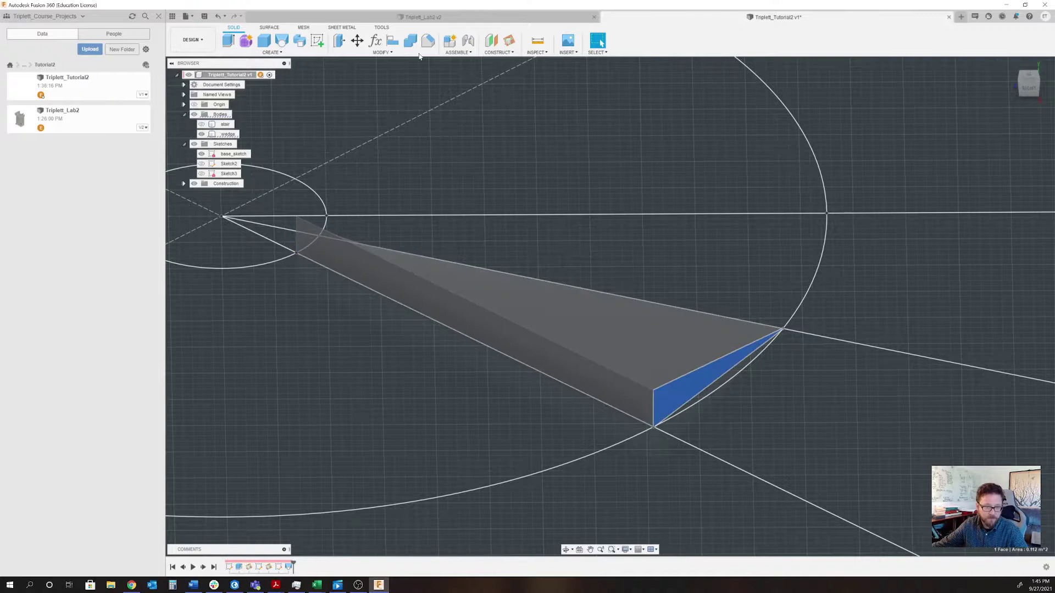
{"action": "left_click", "coordinate": [341, 41]}
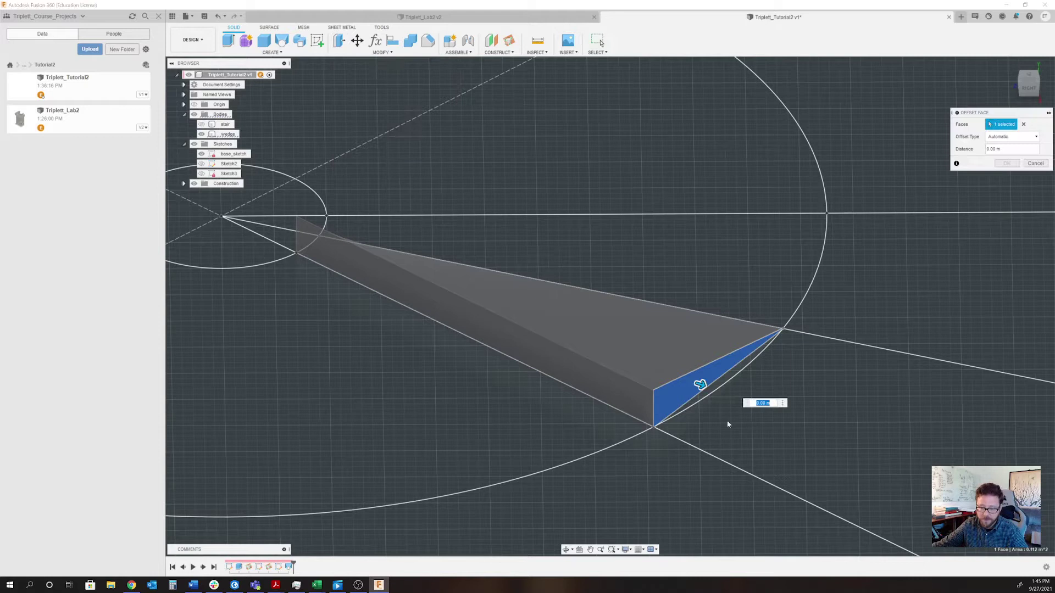
{"action": "left_click_drag", "start_coordinate": [702, 383], "coordinate": [883, 440]}
{"action": "scroll", "coordinate": [883, 440], "scroll_direction": "up", "scroll_amount": 4}
{"action": "middle_click_drag", "start_coordinate": [881, 442], "coordinate": [853, 424], "text": "shift"}
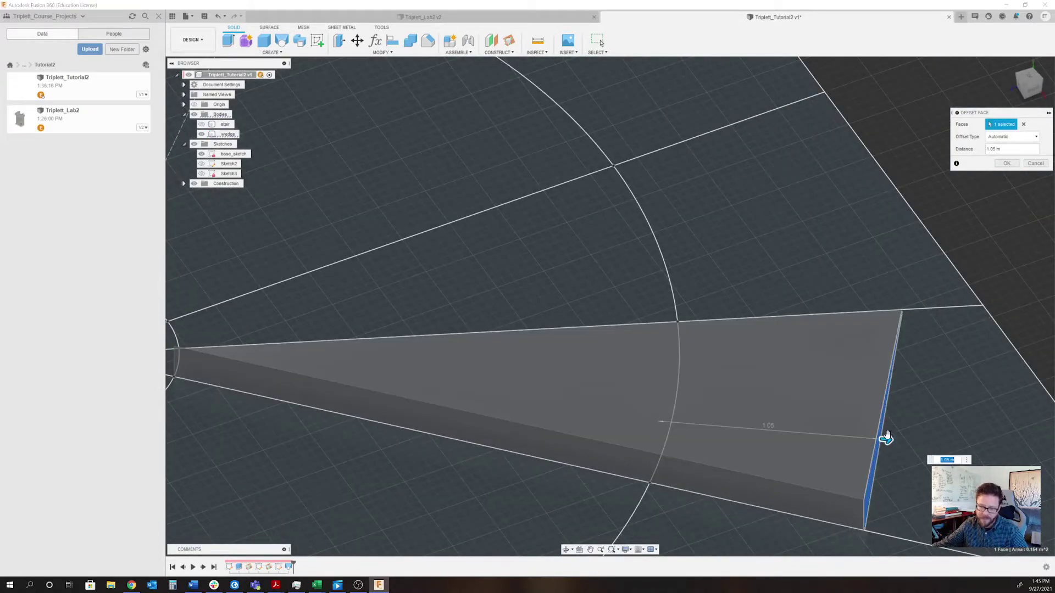
{"action": "left_click_drag", "start_coordinate": [887, 439], "coordinate": [719, 426]}
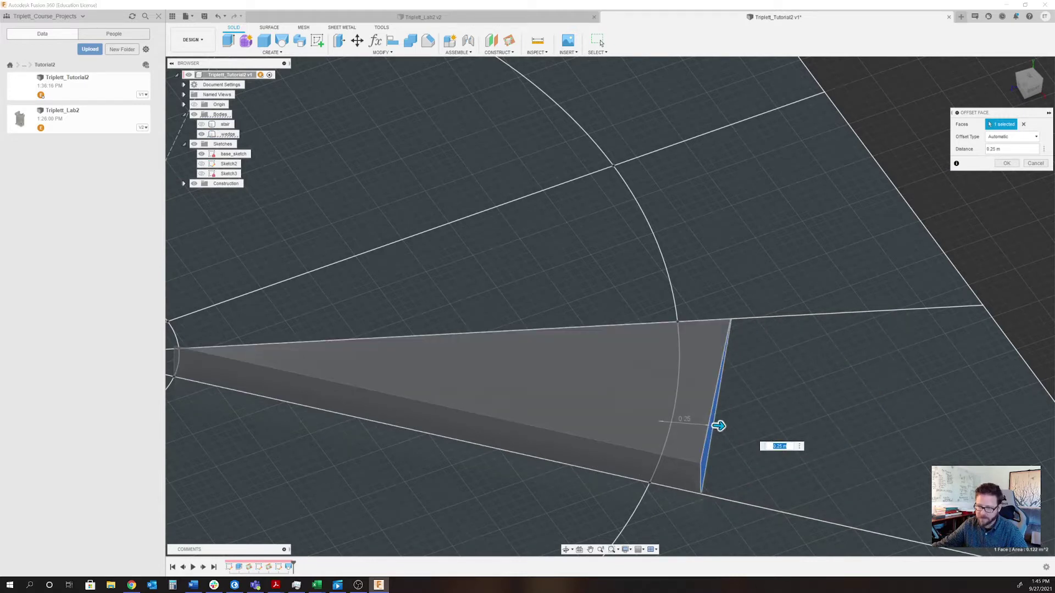
{"action": "left_click", "coordinate": [1007, 163]}
- Show the stair body again and check its overlap with the wedge by toggling the wedge's visibility
{"action": "mouse_move", "coordinate": [786, 428]}
{"action": "middle_mouse_down", "text": "shift"}
{"action": "mouse_move", "coordinate": [717, 451]}
{"action": "mouse_move", "coordinate": [632, 393]}
{"action": "mouse_move", "coordinate": [721, 446]}
{"action": "mouse_move", "coordinate": [726, 426]}
{"action": "middle_mouse_up", "text": "shift"}
{"action": "left_click", "coordinate": [201, 124]}
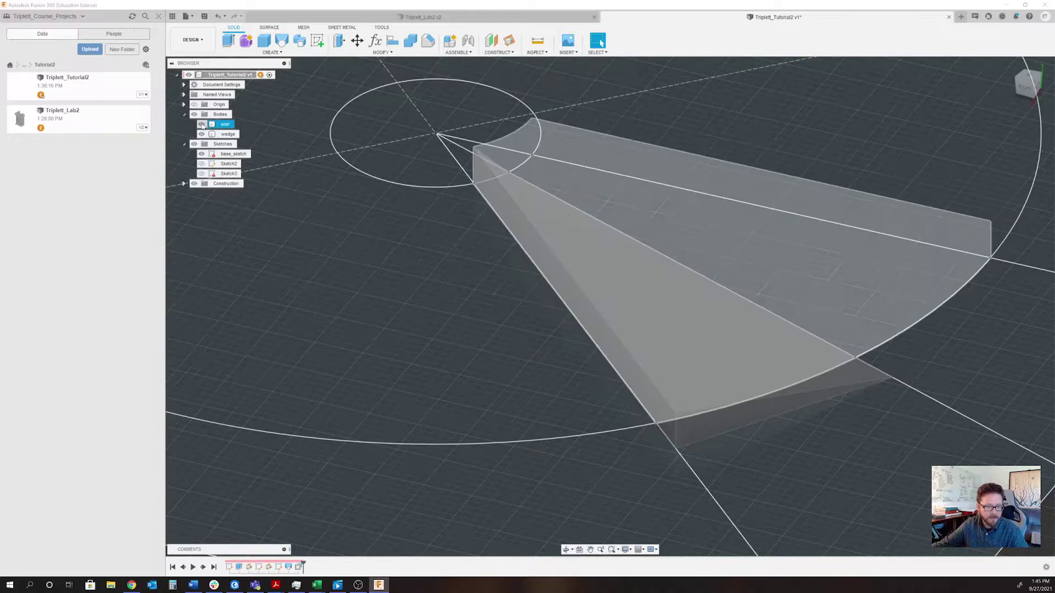
{"action": "left_click", "coordinate": [202, 136]}
{"action": "left_click", "coordinate": [202, 135]}
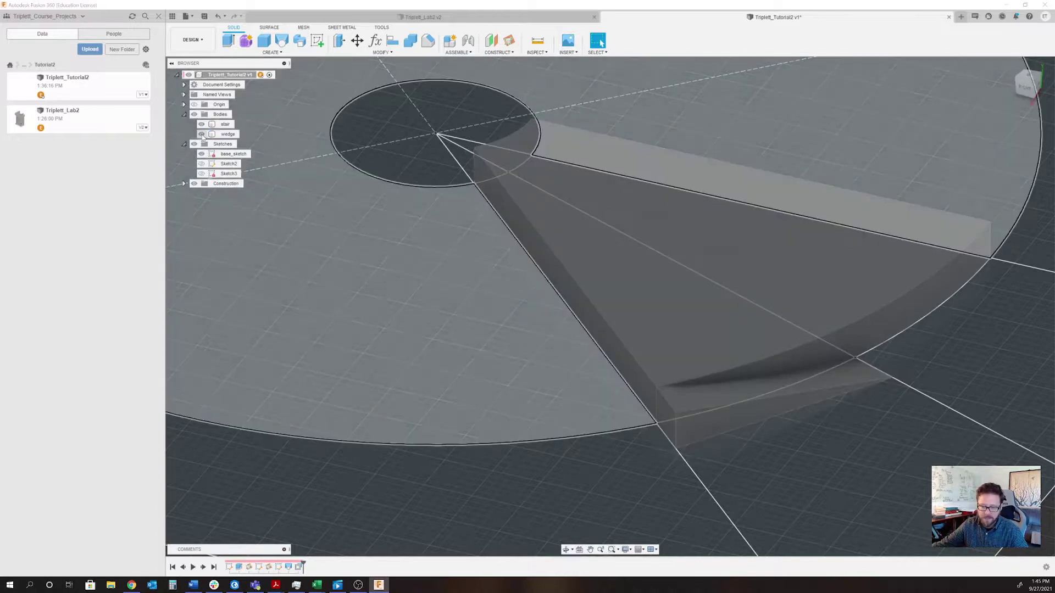
{"action": "left_click", "coordinate": [202, 136]}
{"action": "left_click", "coordinate": [203, 136]}
- Combine the bodies with the Cut operation, using the stair as target and the wedge as tool body
{"action": "left_click", "coordinate": [230, 125]}
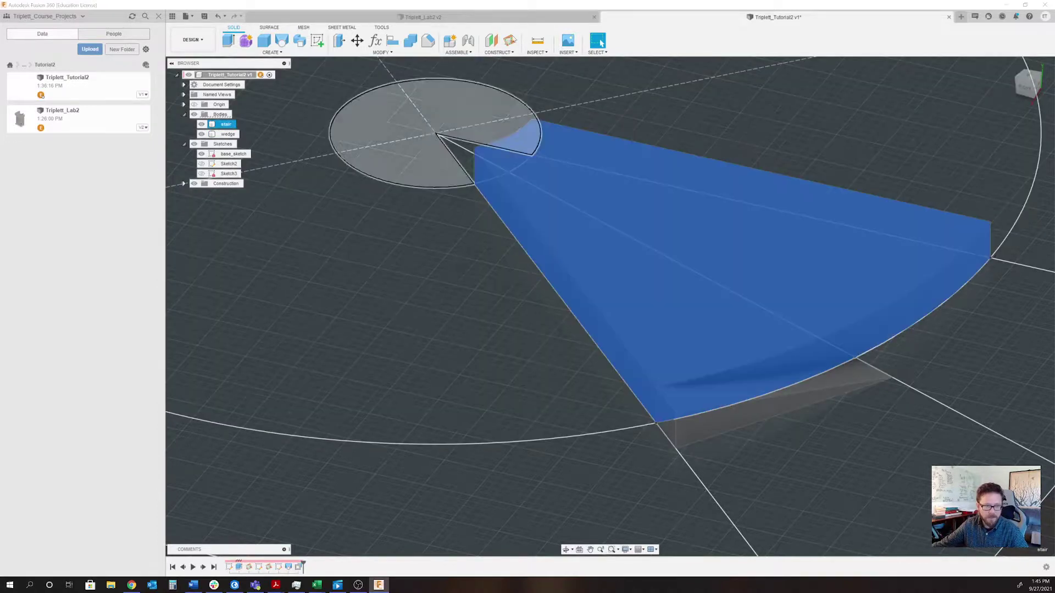
{"action": "left_click", "coordinate": [411, 43]}
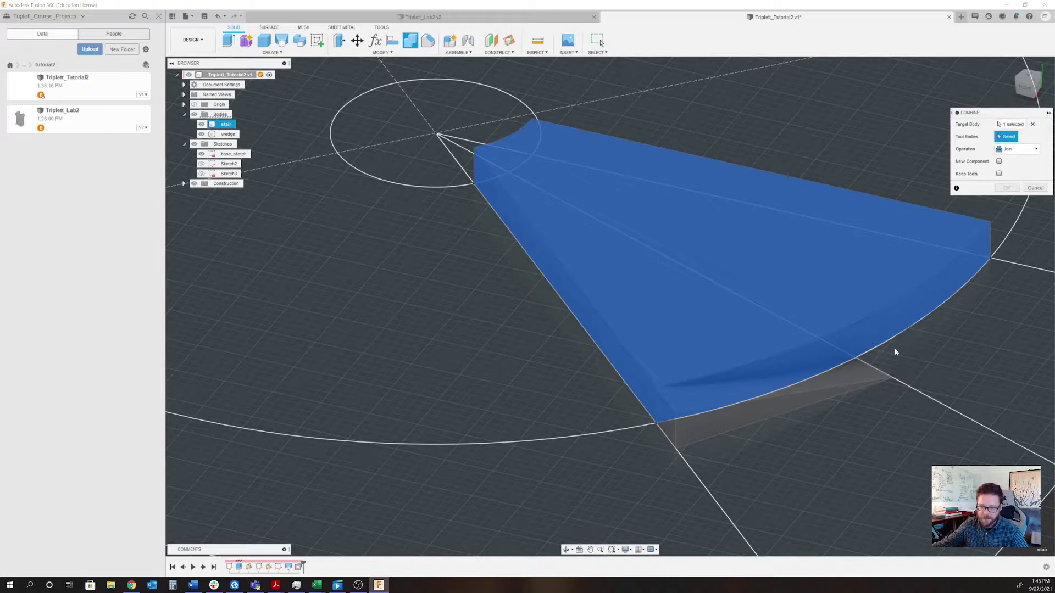
{"action": "left_click", "coordinate": [727, 411]}
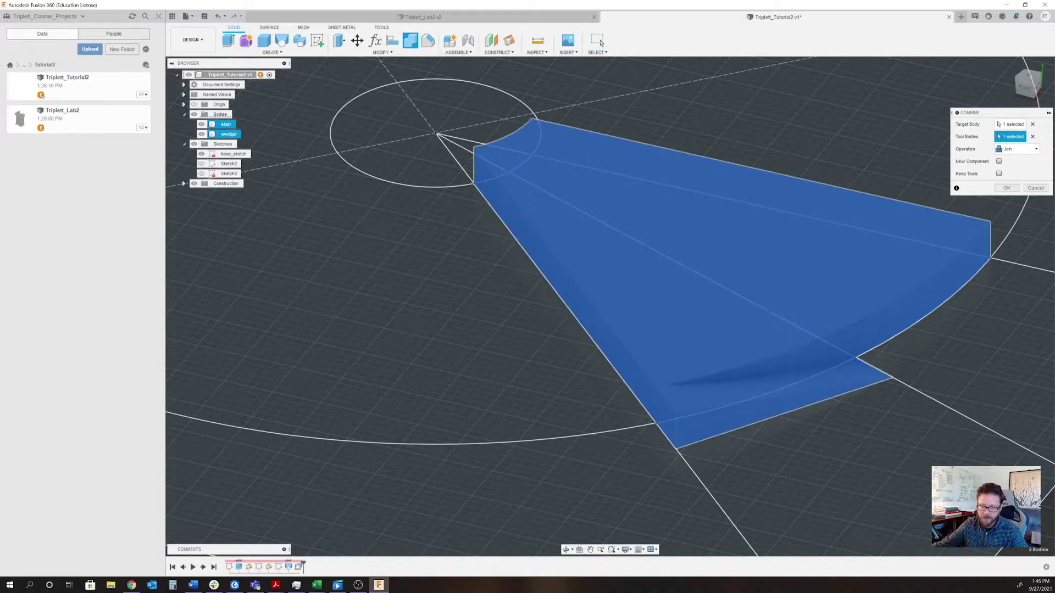
{"action": "left_click", "coordinate": [1017, 154]}
{"action": "left_click", "coordinate": [1014, 172]}
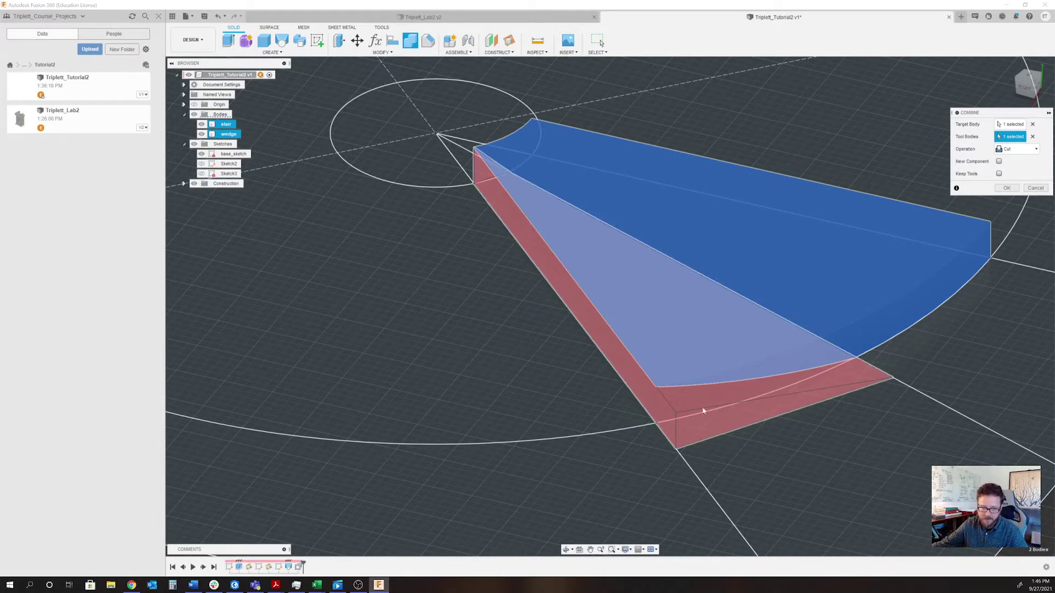
{"action": "left_click", "coordinate": [1009, 189]}
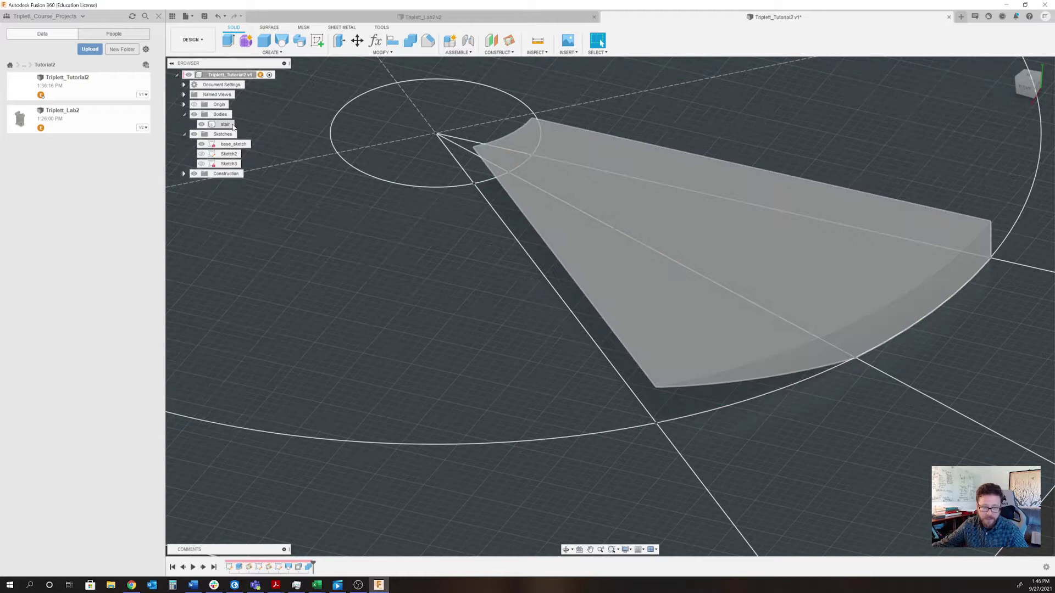
- Examine the cut stair body from above, edge-on and below, checking its sloped underside against the base sketch
{"action": "left_click", "coordinate": [234, 128]}
{"action": "middle_click_drag", "start_coordinate": [603, 306], "coordinate": [602, 43], "text": "shift"}
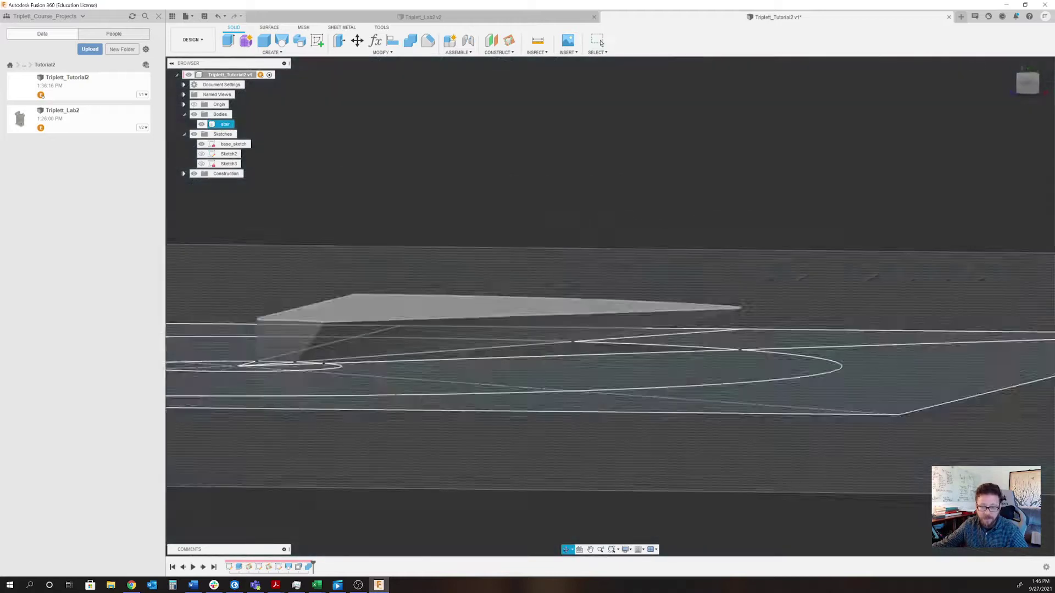
{"action": "middle_click_drag", "start_coordinate": [687, 286], "coordinate": [647, 315], "text": "shift"}
{"action": "left_click", "coordinate": [245, 182]}
{"action": "mouse_move", "coordinate": [516, 311]}
{"action": "middle_mouse_down", "text": "shift"}
{"action": "mouse_move", "coordinate": [529, 260]}
{"action": "mouse_move", "coordinate": [567, 287]}
{"action": "mouse_move", "coordinate": [536, 311]}
{"action": "middle_mouse_up", "text": "shift"}
{"action": "middle_click_drag", "start_coordinate": [830, 299], "coordinate": [797, 299], "text": "shift"}
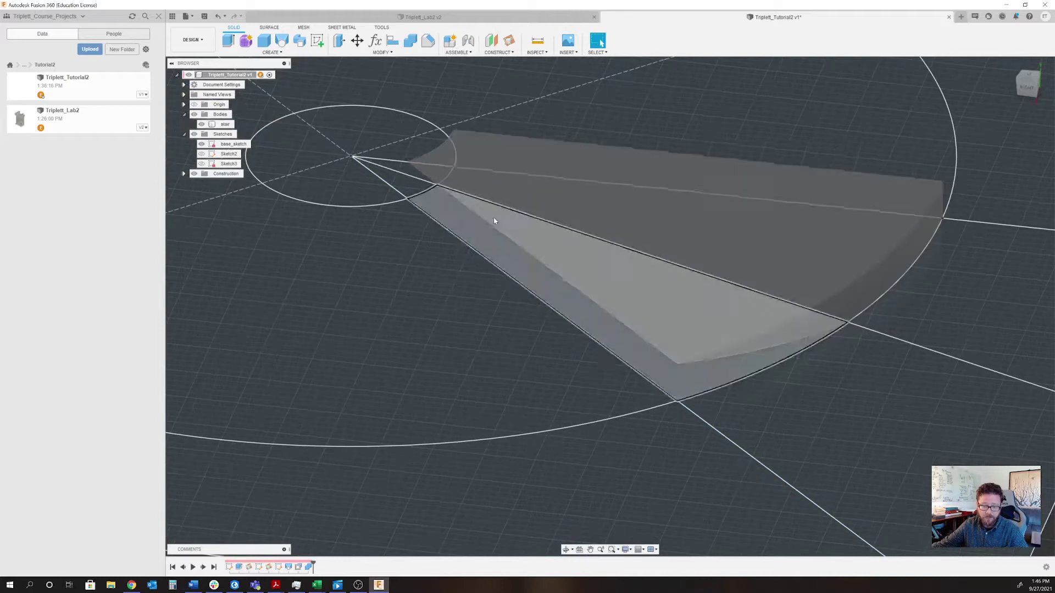
{"action": "middle_click_drag", "start_coordinate": [669, 269], "coordinate": [735, 344], "text": "shift"}
{"action": "scroll", "coordinate": [746, 343], "scroll_direction": "down", "scroll_amount": 5}
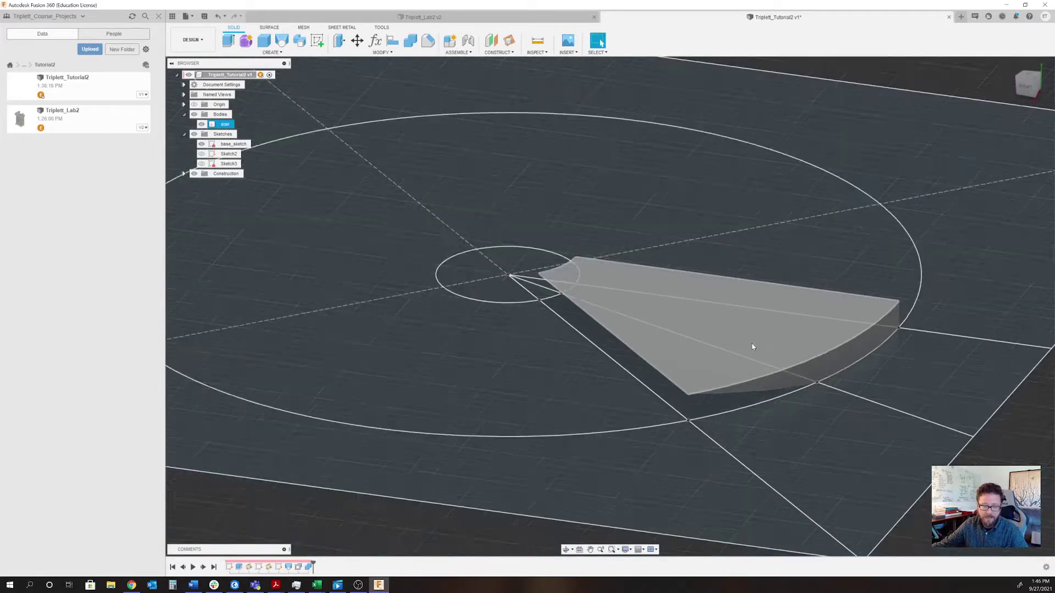
{"action": "scroll", "coordinate": [746, 342], "scroll_direction": "up", "scroll_amount": 3}
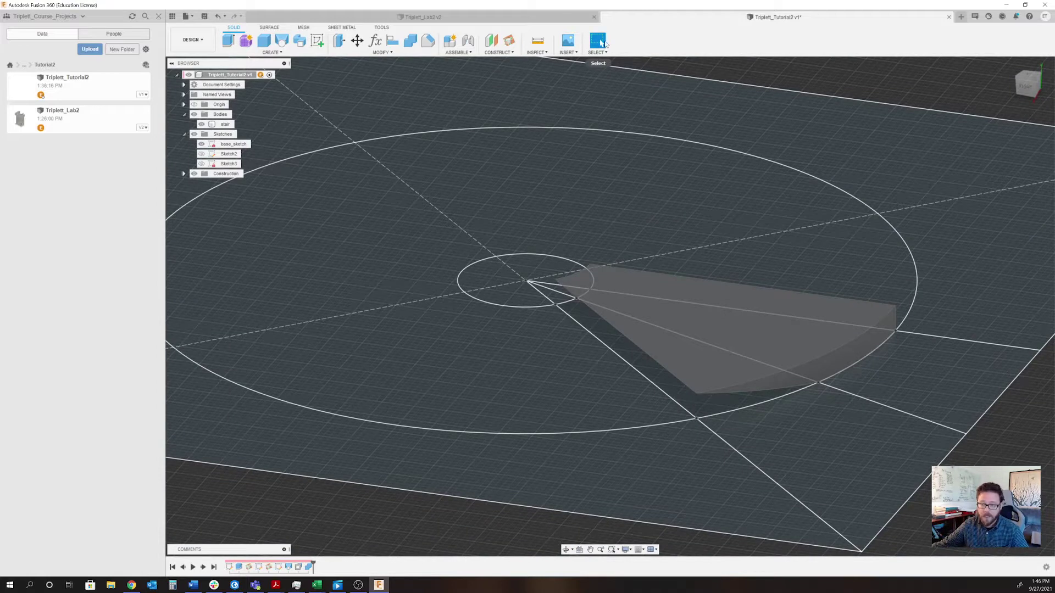
- Extrude the three profiles inside the base sketch's inner circle upward into a tall central column as a new body
{"action": "mouse_move", "coordinate": [632, 193]}
{"action": "middle_mouse_down", "text": "shift"}
{"action": "mouse_move", "coordinate": [704, 233]}
{"action": "mouse_move", "coordinate": [773, 219]}
{"action": "mouse_move", "coordinate": [765, 304]}
{"action": "middle_mouse_up", "text": "shift"}
{"action": "middle_click_drag", "start_coordinate": [683, 330], "coordinate": [546, 189]}
{"action": "left_click", "coordinate": [549, 191]}
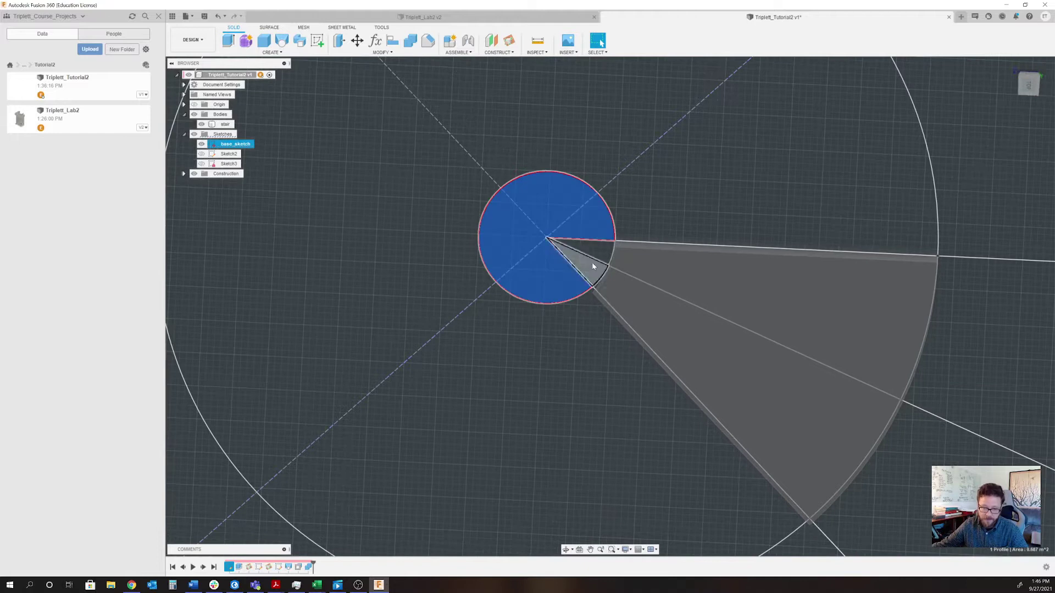
{"action": "left_click", "coordinate": [593, 259], "text": "ctrl"}
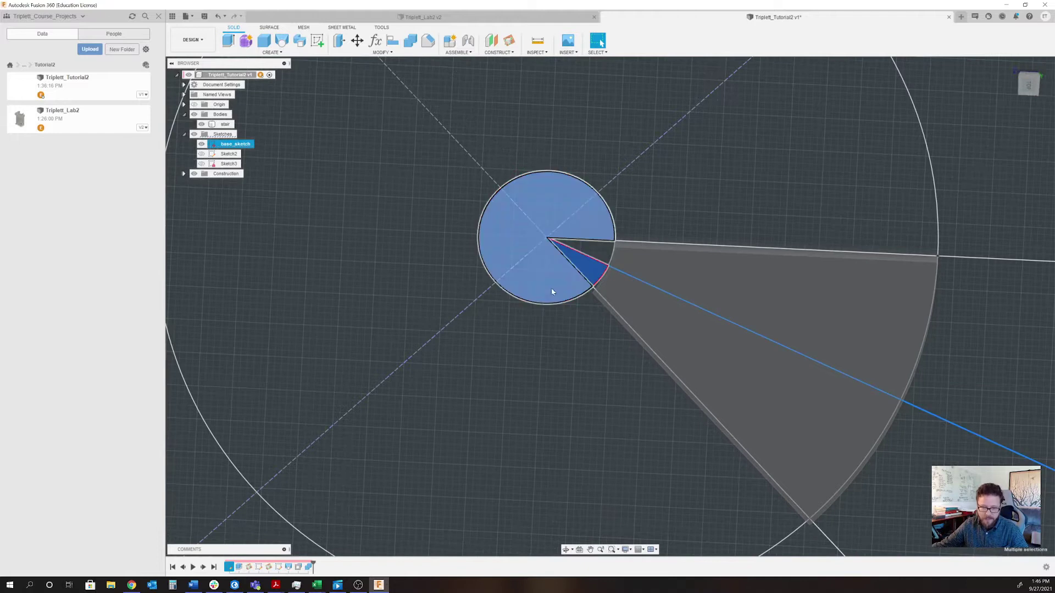
{"action": "middle_click_drag", "start_coordinate": [506, 342], "coordinate": [539, 257], "text": "shift"}
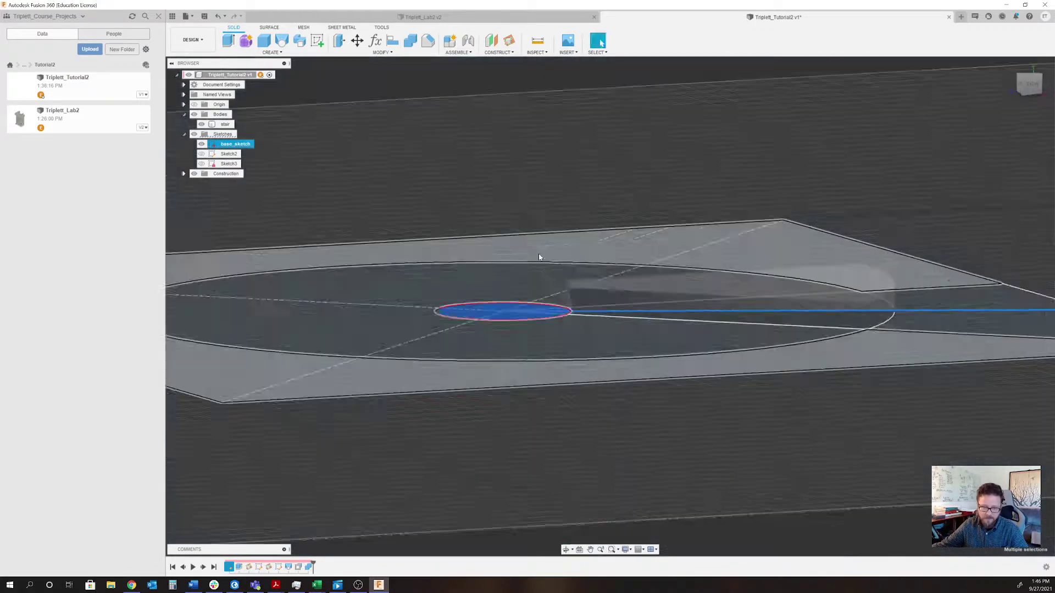
{"action": "scroll", "coordinate": [533, 300], "scroll_direction": "down", "scroll_amount": 5}
{"action": "middle_click_drag", "start_coordinate": [530, 312], "coordinate": [555, 363], "text": "shift"}
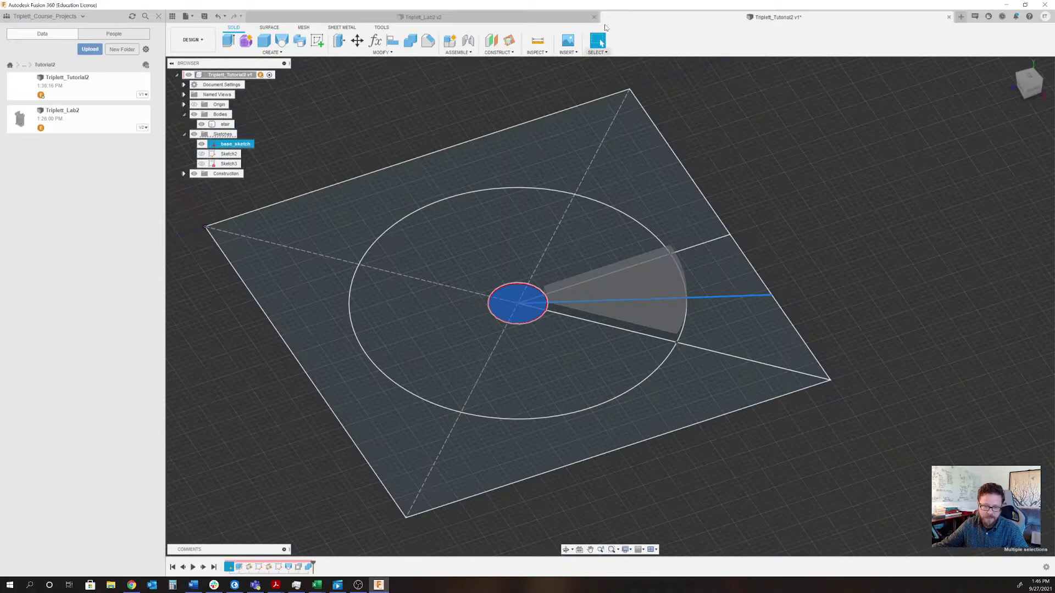
{"action": "left_click", "coordinate": [235, 42]}
{"action": "left_click_drag", "start_coordinate": [535, 294], "coordinate": [534, 163]}
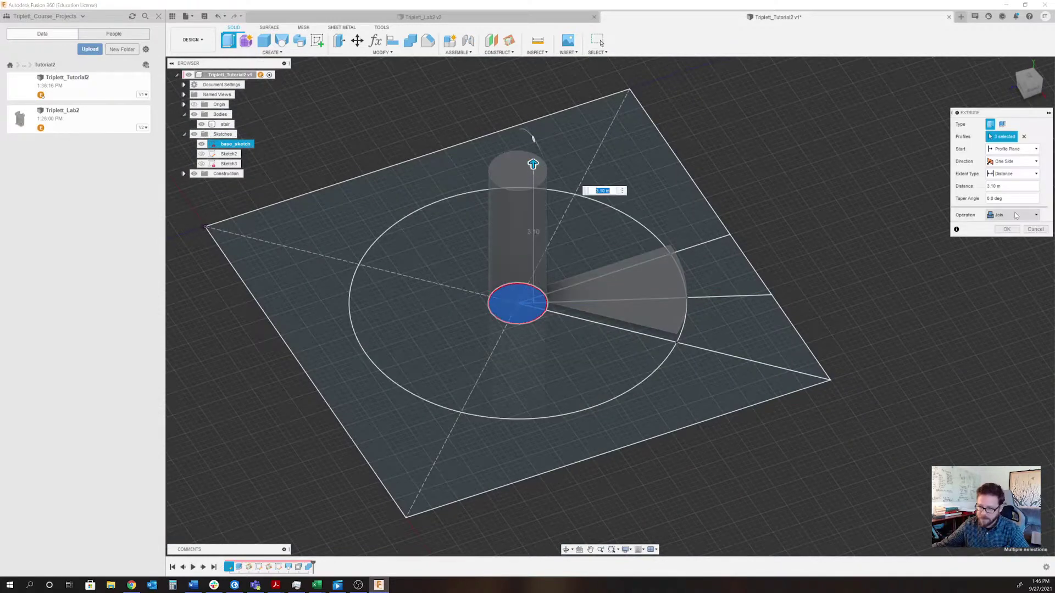
{"action": "left_click", "coordinate": [1016, 215]}
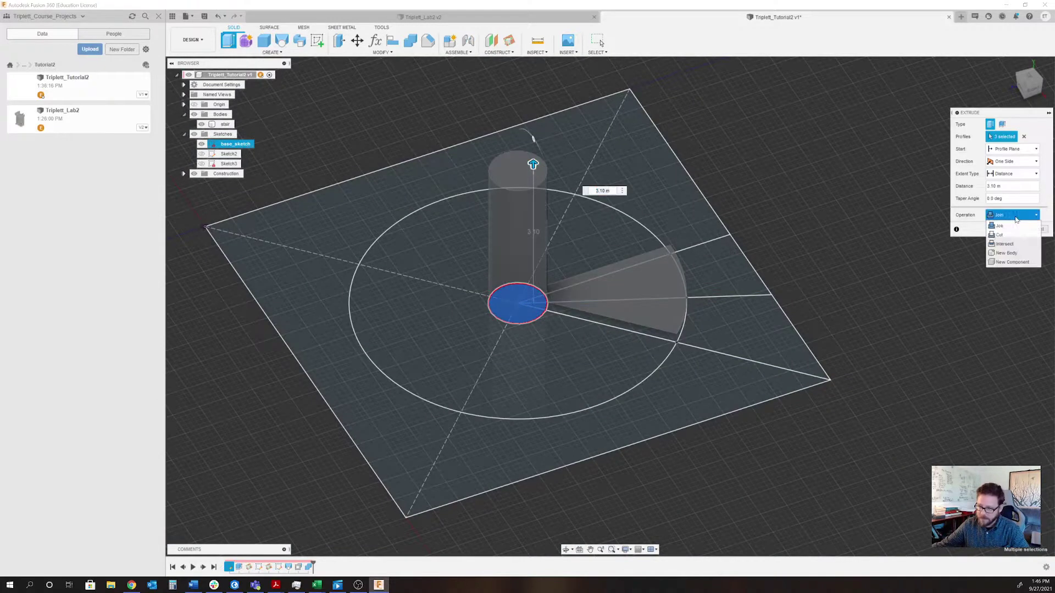
{"action": "left_click", "coordinate": [1007, 253]}
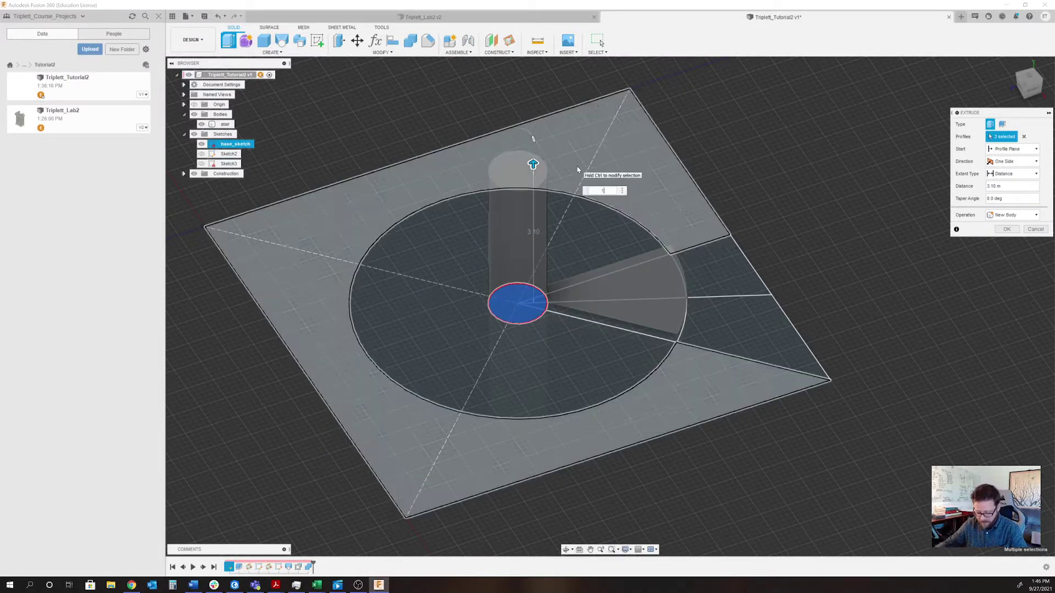
{"action": "key", "text": "Return"}
- Create a construction axis through the cylindrical face of the central column
{"action": "scroll", "coordinate": [311, 420], "scroll_direction": "down", "scroll_amount": 5}
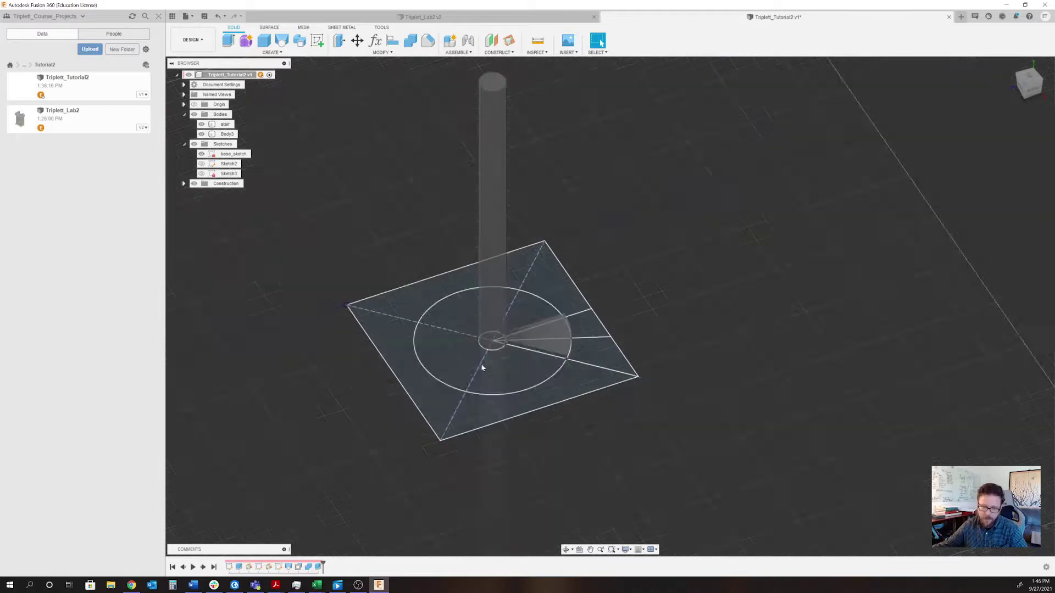
{"action": "scroll", "coordinate": [698, 414], "scroll_direction": "down", "scroll_amount": 2}
{"action": "middle_click_drag", "start_coordinate": [698, 414], "coordinate": [740, 405]}
{"action": "scroll", "coordinate": [635, 382], "scroll_direction": "up", "scroll_amount": 4}
{"action": "scroll", "coordinate": [687, 436], "scroll_direction": "down", "scroll_amount": 5}
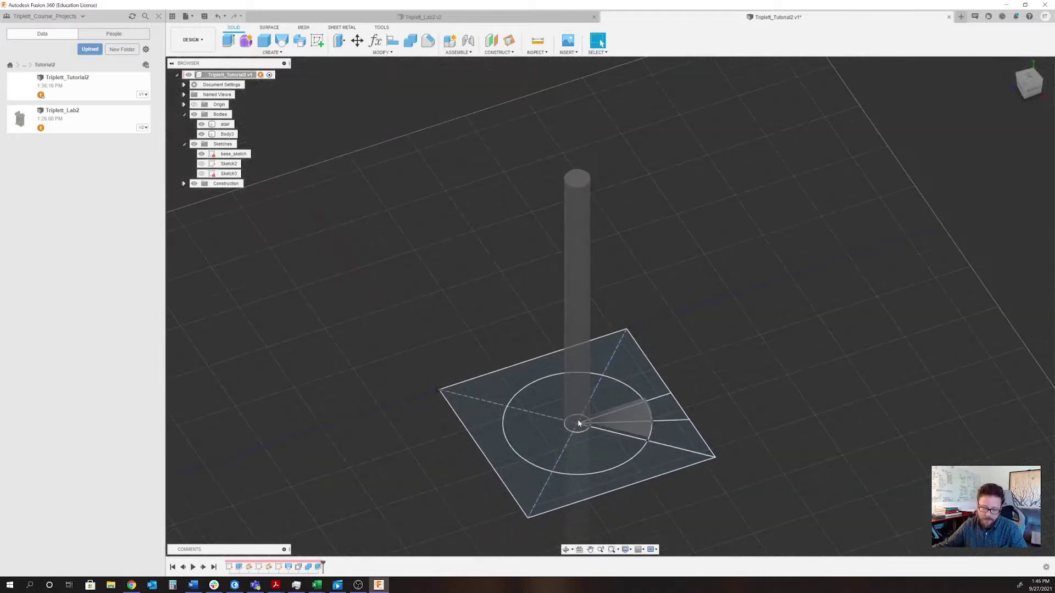
{"action": "middle_click_drag", "start_coordinate": [580, 432], "coordinate": [595, 447]}
{"action": "scroll", "coordinate": [595, 447], "scroll_direction": "up", "scroll_amount": 1}
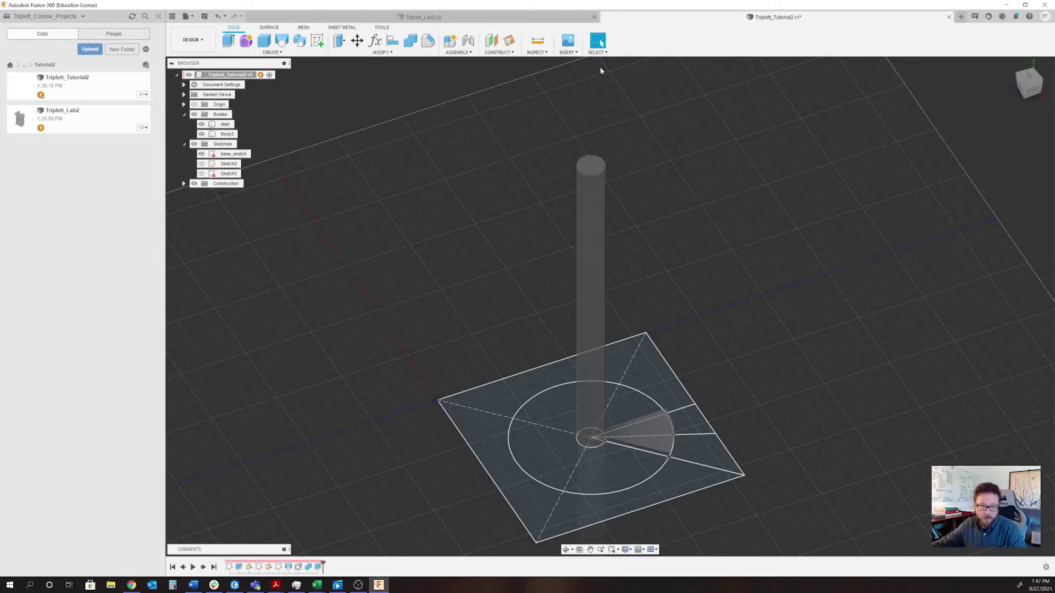
{"action": "left_click", "coordinate": [506, 52]}
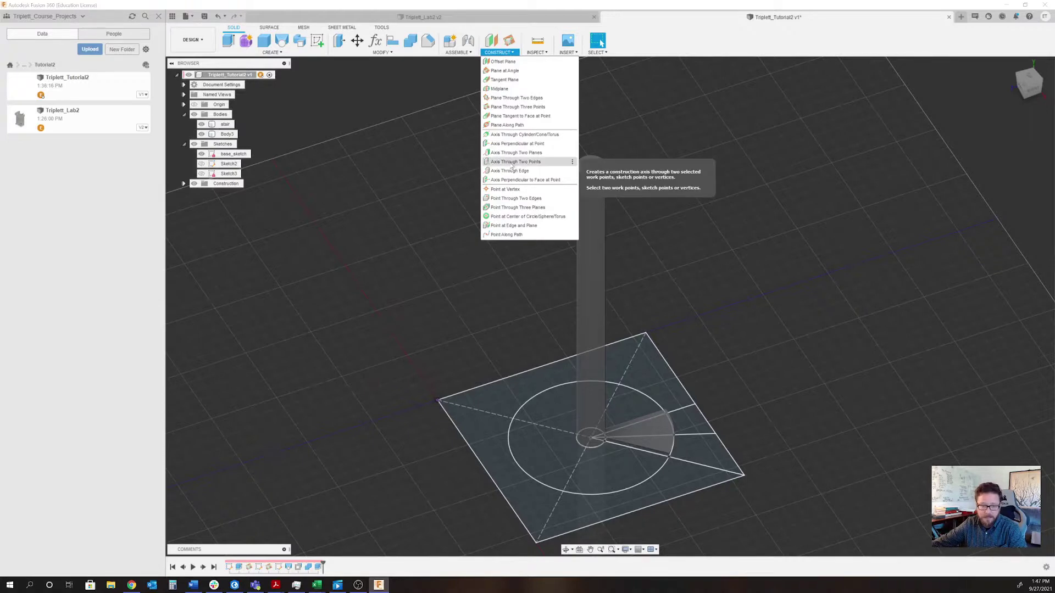
{"action": "left_click", "coordinate": [525, 135]}
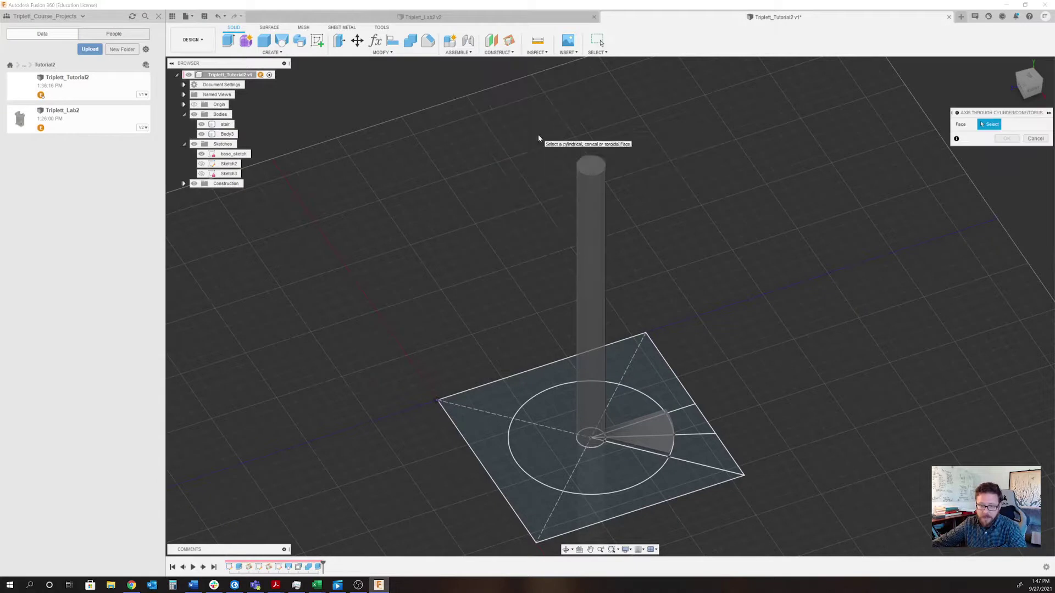
{"action": "left_click", "coordinate": [598, 225]}
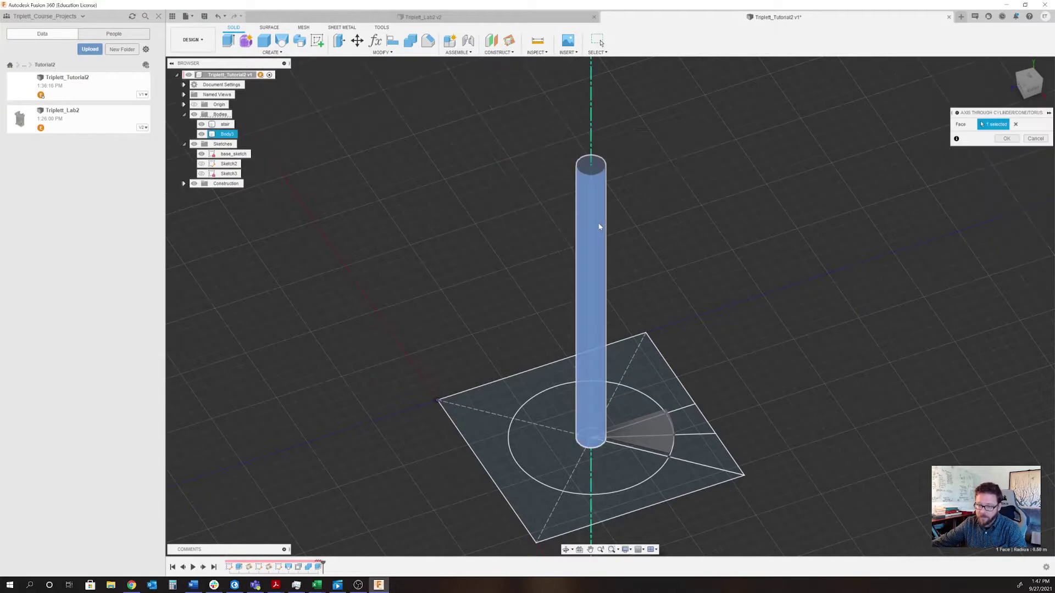
{"action": "left_click", "coordinate": [1007, 139]}
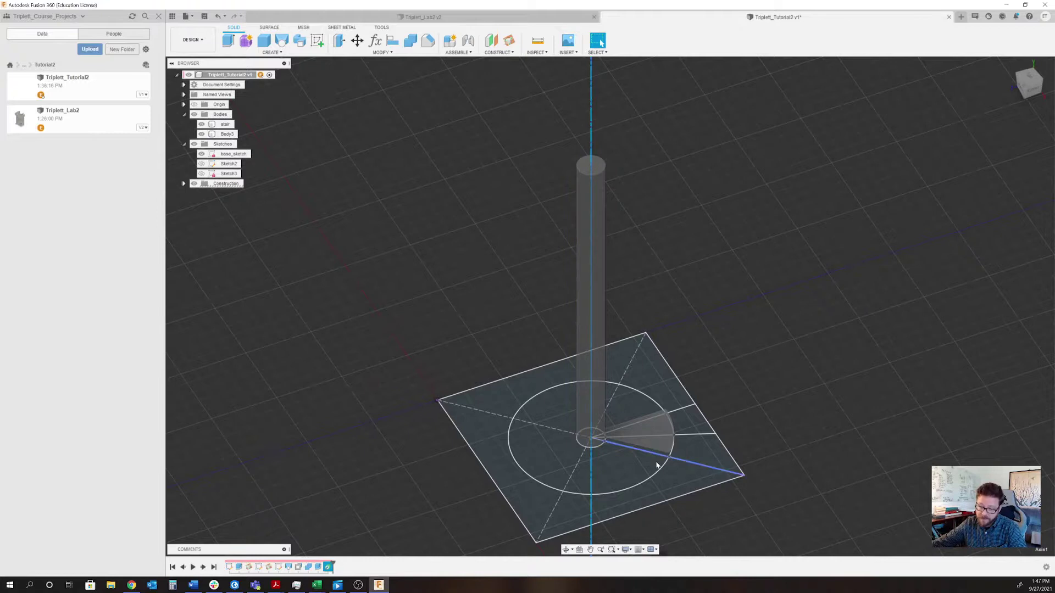
- Examine the stair's position relative to the central column and its axis
{"action": "scroll", "coordinate": [654, 434], "scroll_direction": "up", "scroll_amount": 10}
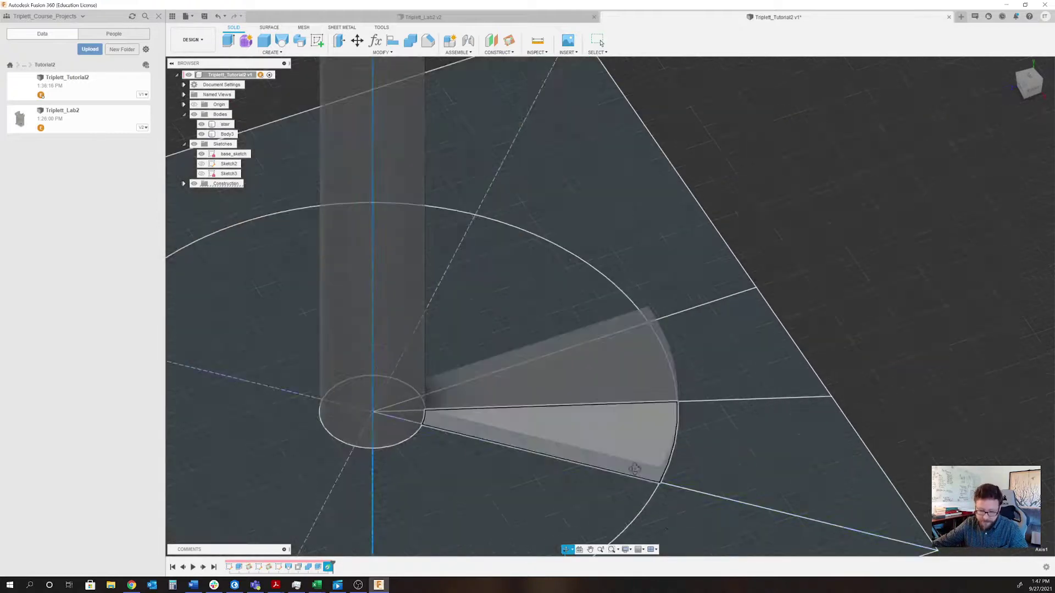
{"action": "middle_click_drag", "start_coordinate": [634, 469], "coordinate": [714, 458], "text": "shift"}
{"action": "scroll", "coordinate": [773, 497], "scroll_direction": "down", "scroll_amount": 5}
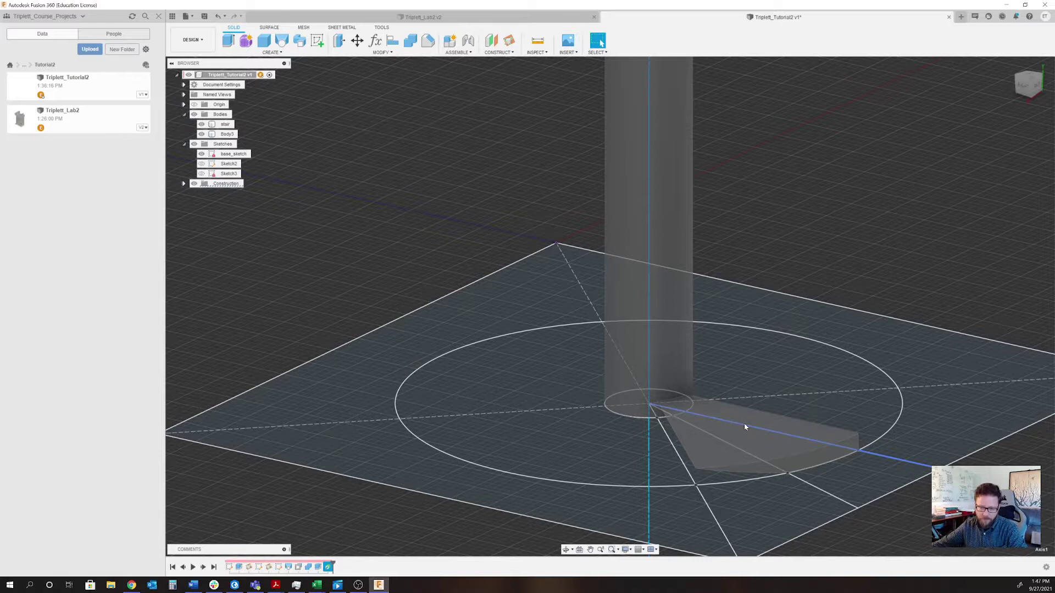
{"action": "left_click", "coordinate": [745, 427]}
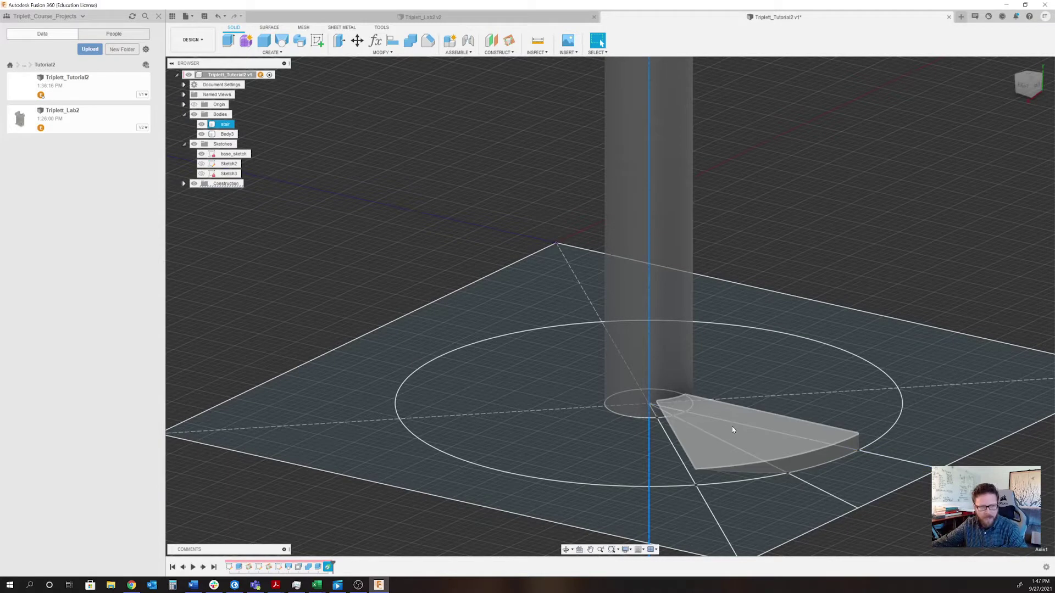
{"action": "key", "text": "Escape"}
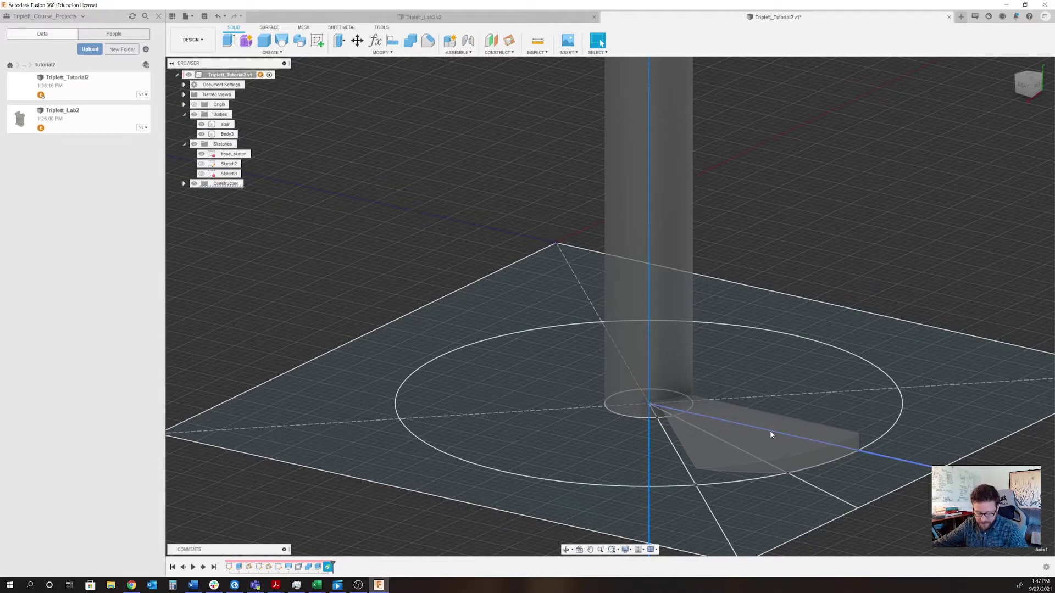
{"action": "mouse_move", "coordinate": [770, 434]}
{"action": "middle_mouse_down", "text": "shift"}
{"action": "mouse_move", "coordinate": [764, 444]}
{"action": "mouse_move", "coordinate": [766, 358]}
{"action": "mouse_move", "coordinate": [777, 405]}
{"action": "mouse_move", "coordinate": [764, 453]}
{"action": "middle_mouse_up", "text": "shift"}
{"action": "left_click", "coordinate": [763, 444]}
{"action": "key", "text": "Escape"}
{"action": "left_click", "coordinate": [764, 457]}
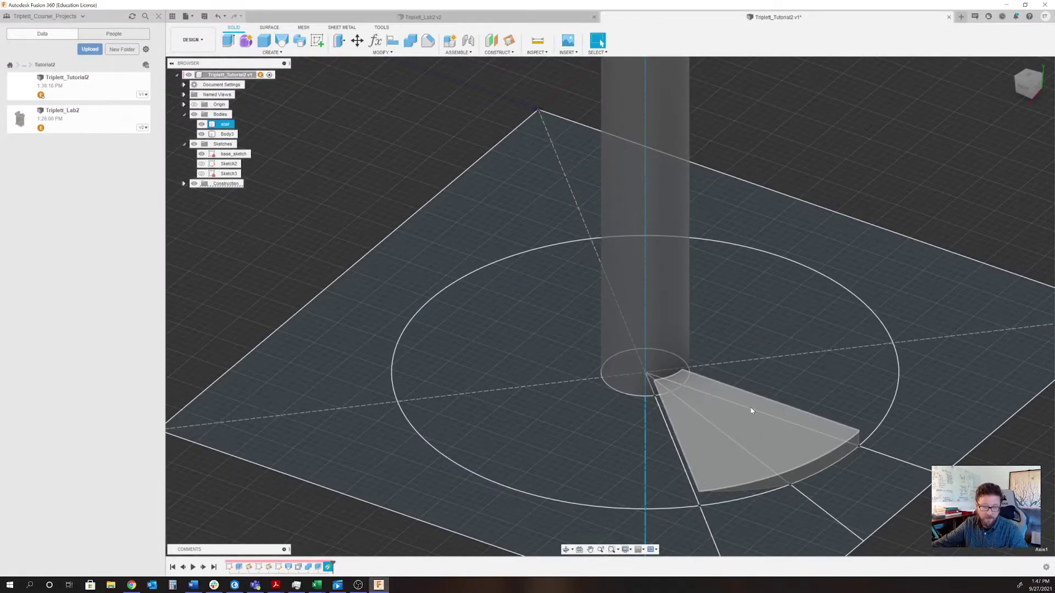
{"action": "key", "text": "Escape"}
- Hide the data panel and set up a circular pattern of the stair body around the column's construction axis
{"action": "left_click", "coordinate": [224, 126]}
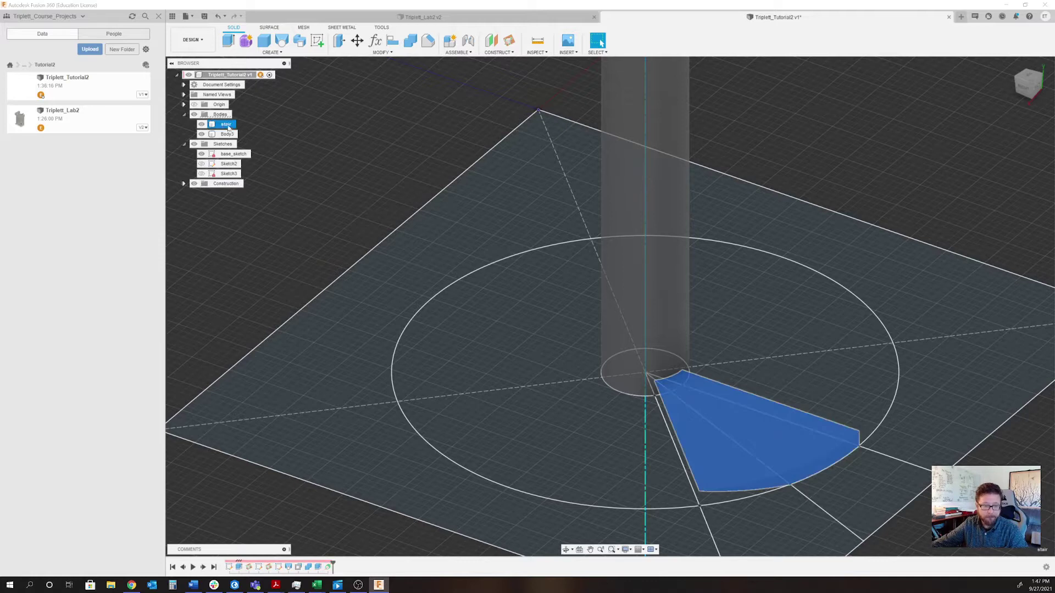
{"action": "left_click", "coordinate": [158, 16]}
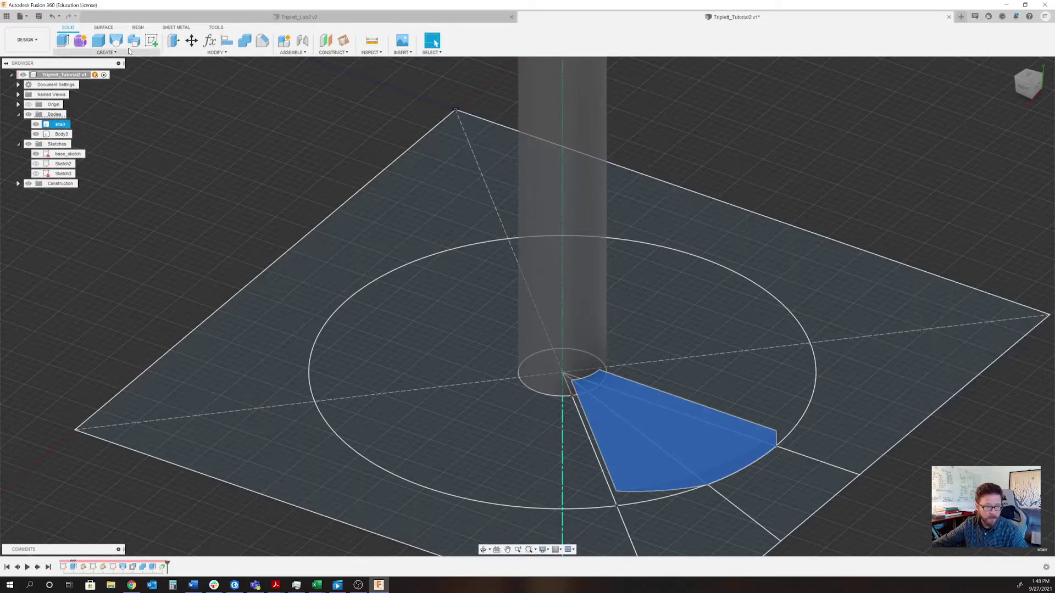
{"action": "left_click", "coordinate": [112, 52]}
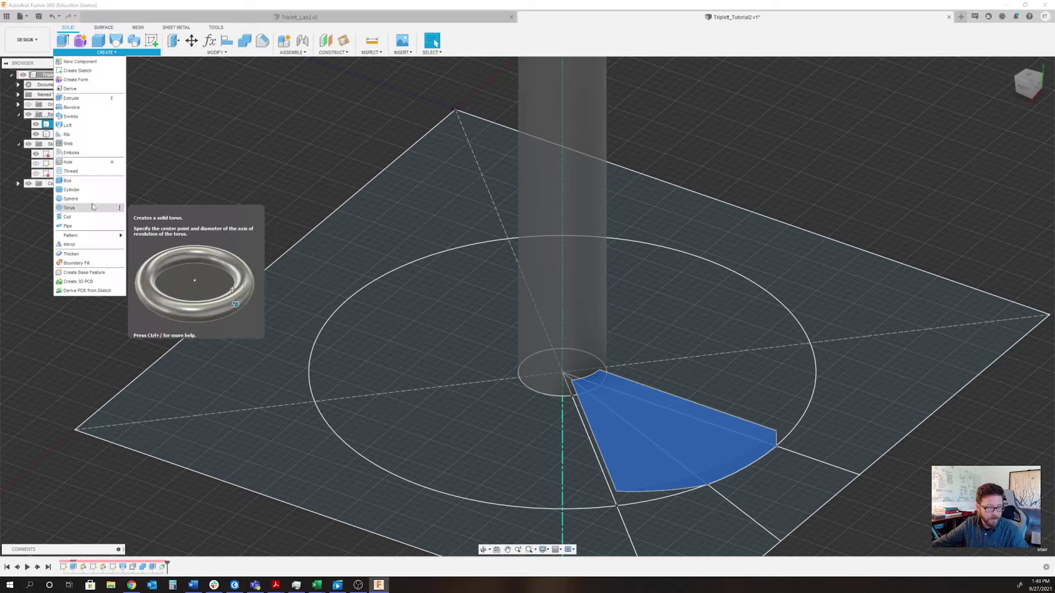
{"action": "mouse_move", "coordinate": [101, 236]}
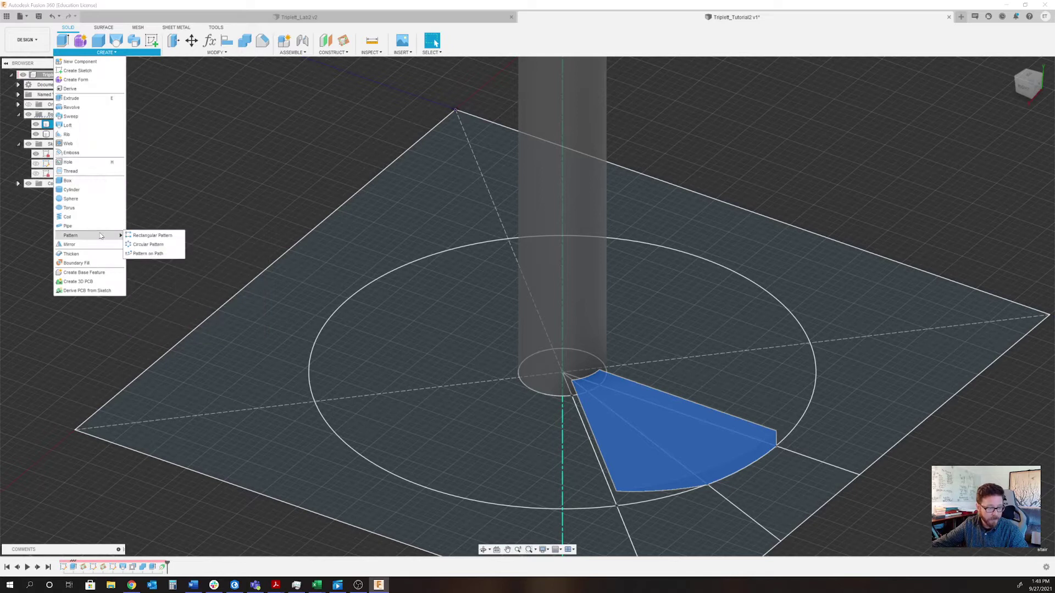
{"action": "left_click", "coordinate": [148, 244]}
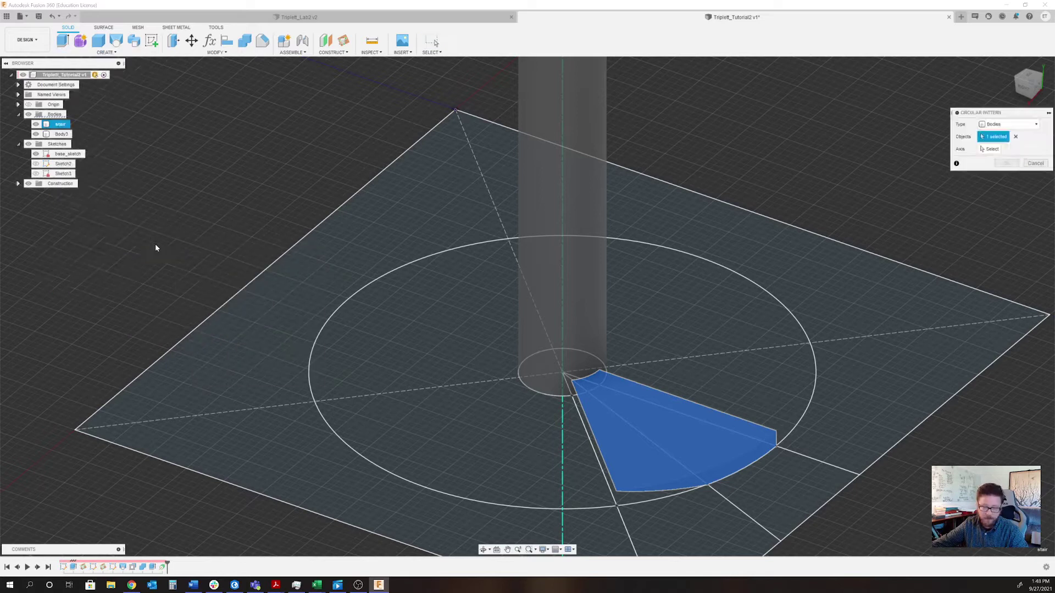
{"action": "left_click", "coordinate": [994, 152]}
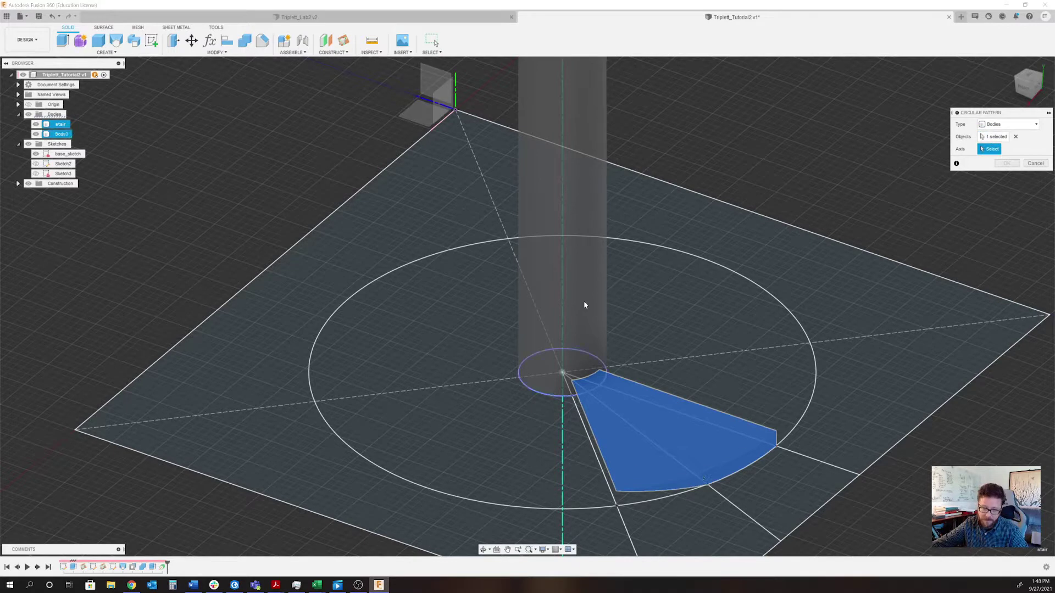
{"action": "scroll", "coordinate": [523, 434], "scroll_direction": "down", "scroll_amount": 6}
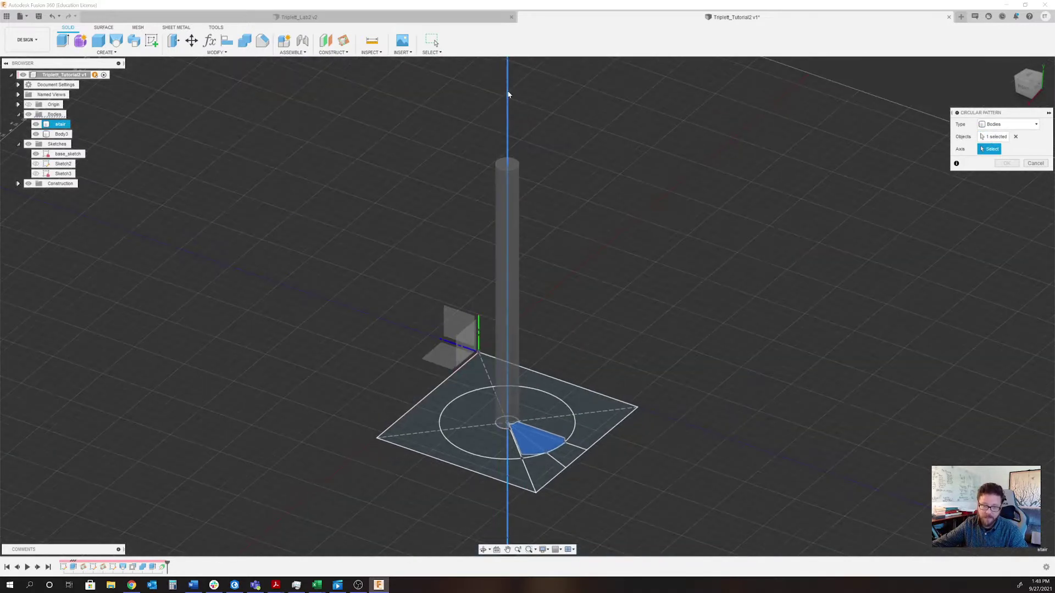
{"action": "left_click", "coordinate": [507, 90]}
- Set the circular pattern's quantity to 16 with full angular spacing and create the stair copies
{"action": "scroll", "coordinate": [483, 434], "scroll_direction": "up", "scroll_amount": 5}
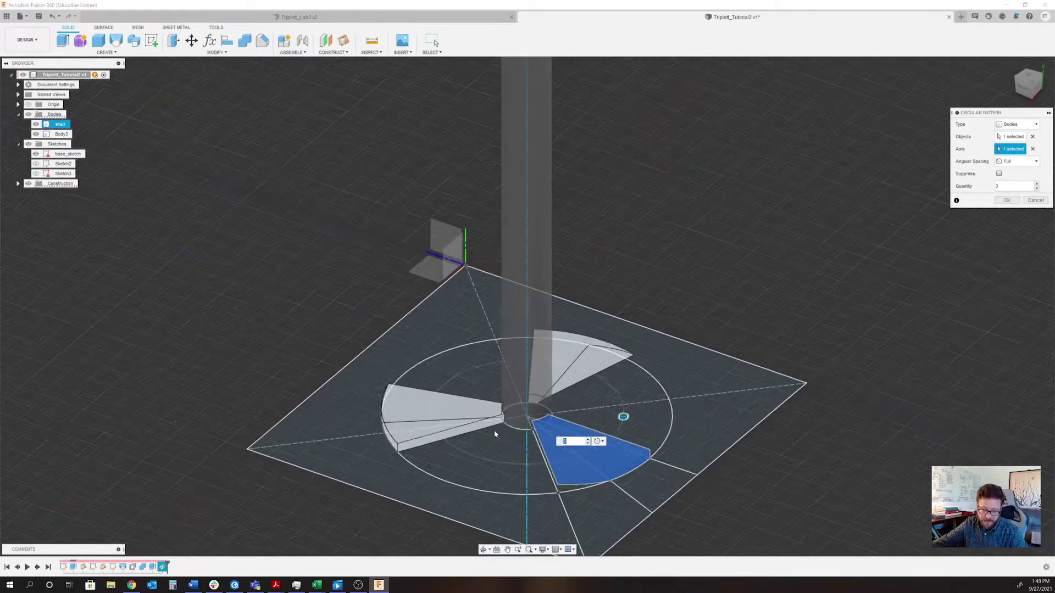
{"action": "scroll", "coordinate": [663, 426], "scroll_direction": "up", "scroll_amount": 1}
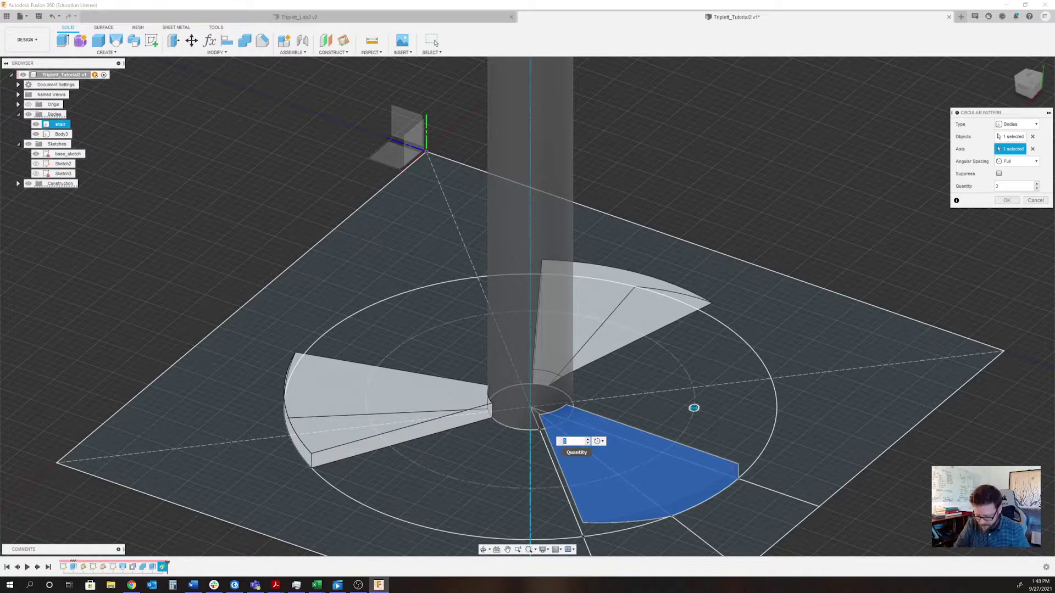
{"action": "type", "text": "6"}
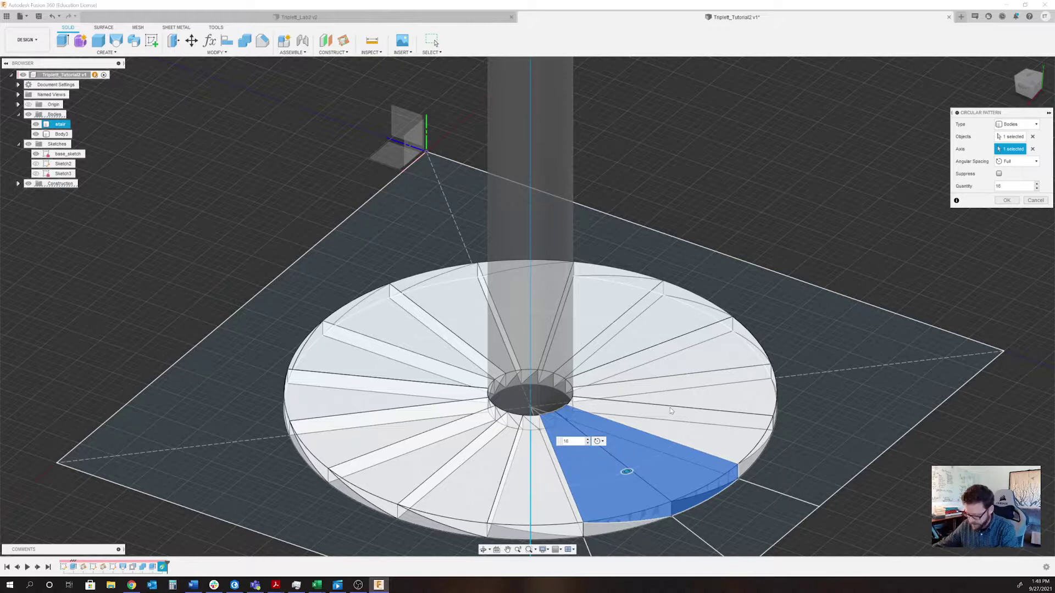
{"action": "key", "text": "Return"}
{"action": "scroll", "coordinate": [576, 472], "scroll_direction": "up", "scroll_amount": 5}
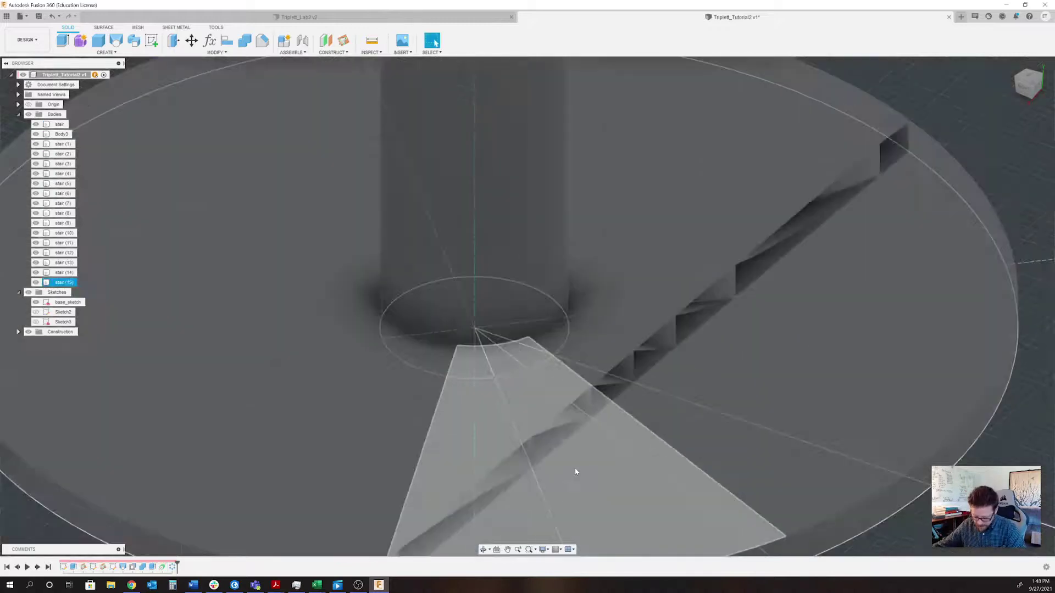
{"action": "scroll", "coordinate": [575, 472], "scroll_direction": "down", "scroll_amount": 5}
{"action": "mouse_move", "coordinate": [576, 459]}
{"action": "middle_mouse_down"}
{"action": "mouse_move", "coordinate": [583, 341]}
{"action": "mouse_move", "coordinate": [592, 430]}
{"action": "mouse_move", "coordinate": [584, 418]}
{"action": "mouse_move", "coordinate": [596, 423]}
{"action": "mouse_move", "coordinate": [596, 408]}
{"action": "mouse_move", "coordinate": [598, 420]}
{"action": "mouse_move", "coordinate": [474, 400]}
{"action": "middle_mouse_up"}
{"action": "scroll", "coordinate": [584, 418], "scroll_direction": "up", "scroll_amount": 3}
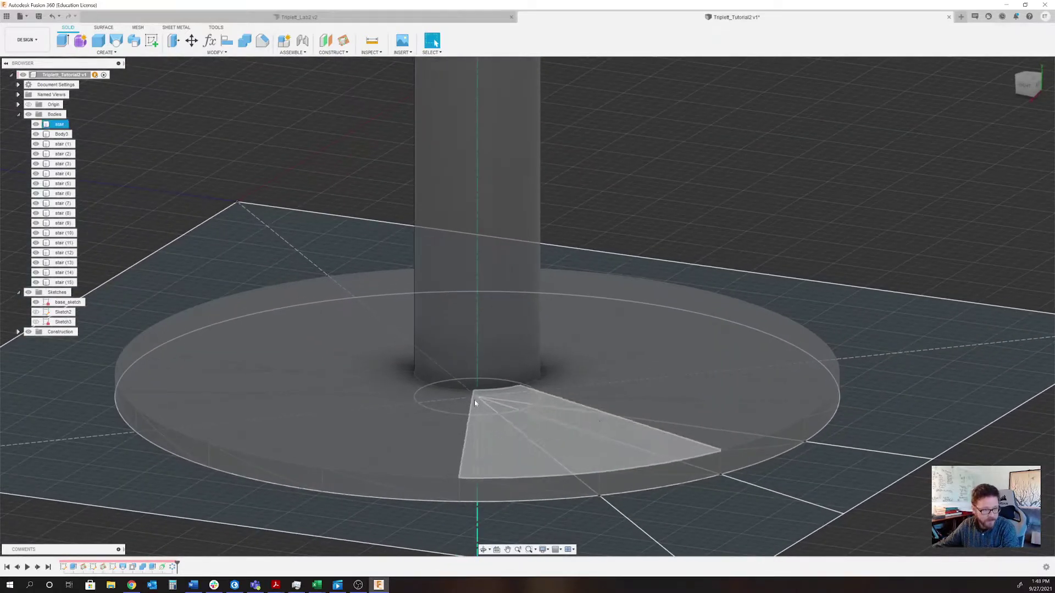
- Align the underside of the stair (1) body to the top face of its neighbouring ground-level stair
{"action": "left_click", "coordinate": [61, 125]}
{"action": "left_click", "coordinate": [65, 145]}
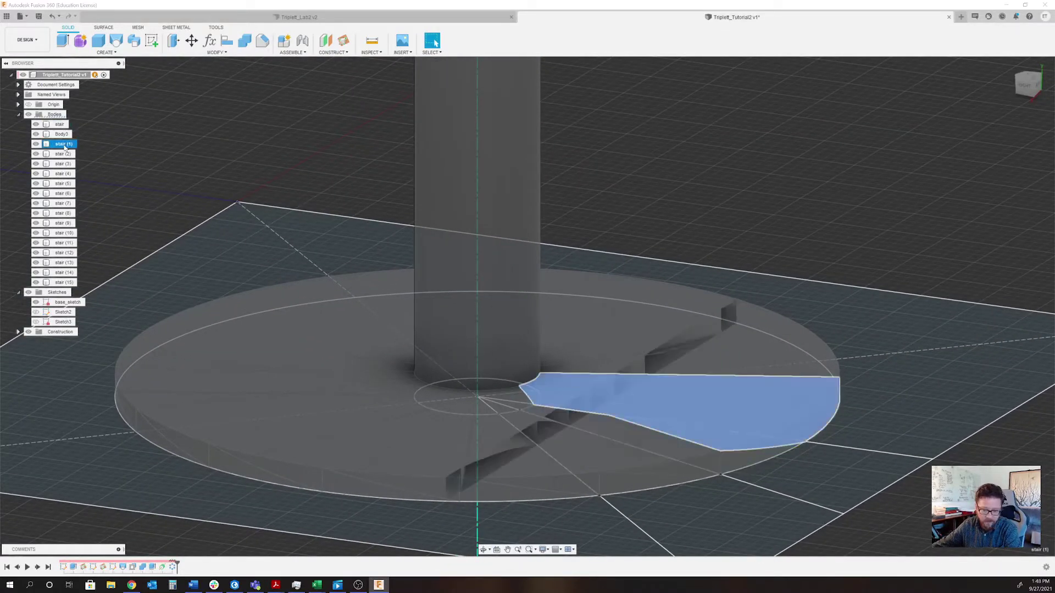
{"action": "middle_click_drag", "start_coordinate": [868, 330], "coordinate": [839, 324], "text": "shift"}
{"action": "middle_click_drag", "start_coordinate": [831, 287], "coordinate": [838, 332], "text": "shift"}
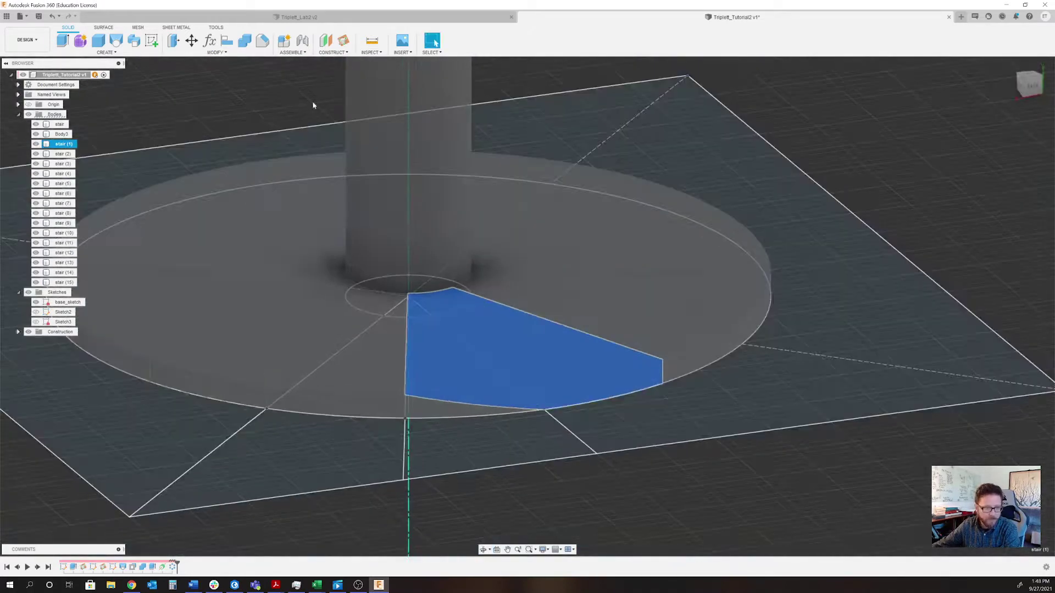
{"action": "left_click", "coordinate": [227, 42]}
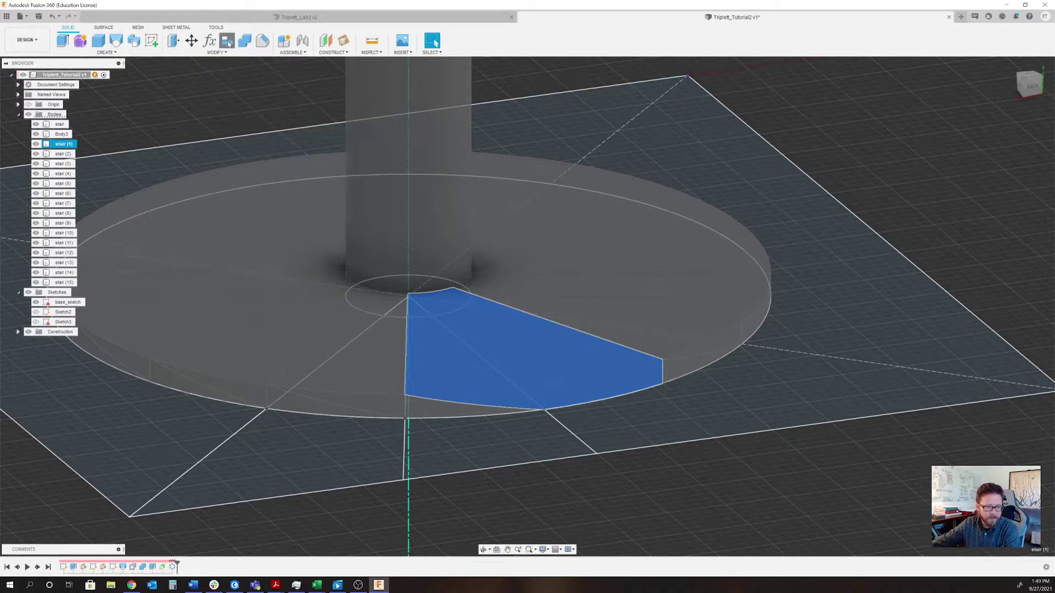
{"action": "middle_click_drag", "start_coordinate": [698, 443], "coordinate": [691, 346], "text": "shift"}
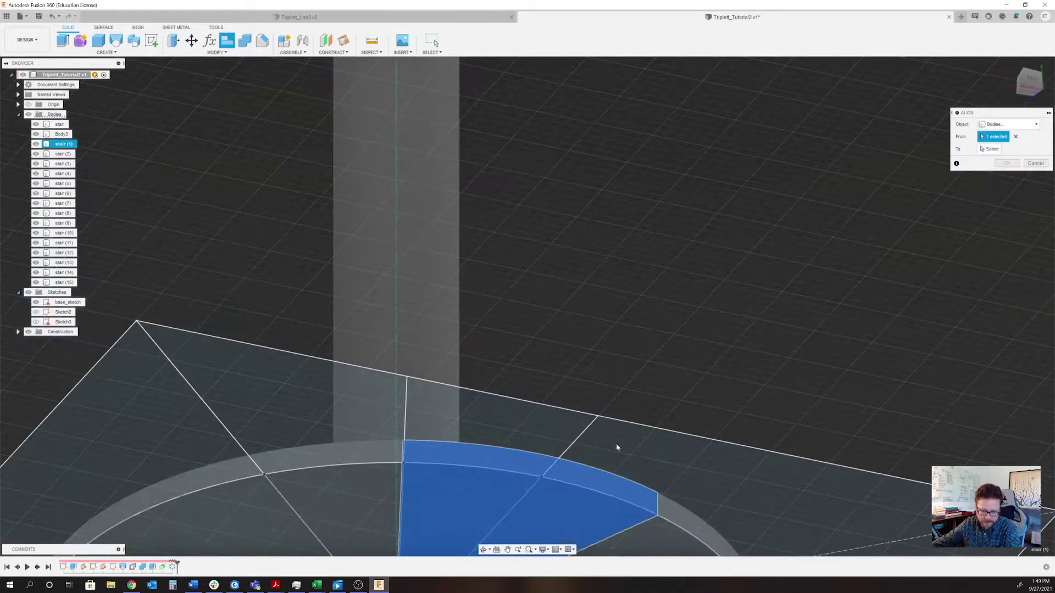
{"action": "left_click", "coordinate": [547, 520]}
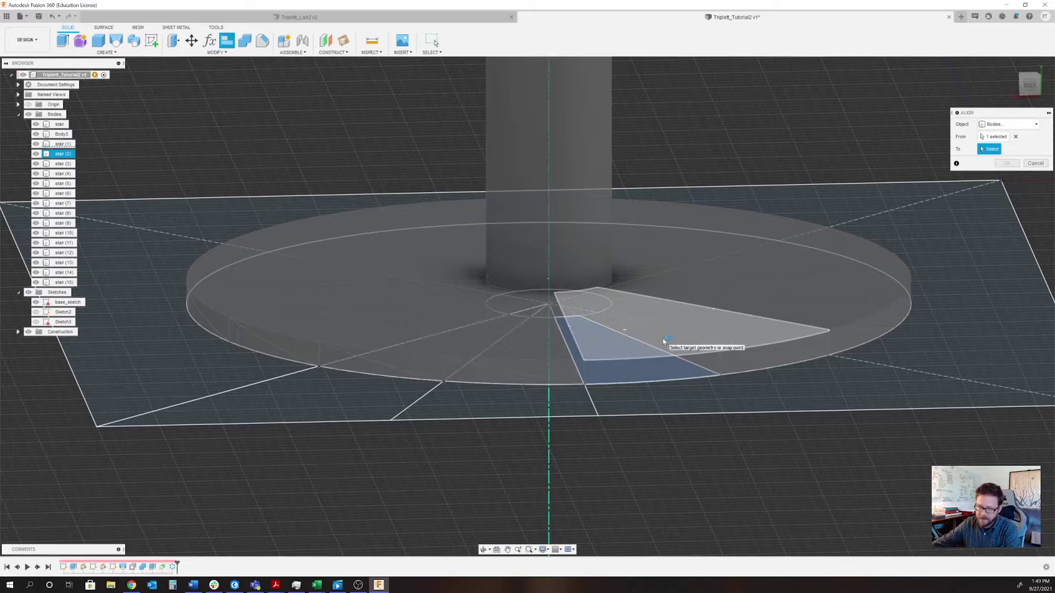
{"action": "left_click", "coordinate": [494, 343]}
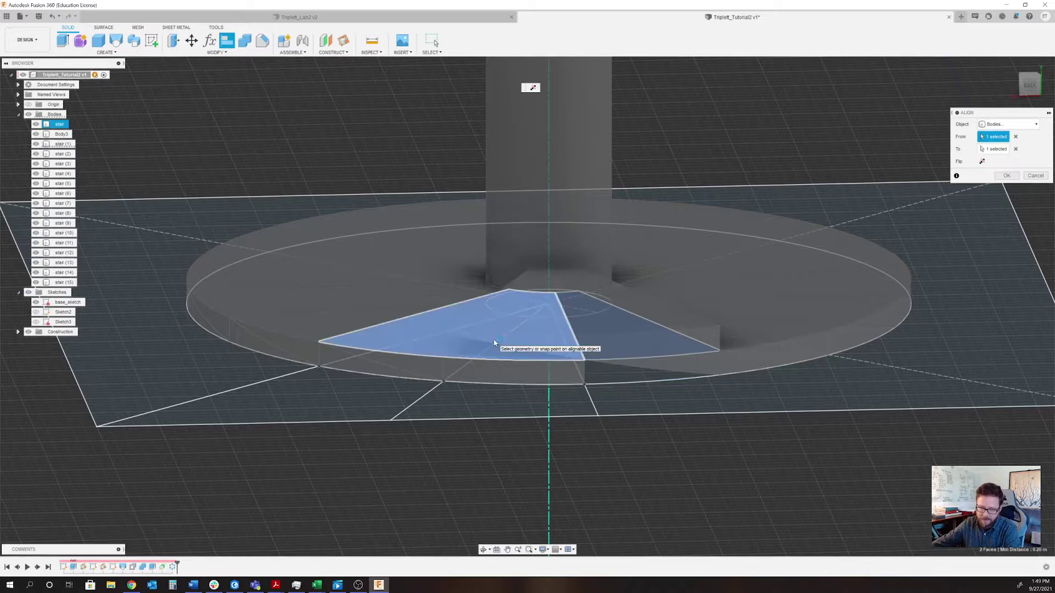
{"action": "middle_click_drag", "start_coordinate": [494, 343], "coordinate": [516, 407], "text": "shift"}
{"action": "middle_click_drag", "start_coordinate": [767, 357], "coordinate": [770, 277], "text": "shift"}
{"action": "left_click", "coordinate": [1007, 175]}
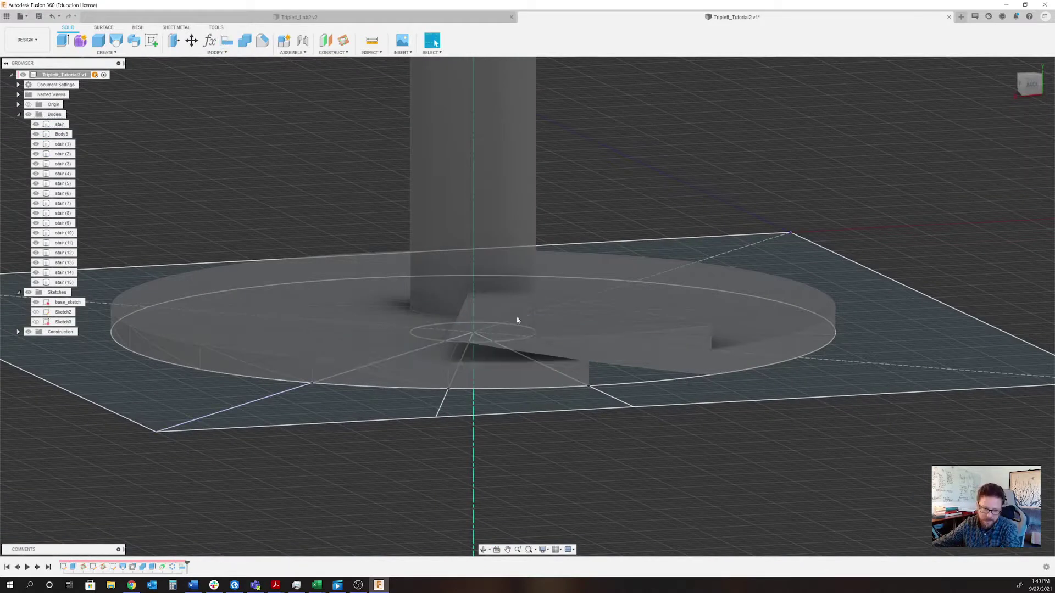
- Align the underside of the original stair body to the top face of the raised stair (1)
{"action": "middle_click_drag", "start_coordinate": [586, 378], "coordinate": [829, 470], "text": "shift"}
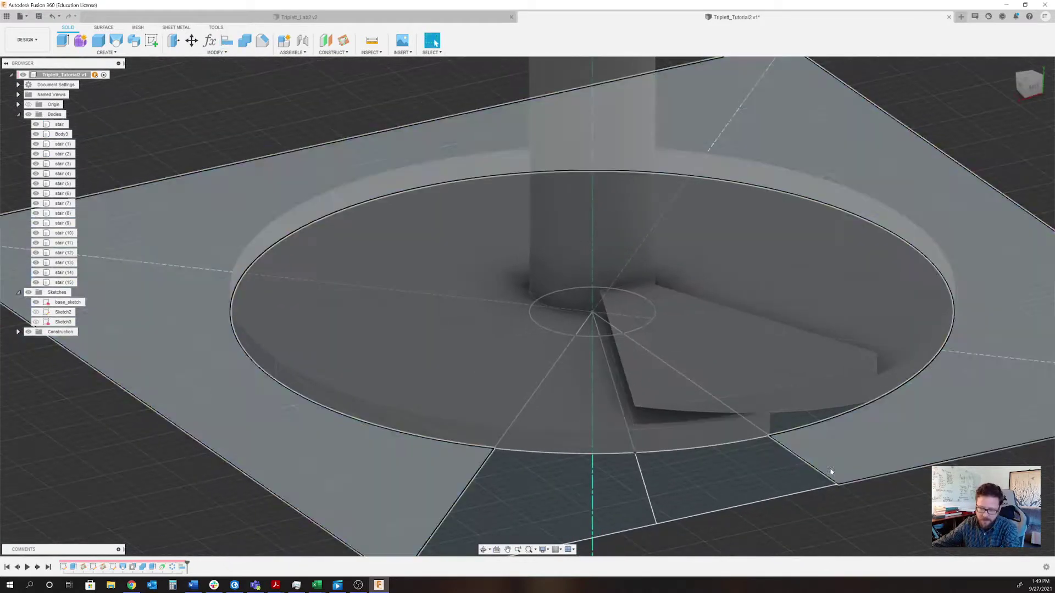
{"action": "right_click", "coordinate": [837, 458]}
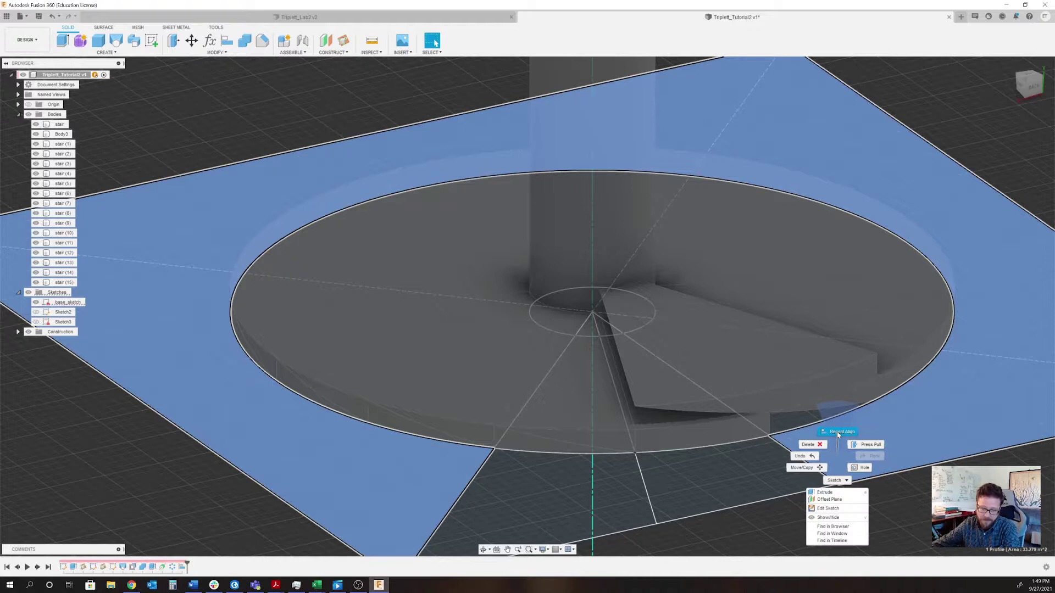
{"action": "left_click", "coordinate": [838, 435]}
{"action": "middle_click_drag", "start_coordinate": [596, 446], "coordinate": [592, 412], "text": "shift"}
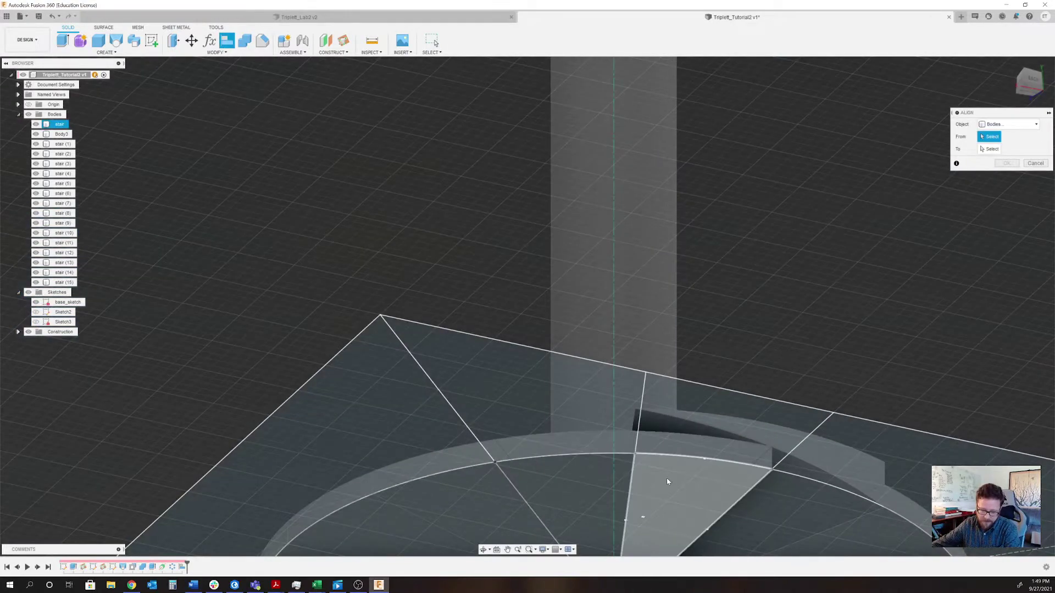
{"action": "left_click", "coordinate": [668, 481]}
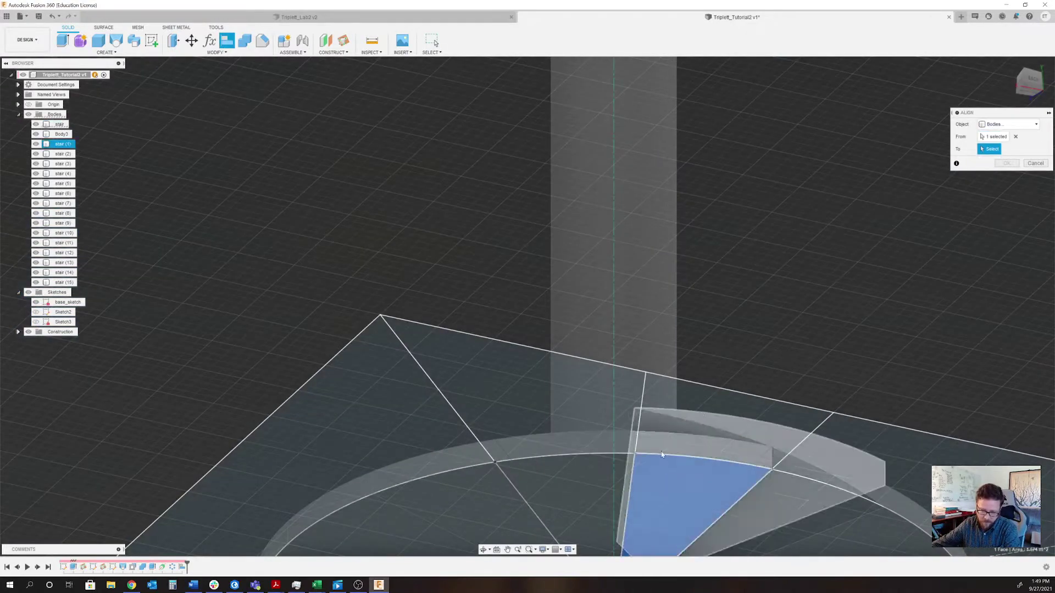
{"action": "middle_click_drag", "start_coordinate": [668, 483], "coordinate": [674, 526], "text": "shift"}
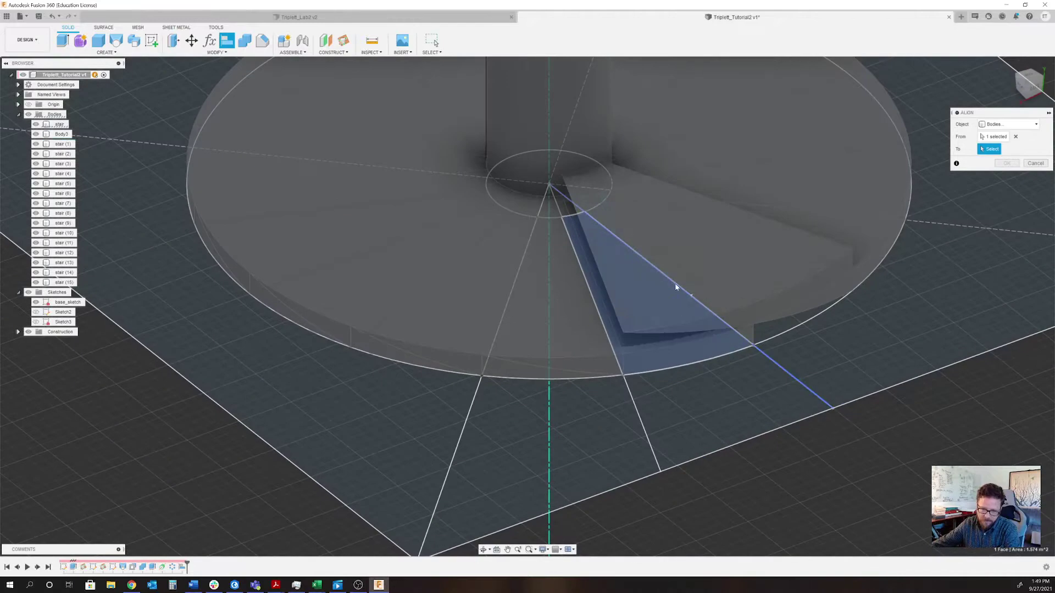
{"action": "left_click", "coordinate": [692, 290]}
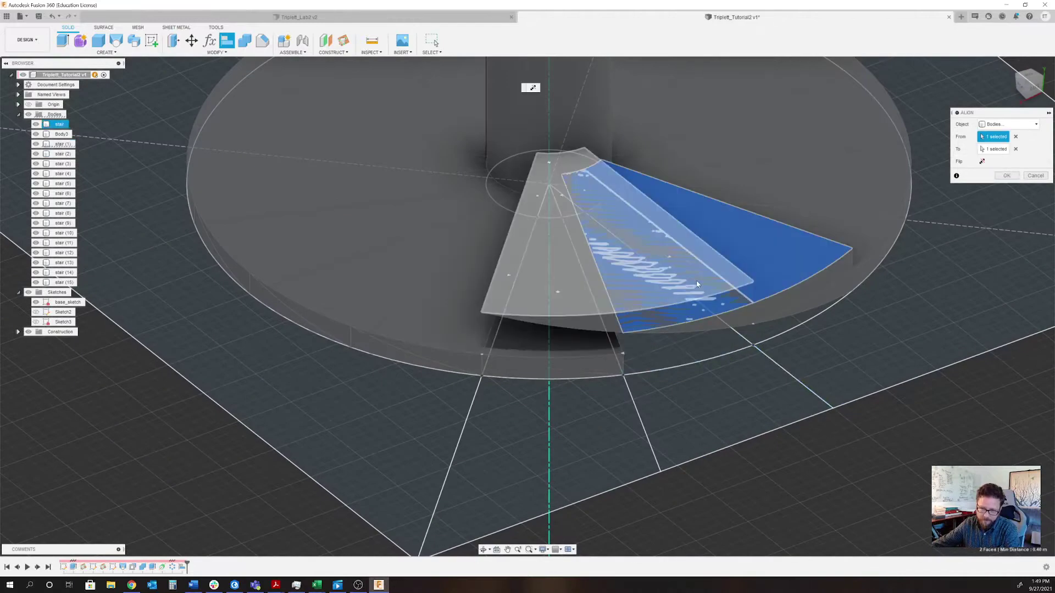
{"action": "left_click", "coordinate": [1005, 178]}
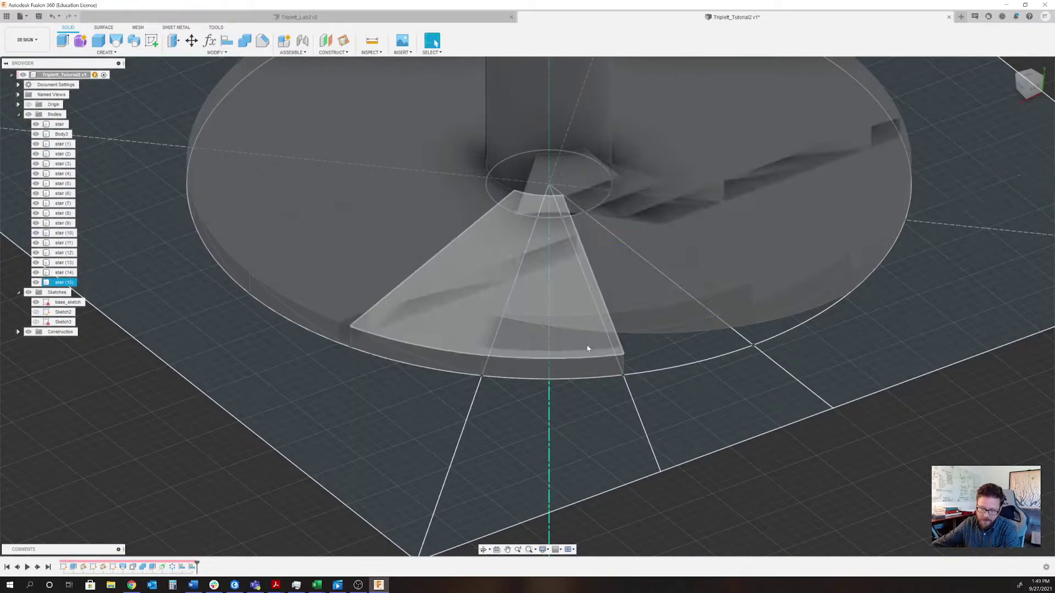
- Align the underside of stair (15) to the top face of the raised original stair body
{"action": "middle_click_drag", "start_coordinate": [588, 349], "coordinate": [788, 397]}
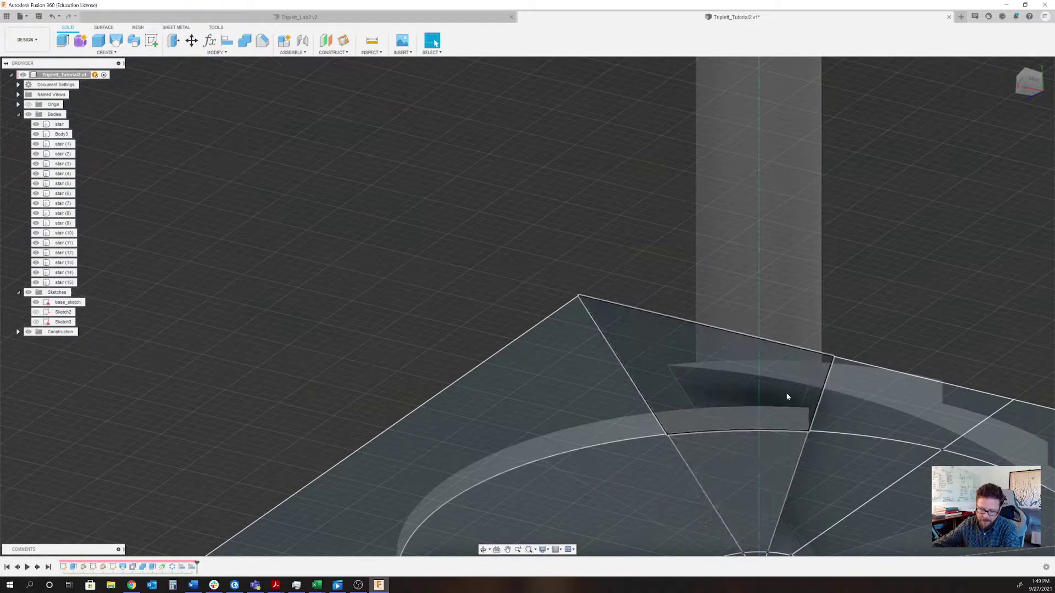
{"action": "right_click", "coordinate": [757, 467]}
{"action": "left_click", "coordinate": [759, 442]}
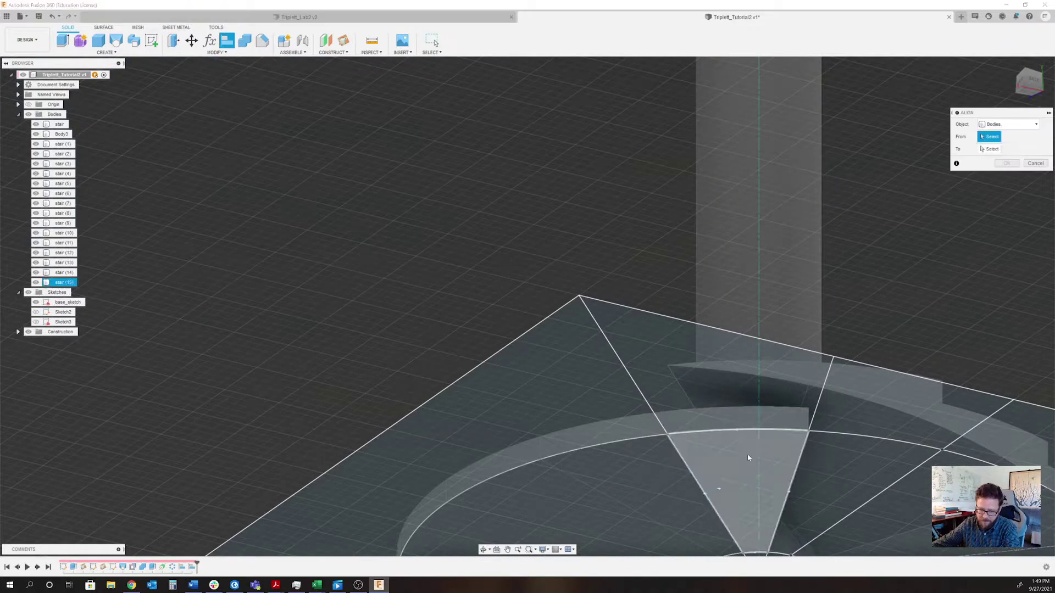
{"action": "left_click", "coordinate": [746, 459]}
{"action": "middle_click_drag", "start_coordinate": [691, 391], "coordinate": [680, 220], "text": "shift"}
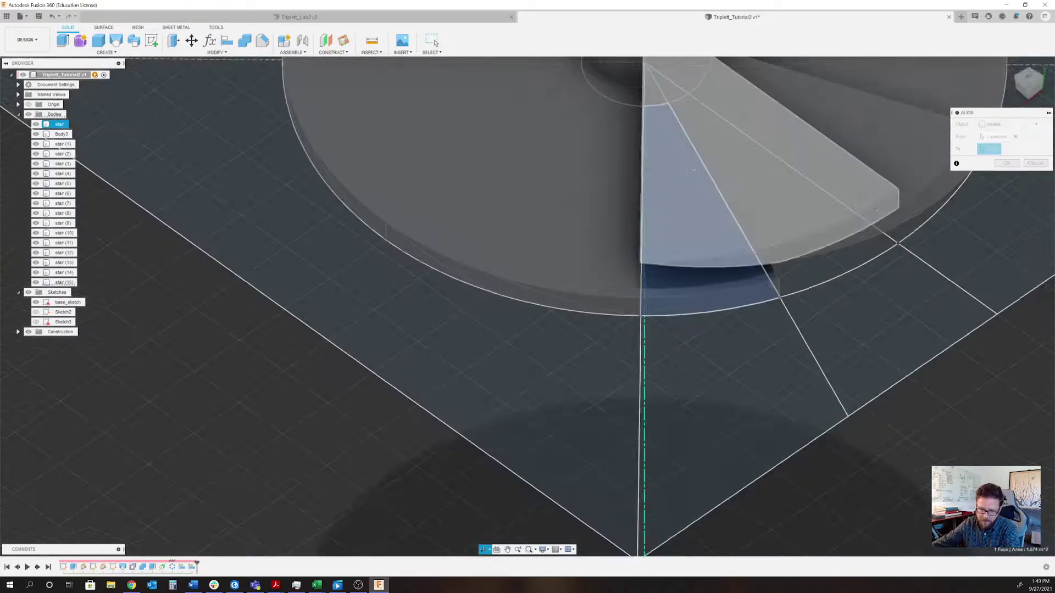
{"action": "left_click", "coordinate": [680, 220]}
{"action": "left_click", "coordinate": [1008, 180]}
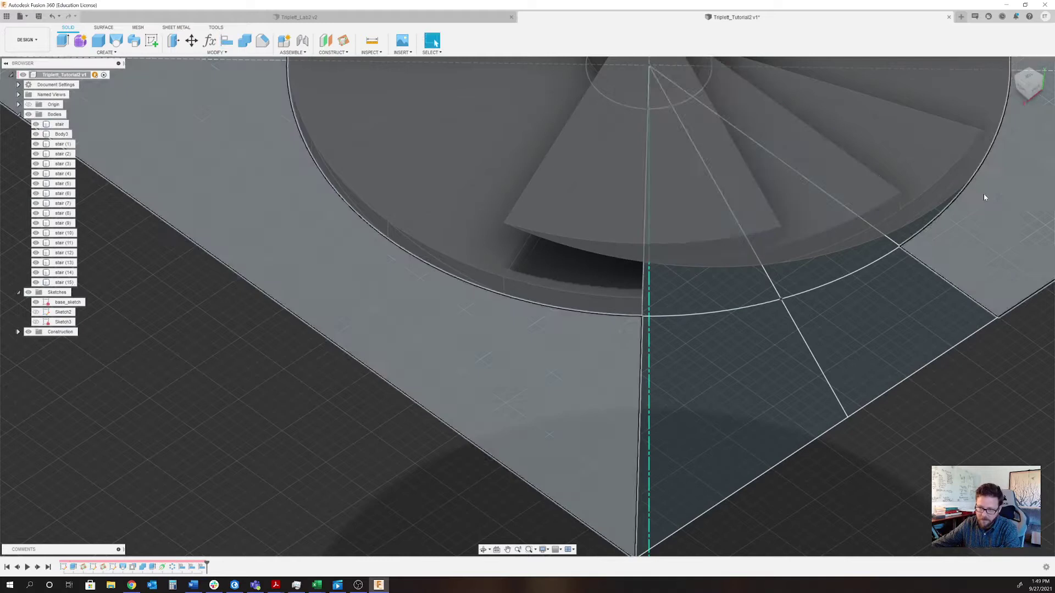
- Hide all sketches in the model so only the stair bodies and column remain in view
{"action": "middle_click_drag", "start_coordinate": [675, 439], "coordinate": [662, 269], "text": "shift"}
{"action": "middle_click_drag", "start_coordinate": [651, 405], "coordinate": [751, 192]}
{"action": "middle_click_drag", "start_coordinate": [752, 192], "coordinate": [830, 285], "text": "shift"}
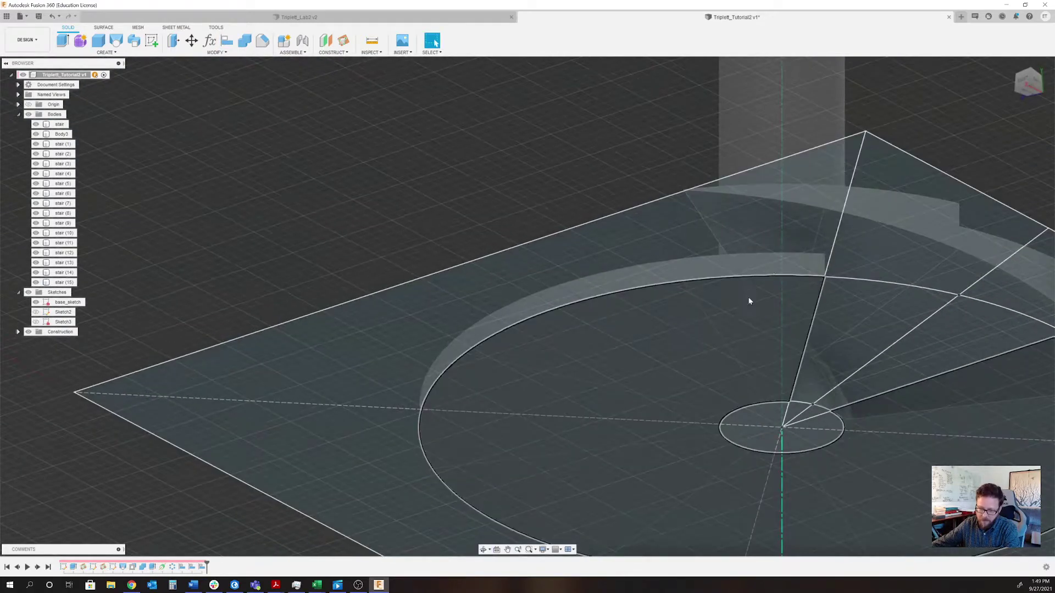
{"action": "middle_click_drag", "start_coordinate": [751, 300], "coordinate": [760, 357], "text": "shift"}
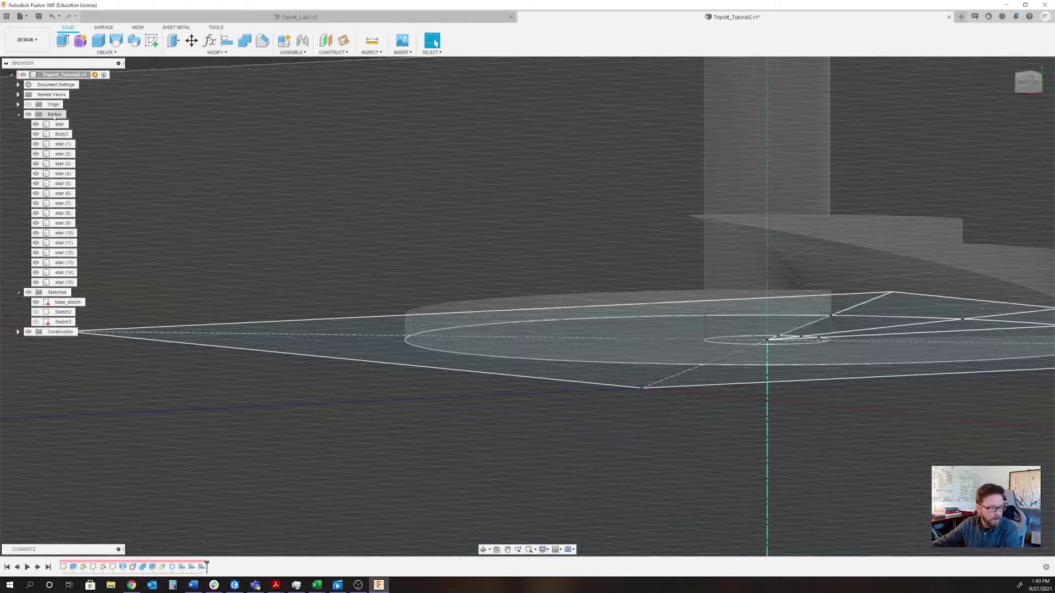
{"action": "left_click", "coordinate": [28, 292]}
- Align the underside of stair (14) to the top face of stair (15)
{"action": "mouse_move", "coordinate": [455, 329]}
{"action": "middle_mouse_down", "text": "shift"}
{"action": "mouse_move", "coordinate": [761, 337]}
{"action": "mouse_move", "coordinate": [762, 327]}
{"action": "mouse_move", "coordinate": [707, 367]}
{"action": "mouse_move", "coordinate": [717, 248]}
{"action": "mouse_move", "coordinate": [730, 271]}
{"action": "mouse_move", "coordinate": [724, 316]}
{"action": "middle_mouse_up", "text": "shift"}
{"action": "left_click", "coordinate": [718, 248]}
{"action": "right_click", "coordinate": [735, 175]}
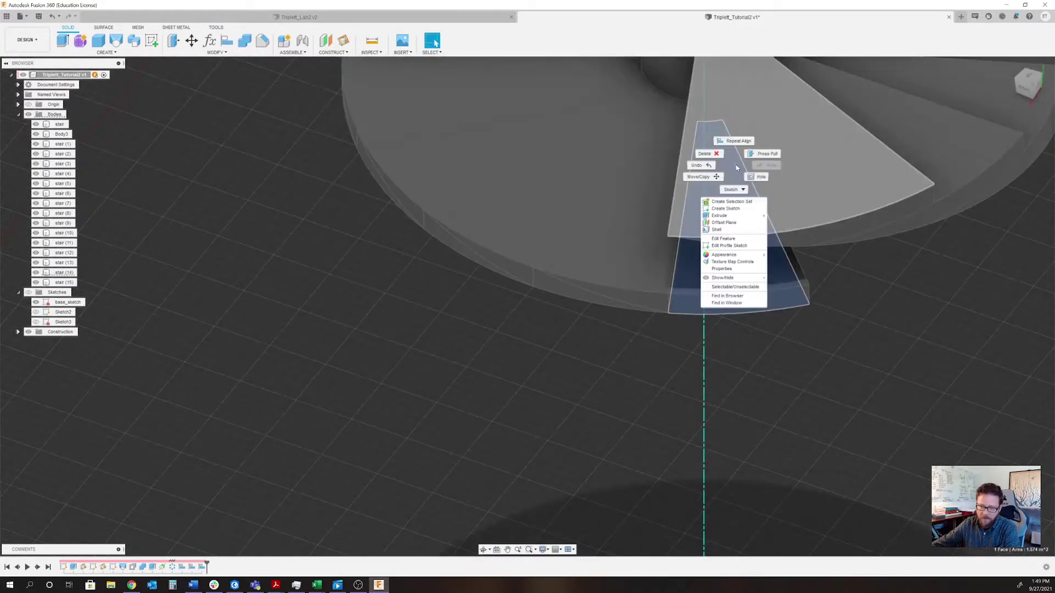
{"action": "left_click", "coordinate": [736, 139]}
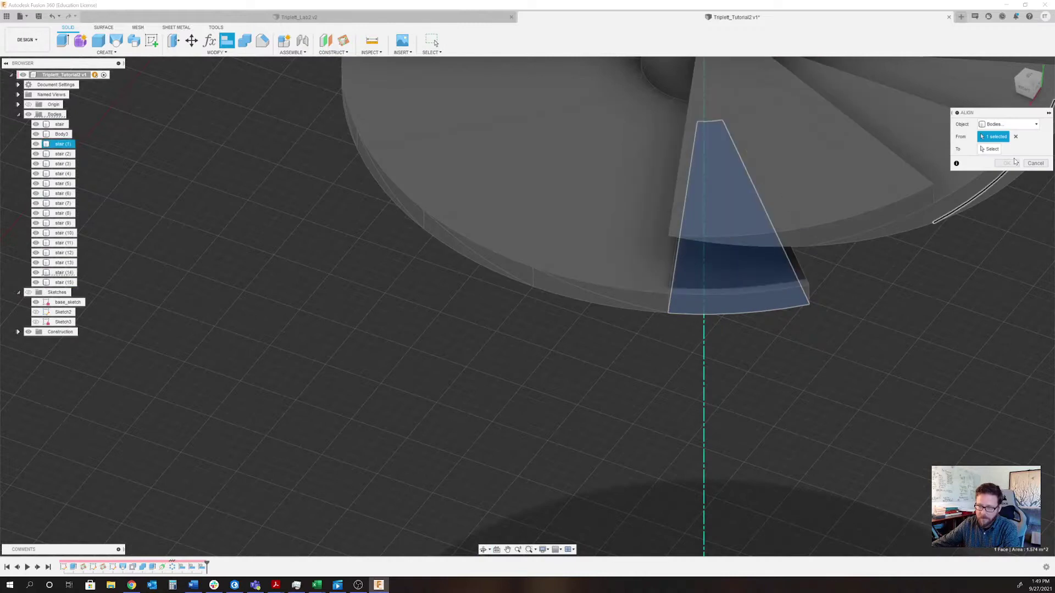
{"action": "left_click", "coordinate": [989, 149]}
{"action": "left_click", "coordinate": [934, 191]}
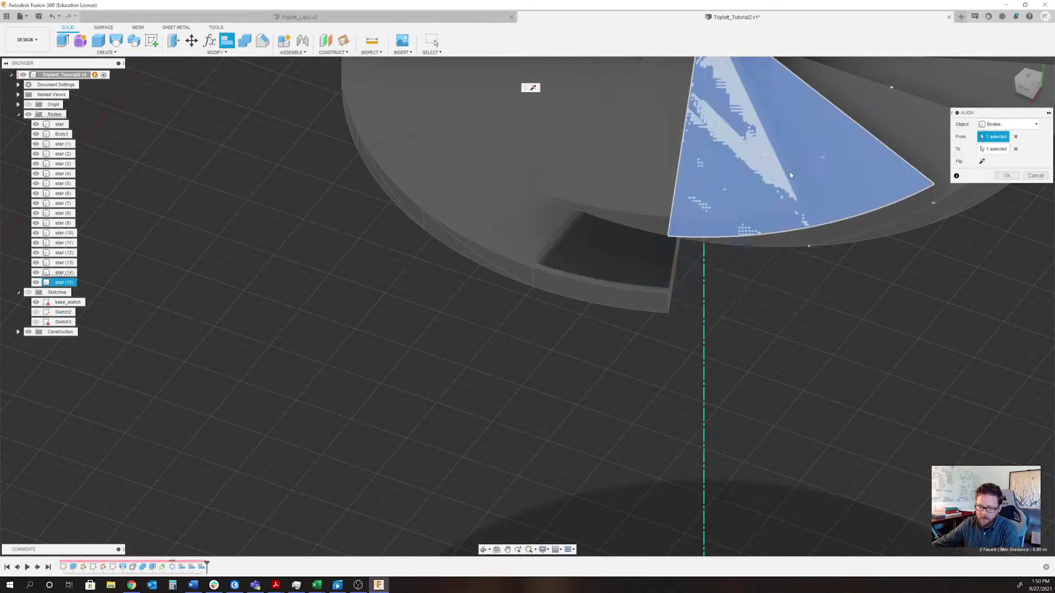
{"action": "left_click", "coordinate": [1007, 176]}
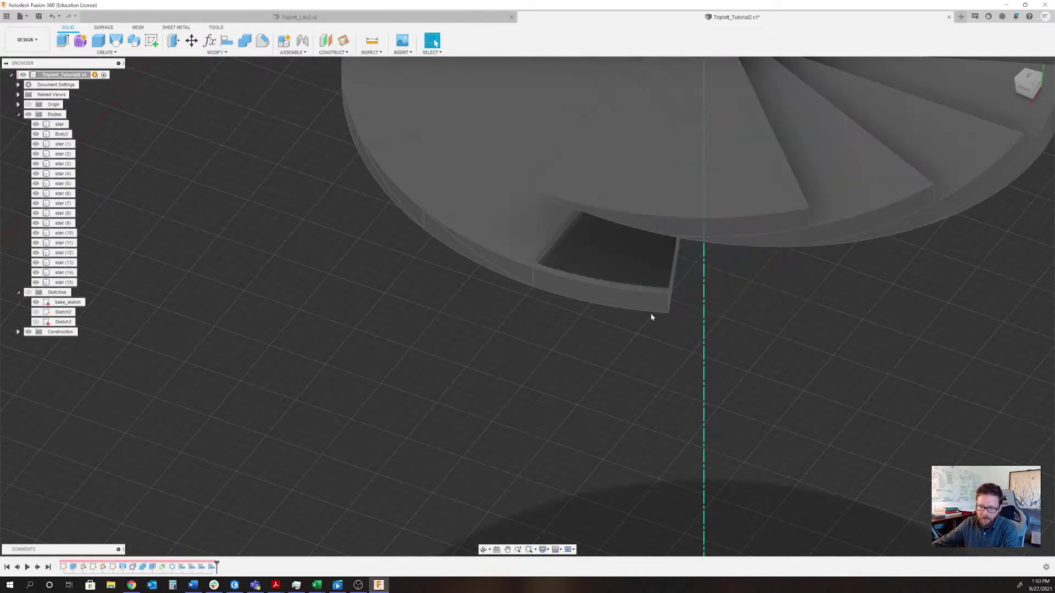
- Align the underside of stair (13) to the top face of stair (14)
{"action": "middle_click_drag", "start_coordinate": [651, 313], "coordinate": [797, 352]}
{"action": "left_click", "coordinate": [753, 309]}
{"action": "right_click", "coordinate": [753, 309]}
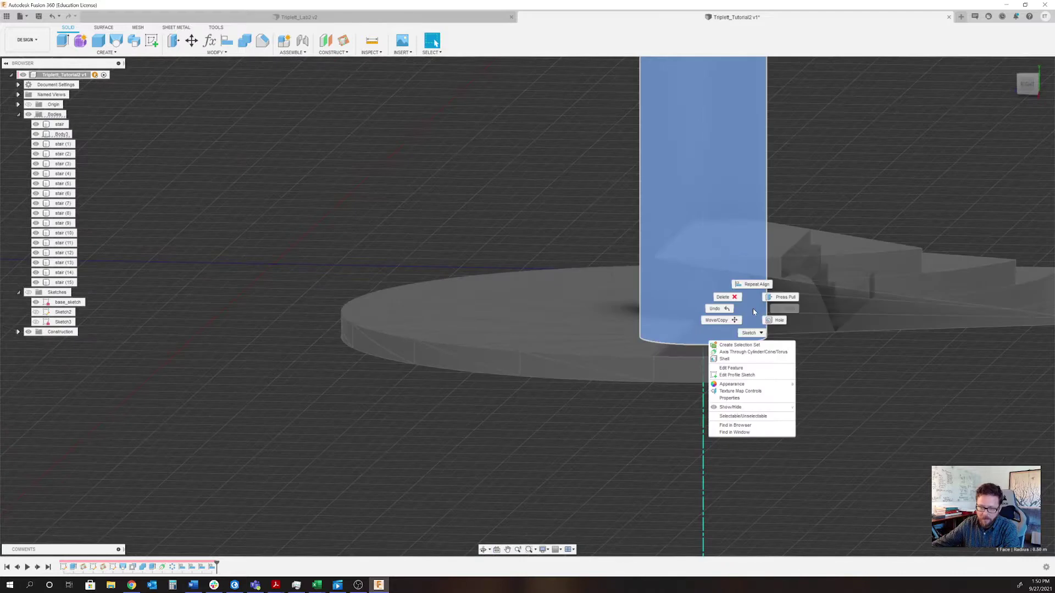
{"action": "left_click", "coordinate": [754, 285]}
{"action": "middle_click_drag", "start_coordinate": [759, 386], "coordinate": [852, 257], "text": "shift"}
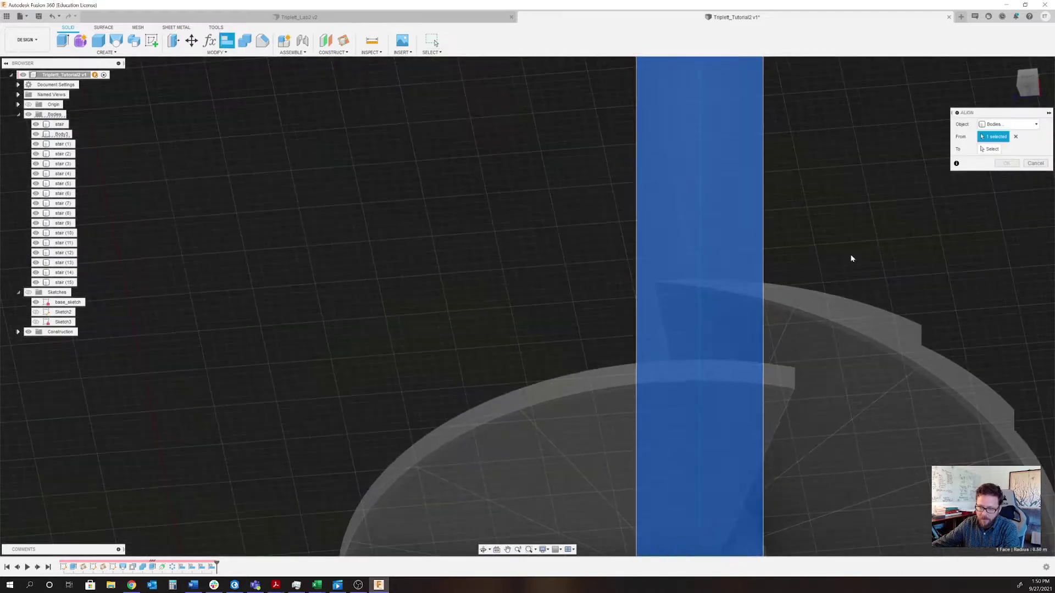
{"action": "left_click", "coordinate": [725, 433]}
{"action": "middle_click_drag", "start_coordinate": [717, 365], "coordinate": [754, 209], "text": "shift"}
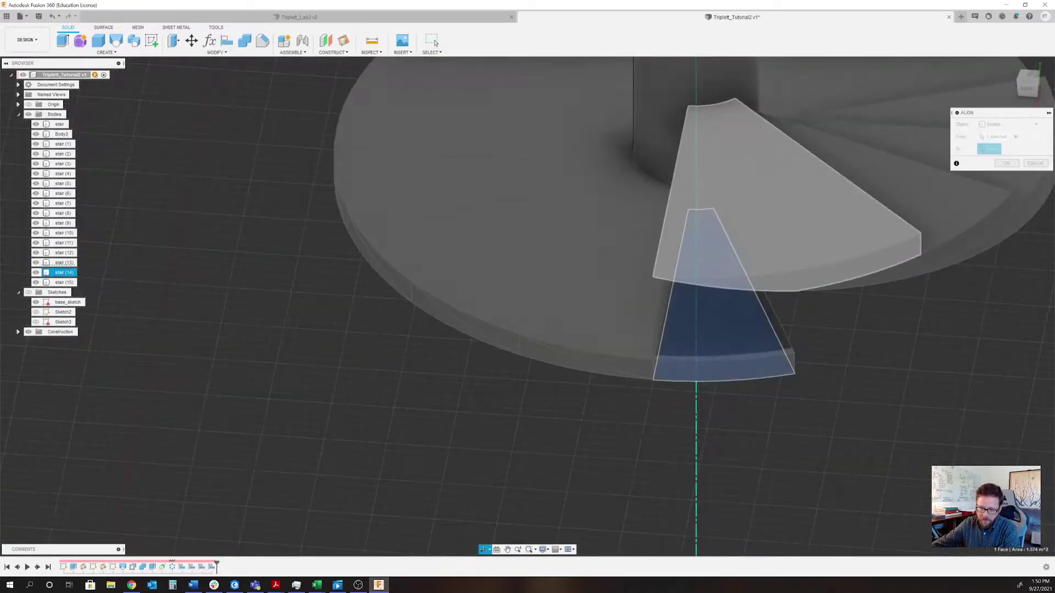
{"action": "left_click", "coordinate": [1001, 177]}
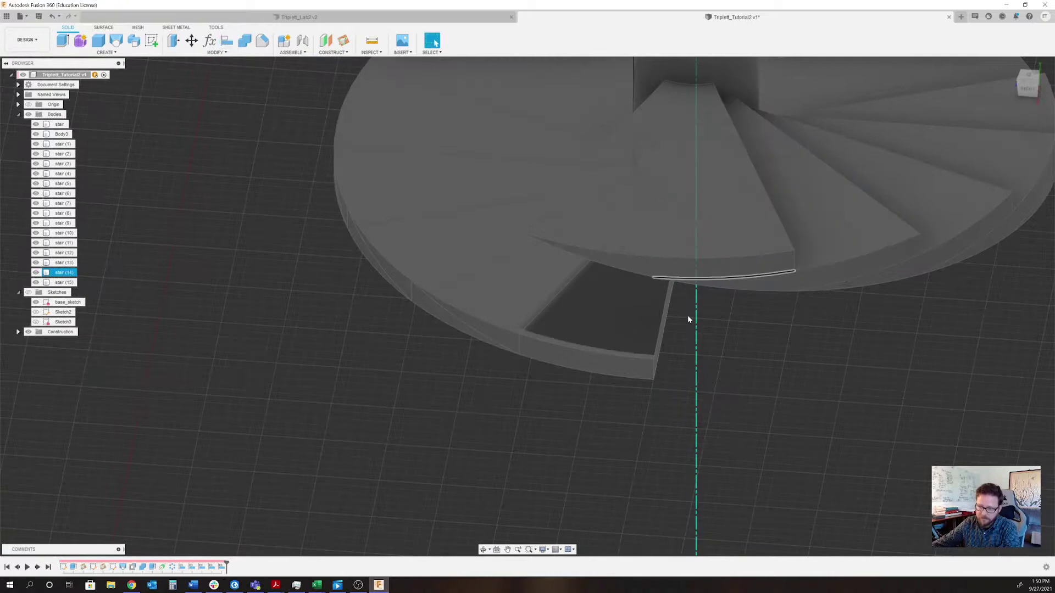
{"action": "middle_click_drag", "start_coordinate": [687, 314], "coordinate": [728, 219], "text": "shift"}
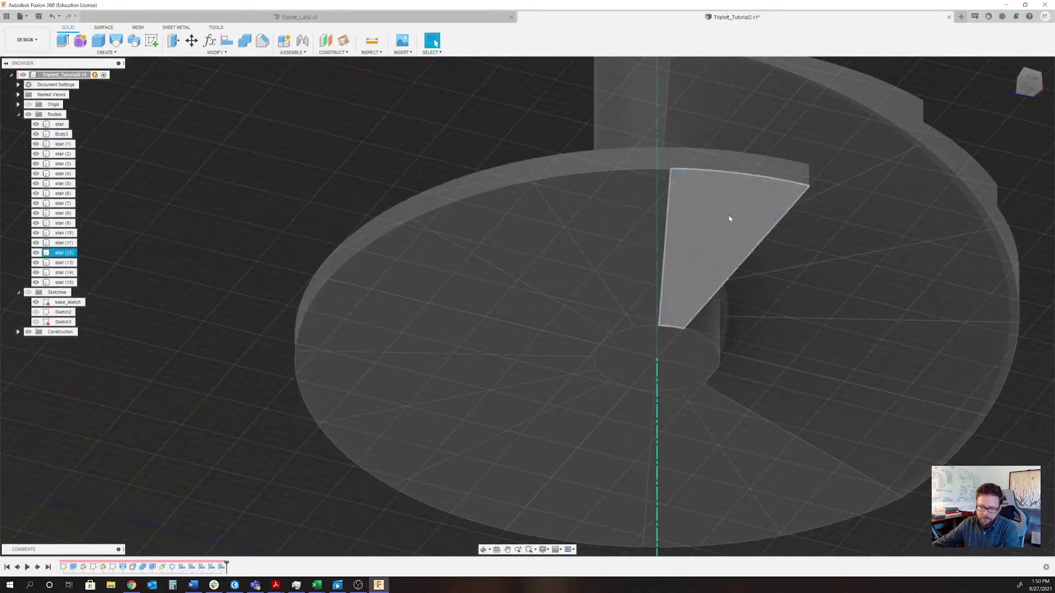
{"action": "right_click", "coordinate": [728, 219]}
{"action": "left_click", "coordinate": [732, 192]}
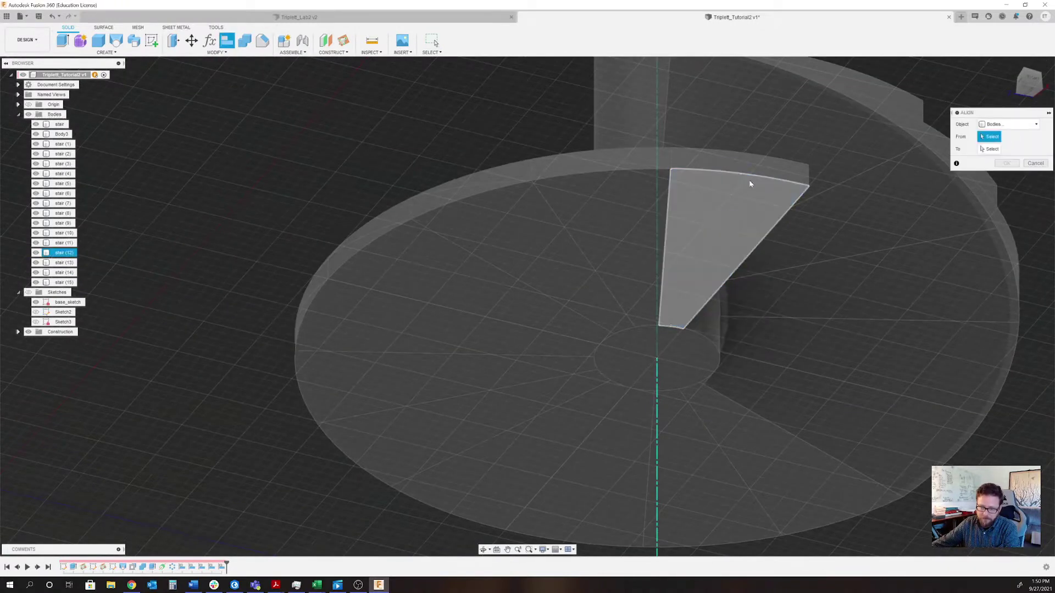
{"action": "middle_click_drag", "start_coordinate": [750, 179], "coordinate": [767, 140], "text": "shift"}
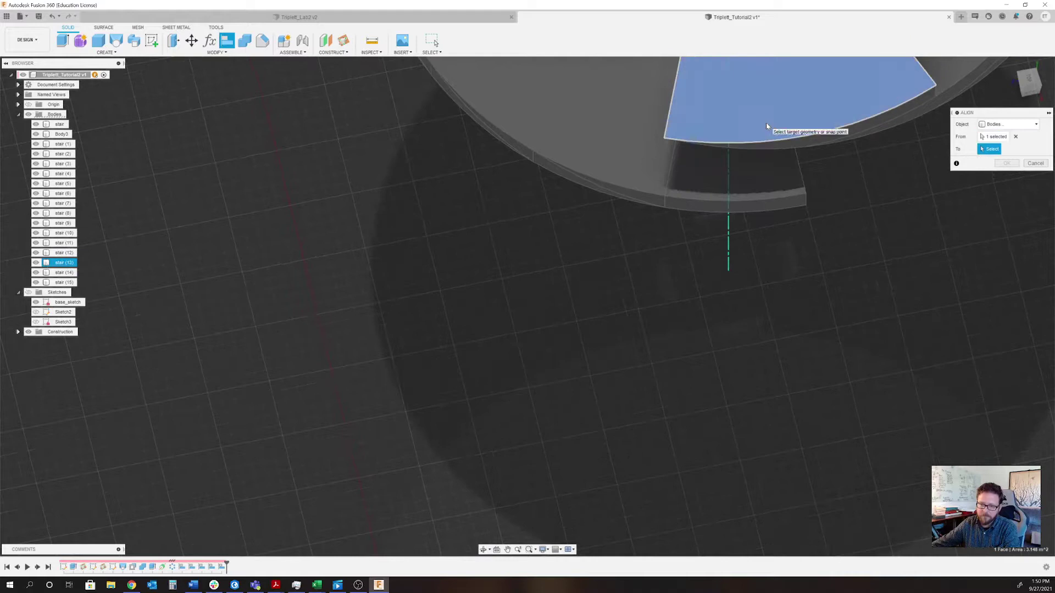
{"action": "left_click", "coordinate": [766, 123]}
{"action": "middle_click_drag", "start_coordinate": [661, 248], "coordinate": [719, 242], "text": "shift"}
{"action": "left_click", "coordinate": [719, 242]}
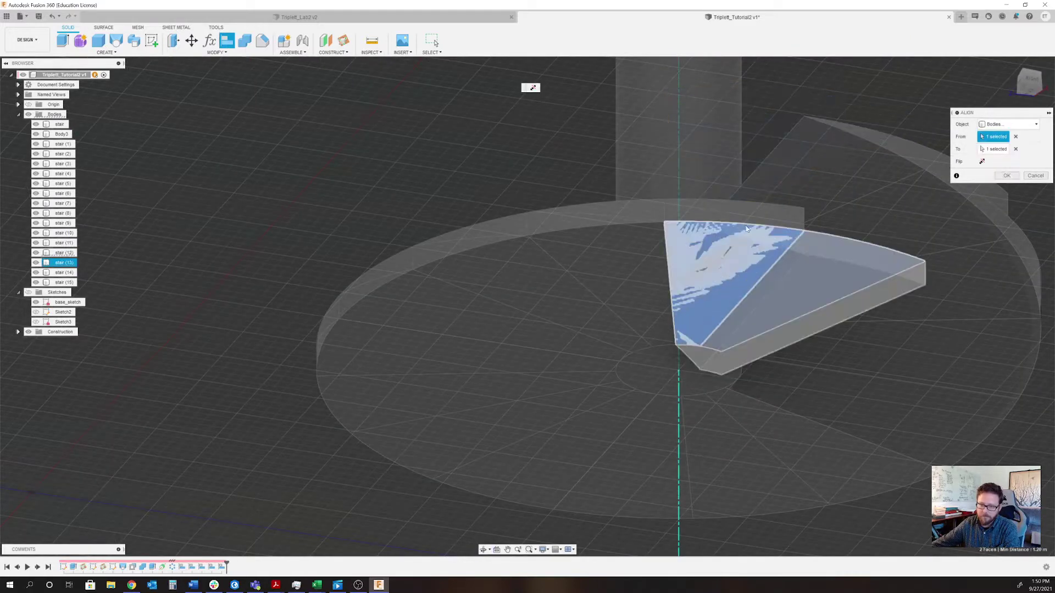
{"action": "left_click", "coordinate": [1016, 136]}
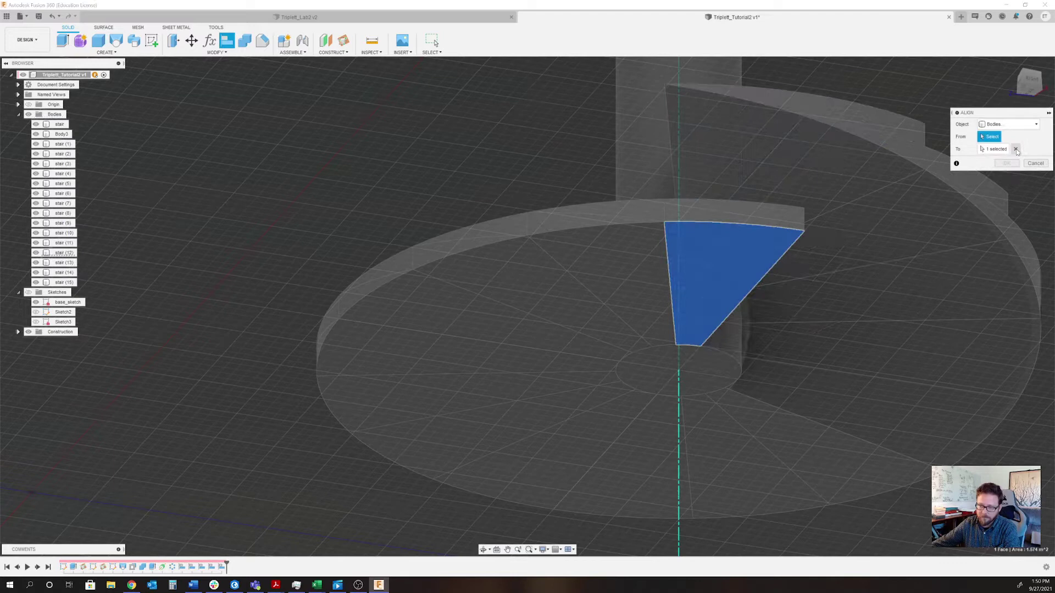
{"action": "left_click", "coordinate": [1016, 150]}
{"action": "left_click", "coordinate": [748, 261]}
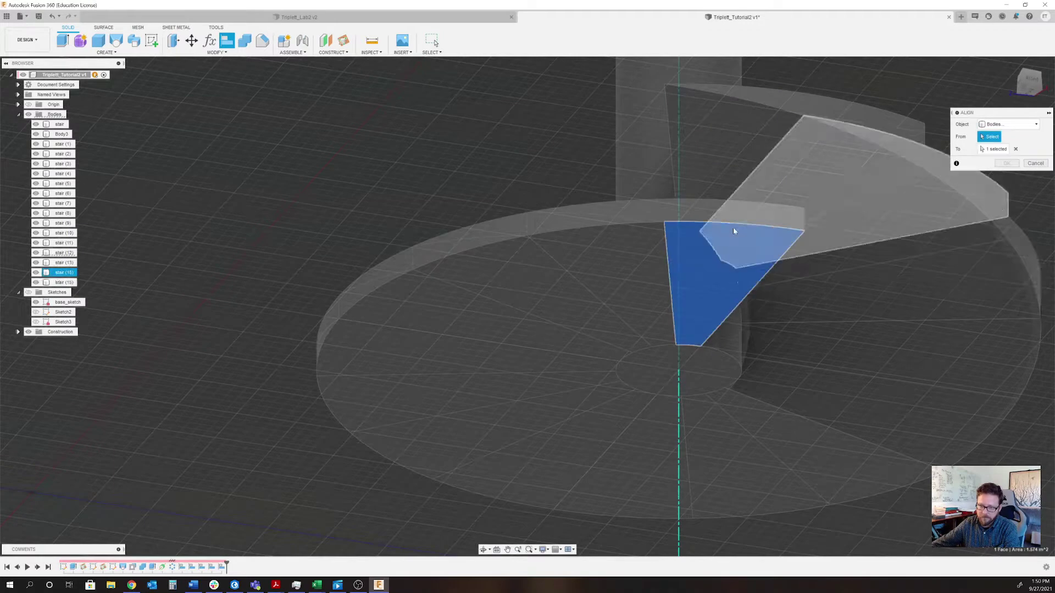
{"action": "middle_click_drag", "start_coordinate": [734, 229], "coordinate": [732, 309], "text": "shift"}
{"action": "left_click", "coordinate": [740, 92]}
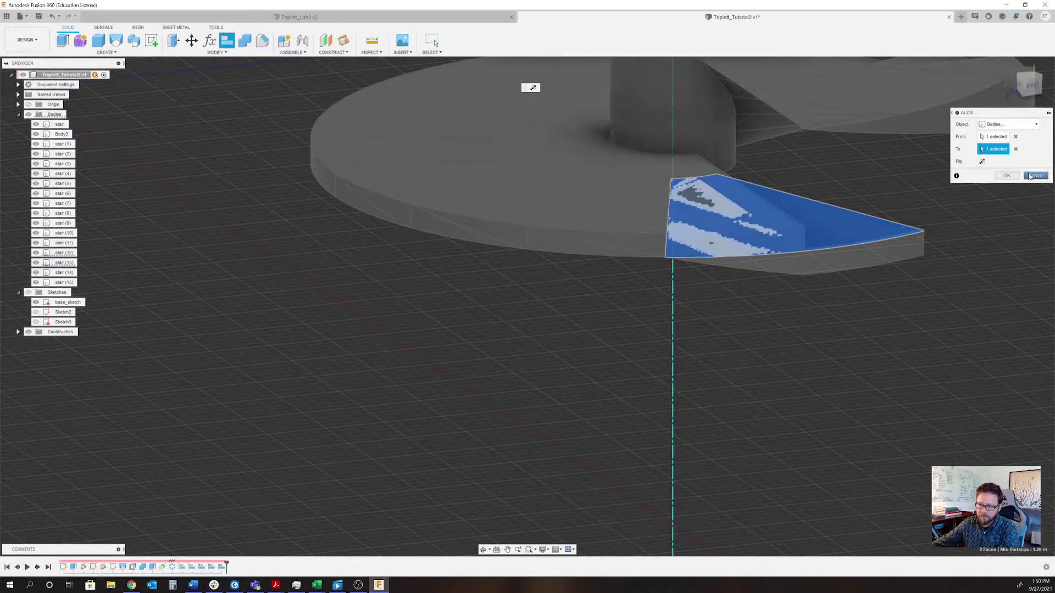
{"action": "key", "text": "Return"}
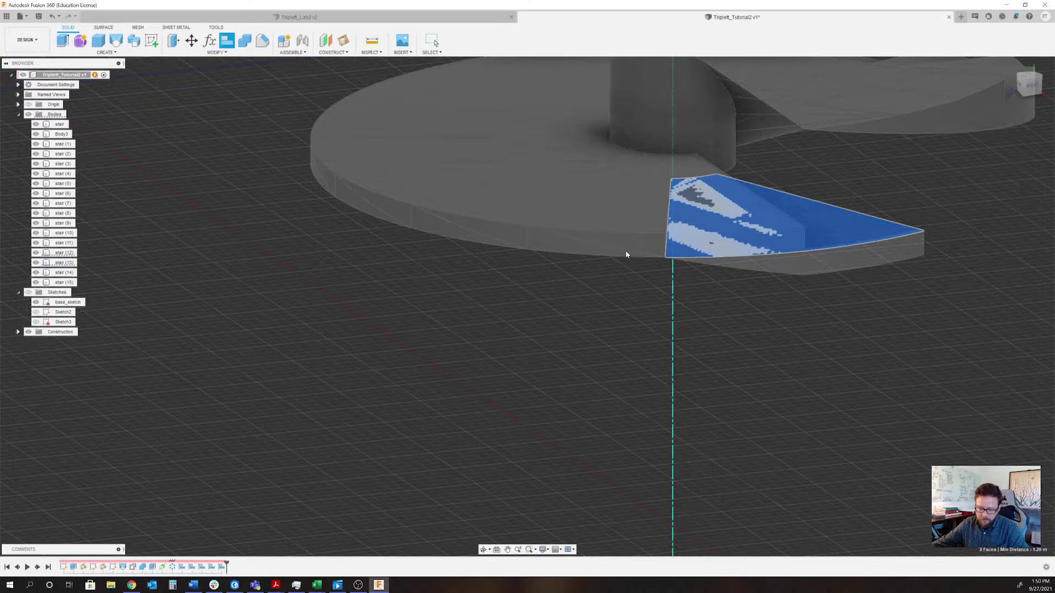
{"action": "key", "text": "Escape"}
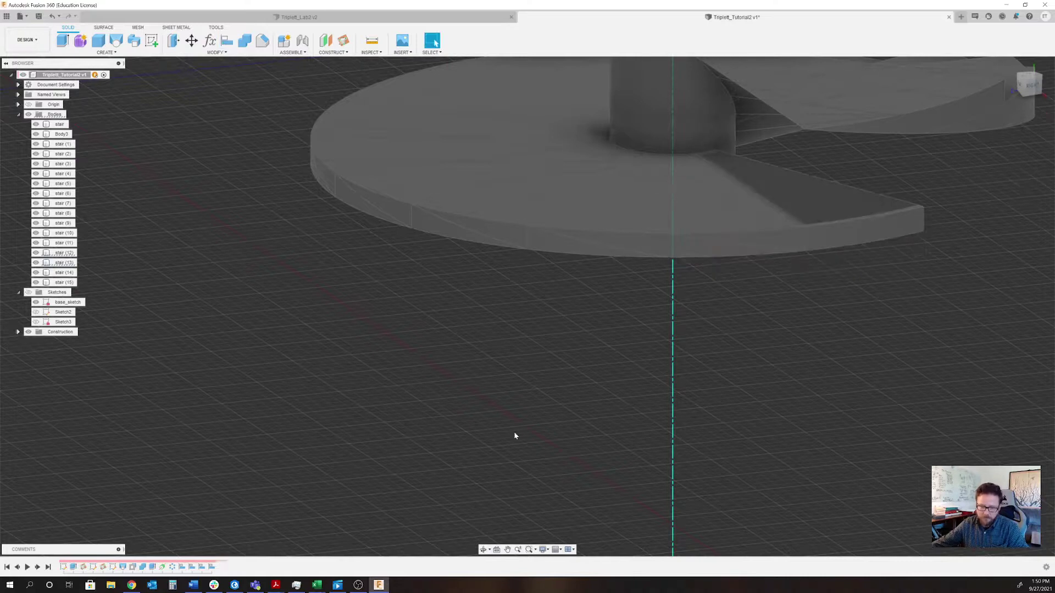
{"action": "left_click", "coordinate": [212, 567]}
{"action": "right_click", "coordinate": [213, 566]}
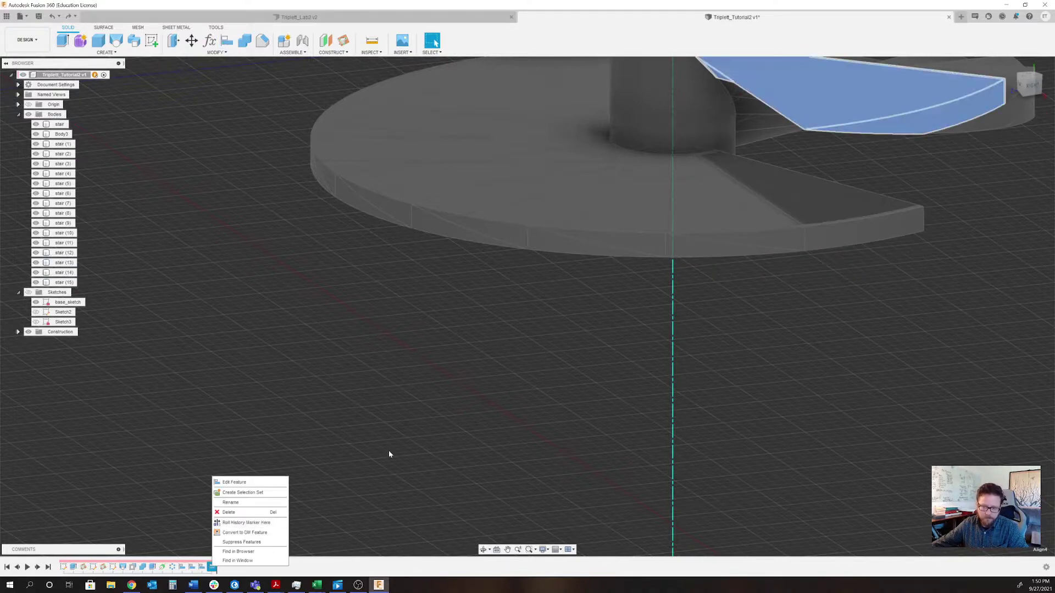
{"action": "left_click", "coordinate": [865, 217]}
- Redo the alignment of stair (13), placing its underside on the top face of stair (14)
{"action": "middle_click_drag", "start_coordinate": [901, 235], "coordinate": [858, 144], "text": "shift"}
{"action": "left_click", "coordinate": [876, 284]}
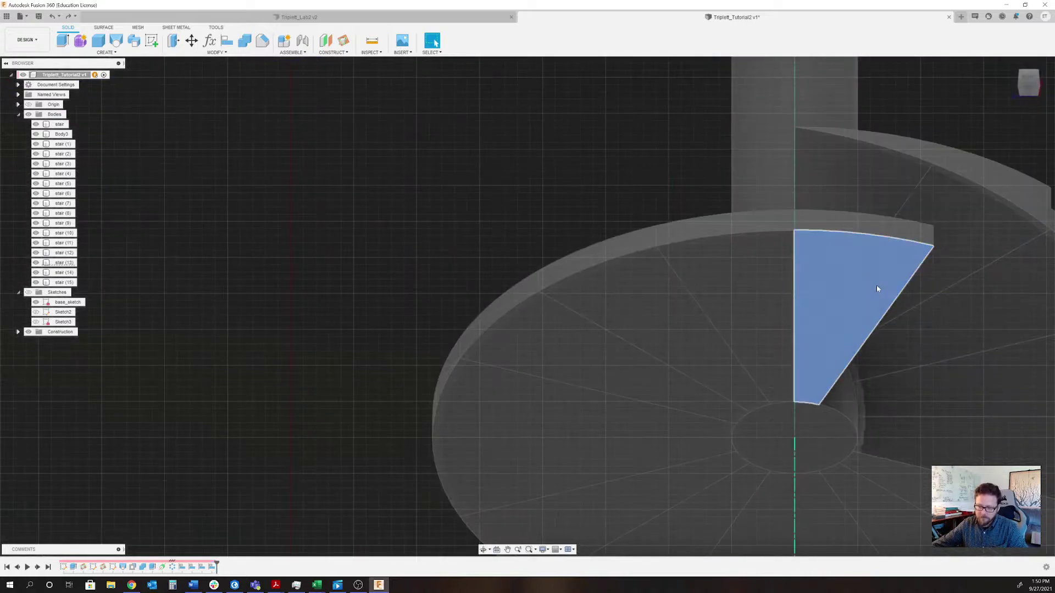
{"action": "right_click", "coordinate": [876, 284]}
{"action": "left_click", "coordinate": [875, 258]}
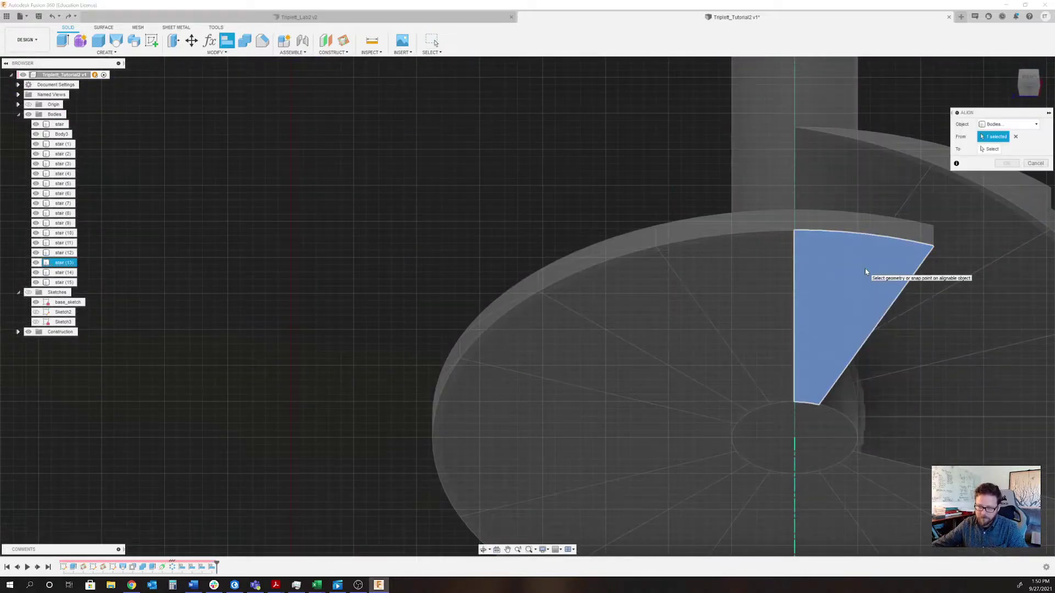
{"action": "middle_click_drag", "start_coordinate": [1013, 299], "coordinate": [1004, 393], "text": "shift"}
{"action": "left_click", "coordinate": [822, 268]}
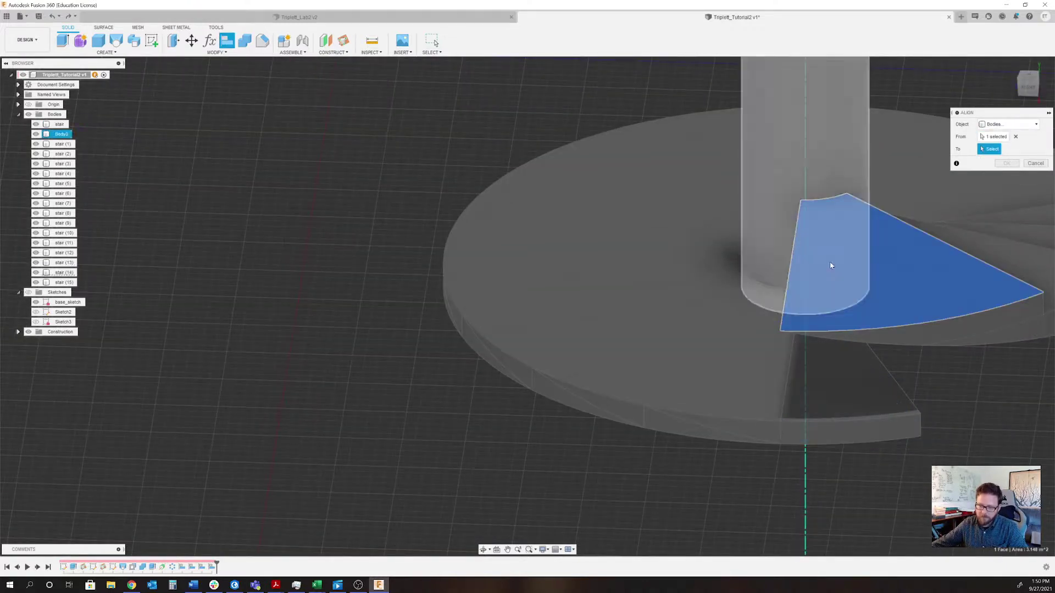
{"action": "left_click", "coordinate": [1016, 137]}
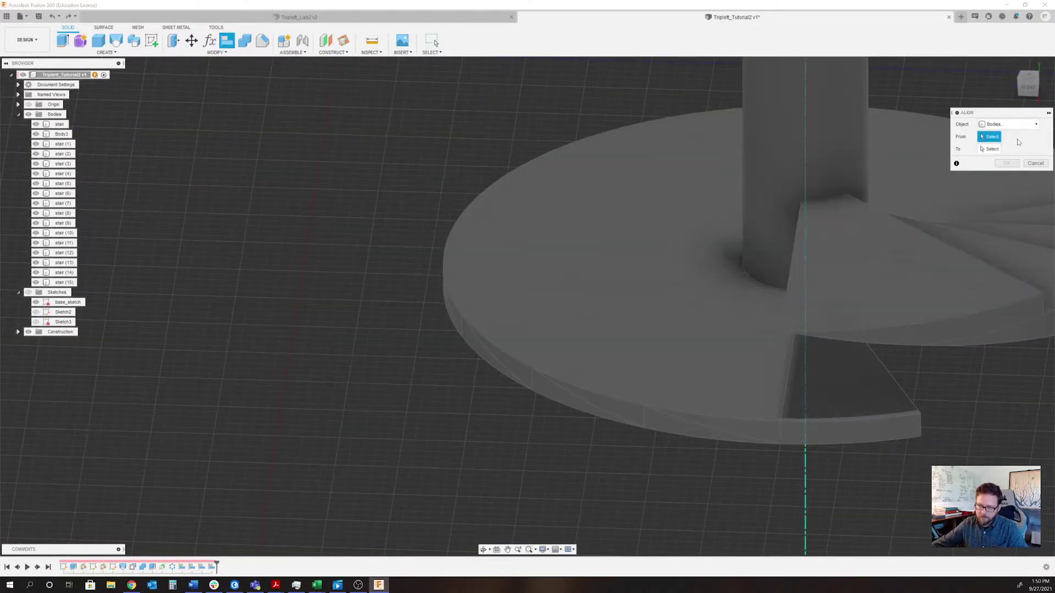
{"action": "middle_click_drag", "start_coordinate": [947, 358], "coordinate": [950, 321], "text": "shift"}
{"action": "left_click", "coordinate": [808, 486]}
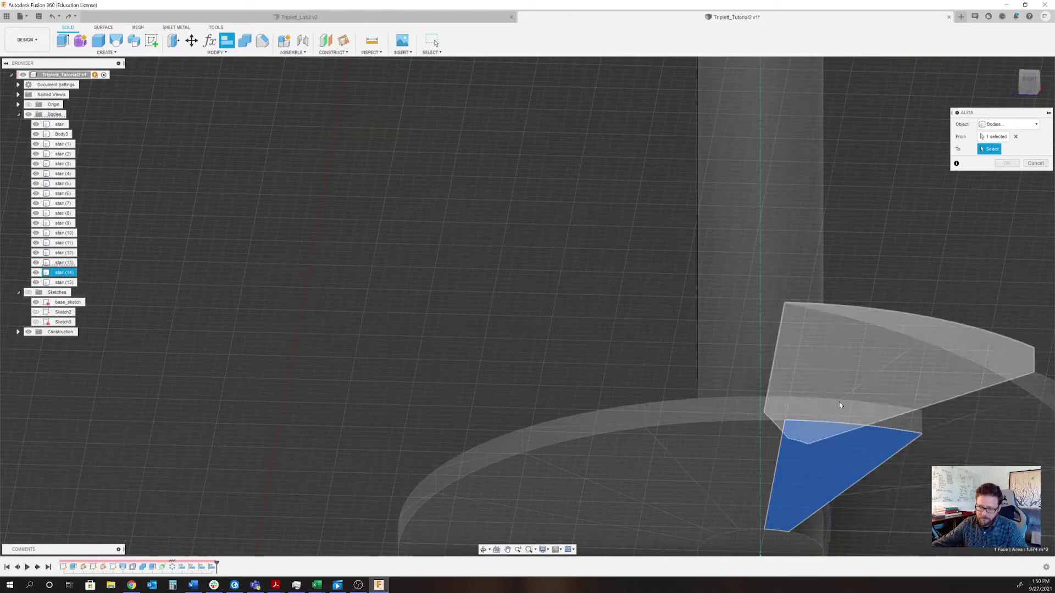
{"action": "middle_click_drag", "start_coordinate": [839, 401], "coordinate": [845, 411], "text": "shift"}
{"action": "left_click", "coordinate": [832, 242]}
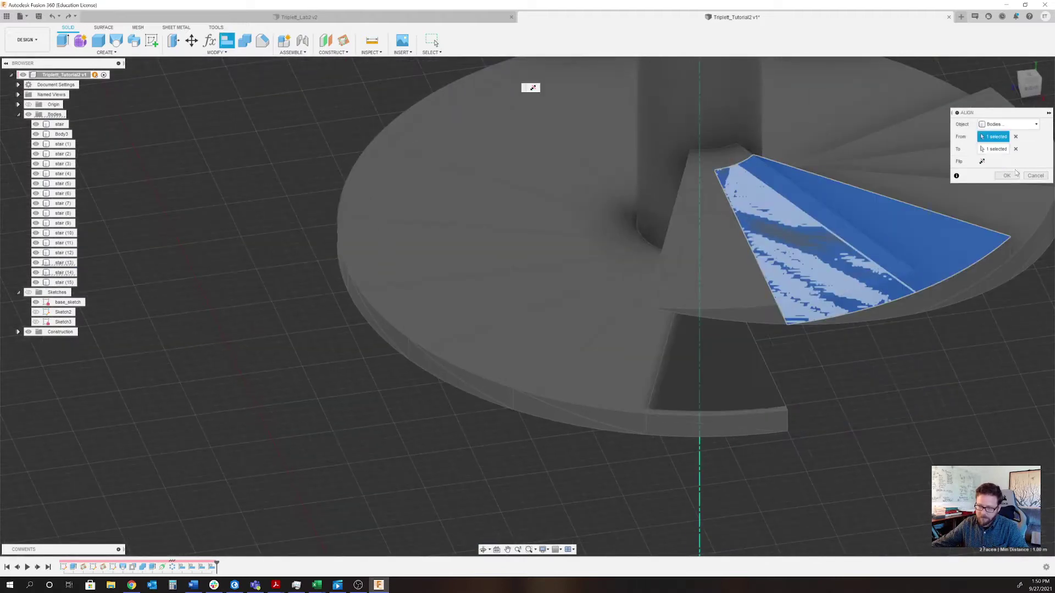
{"action": "left_click", "coordinate": [1007, 175]}
- Align the underside of stair (12) to the top face of stair (13)
{"action": "middle_click_drag", "start_coordinate": [1017, 176], "coordinate": [882, 311], "text": "shift"}
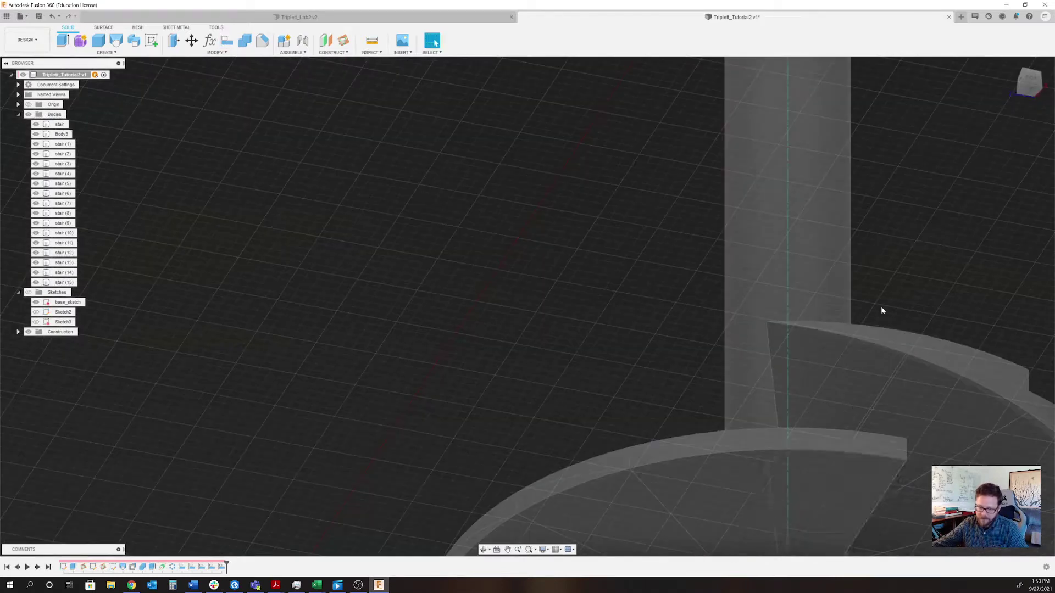
{"action": "right_click", "coordinate": [812, 481]}
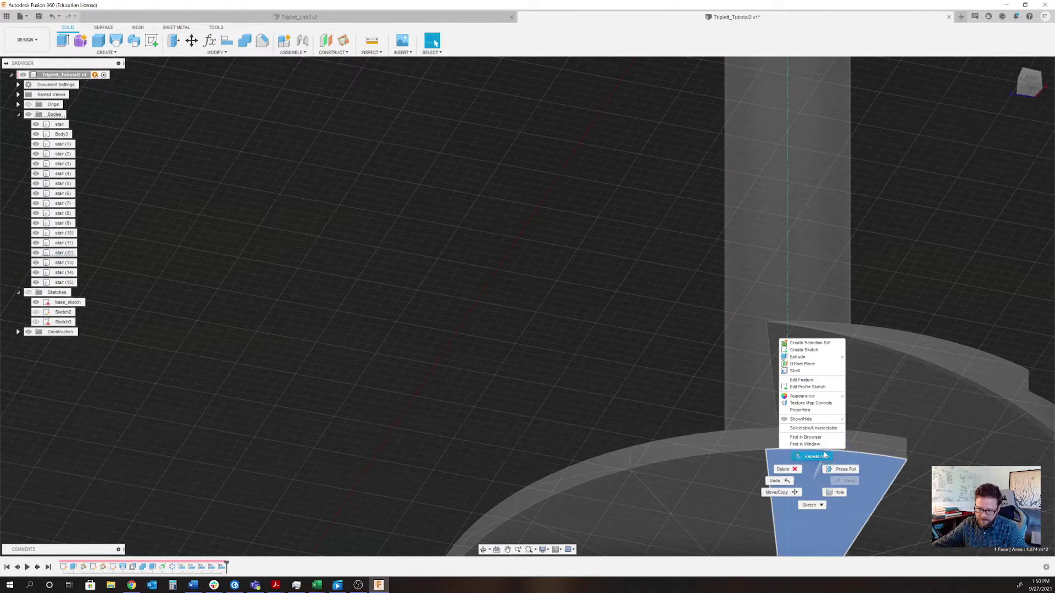
{"action": "left_click", "coordinate": [823, 457]}
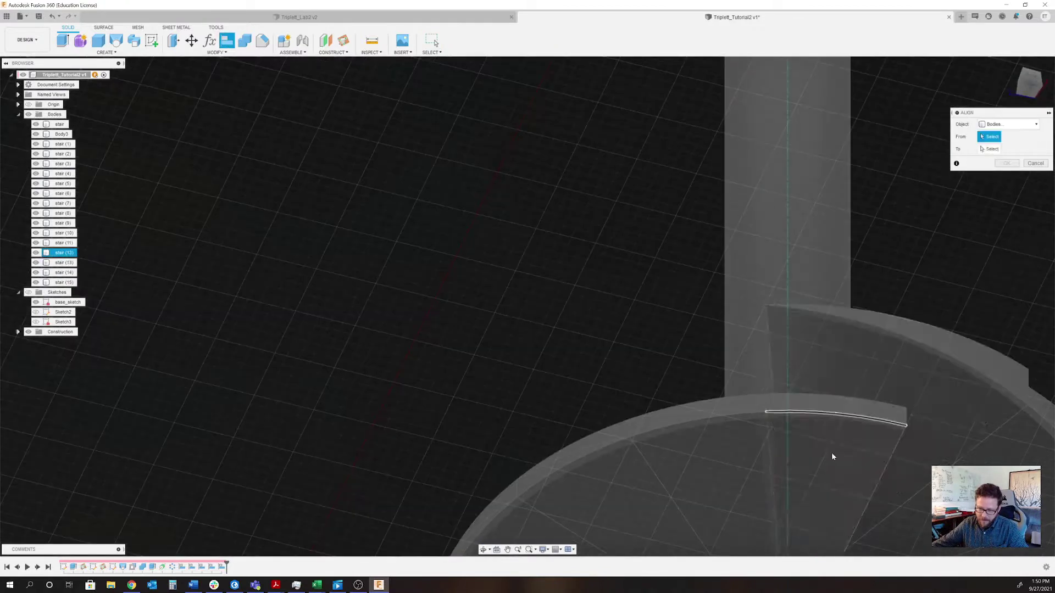
{"action": "left_click", "coordinate": [816, 481]}
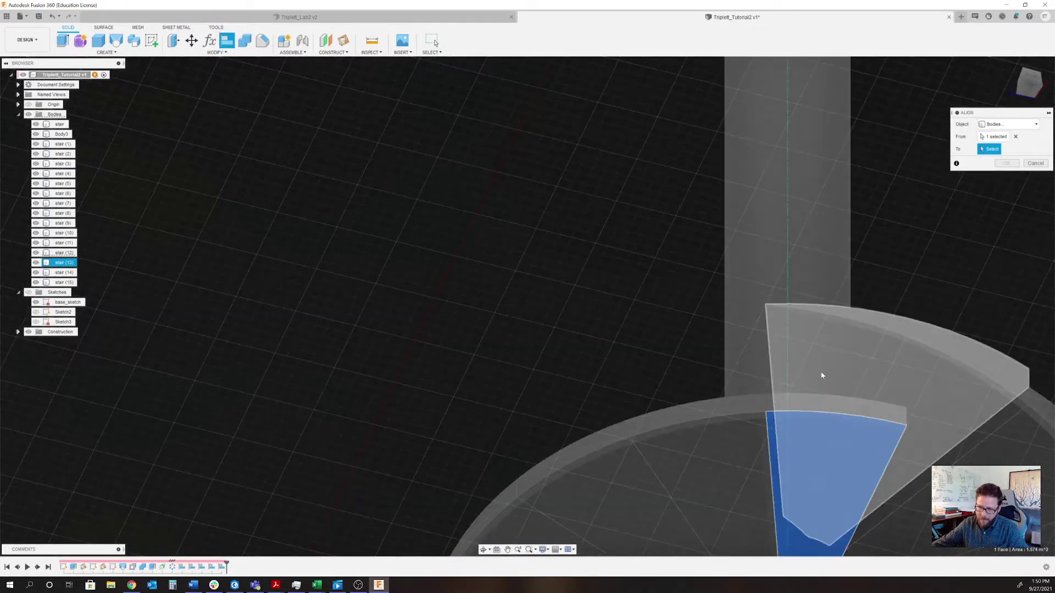
{"action": "middle_click_drag", "start_coordinate": [821, 379], "coordinate": [823, 318], "text": "shift"}
{"action": "left_click", "coordinate": [822, 318]}
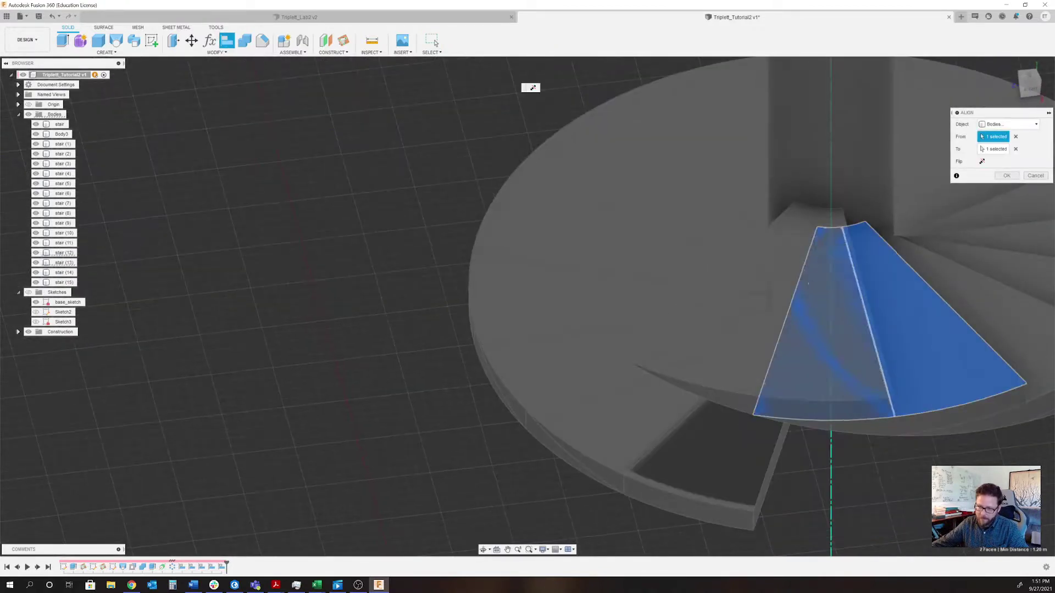
{"action": "left_click", "coordinate": [1006, 176]}
- Align the underside of stair (11) to the top face of stair (12)
{"action": "middle_click_drag", "start_coordinate": [1005, 177], "coordinate": [852, 440], "text": "shift"}
{"action": "scroll", "coordinate": [827, 346], "scroll_direction": "up", "scroll_amount": 5}
{"action": "right_click", "coordinate": [852, 444]}
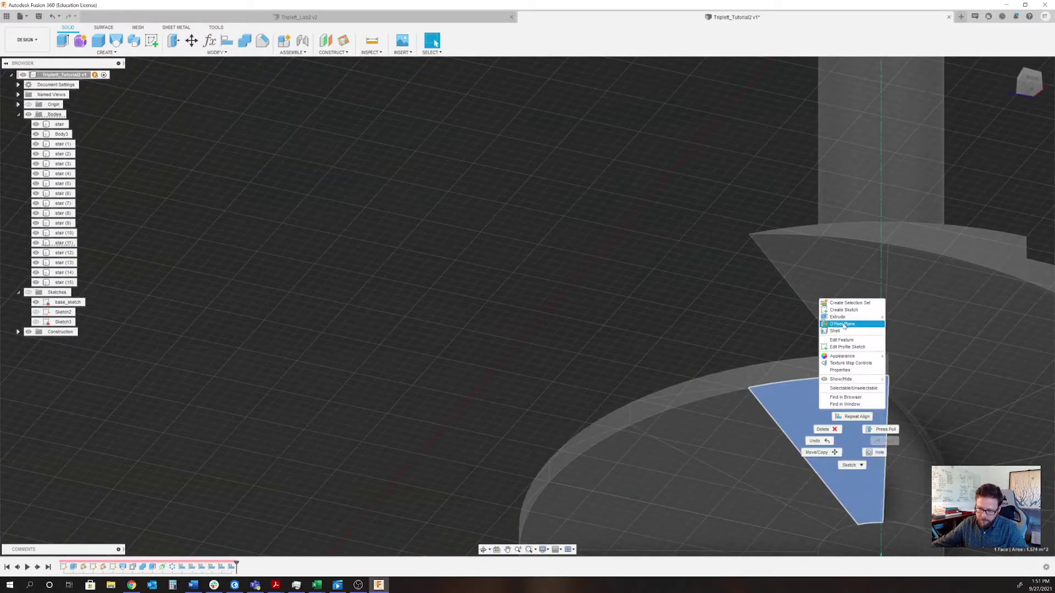
{"action": "left_click", "coordinate": [849, 417]}
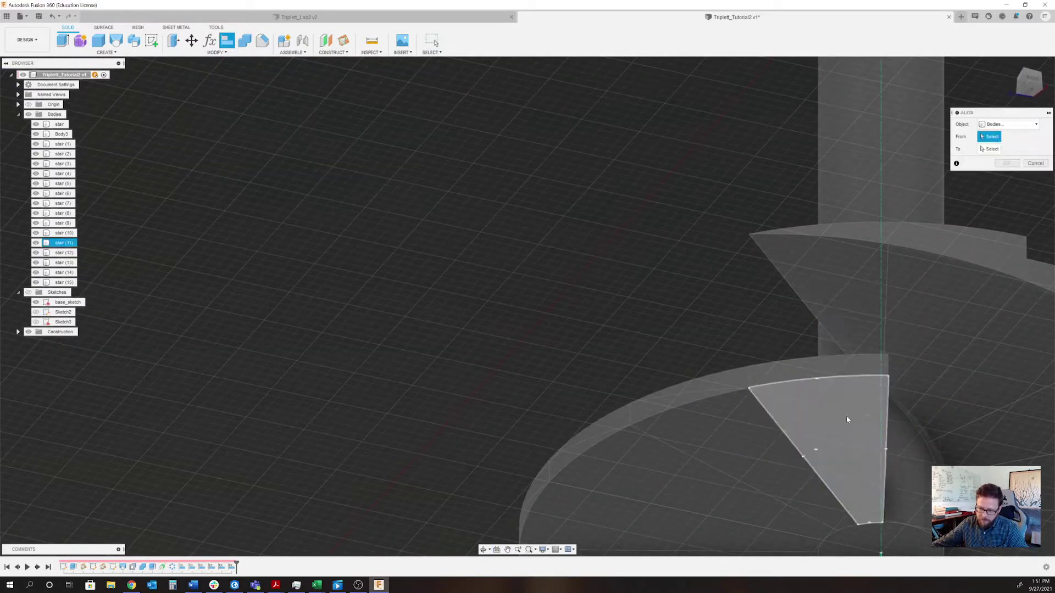
{"action": "left_click", "coordinate": [847, 420]}
{"action": "middle_click_drag", "start_coordinate": [814, 369], "coordinate": [810, 202], "text": "shift"}
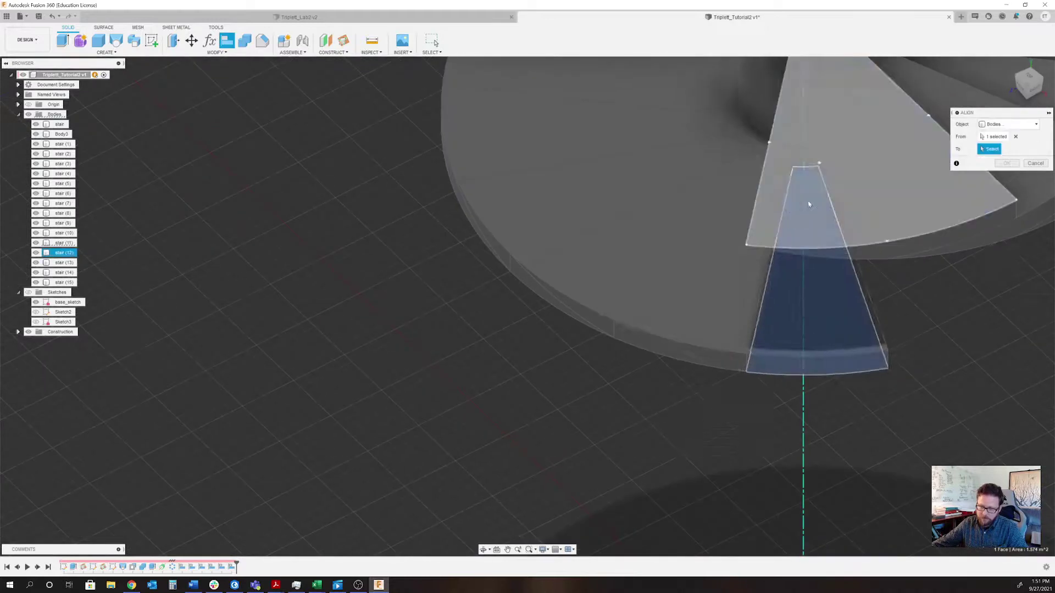
{"action": "left_click", "coordinate": [809, 204]}
{"action": "middle_click_drag", "start_coordinate": [749, 405], "coordinate": [724, 396], "text": "shift"}
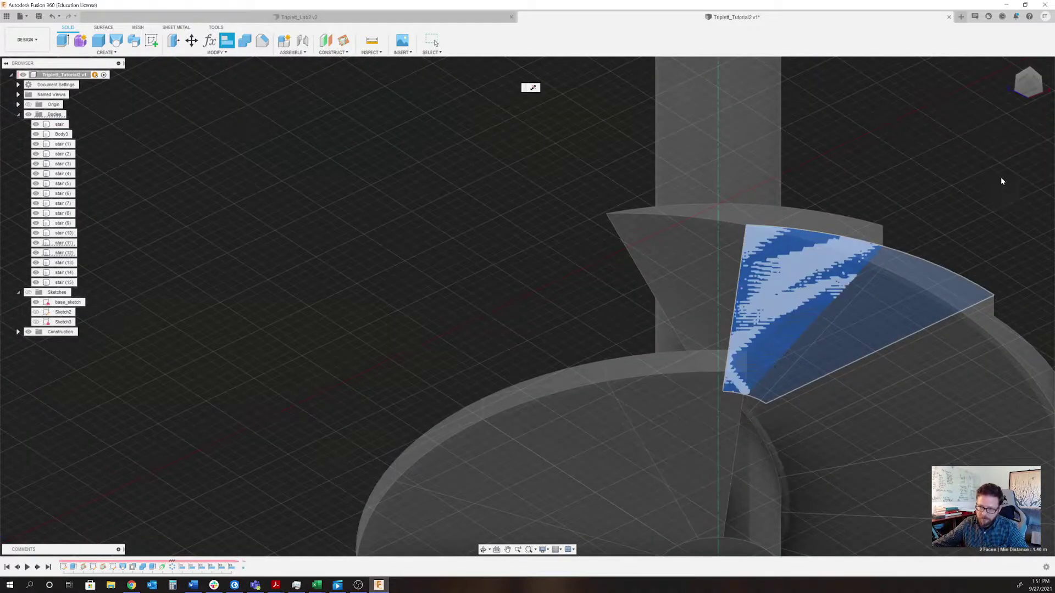
{"action": "left_click", "coordinate": [1007, 175]}
- Align the underside of stair (10) to the top face of stair (11)
{"action": "right_click", "coordinate": [723, 431]}
{"action": "left_click", "coordinate": [694, 416]}
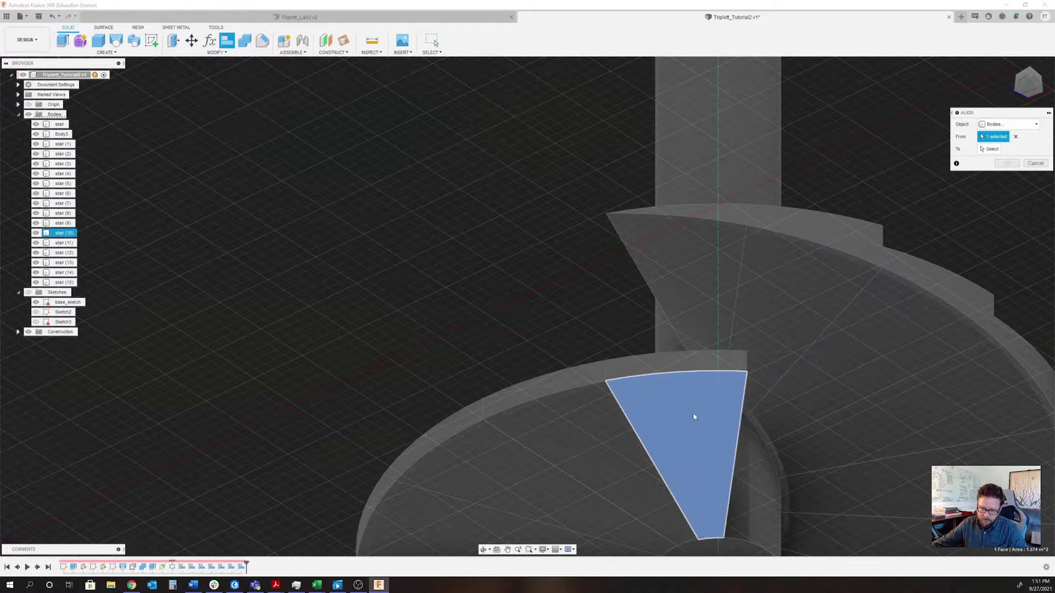
{"action": "left_click", "coordinate": [694, 416]}
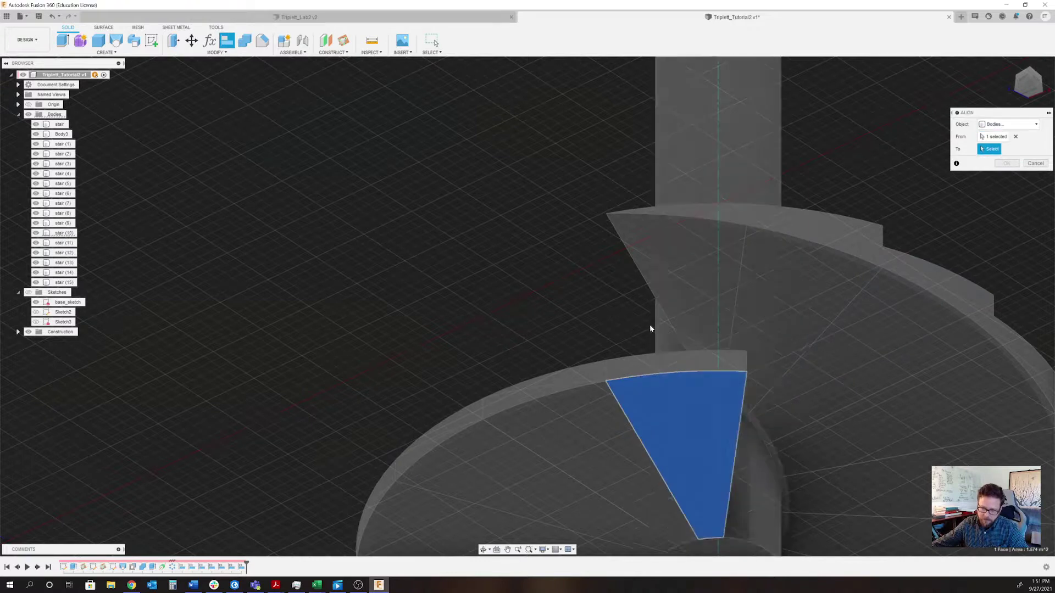
{"action": "middle_click_drag", "start_coordinate": [652, 324], "coordinate": [848, 306], "text": "shift"}
{"action": "left_click", "coordinate": [823, 474]}
{"action": "left_click", "coordinate": [1004, 176]}
- Align the underside of stair (9) to the top face of stair (10)
{"action": "right_click", "coordinate": [965, 296]}
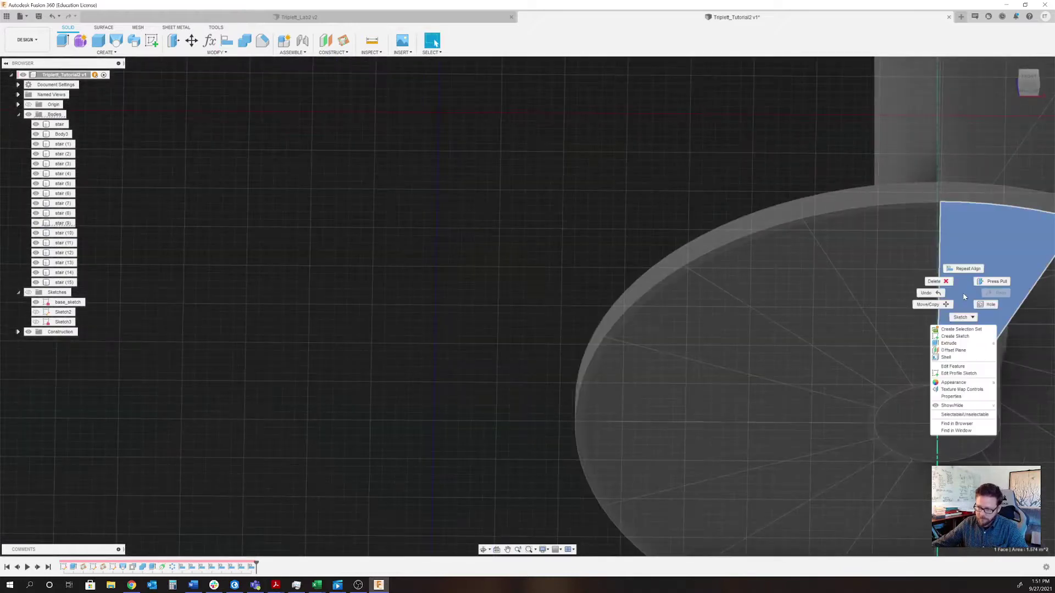
{"action": "left_click", "coordinate": [968, 269]}
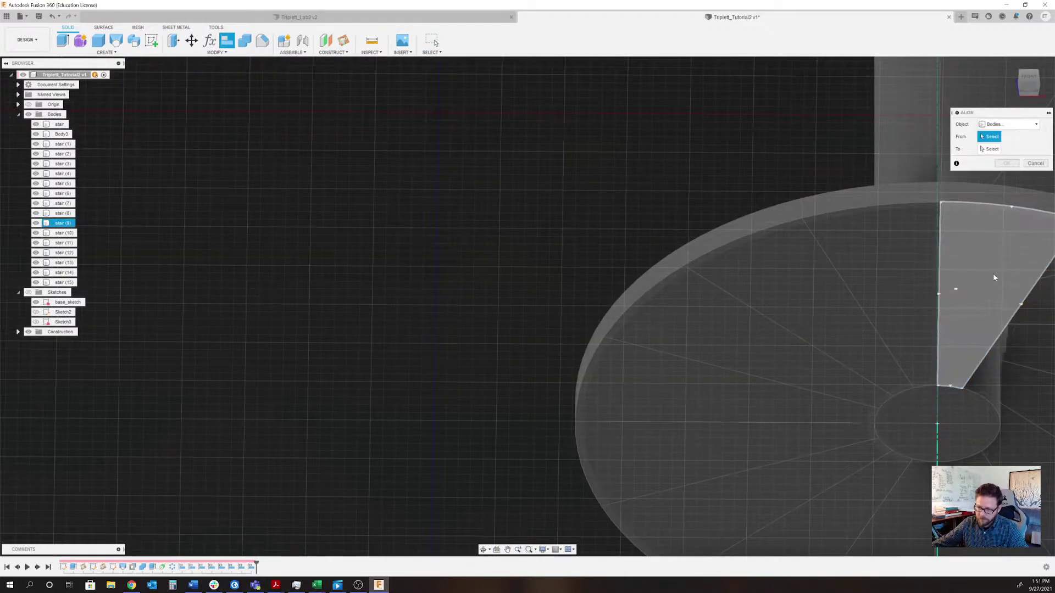
{"action": "left_click", "coordinate": [970, 286]}
{"action": "middle_click_drag", "start_coordinate": [970, 286], "coordinate": [803, 255], "text": "shift"}
{"action": "left_click", "coordinate": [803, 255]}
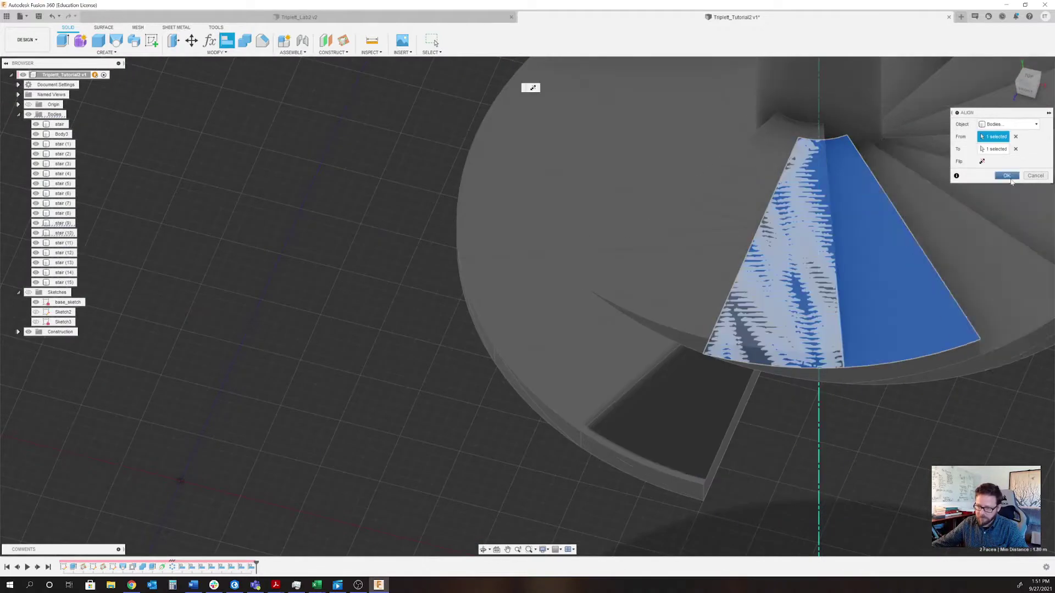
{"action": "left_click", "coordinate": [1011, 179]}
- Align the underside of stair (8) to the top face of stair (9)
{"action": "middle_click_drag", "start_coordinate": [813, 517], "coordinate": [774, 305], "text": "shift"}
{"action": "right_click", "coordinate": [774, 306]}
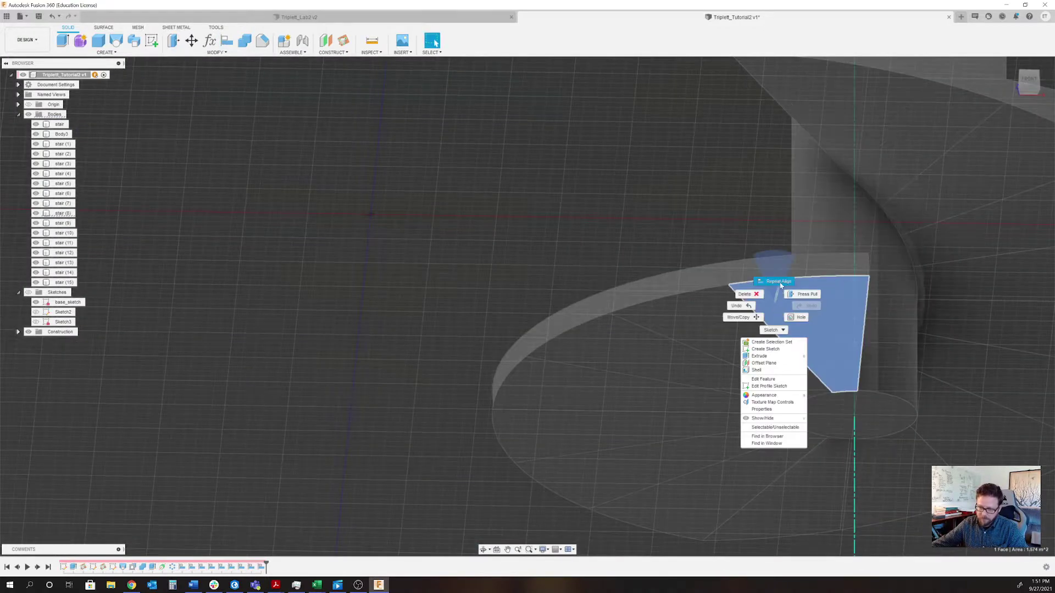
{"action": "left_click", "coordinate": [781, 285]}
{"action": "middle_click_drag", "start_coordinate": [785, 245], "coordinate": [798, 314], "text": "shift"}
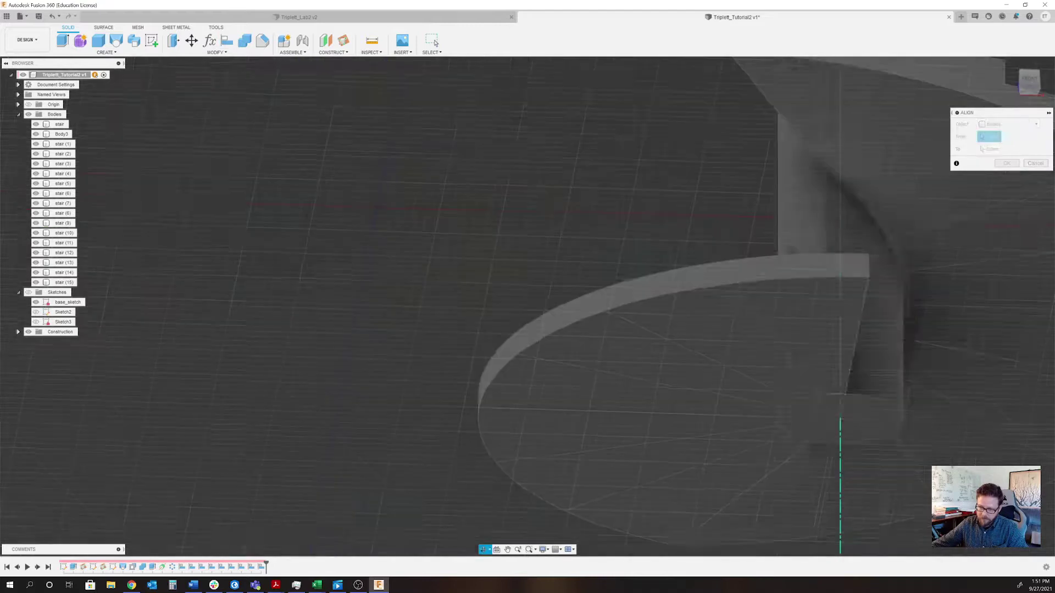
- Align the underside of stair (8) to the top face of stair (9)
{"action": "left_click", "coordinate": [798, 314]}
{"action": "middle_click_drag", "start_coordinate": [795, 247], "coordinate": [800, 407], "text": "shift"}
{"action": "middle_click_drag", "start_coordinate": [805, 292], "coordinate": [739, 498]}
{"action": "left_click", "coordinate": [794, 246]}
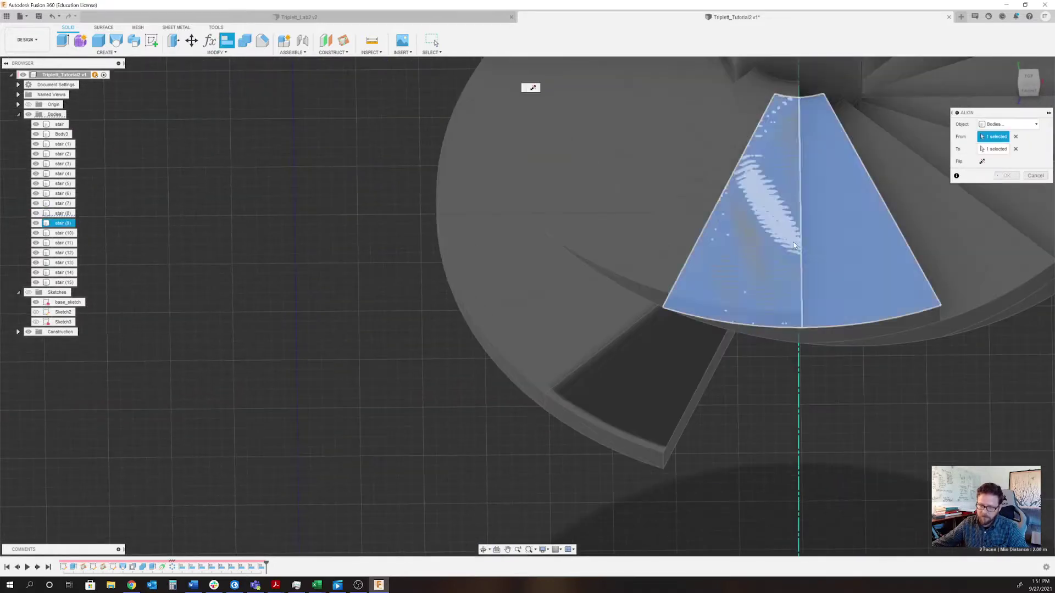
{"action": "left_click", "coordinate": [1005, 179]}
- Align the underside of stair (7) to the top face of stair (8)
{"action": "middle_click_drag", "start_coordinate": [901, 428], "coordinate": [773, 376], "text": "shift"}
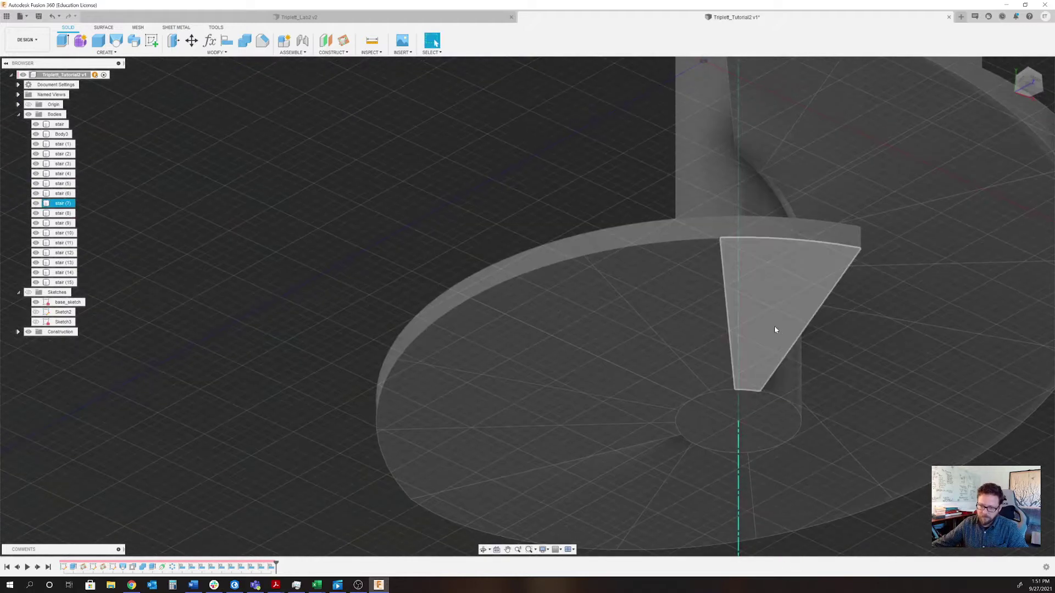
{"action": "left_click", "coordinate": [773, 324]}
{"action": "right_click", "coordinate": [774, 325]}
{"action": "left_click", "coordinate": [778, 301]}
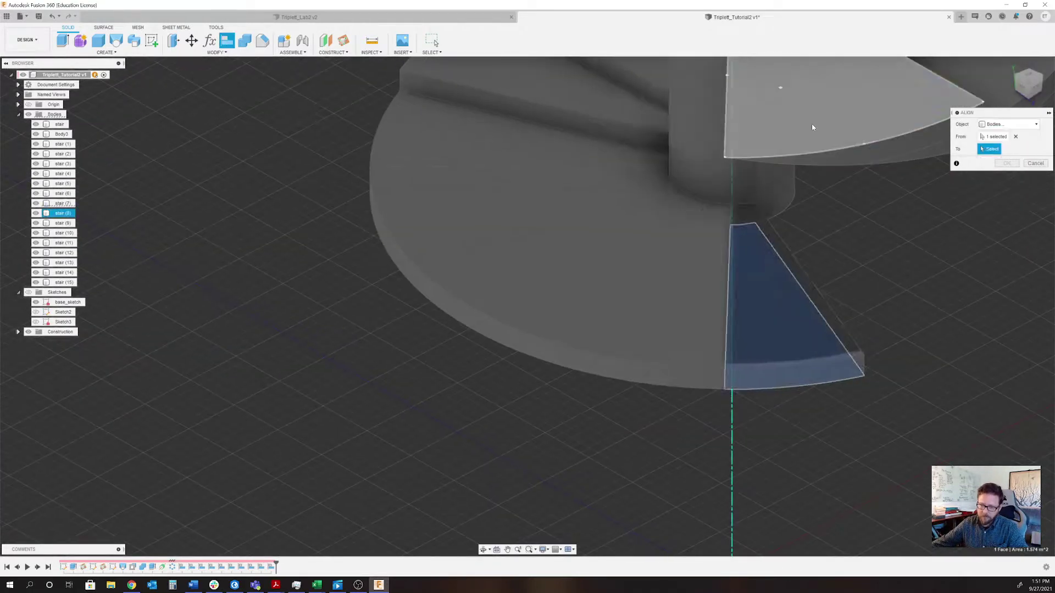
{"action": "left_click", "coordinate": [813, 122]}
{"action": "left_click", "coordinate": [1010, 177]}
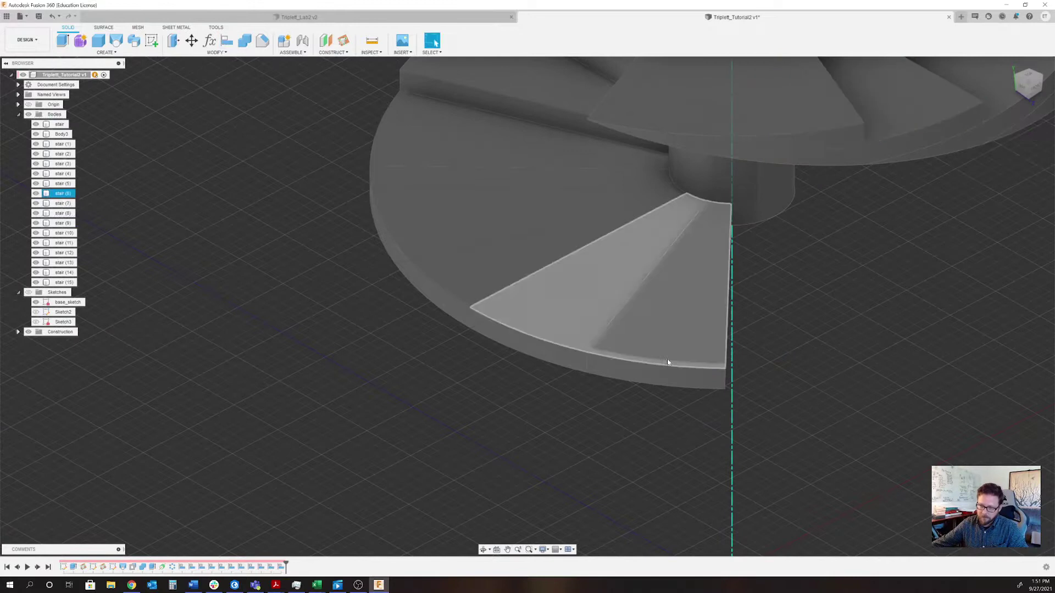
- Align the underside of stair (6) to the top face of stair (7)
{"action": "middle_click_drag", "start_coordinate": [669, 364], "coordinate": [662, 275], "text": "shift"}
{"action": "left_click", "coordinate": [665, 404]}
{"action": "right_click", "coordinate": [665, 404]}
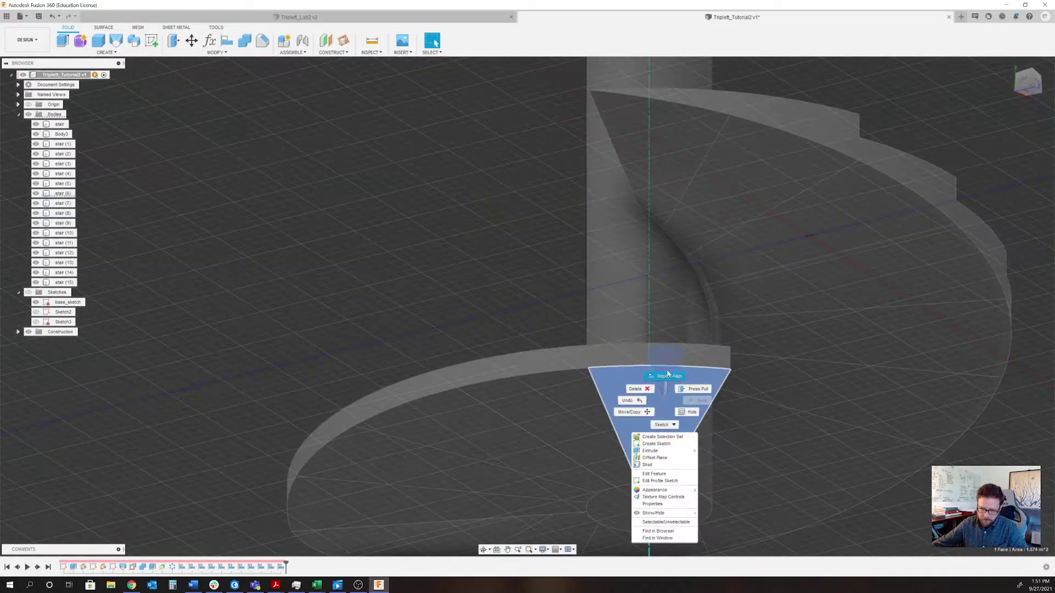
{"action": "left_click", "coordinate": [666, 379]}
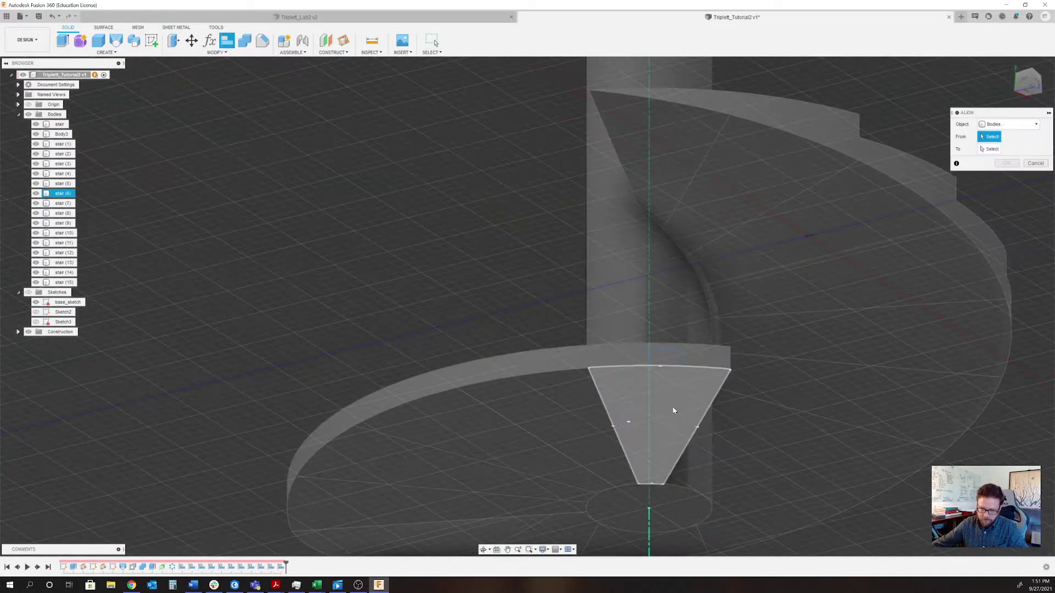
{"action": "left_click", "coordinate": [670, 398]}
{"action": "middle_click_drag", "start_coordinate": [667, 361], "coordinate": [687, 164], "text": "shift"}
{"action": "left_click", "coordinate": [687, 164]}
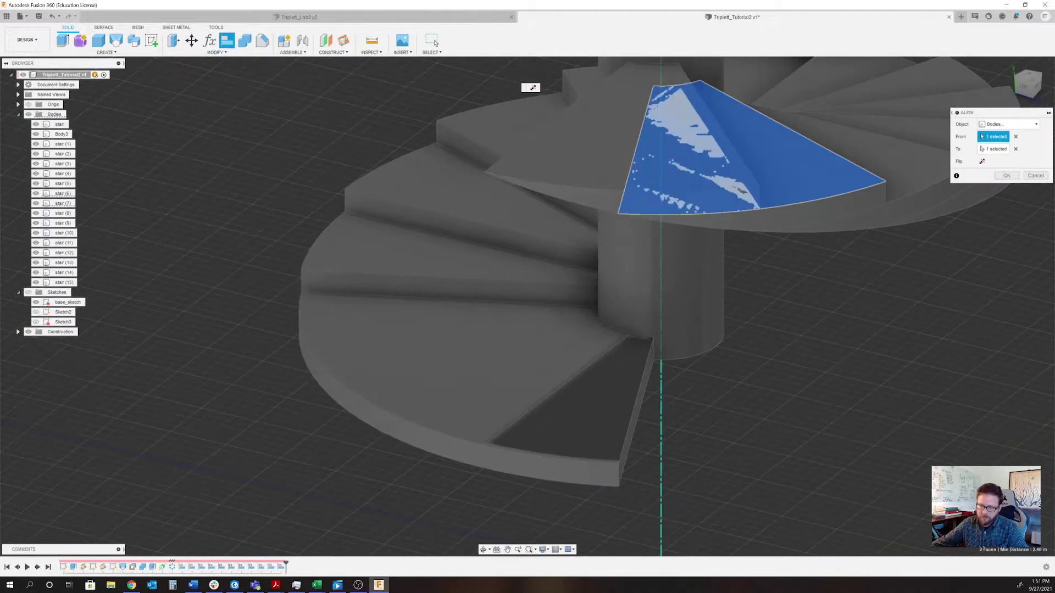
{"action": "left_click", "coordinate": [1004, 175]}
- Align the underside of stair (5) to the top face of stair (6)
{"action": "middle_click_drag", "start_coordinate": [737, 350], "coordinate": [731, 280], "text": "shift"}
{"action": "right_click", "coordinate": [724, 259]}
{"action": "left_click", "coordinate": [729, 232]}
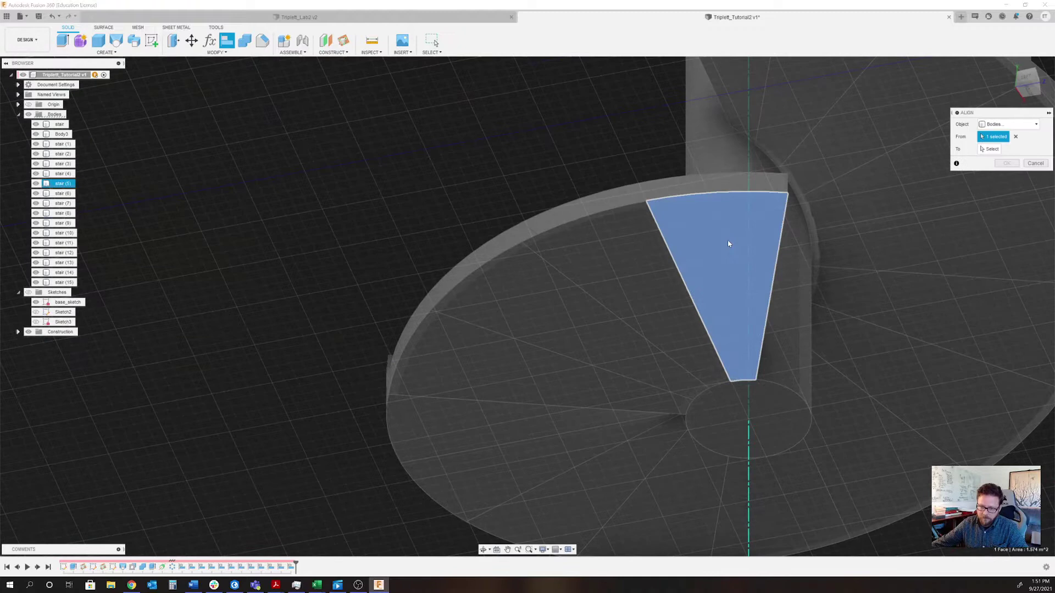
{"action": "left_click", "coordinate": [760, 237]}
{"action": "middle_click_drag", "start_coordinate": [760, 237], "coordinate": [736, 133], "text": "shift"}
{"action": "left_click", "coordinate": [736, 133]}
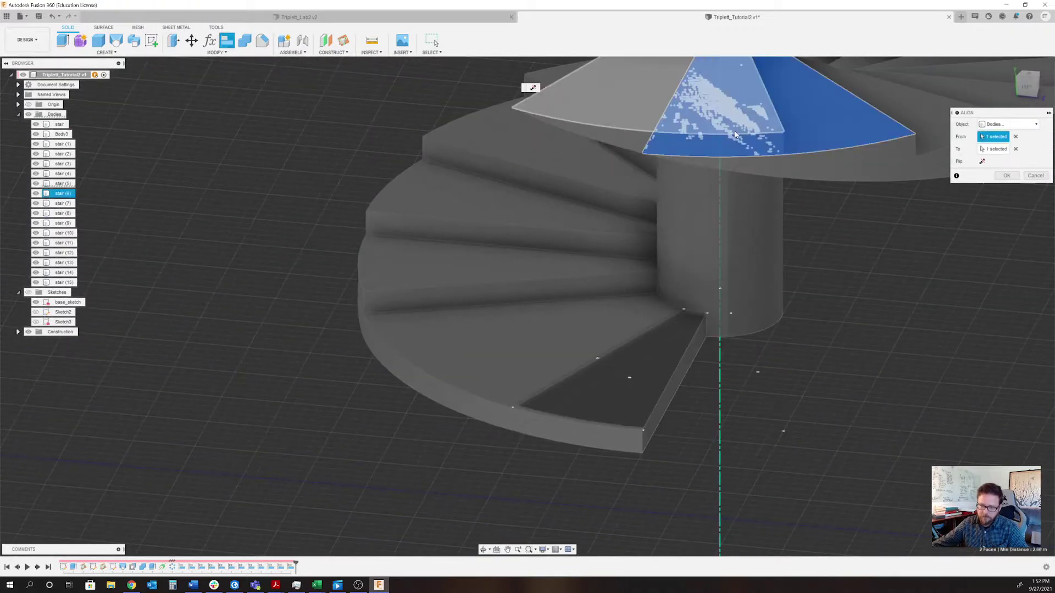
{"action": "left_click", "coordinate": [1010, 177]}
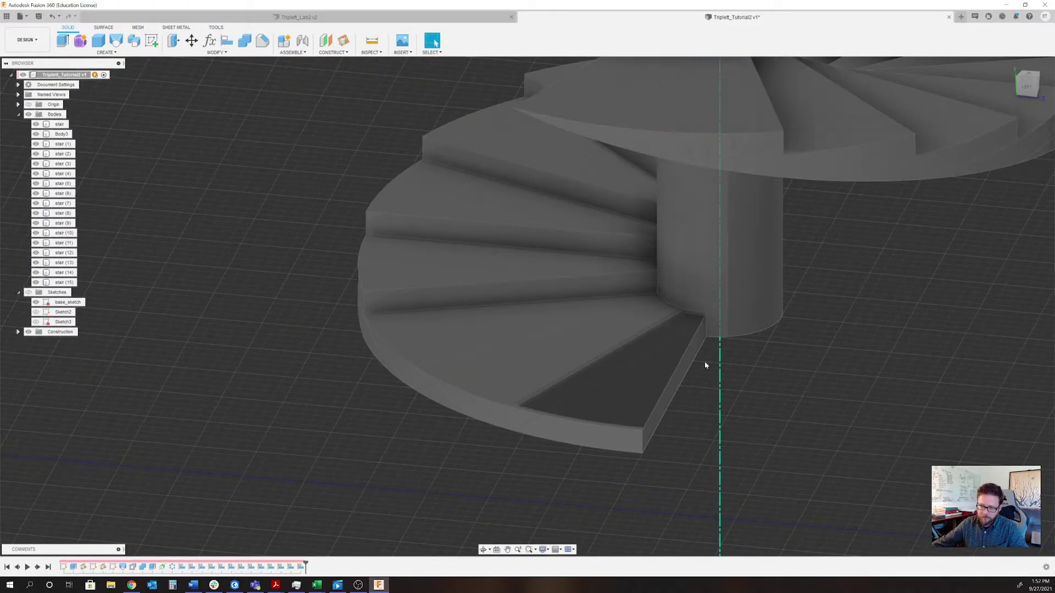
- Align the underside of stair (4) to the top face of stair (5)
{"action": "middle_click_drag", "start_coordinate": [705, 361], "coordinate": [651, 274], "text": "shift"}
{"action": "left_click", "coordinate": [646, 311]}
{"action": "right_click", "coordinate": [646, 312]}
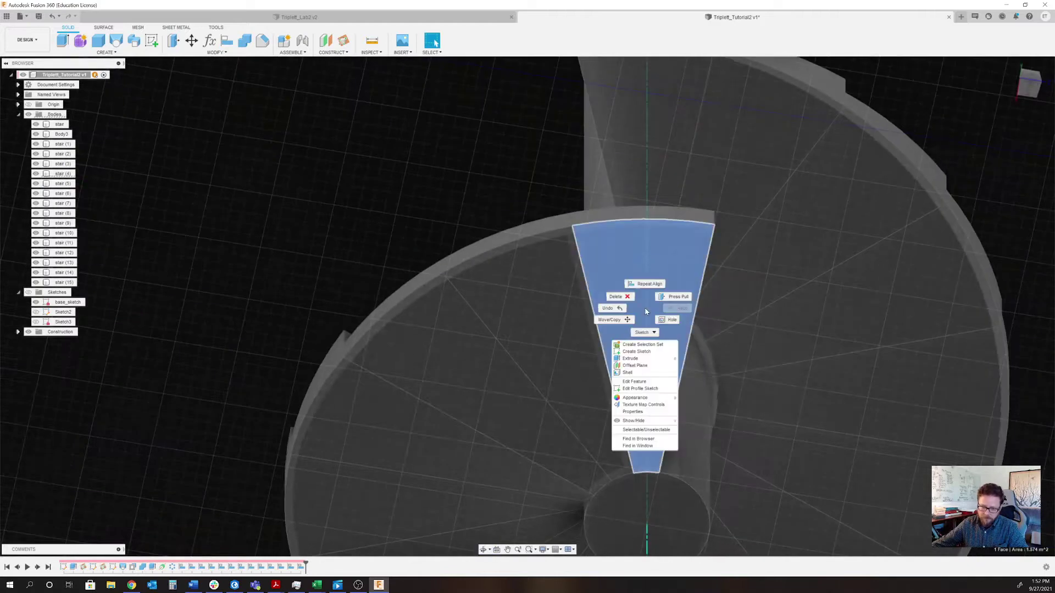
{"action": "left_click", "coordinate": [647, 284]}
{"action": "middle_click_drag", "start_coordinate": [643, 299], "coordinate": [675, 343], "text": "shift"}
{"action": "left_click", "coordinate": [672, 283]}
{"action": "scroll", "coordinate": [675, 343], "scroll_direction": "up", "scroll_amount": 3}
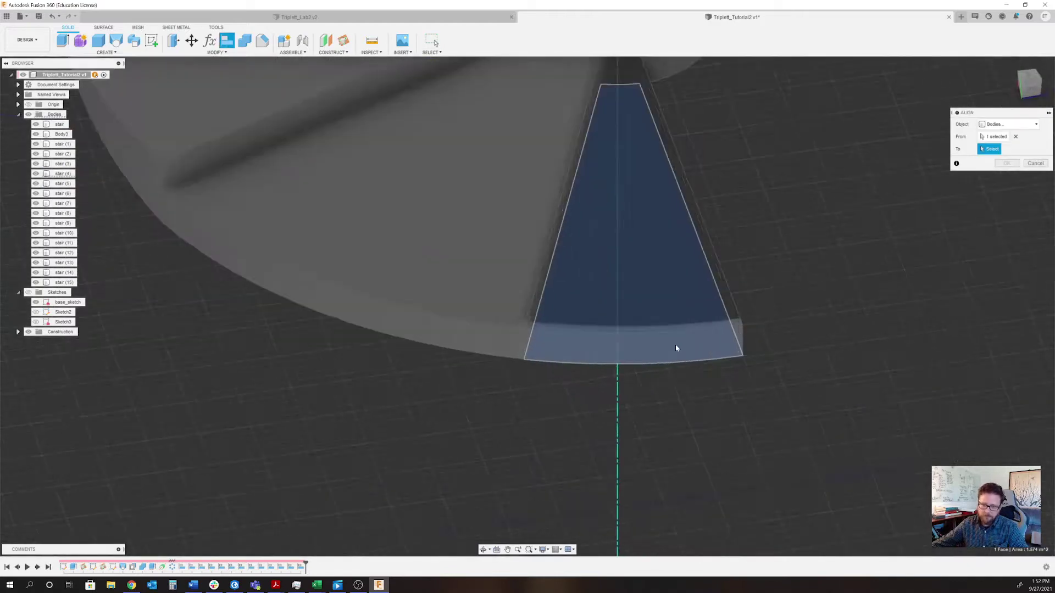
{"action": "scroll", "coordinate": [653, 273], "scroll_direction": "down", "scroll_amount": 1}
{"action": "scroll", "coordinate": [653, 274], "scroll_direction": "down", "scroll_amount": 2}
{"action": "middle_click_drag", "start_coordinate": [650, 280], "coordinate": [685, 172], "text": "shift"}
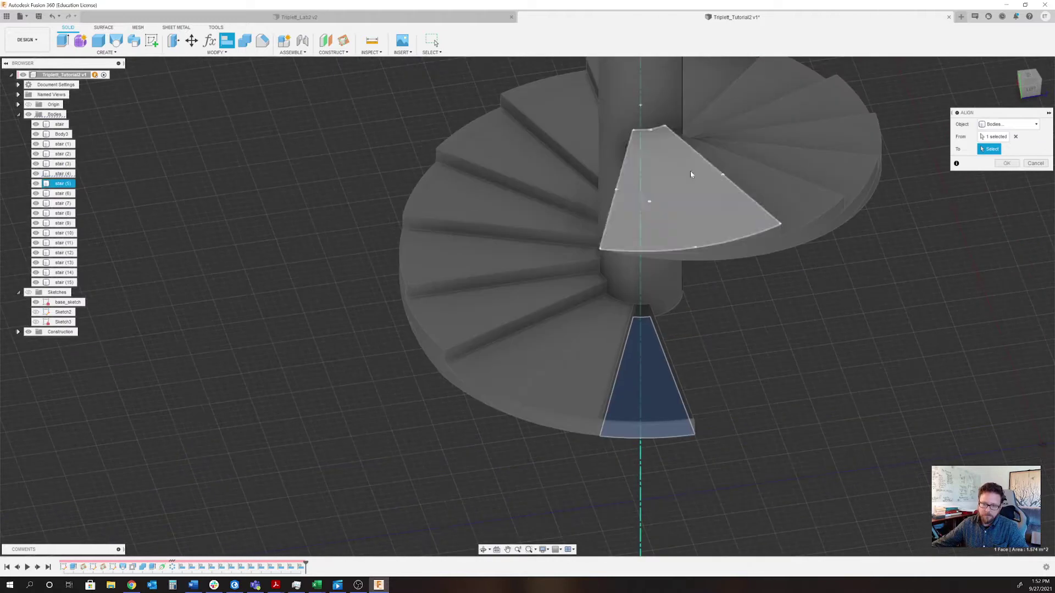
{"action": "left_click", "coordinate": [652, 181]}
{"action": "left_click", "coordinate": [1007, 176]}
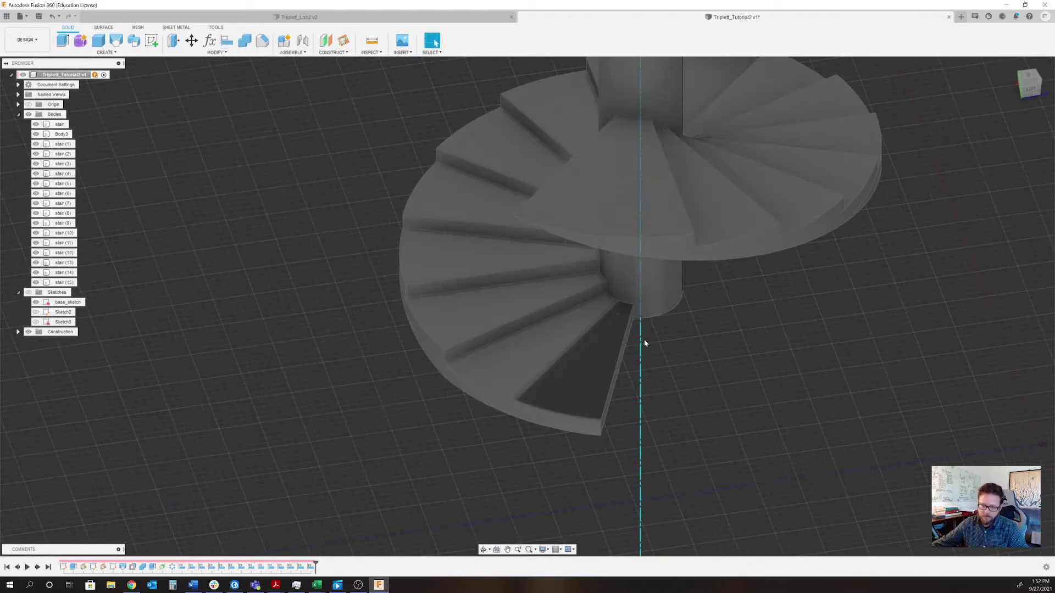
- Align the underside of stair (3) to the top face of stair (4)
{"action": "middle_click_drag", "start_coordinate": [644, 338], "coordinate": [648, 278], "text": "shift"}
{"action": "right_click", "coordinate": [646, 278]}
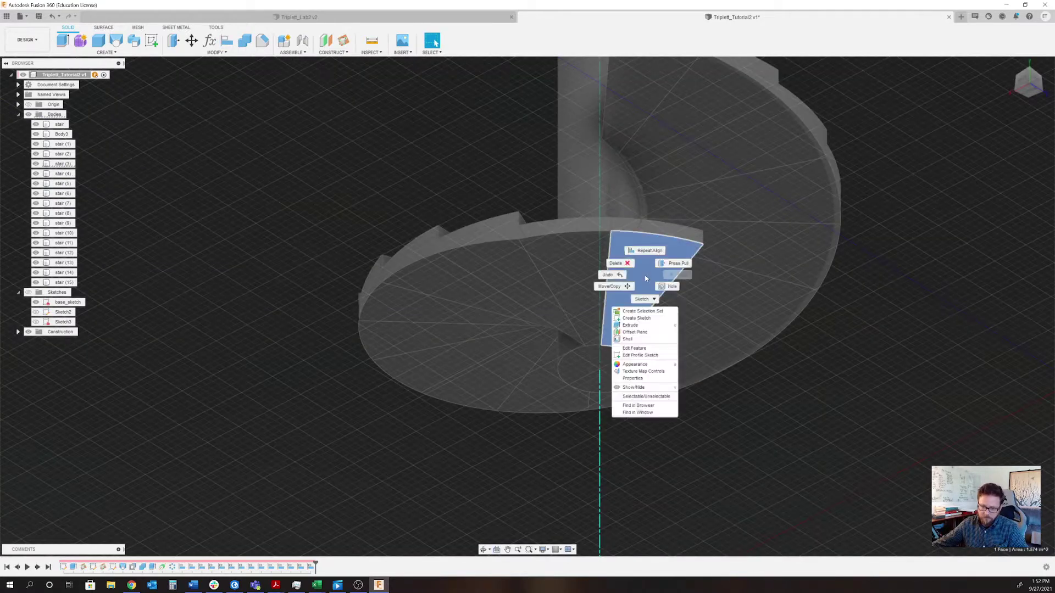
{"action": "left_click", "coordinate": [646, 253]}
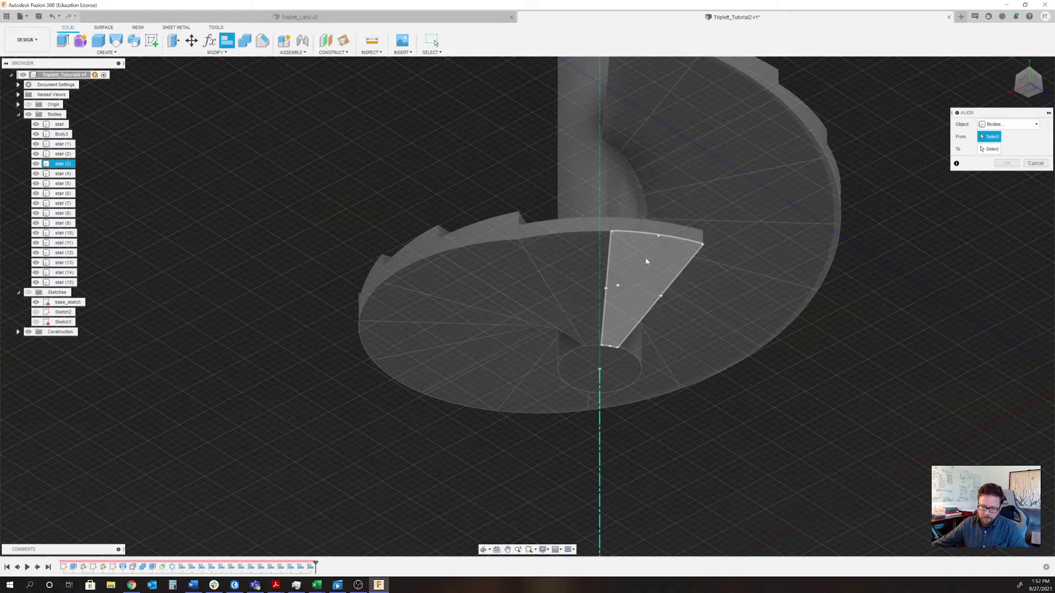
{"action": "middle_click_drag", "start_coordinate": [648, 261], "coordinate": [660, 209], "text": "shift"}
{"action": "left_click", "coordinate": [643, 248]}
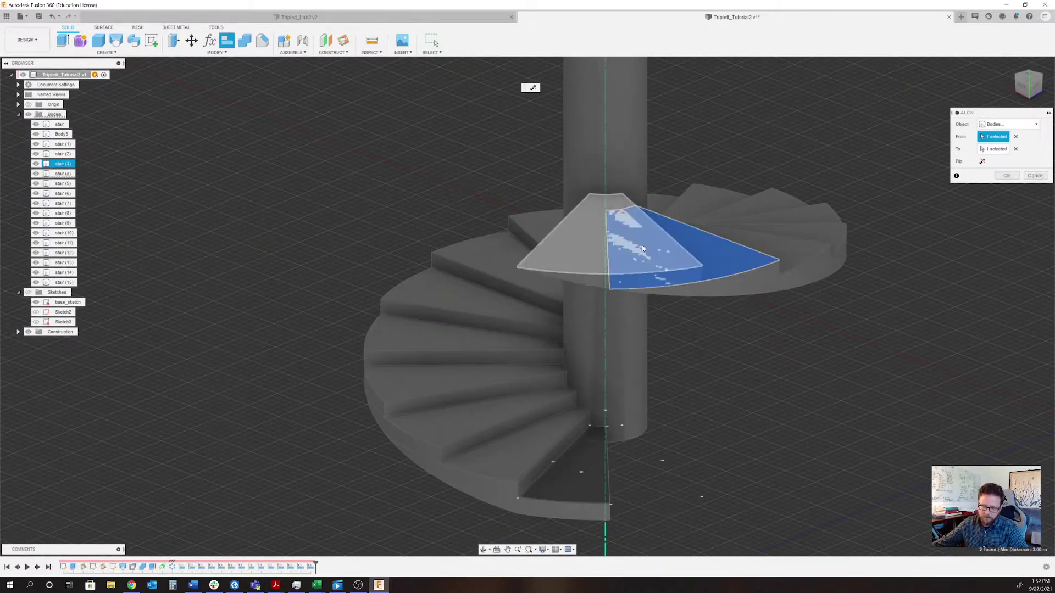
{"action": "left_click", "coordinate": [1007, 163]}
- Combine stair and stair (1) through stair (15) into one body with the Join operation, leaving out the central column
{"action": "middle_click_drag", "start_coordinate": [753, 269], "coordinate": [862, 320], "text": "shift"}
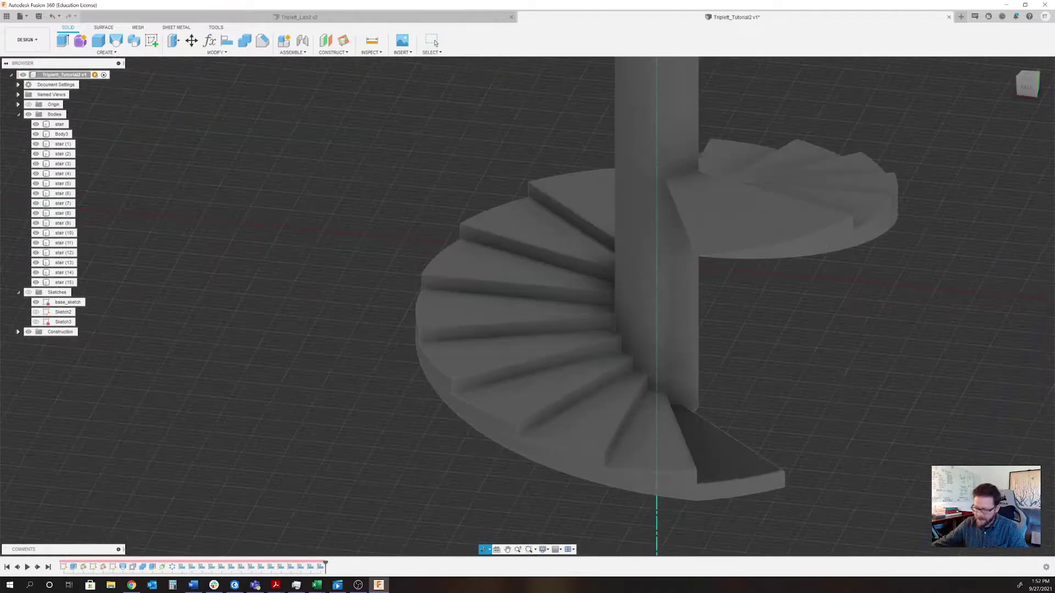
{"action": "left_click", "coordinate": [59, 144]}
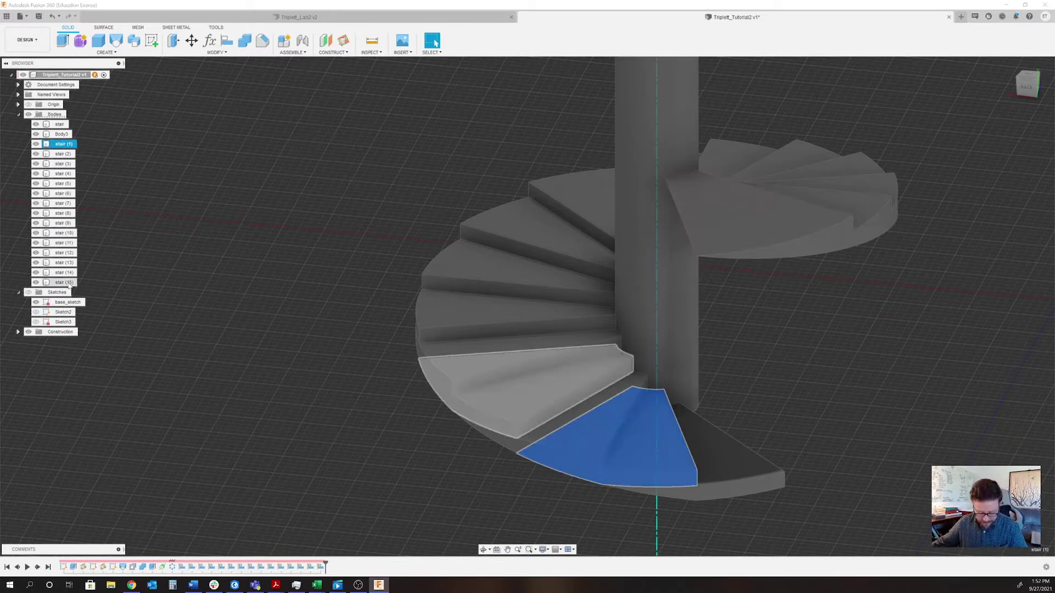
{"action": "left_click", "coordinate": [64, 283], "text": "shift"}
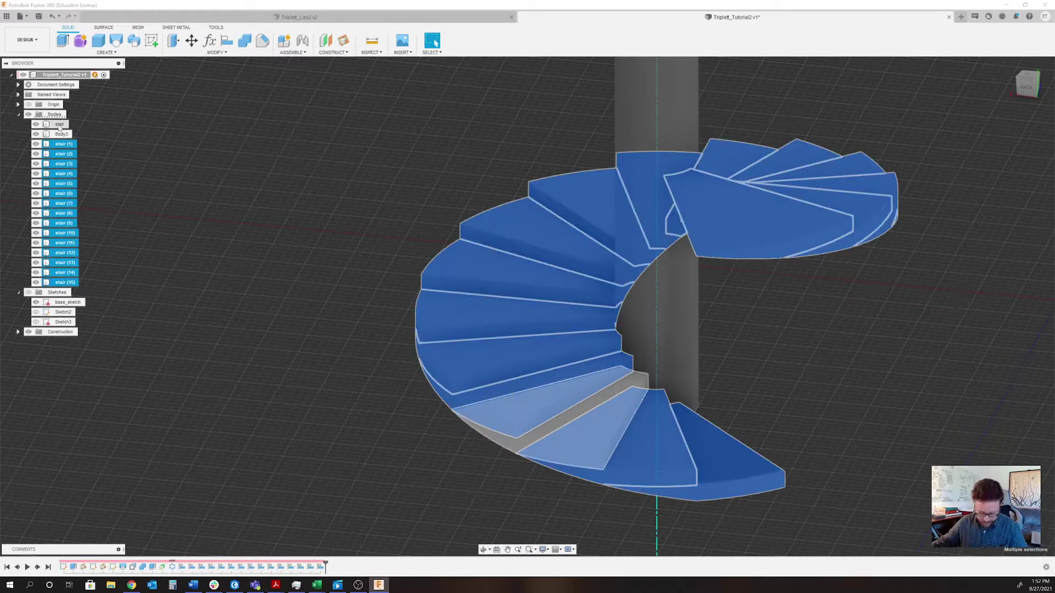
{"action": "left_click", "coordinate": [61, 124], "text": "ctrl"}
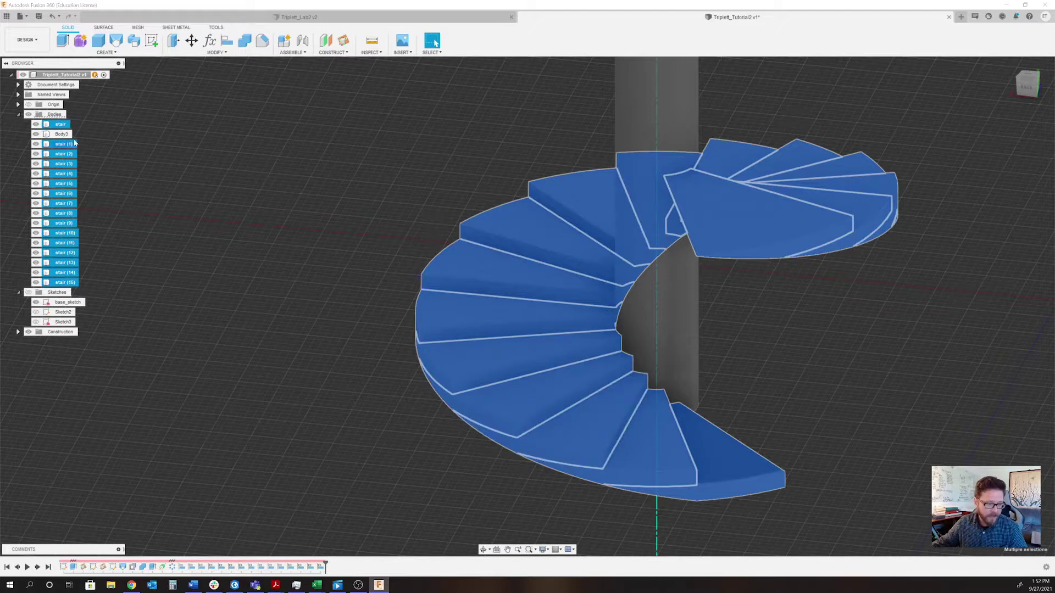
{"action": "middle_click_drag", "start_coordinate": [379, 83], "coordinate": [416, 78], "text": "shift"}
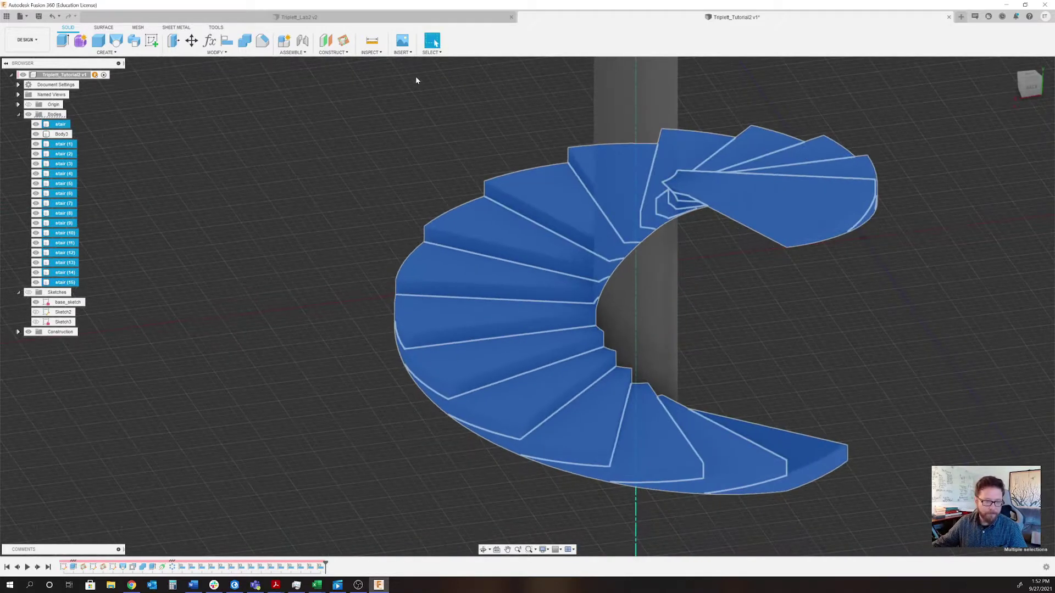
{"action": "left_click", "coordinate": [245, 41]}
{"action": "left_click", "coordinate": [1014, 150]}
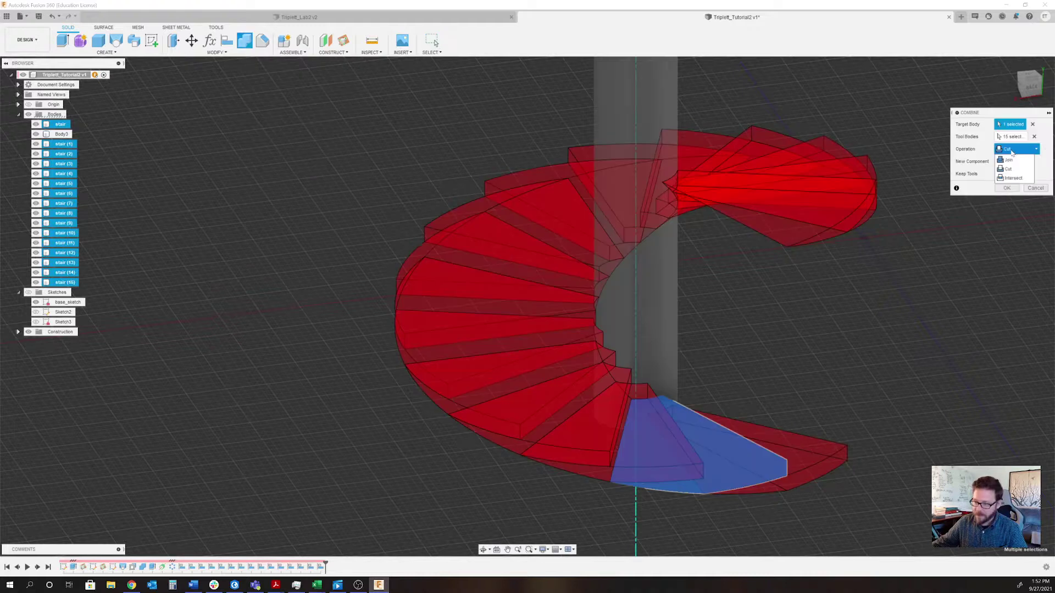
{"action": "left_click", "coordinate": [1024, 161]}
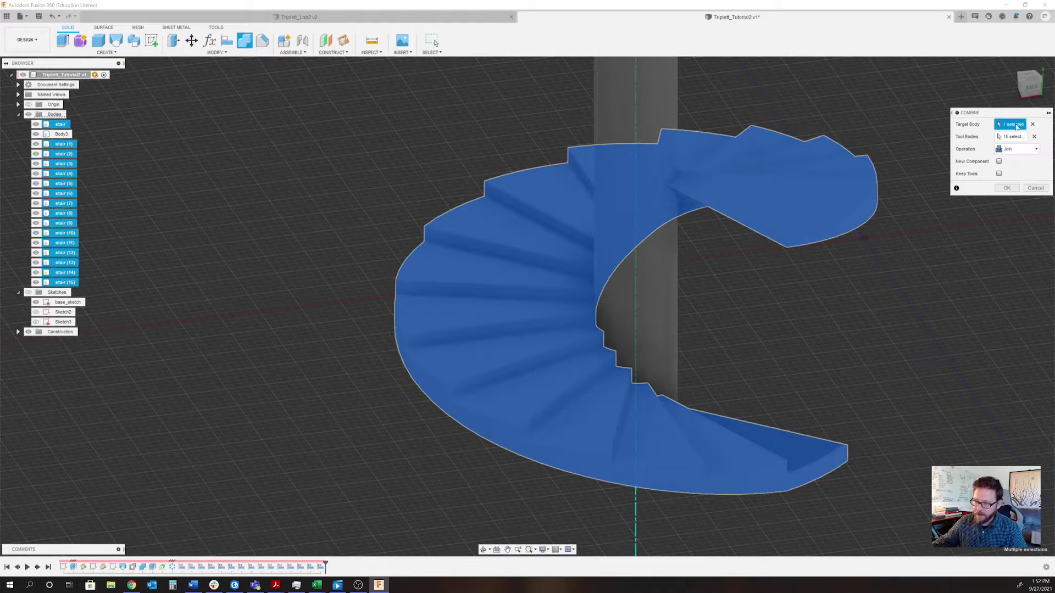
{"action": "left_click", "coordinate": [1019, 150]}
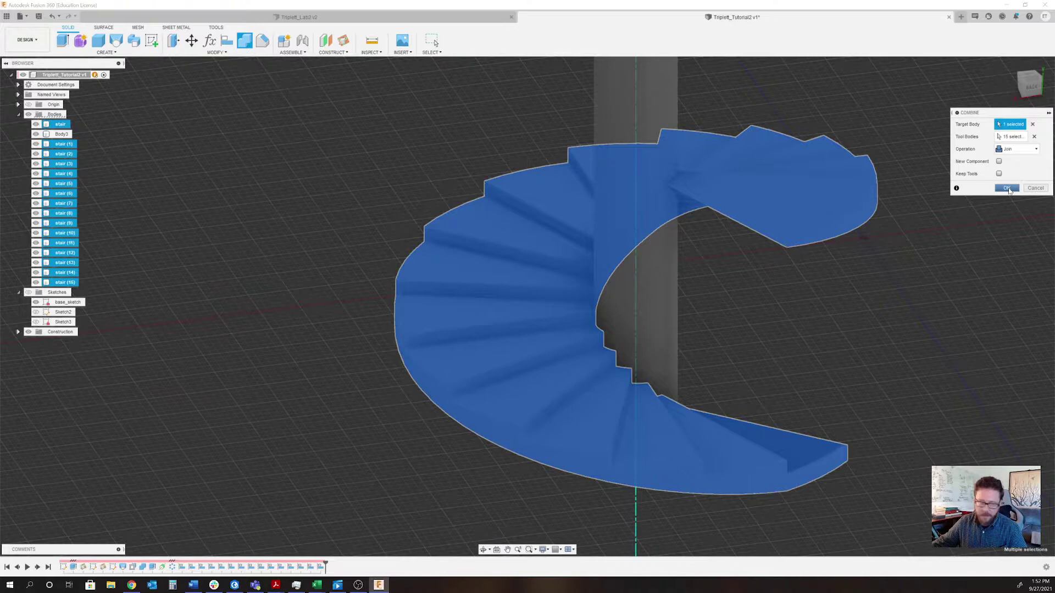
{"action": "left_click", "coordinate": [1008, 188]}
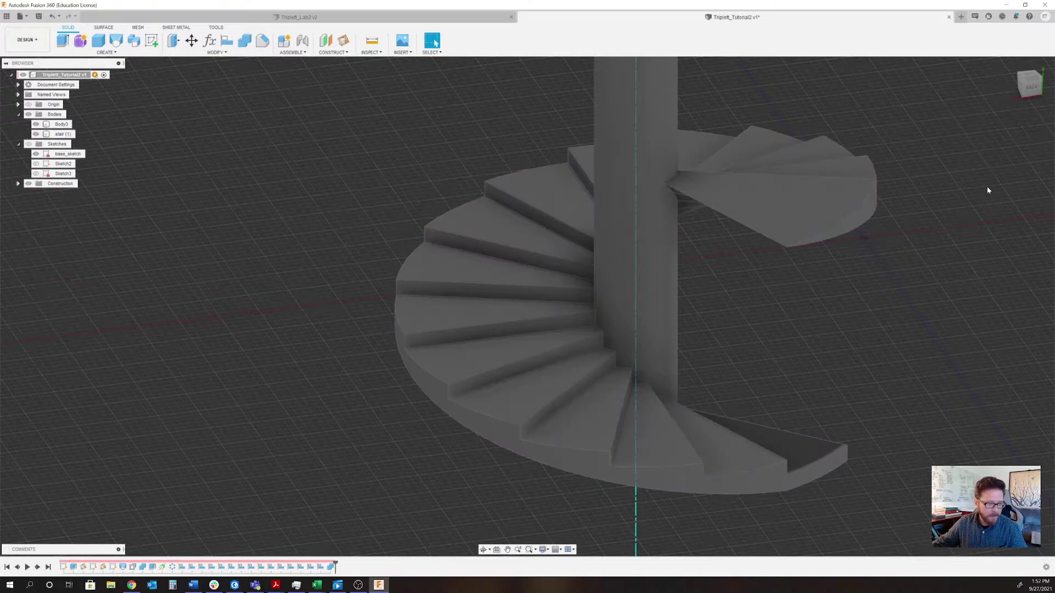
- Rename the joined stair body as staircase
{"action": "left_click", "coordinate": [71, 135]}
{"action": "double_click", "coordinate": [72, 136]}
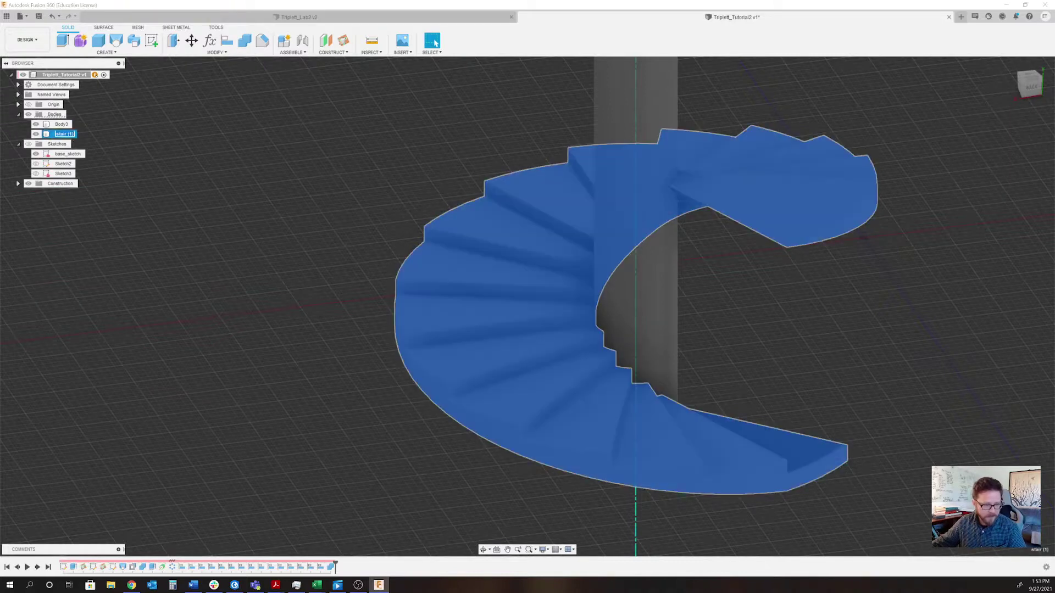
{"action": "type", "text": "stairca"}
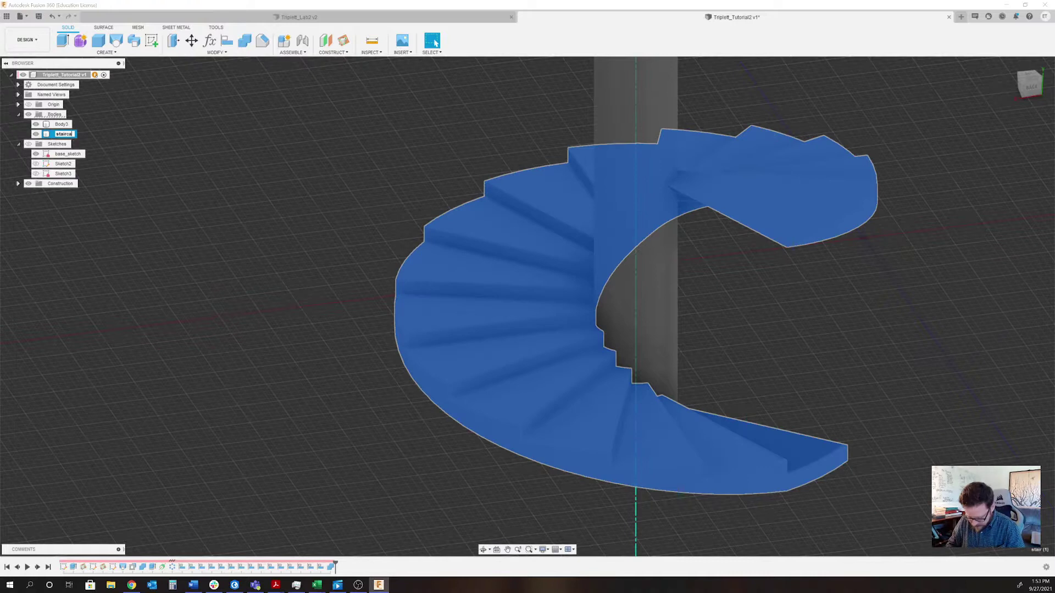
{"action": "type", "text": "se"}
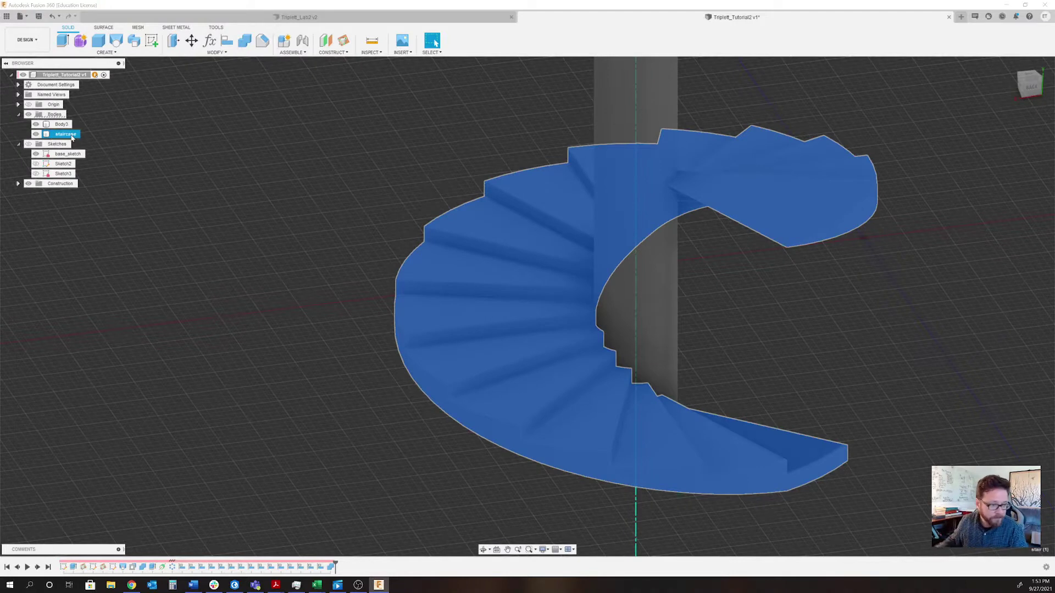
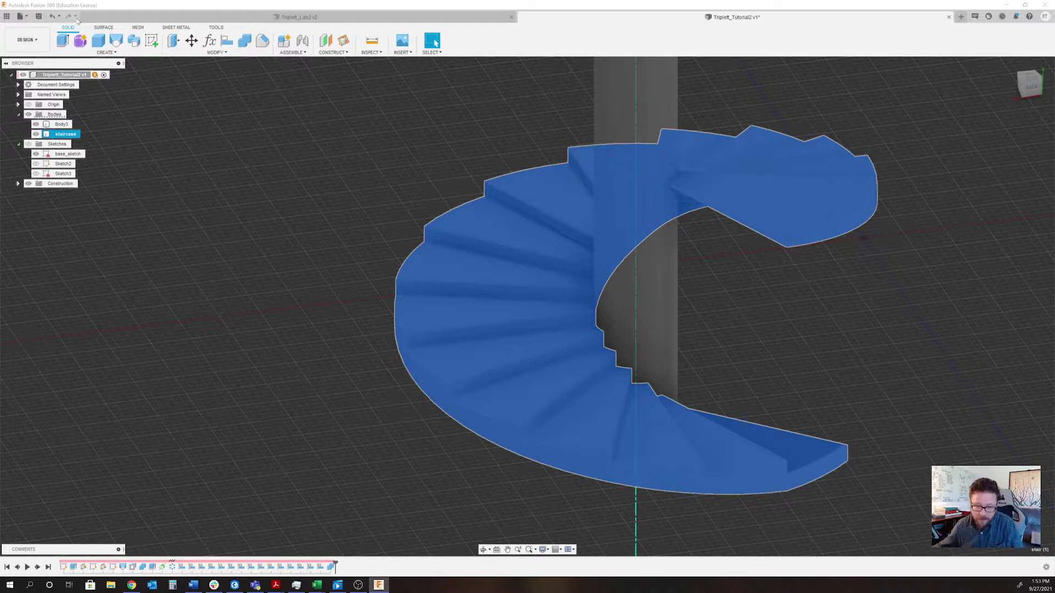
- Set up a rectangular pattern of the staircase body with the column's axis as its direction
{"action": "scroll", "coordinate": [602, 454], "scroll_direction": "down", "scroll_amount": 5}
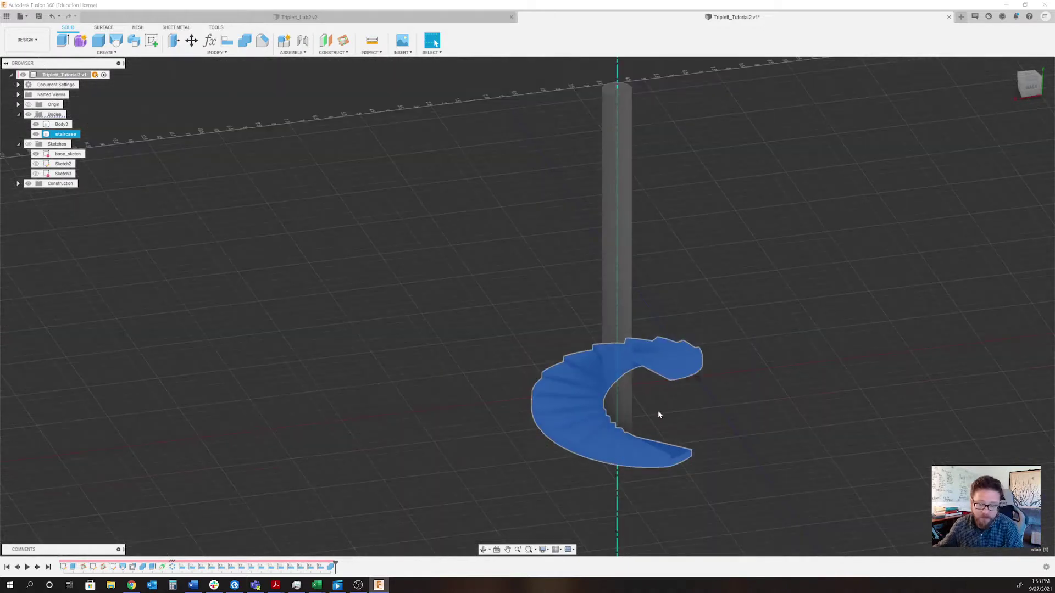
{"action": "middle_click_drag", "start_coordinate": [659, 411], "coordinate": [665, 450]}
{"action": "left_click", "coordinate": [106, 53]}
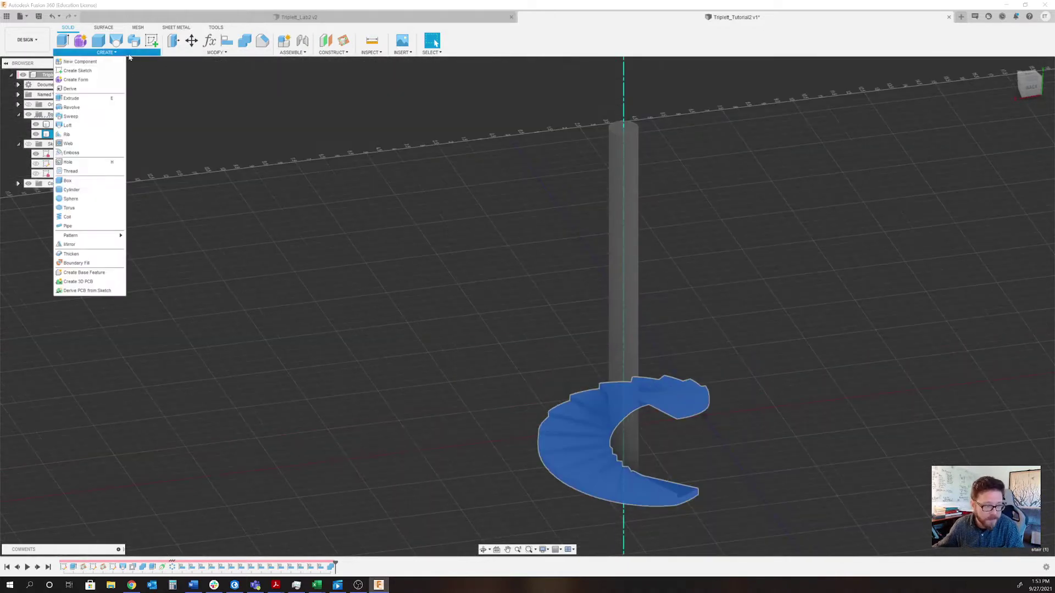
{"action": "mouse_move", "coordinate": [110, 235]}
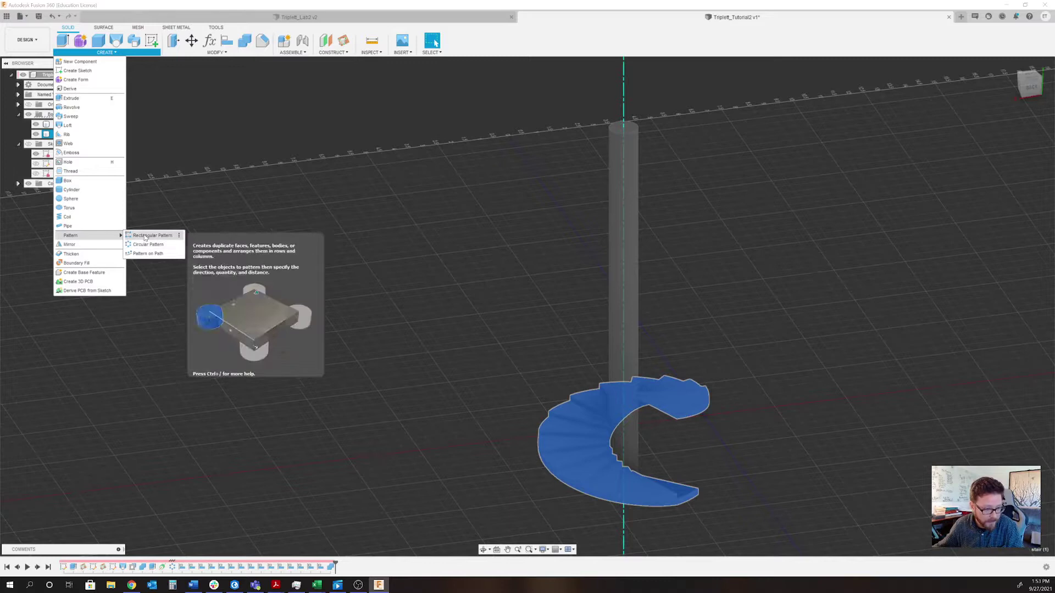
{"action": "left_click", "coordinate": [148, 235]}
{"action": "left_click", "coordinate": [1009, 150]}
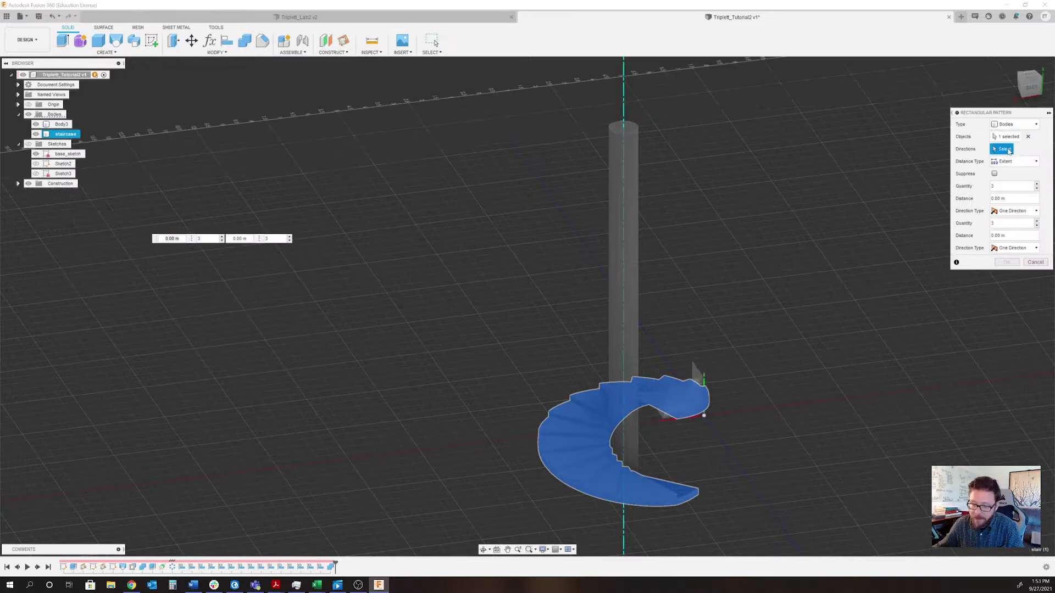
{"action": "left_click", "coordinate": [624, 96]}
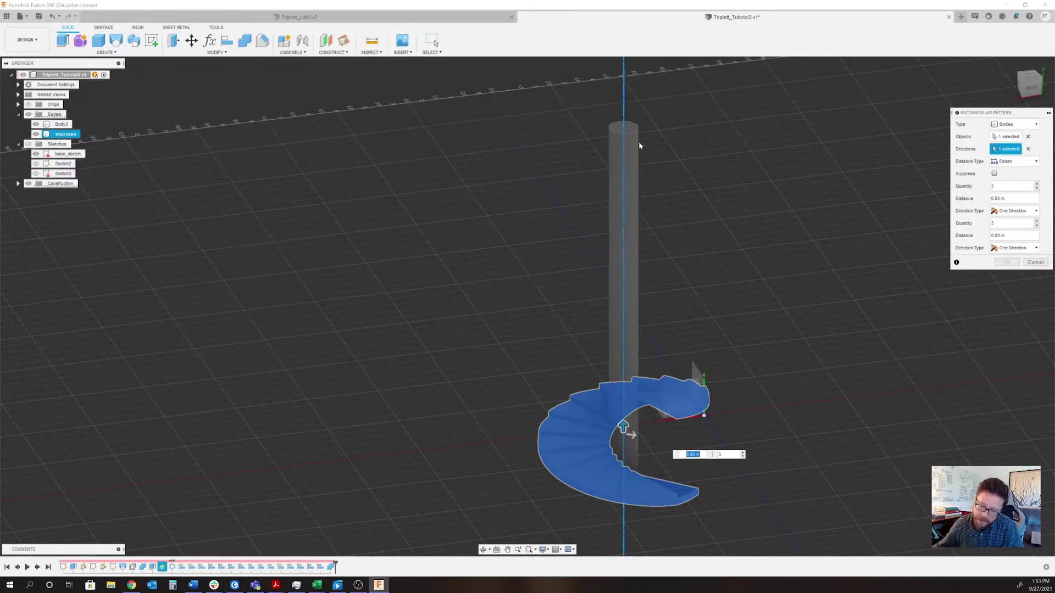
- Pattern the staircase body up the column with a quantity of 4 over an extent of 9.6 m
{"action": "left_click_drag", "start_coordinate": [625, 425], "coordinate": [648, 222]}
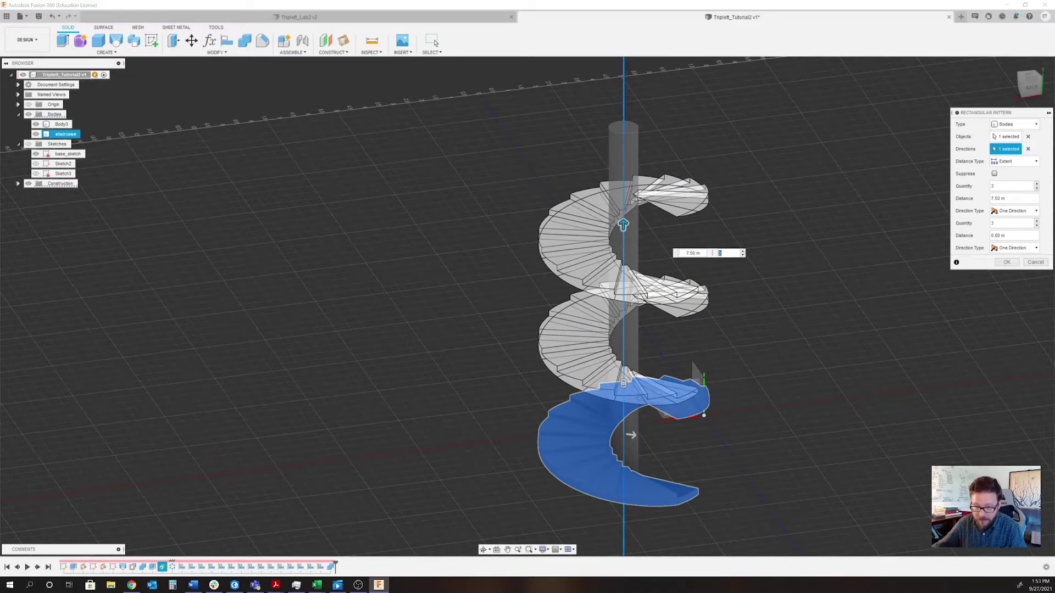
{"action": "left_click", "coordinate": [743, 251]}
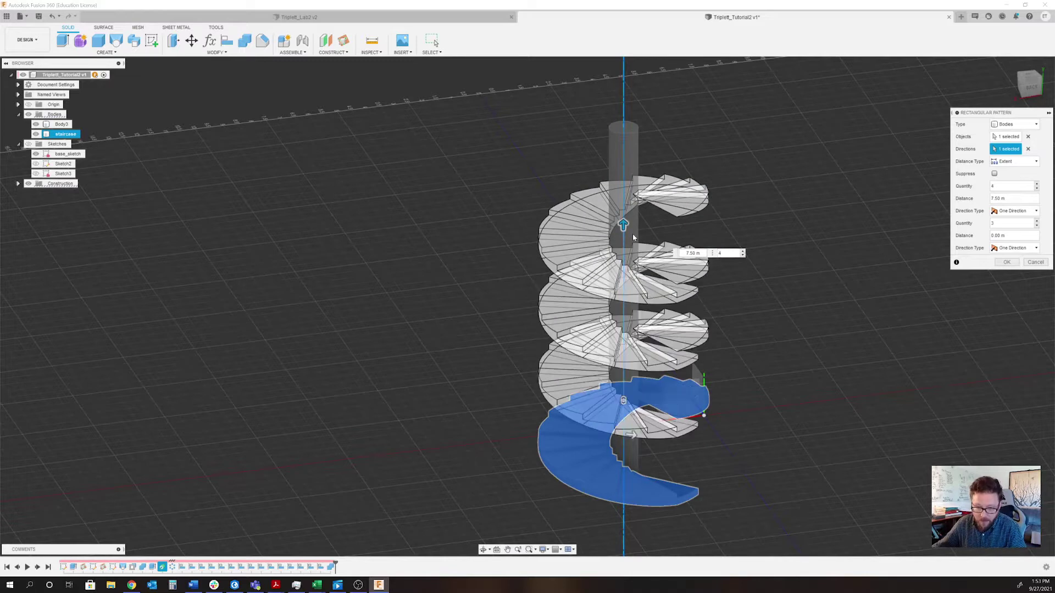
{"action": "left_click_drag", "start_coordinate": [623, 224], "coordinate": [621, 184]}
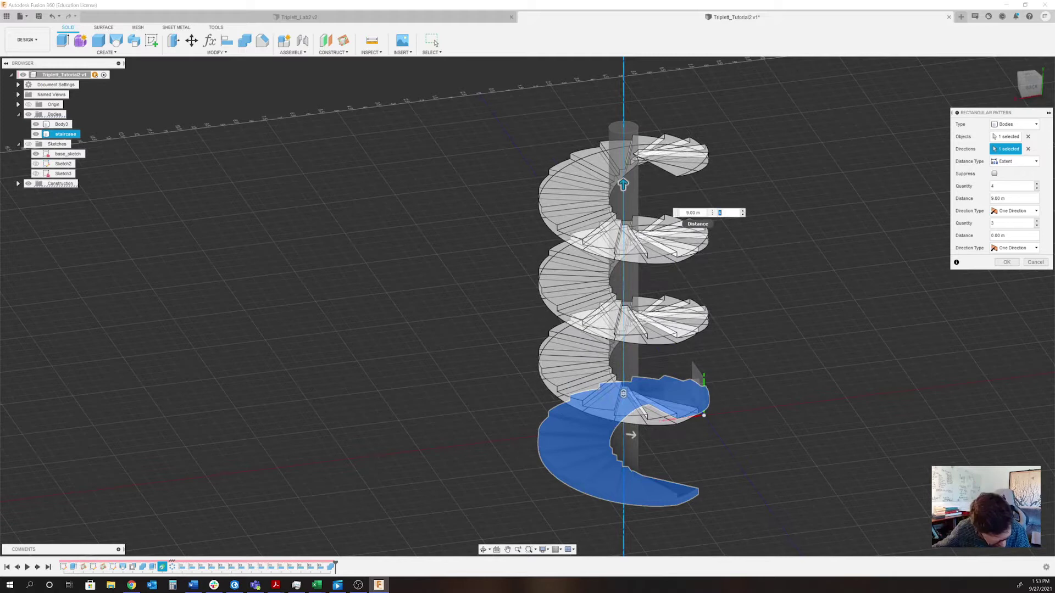
{"action": "key", "text": "Tab"}
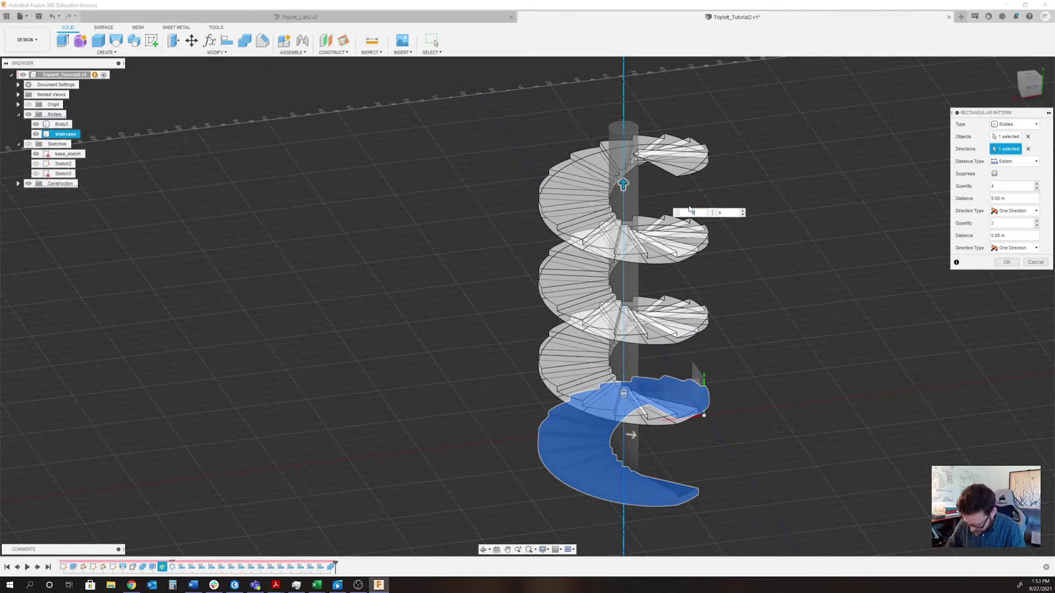
{"action": "type", "text": ".6"}
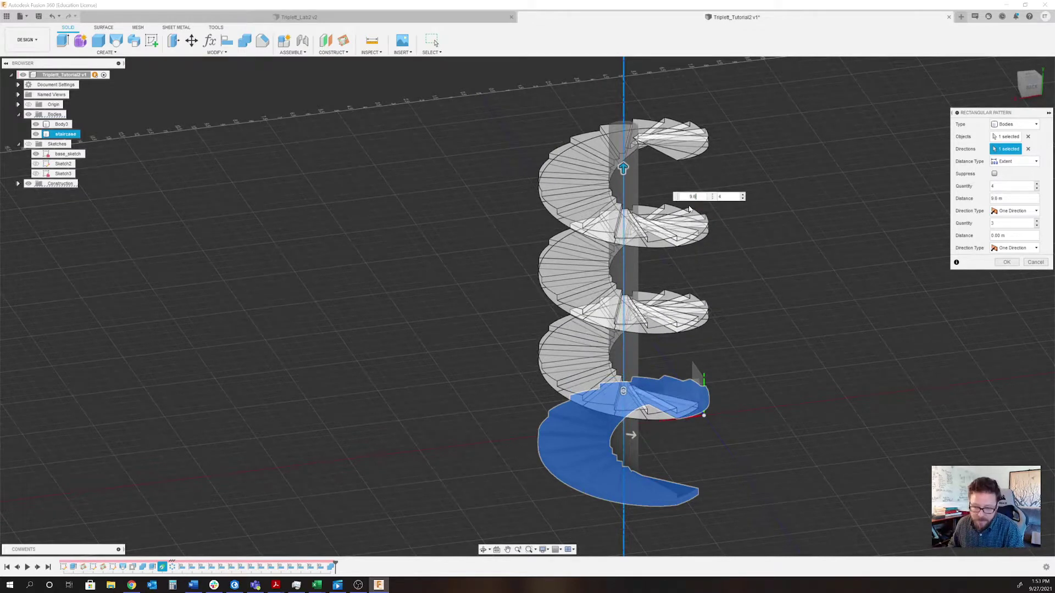
{"action": "key", "text": "Return"}
- Turn on the visibility of the sketches to show base_sketch beneath the staircase
{"action": "scroll", "coordinate": [608, 406], "scroll_direction": "up", "scroll_amount": 5}
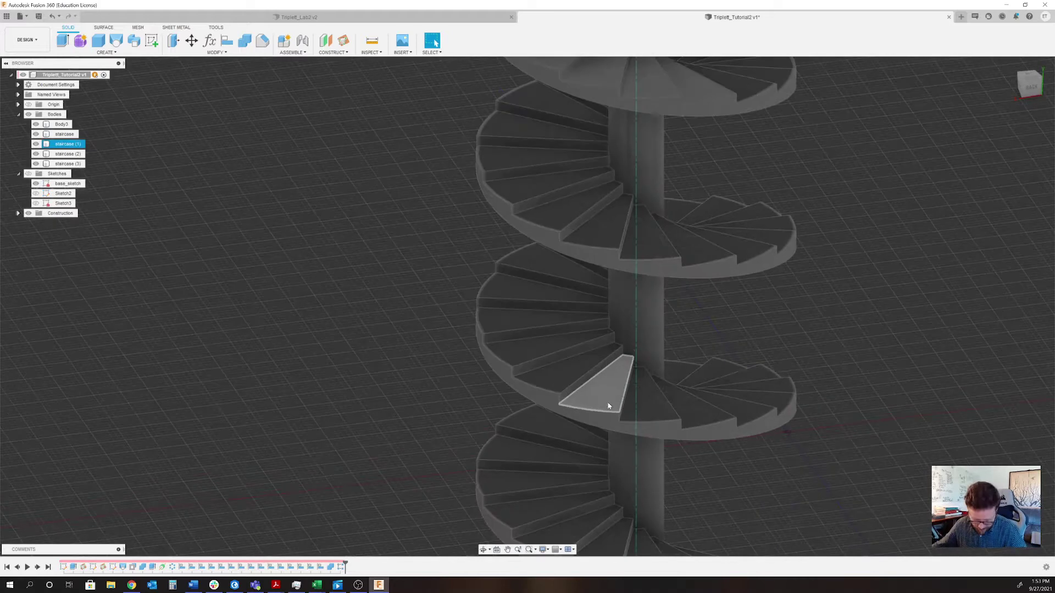
{"action": "middle_click_drag", "start_coordinate": [607, 405], "coordinate": [658, 380], "text": "shift"}
{"action": "scroll", "coordinate": [688, 431], "scroll_direction": "down", "scroll_amount": 5}
{"action": "scroll", "coordinate": [747, 438], "scroll_direction": "down", "scroll_amount": 2}
{"action": "scroll", "coordinate": [739, 441], "scroll_direction": "up", "scroll_amount": 5}
{"action": "scroll", "coordinate": [741, 447], "scroll_direction": "down", "scroll_amount": 3}
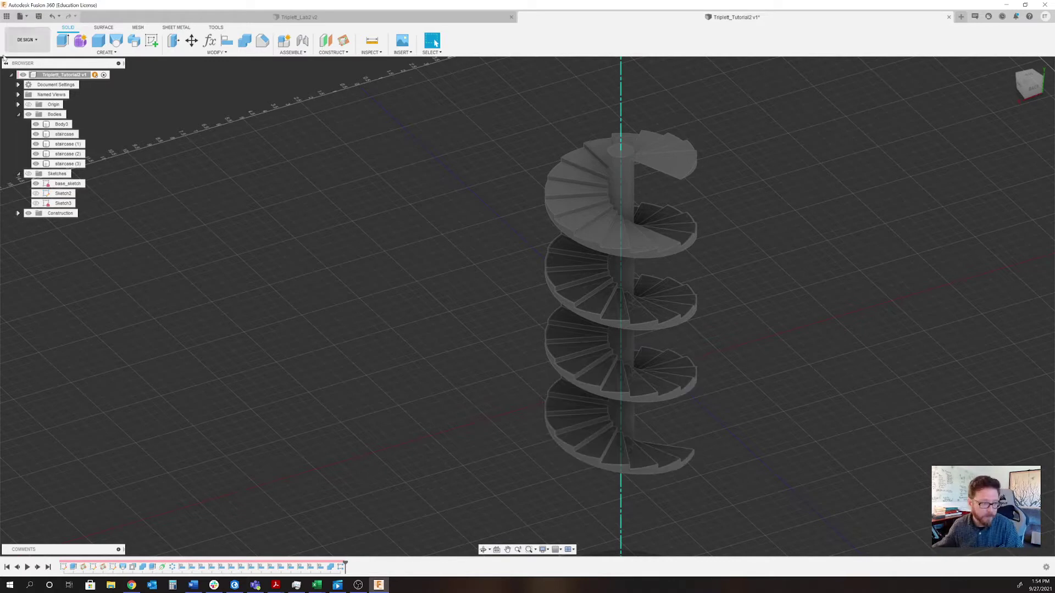
{"action": "left_click", "coordinate": [28, 176]}
{"action": "left_click", "coordinate": [40, 187]}
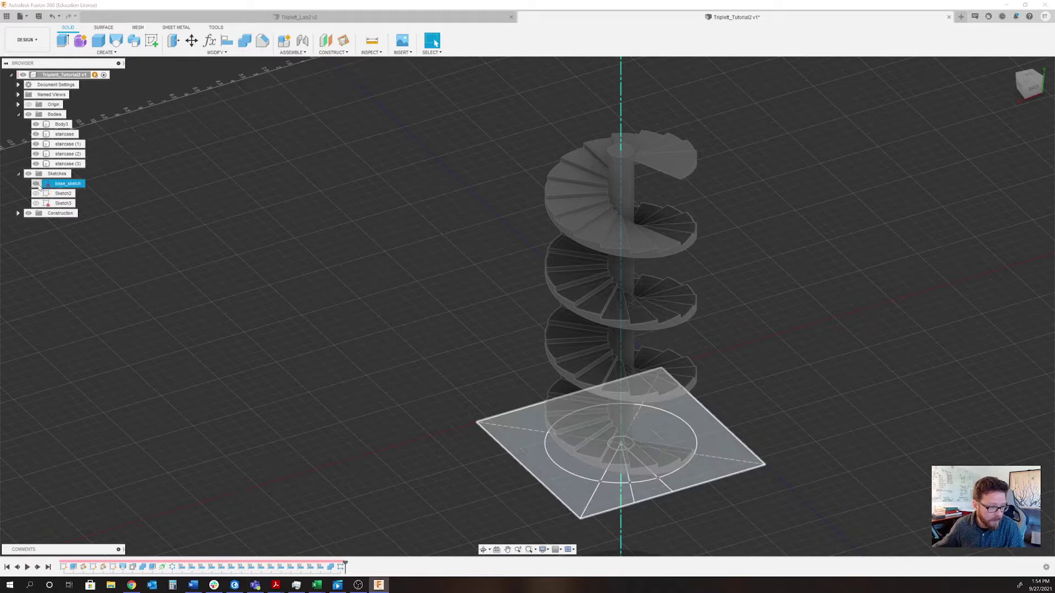
- Extrude the three base_sketch profiles between the large circle and the square outline 13 m upward as a new body
{"action": "left_click", "coordinate": [727, 452]}
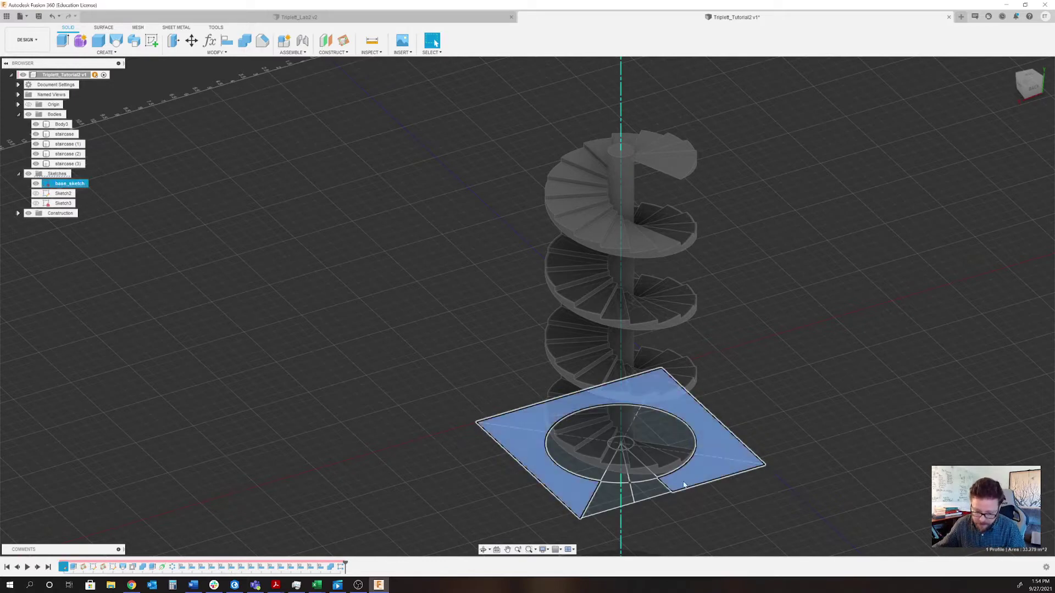
{"action": "left_click", "coordinate": [649, 495]}
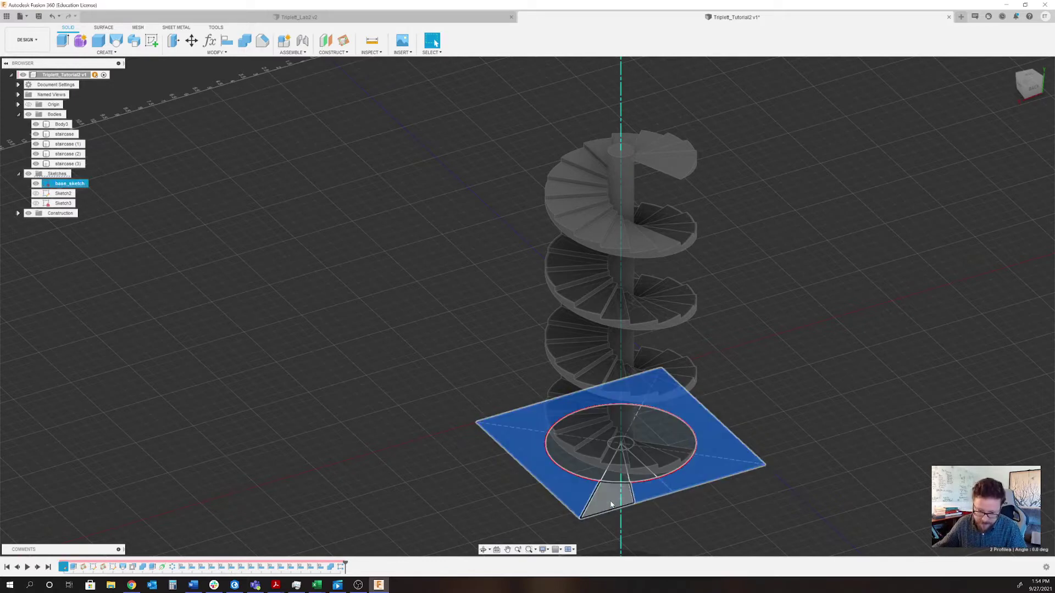
{"action": "left_click", "coordinate": [611, 504]}
{"action": "left_click", "coordinate": [61, 43]}
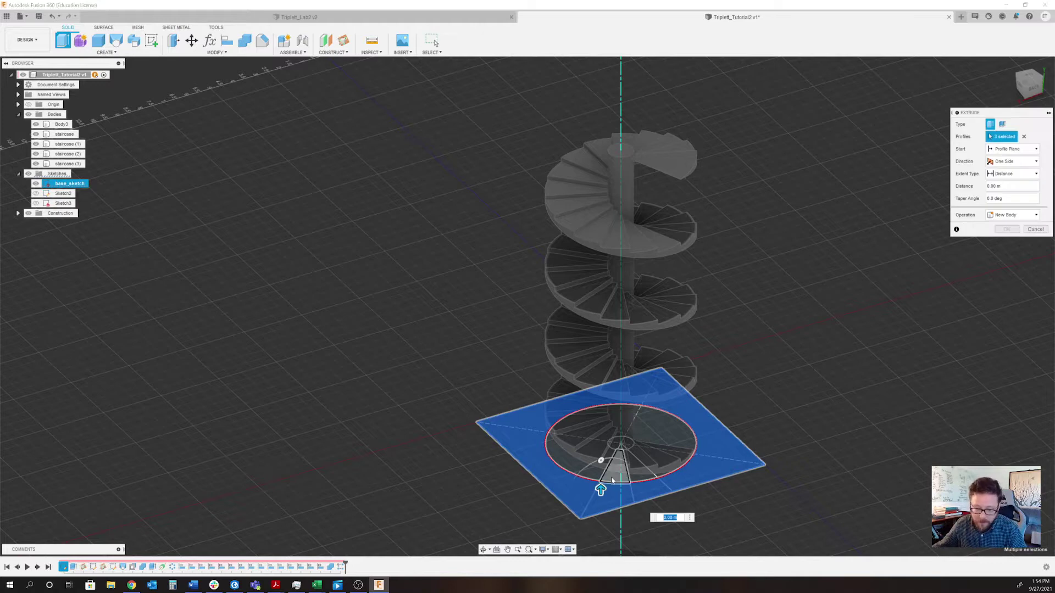
{"action": "left_click_drag", "start_coordinate": [601, 490], "coordinate": [614, 189]}
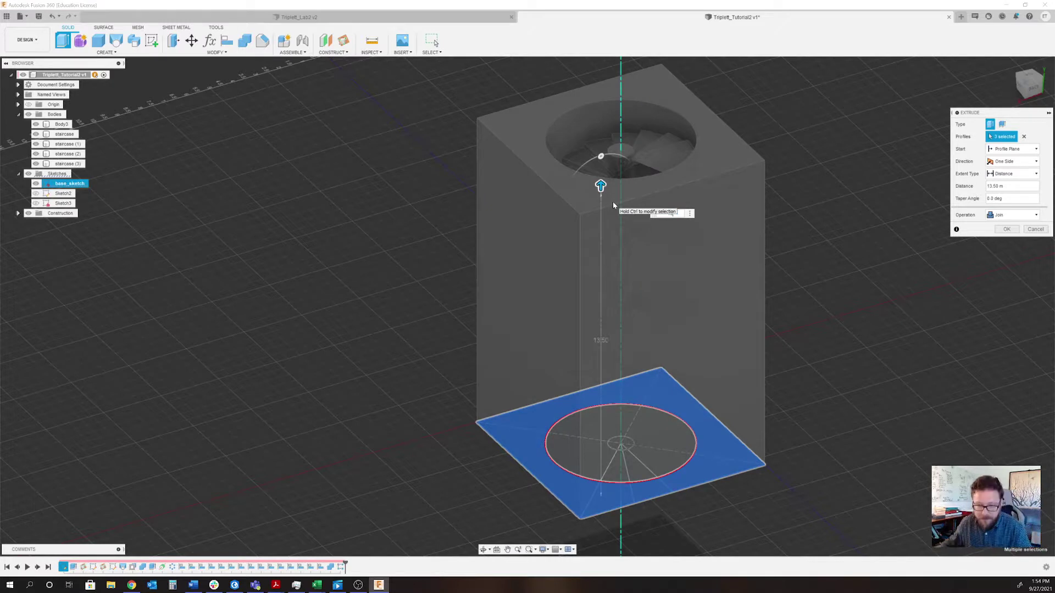
{"action": "type", "text": "13"}
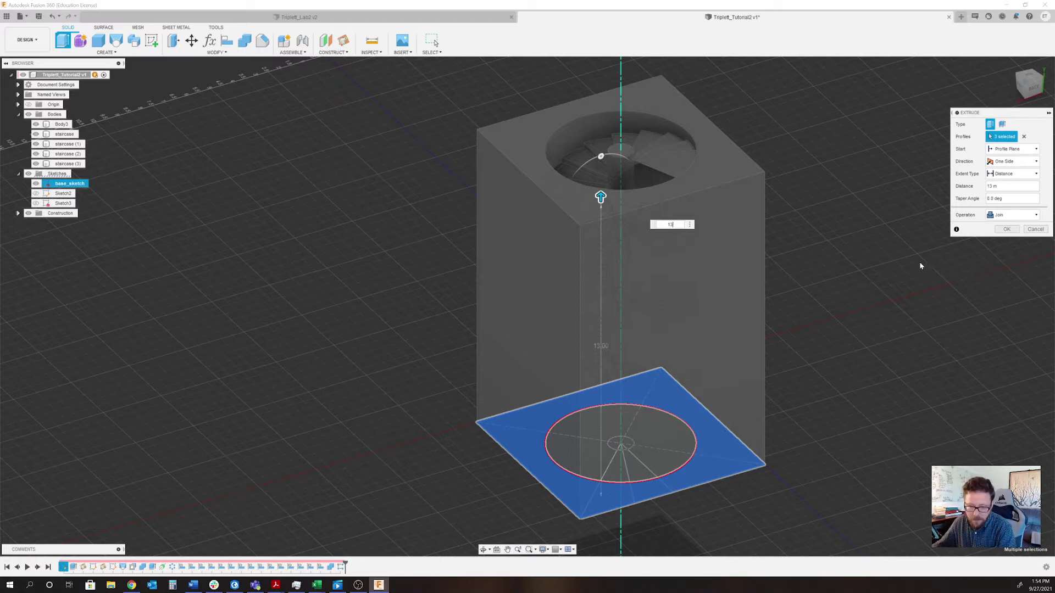
{"action": "left_click", "coordinate": [1012, 215]}
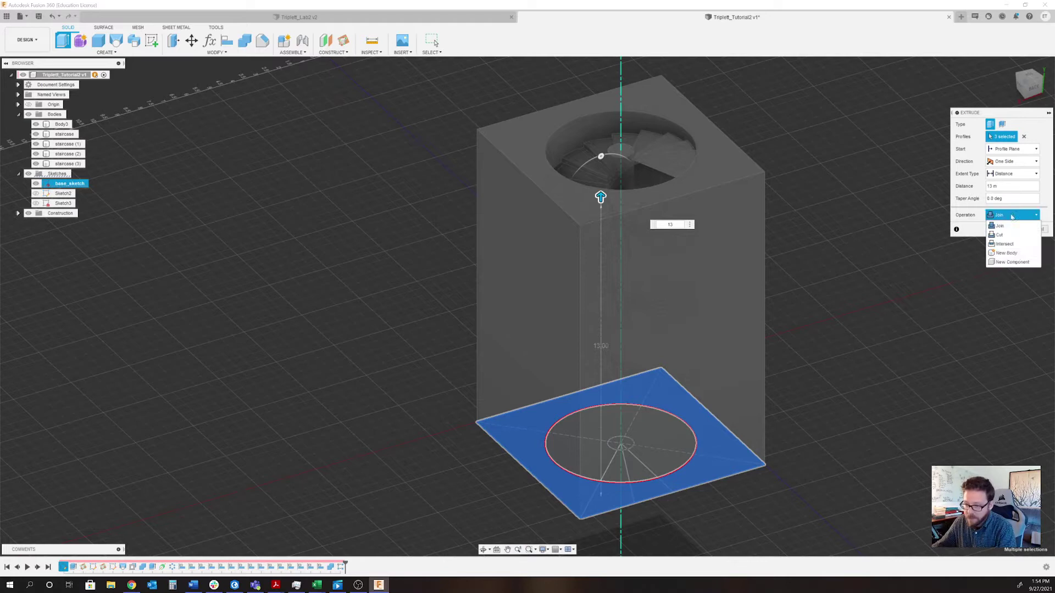
{"action": "left_click", "coordinate": [1006, 253]}
{"action": "left_click", "coordinate": [1005, 230]}
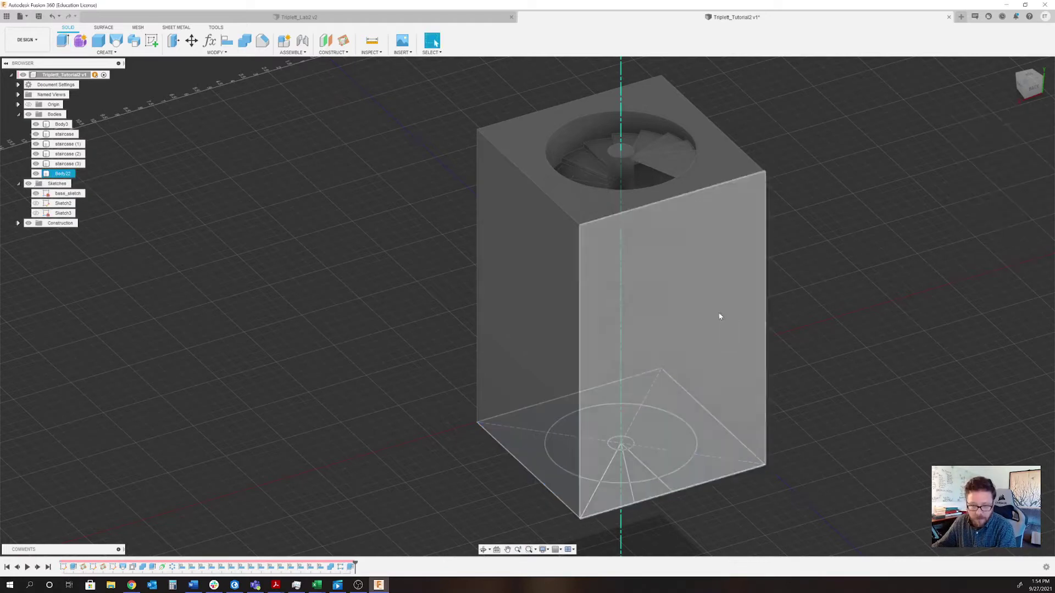
- Create a sketch on the top face of the block surrounding the staircase
{"action": "middle_click_drag", "start_coordinate": [684, 179], "coordinate": [744, 235], "text": "shift"}
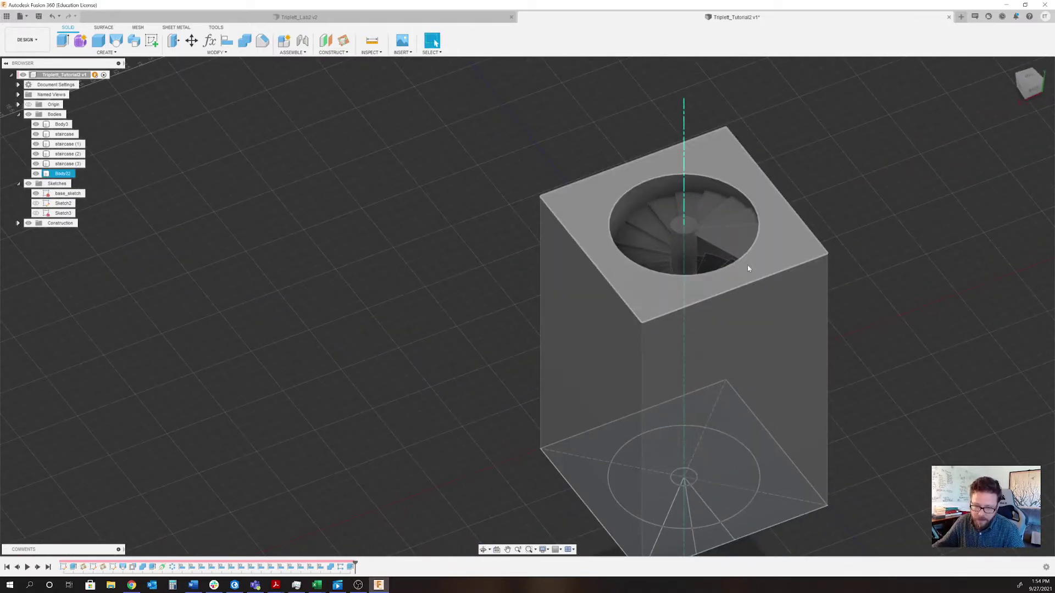
{"action": "middle_click_drag", "start_coordinate": [748, 269], "coordinate": [768, 274], "text": "shift"}
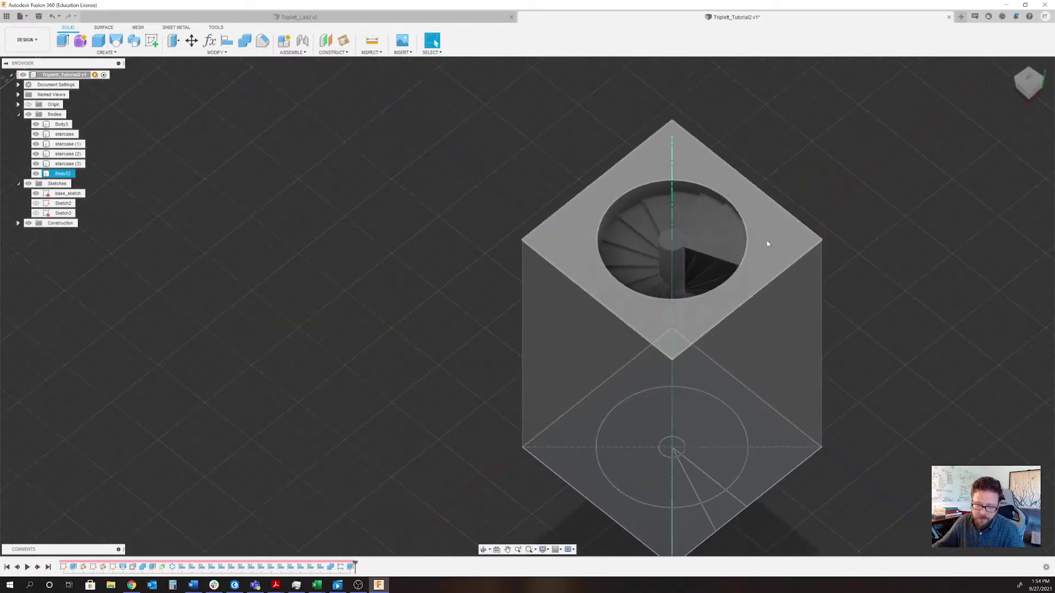
{"action": "scroll", "coordinate": [780, 240], "scroll_direction": "up", "scroll_amount": 5}
{"action": "middle_click_drag", "start_coordinate": [716, 248], "coordinate": [801, 285], "text": "shift"}
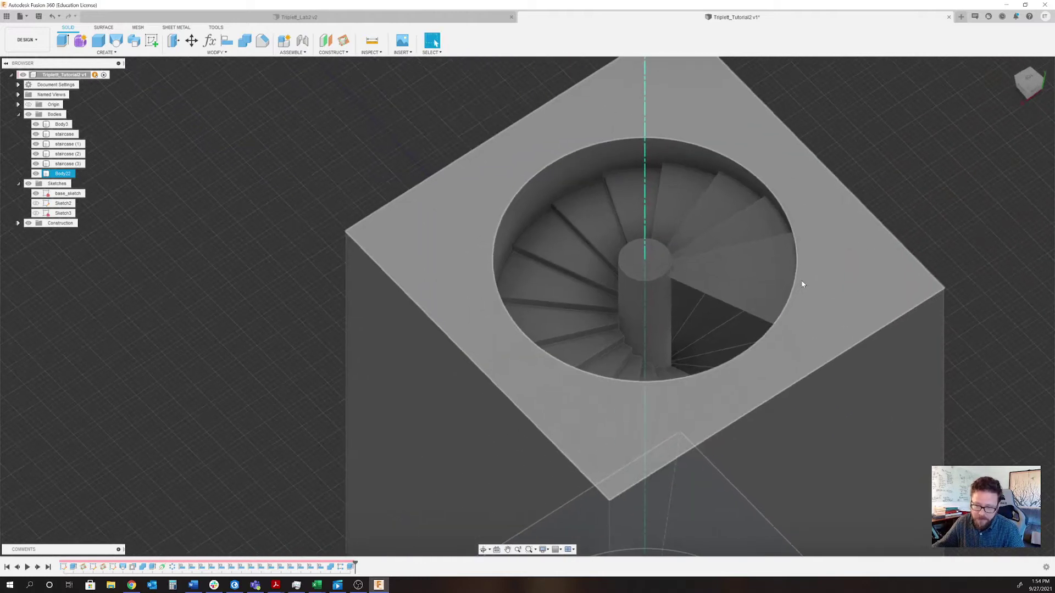
{"action": "left_click", "coordinate": [793, 168]}
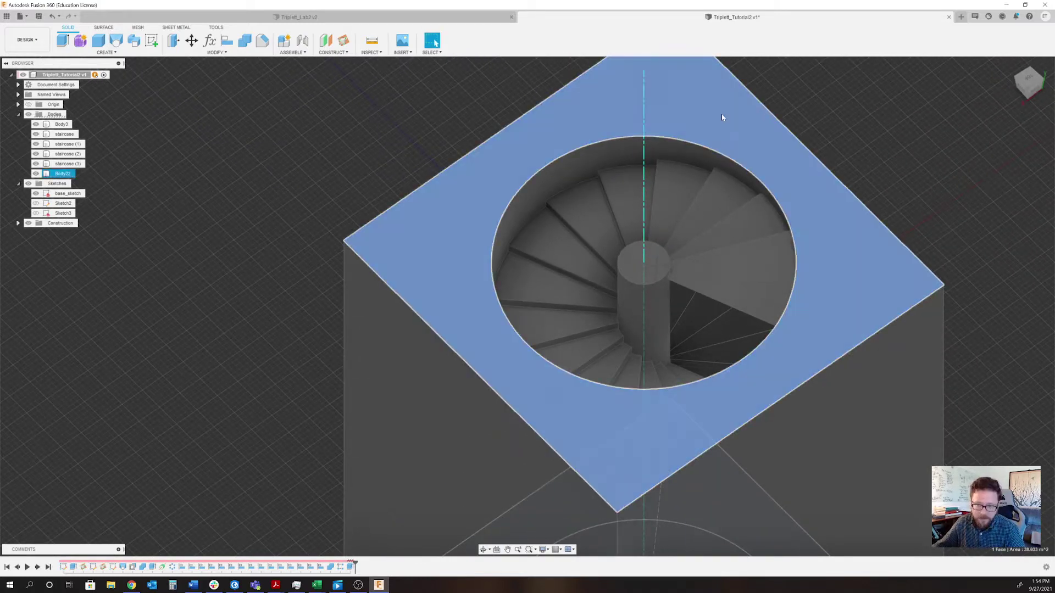
{"action": "left_click", "coordinate": [151, 41]}
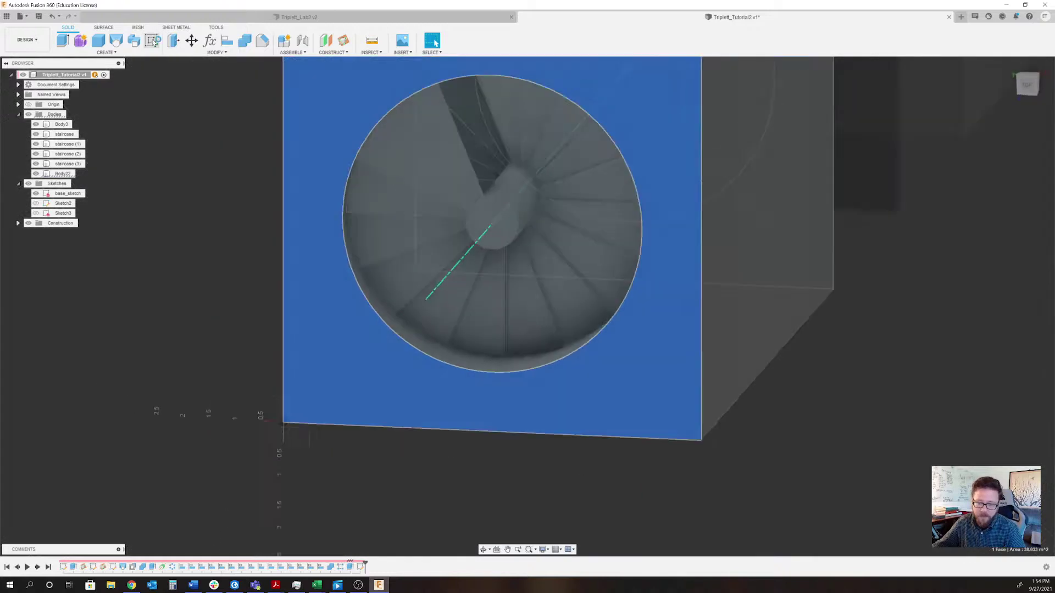
- Offset the circular edge of the stairwell opening outward by 0.25 m in the sketch
{"action": "scroll", "coordinate": [697, 476], "scroll_direction": "up", "scroll_amount": 1}
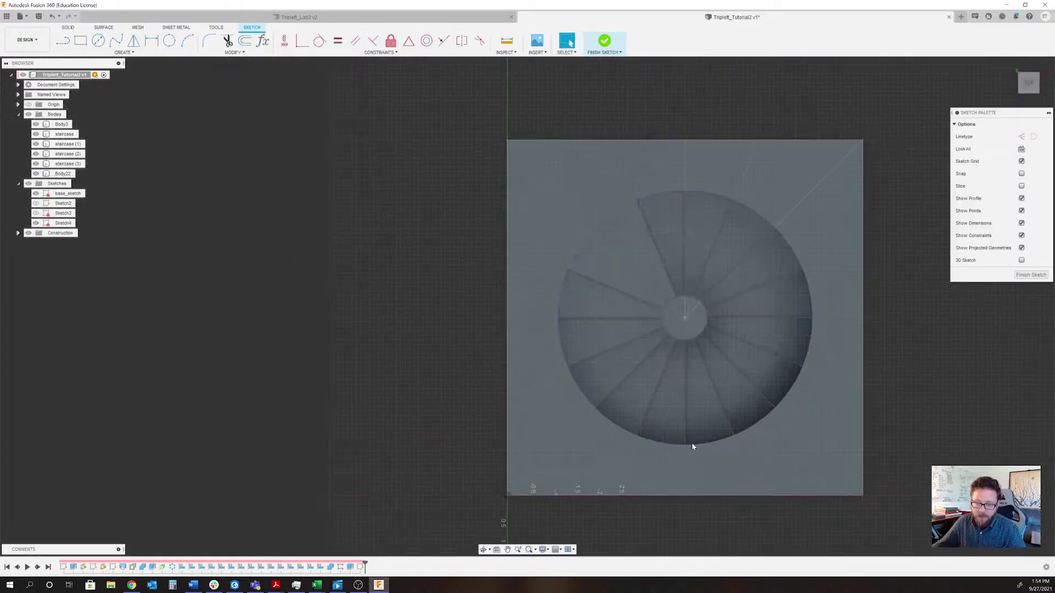
{"action": "middle_click_drag", "start_coordinate": [693, 445], "coordinate": [664, 434]}
{"action": "scroll", "coordinate": [709, 313], "scroll_direction": "up", "scroll_amount": 4}
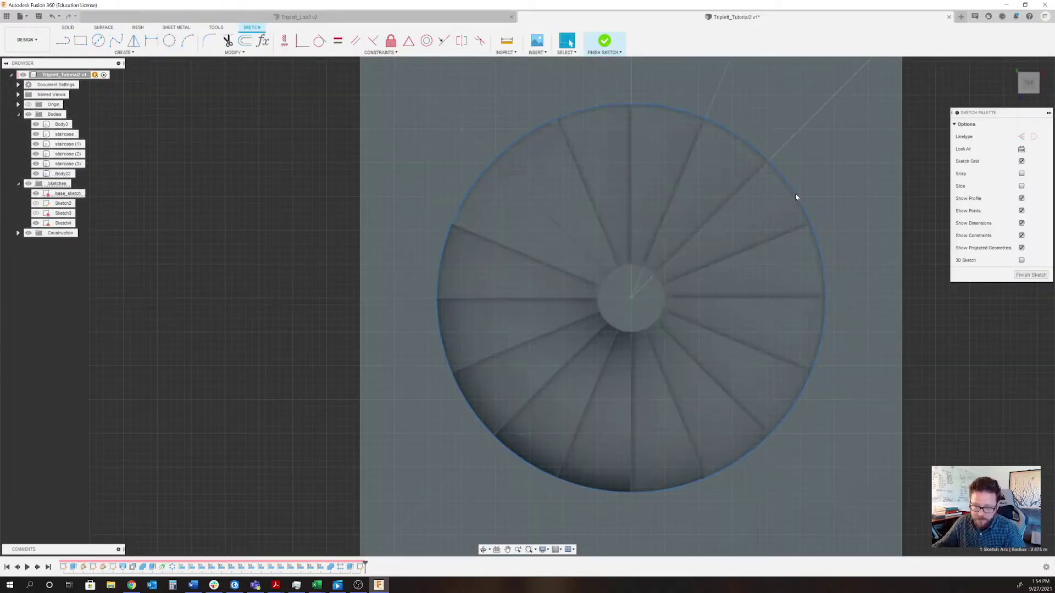
{"action": "left_click", "coordinate": [797, 198]}
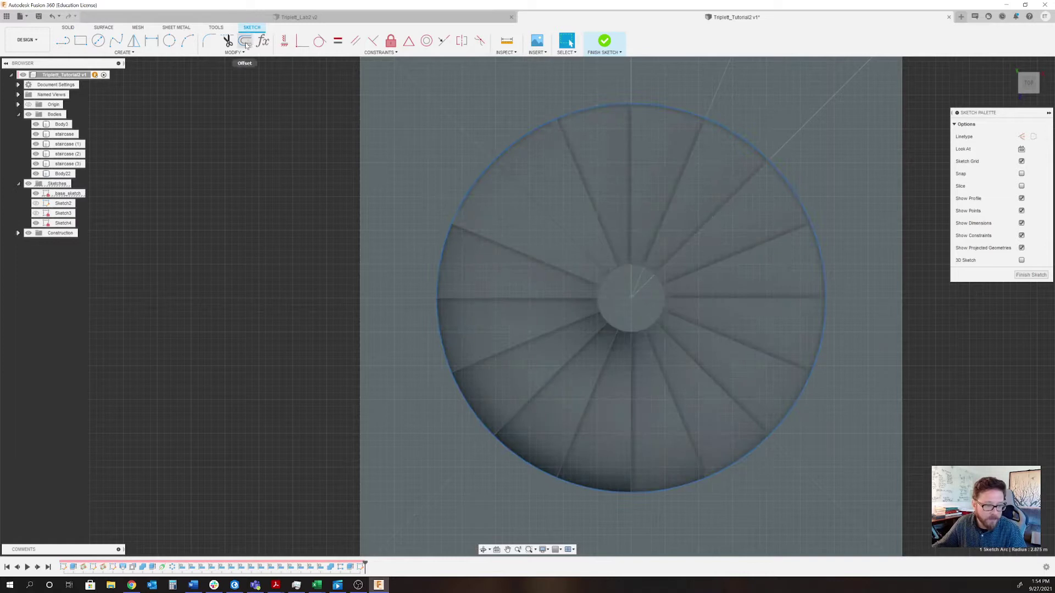
{"action": "left_click", "coordinate": [246, 42]}
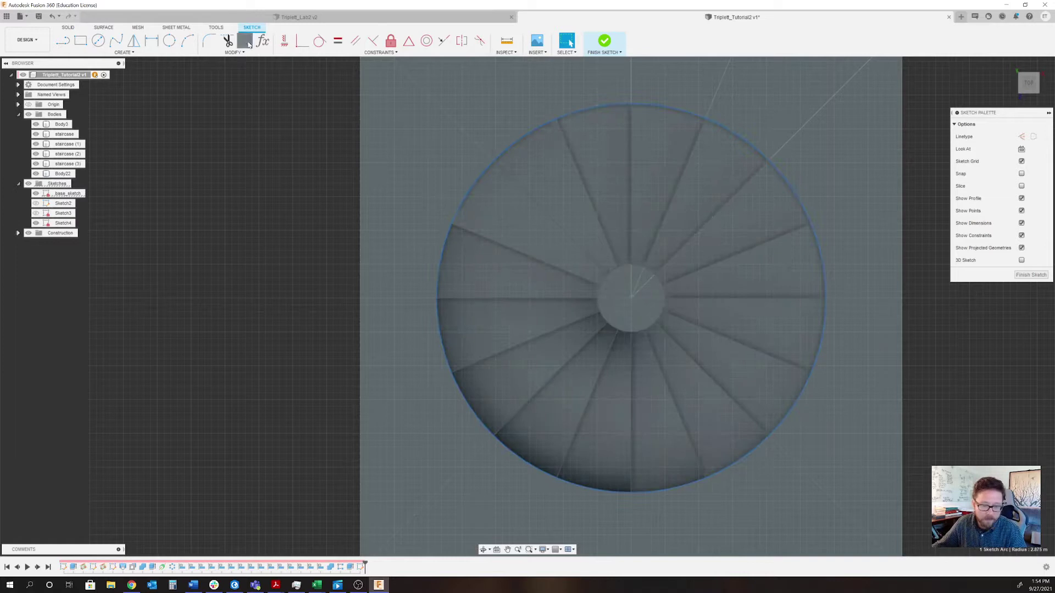
{"action": "left_click", "coordinate": [761, 157]}
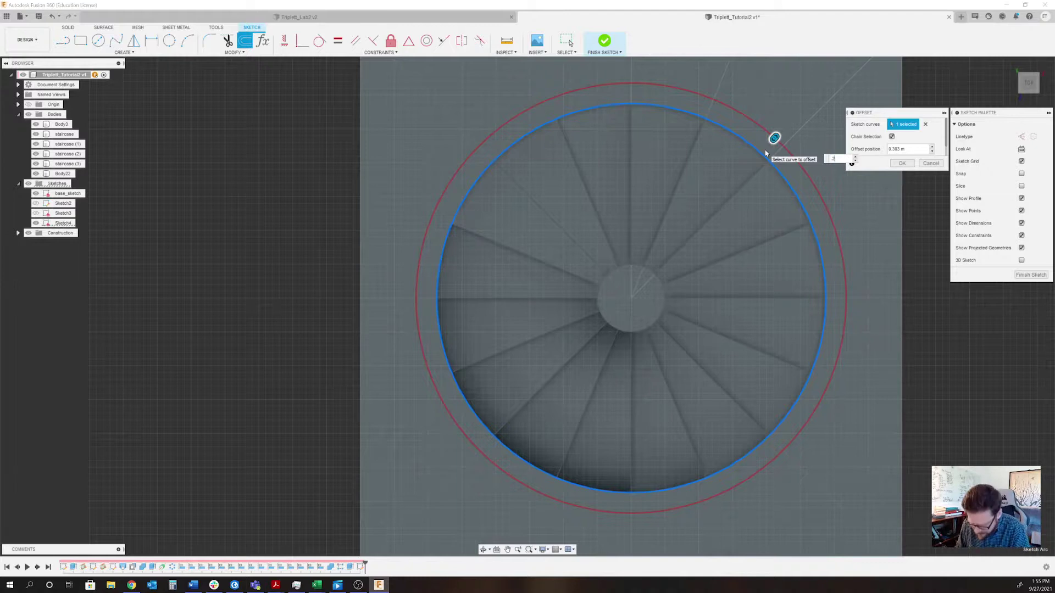
{"action": "type", "text": ".25"}
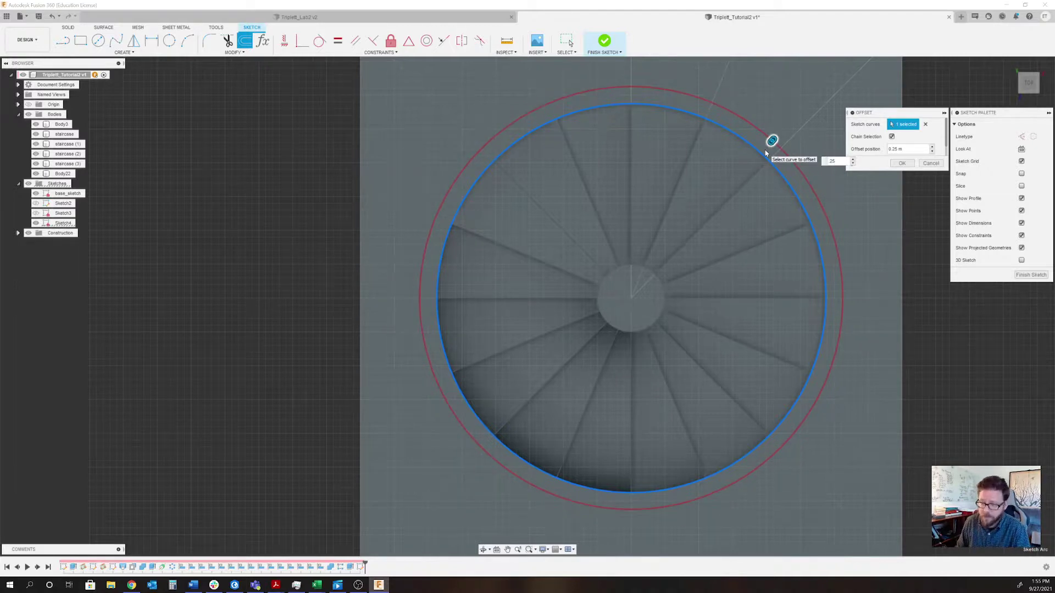
{"action": "key", "text": "Return"}
- Finish the sketch and extrude the ring profile around the stairwell opening 3 m upward, joined to the block
{"action": "scroll", "coordinate": [701, 306], "scroll_direction": "down", "scroll_amount": 2}
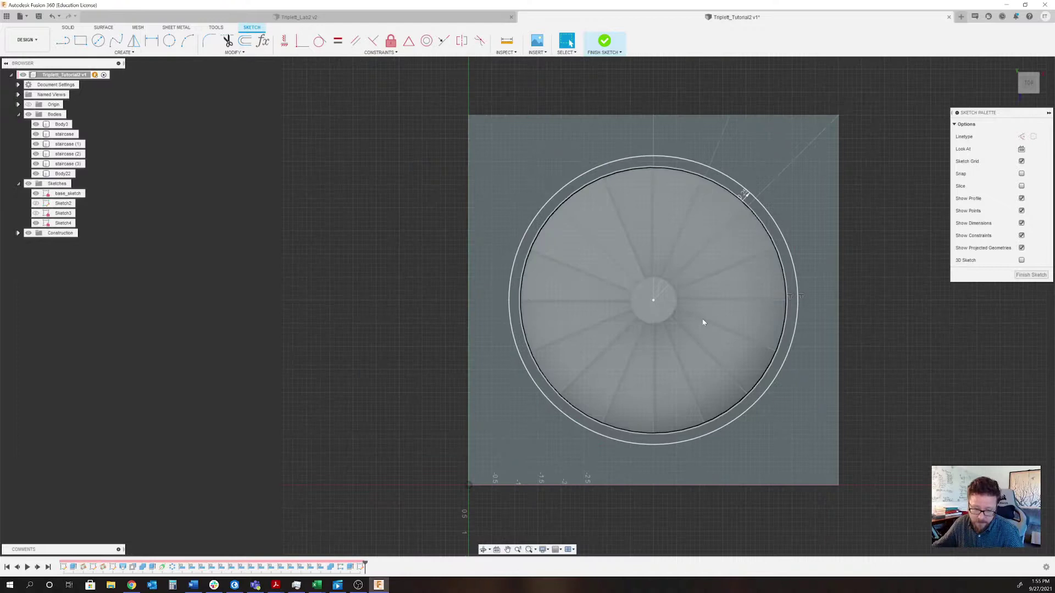
{"action": "scroll", "coordinate": [692, 339], "scroll_direction": "down", "scroll_amount": 2}
{"action": "scroll", "coordinate": [763, 252], "scroll_direction": "up", "scroll_amount": 1}
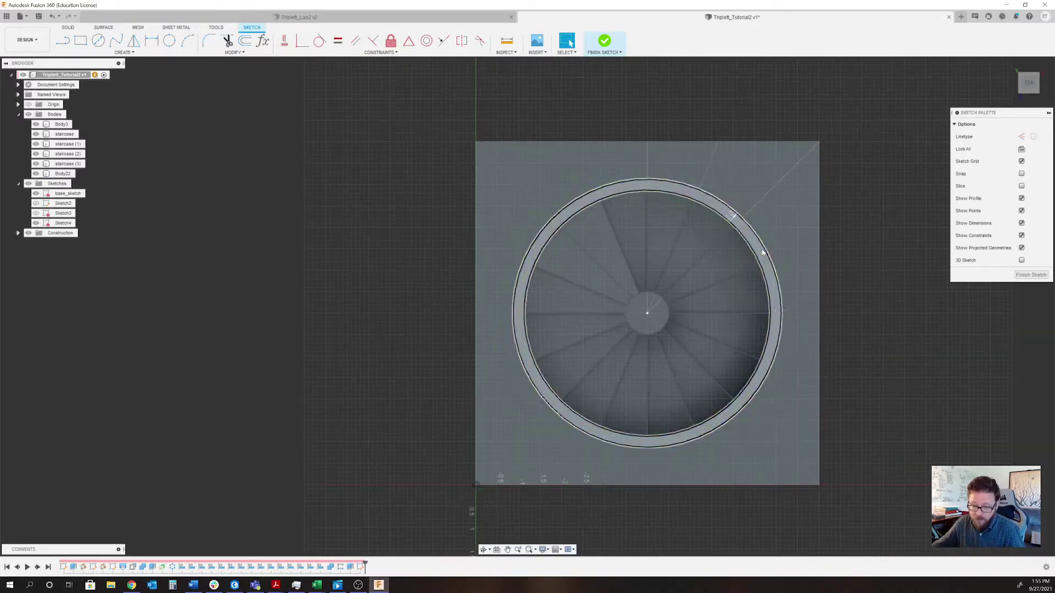
{"action": "left_click", "coordinate": [763, 252]}
{"action": "mouse_move", "coordinate": [757, 265]}
{"action": "middle_mouse_down", "text": "shift"}
{"action": "mouse_move", "coordinate": [784, 259]}
{"action": "mouse_move", "coordinate": [768, 255]}
{"action": "middle_mouse_up", "text": "shift"}
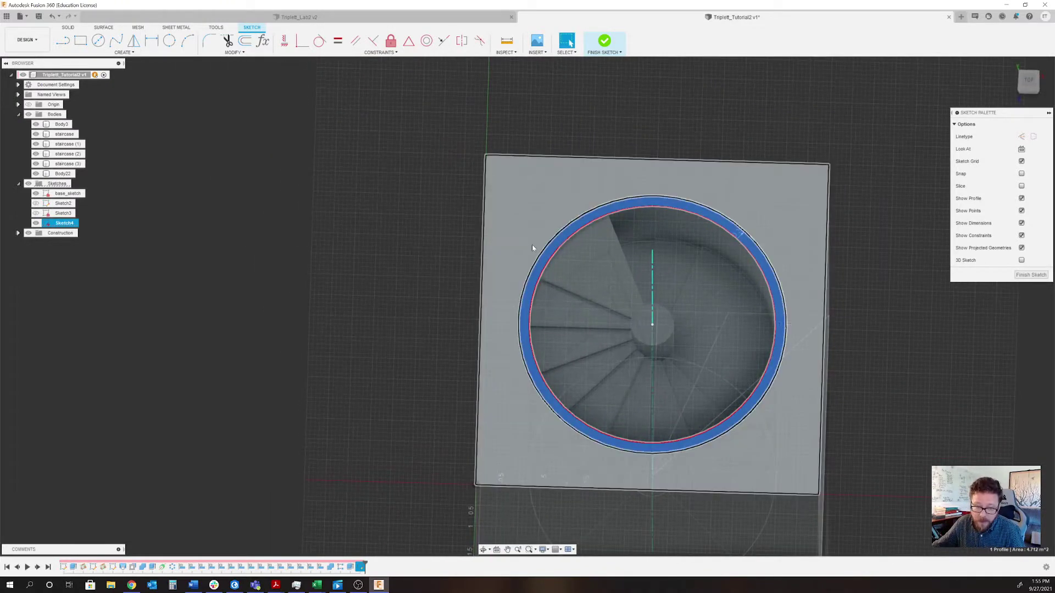
{"action": "middle_click_drag", "start_coordinate": [532, 245], "coordinate": [505, 254], "text": "shift"}
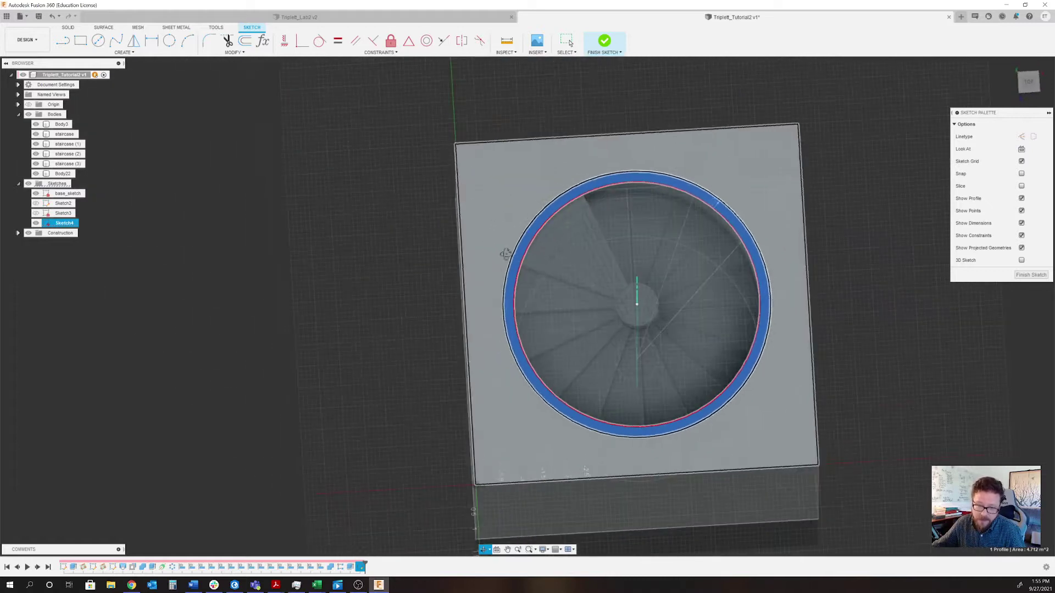
{"action": "left_click", "coordinate": [1031, 275]}
{"action": "mouse_move", "coordinate": [690, 328]}
{"action": "middle_mouse_down", "text": "shift"}
{"action": "mouse_move", "coordinate": [652, 309]}
{"action": "mouse_move", "coordinate": [692, 326]}
{"action": "mouse_move", "coordinate": [720, 365]}
{"action": "mouse_move", "coordinate": [770, 183]}
{"action": "middle_mouse_up", "text": "shift"}
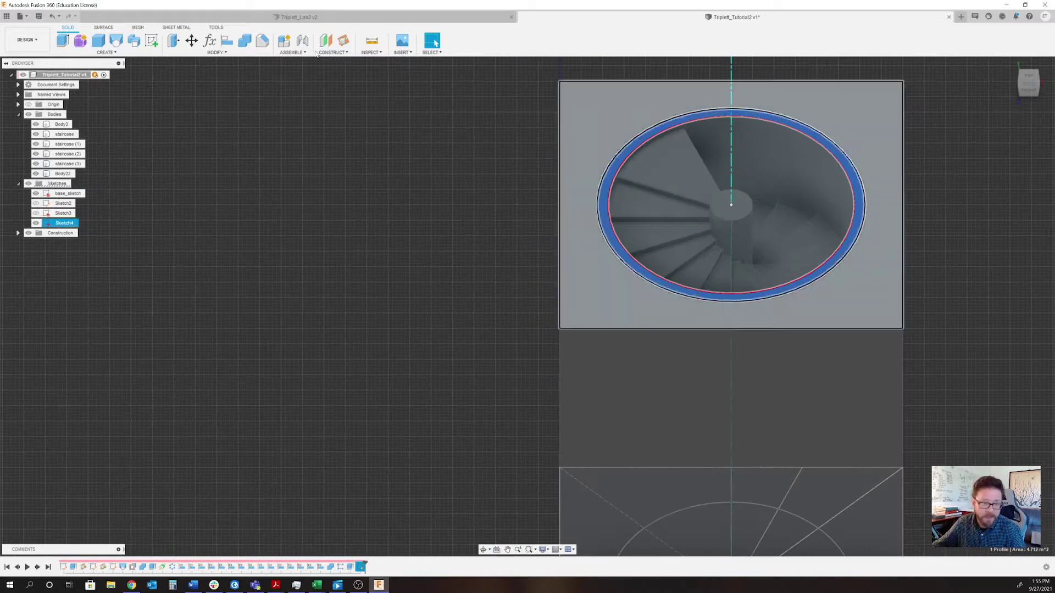
{"action": "left_click", "coordinate": [64, 40]}
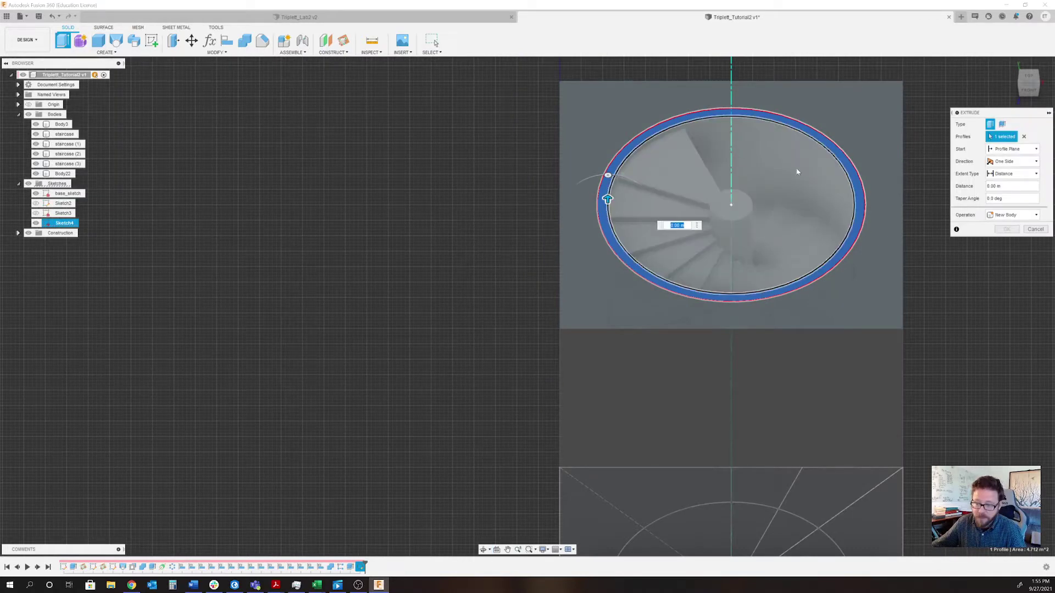
{"action": "left_click_drag", "start_coordinate": [607, 199], "coordinate": [607, 145]}
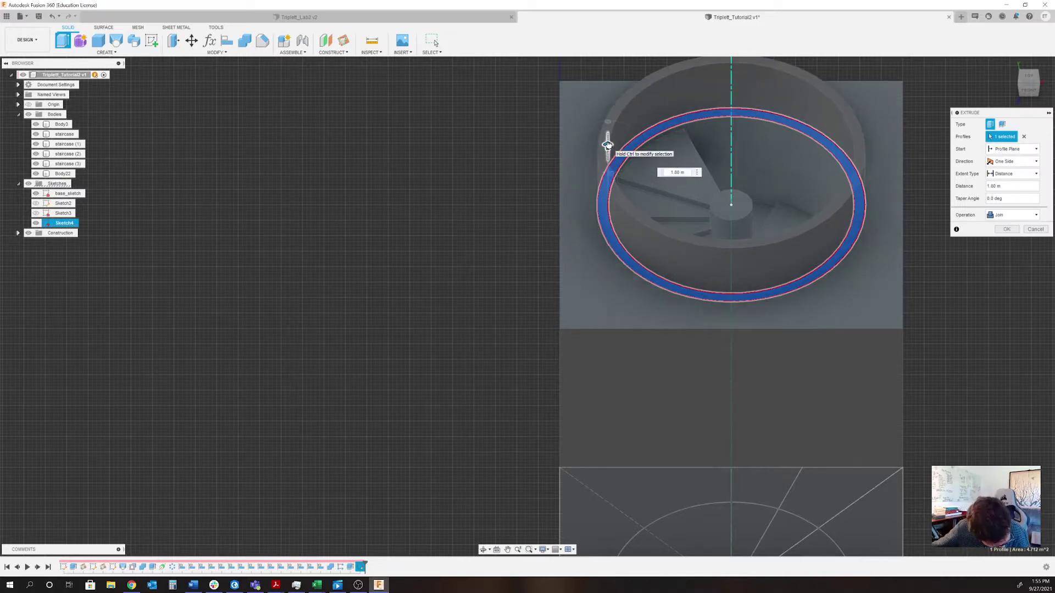
{"action": "type", "text": "3"}
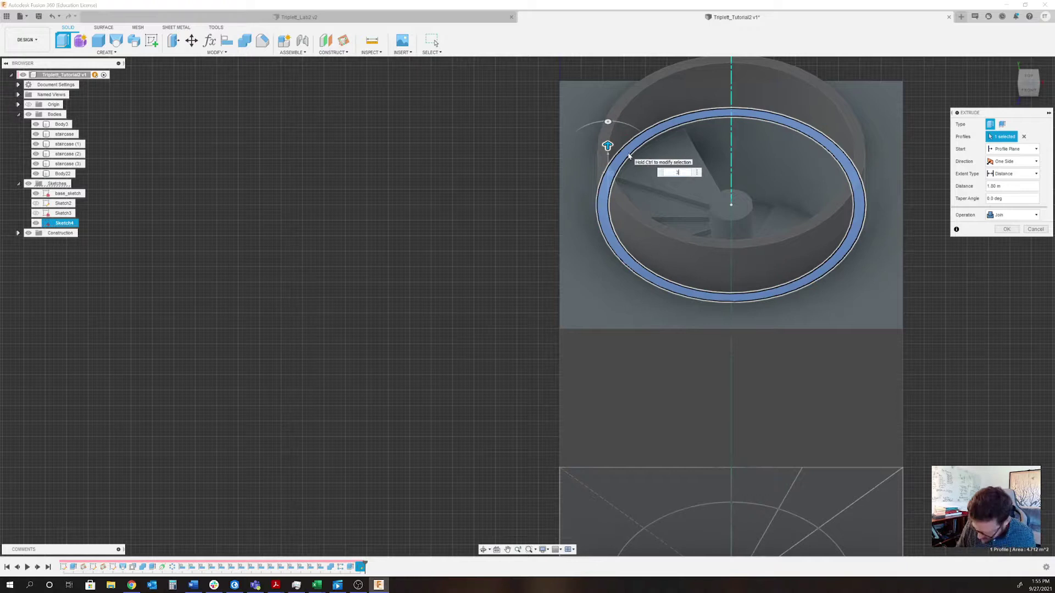
{"action": "key", "text": "Return"}
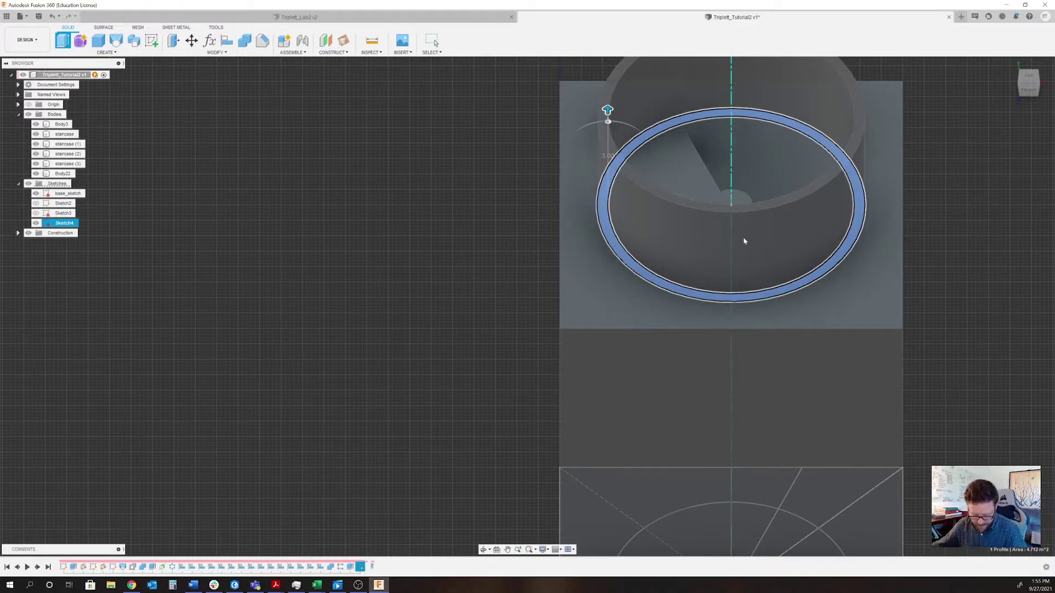
- Construct a plane tangent to the outer cylindrical face of the ring wall at an angle of -45 degrees, facing the block's corner
{"action": "scroll", "coordinate": [744, 242], "scroll_direction": "down", "scroll_amount": 3}
{"action": "middle_click_drag", "start_coordinate": [724, 249], "coordinate": [797, 242], "text": "shift"}
{"action": "middle_click_drag", "start_coordinate": [732, 222], "coordinate": [760, 271], "text": "shift"}
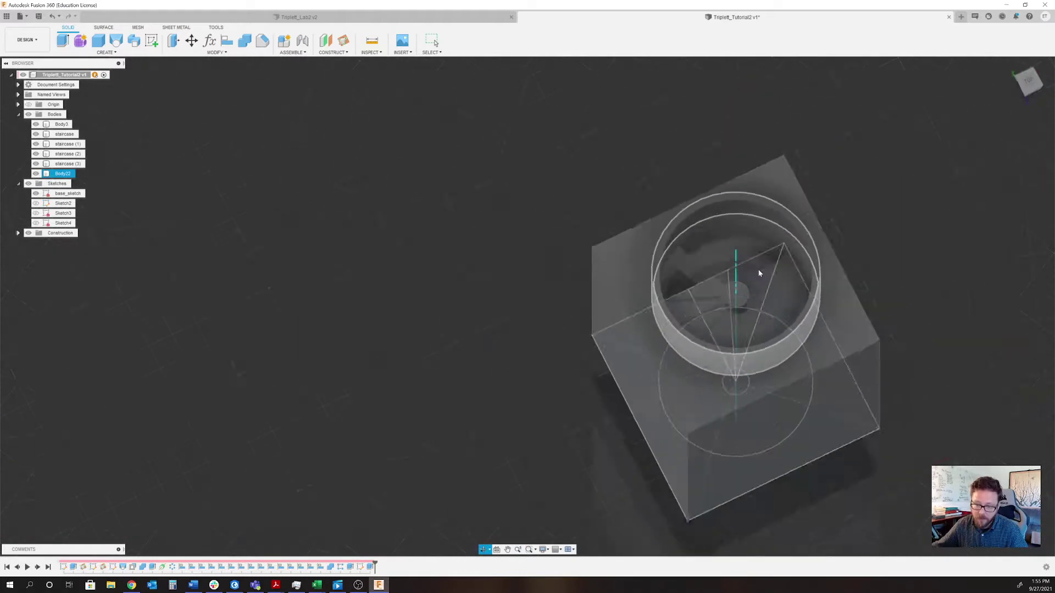
{"action": "scroll", "coordinate": [680, 302], "scroll_direction": "up", "scroll_amount": 3}
{"action": "middle_click_drag", "start_coordinate": [675, 267], "coordinate": [641, 177], "text": "shift"}
{"action": "left_click", "coordinate": [687, 323]}
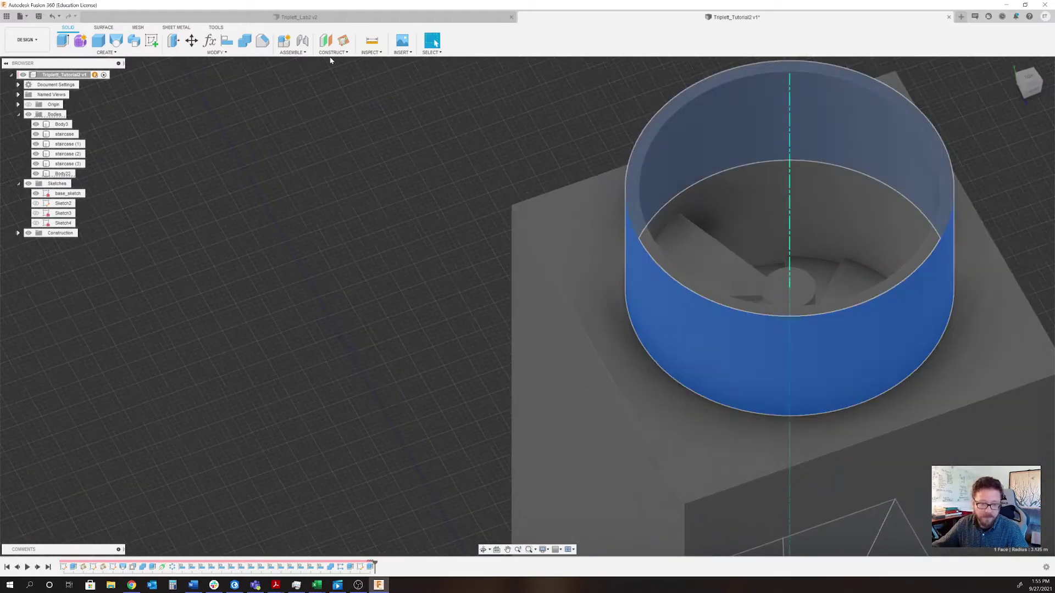
{"action": "left_click", "coordinate": [345, 53]}
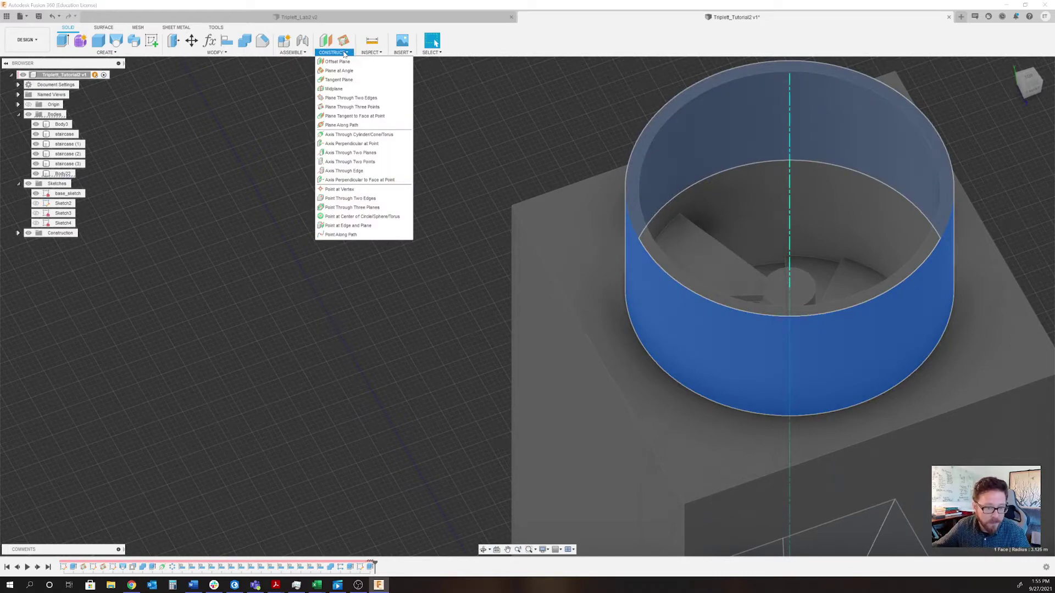
{"action": "left_click", "coordinate": [346, 80]}
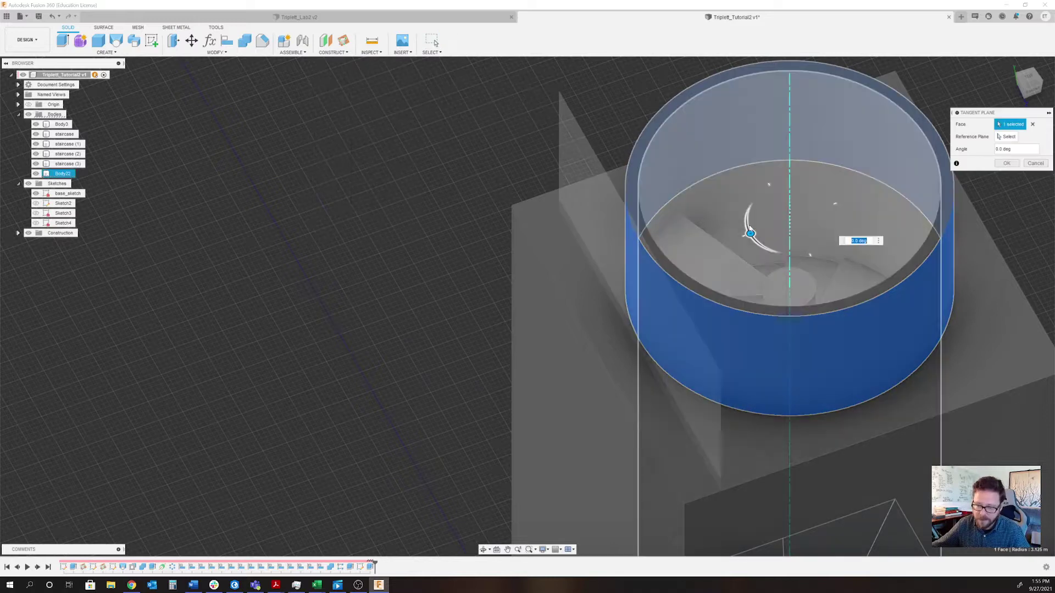
{"action": "middle_click_drag", "start_coordinate": [824, 230], "coordinate": [665, 296], "text": "shift"}
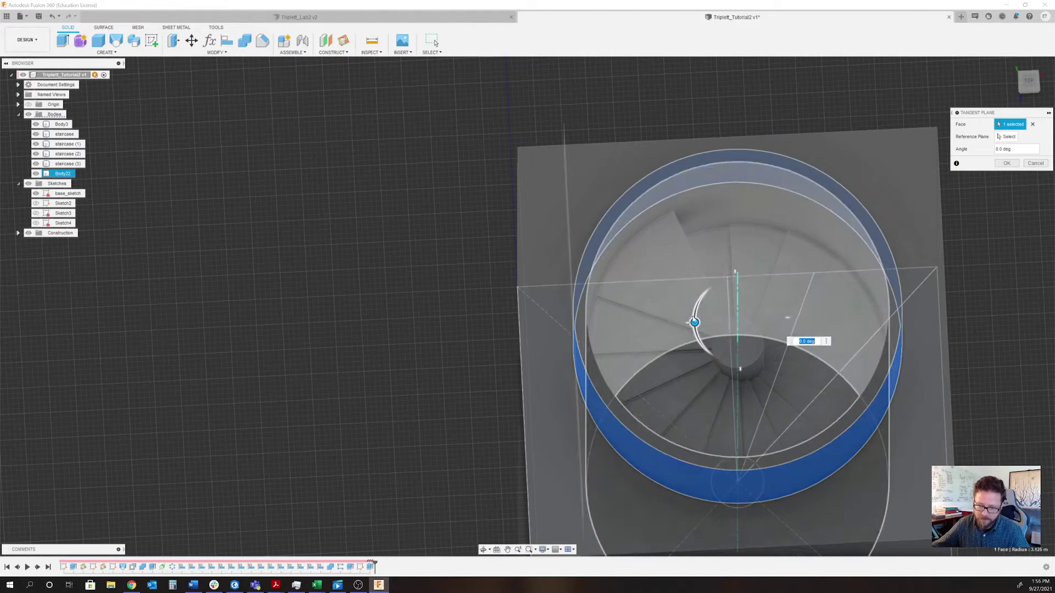
{"action": "left_click_drag", "start_coordinate": [694, 322], "coordinate": [706, 293]}
{"action": "middle_click_drag", "start_coordinate": [706, 292], "coordinate": [662, 209], "text": "shift"}
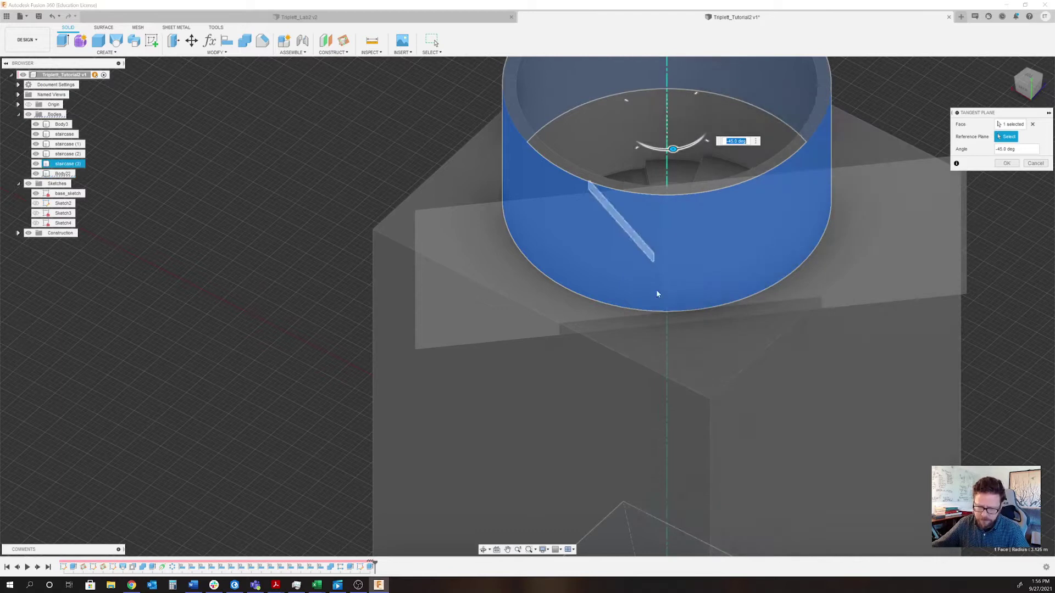
{"action": "middle_click_drag", "start_coordinate": [712, 280], "coordinate": [650, 313], "text": "shift"}
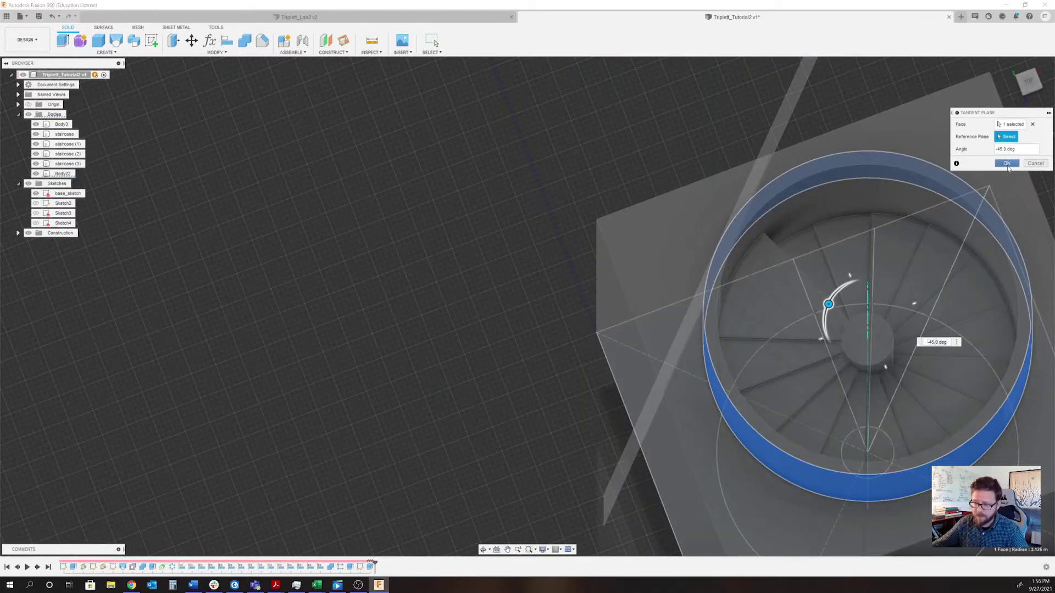
{"action": "left_click", "coordinate": [1008, 163]}
- Create a sketch on the new tangent plane in front of the ring wall
{"action": "middle_click_drag", "start_coordinate": [890, 236], "coordinate": [796, 229], "text": "shift"}
{"action": "left_click", "coordinate": [798, 228]}
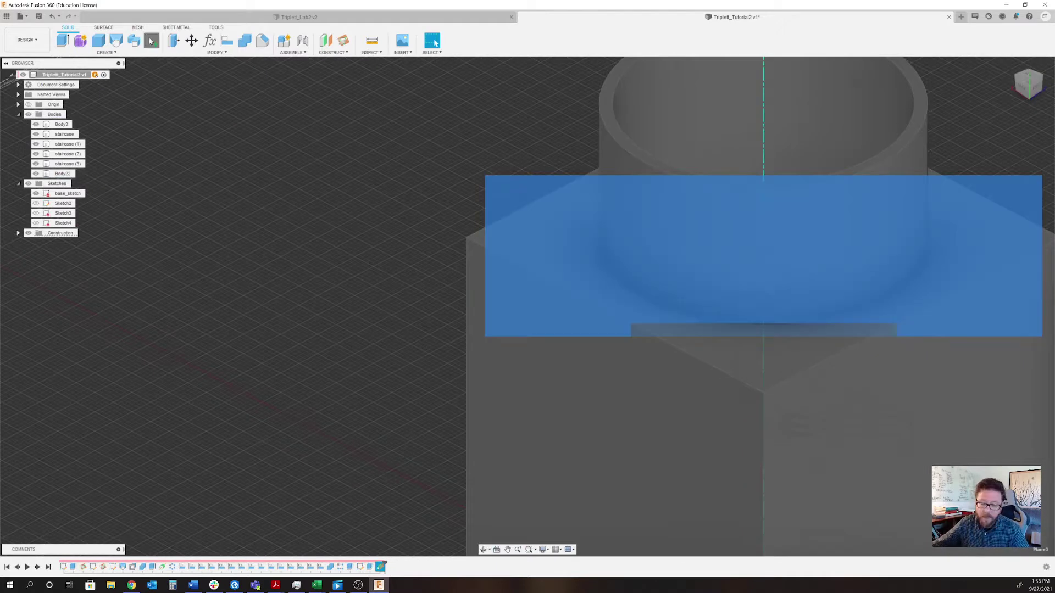
{"action": "left_click", "coordinate": [152, 40]}
{"action": "scroll", "coordinate": [582, 434], "scroll_direction": "up", "scroll_amount": 3}
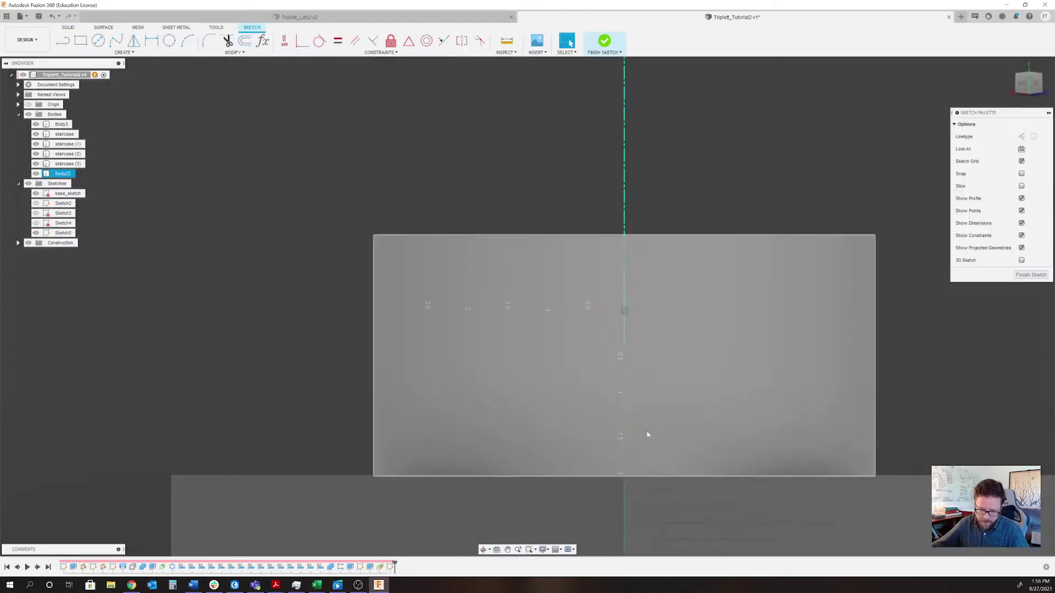
{"action": "middle_click_drag", "start_coordinate": [635, 419], "coordinate": [624, 352], "text": "shift"}
{"action": "middle_click_drag", "start_coordinate": [651, 460], "coordinate": [641, 452], "text": "shift"}
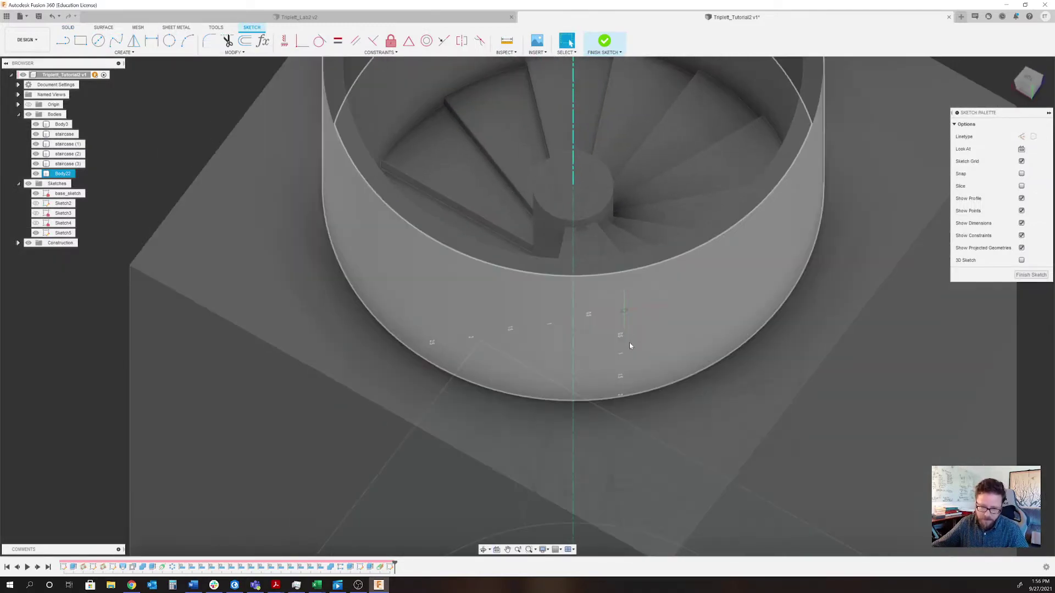
{"action": "key", "text": "Escape"}
- Sketch a rectangle 1 m wide and 1.6 m high at the foot of the ring wall, starting on the vertical sketch axis
{"action": "key", "text": "r"}
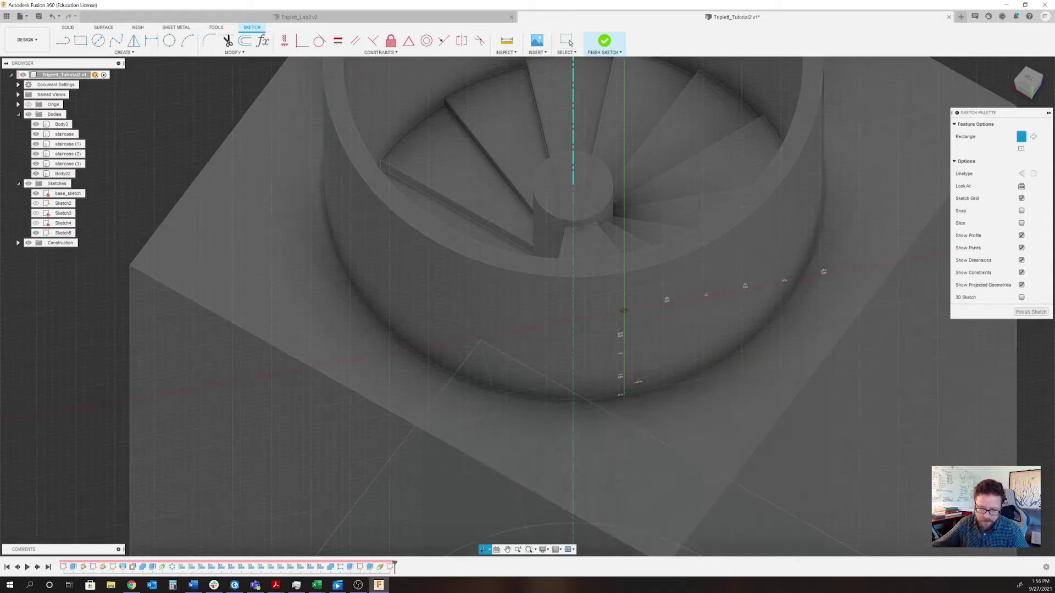
{"action": "middle_click_drag", "start_coordinate": [577, 404], "coordinate": [606, 374], "text": "shift"}
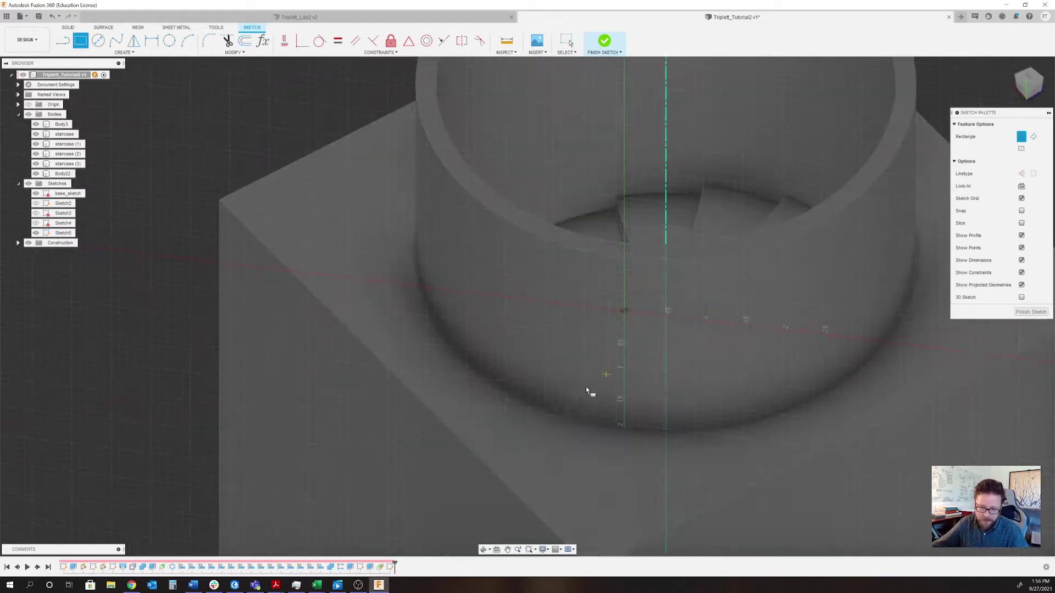
{"action": "left_click", "coordinate": [559, 550]}
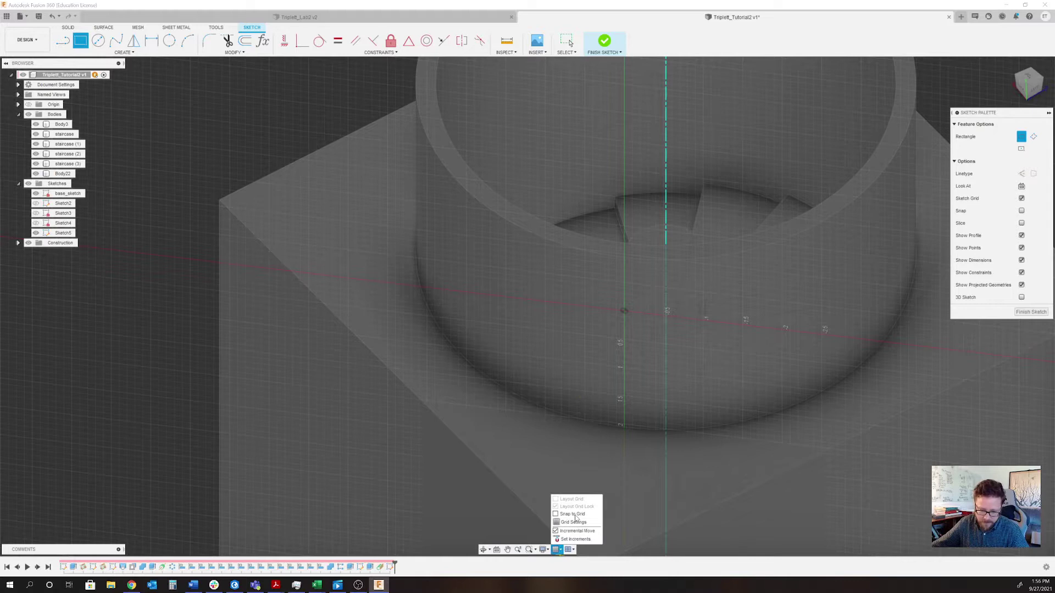
{"action": "left_click", "coordinate": [624, 425]}
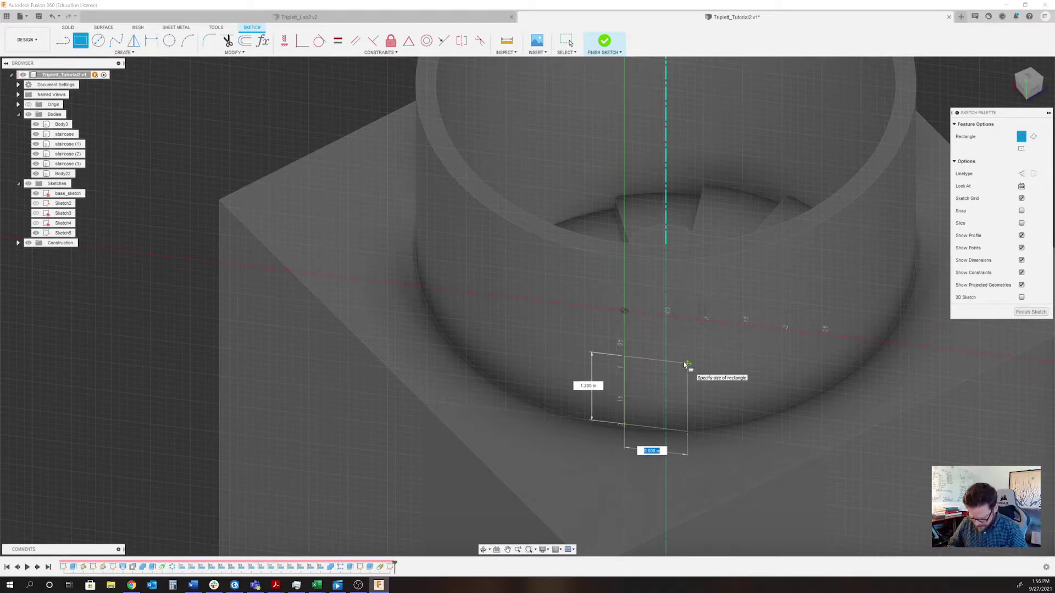
{"action": "type", "text": "1.6"}
{"action": "key", "text": "Tab"}
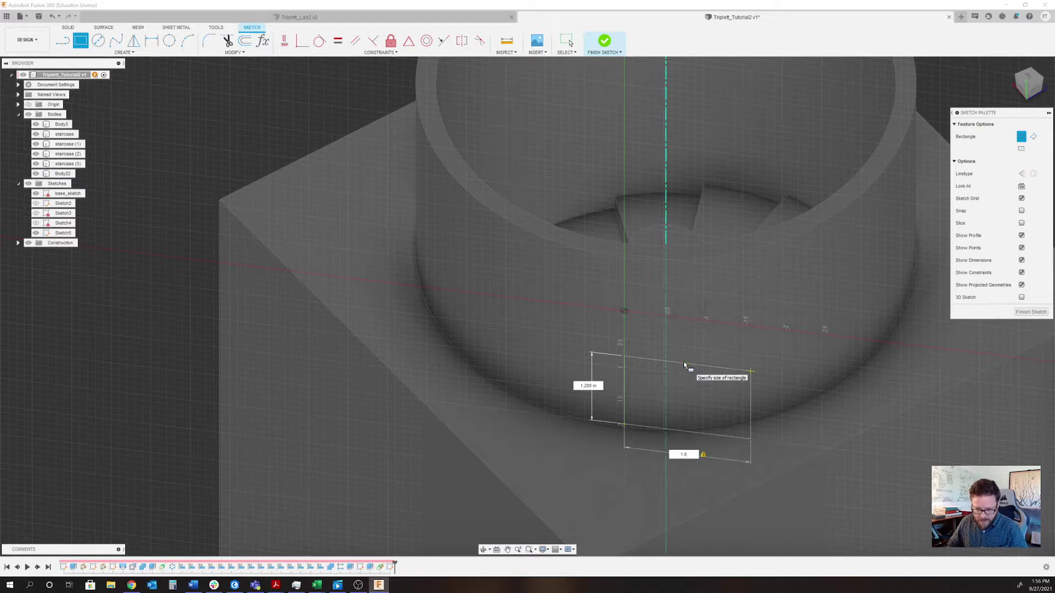
{"action": "key", "text": "BackSpace"}
{"action": "key", "text": "BackSpace"}
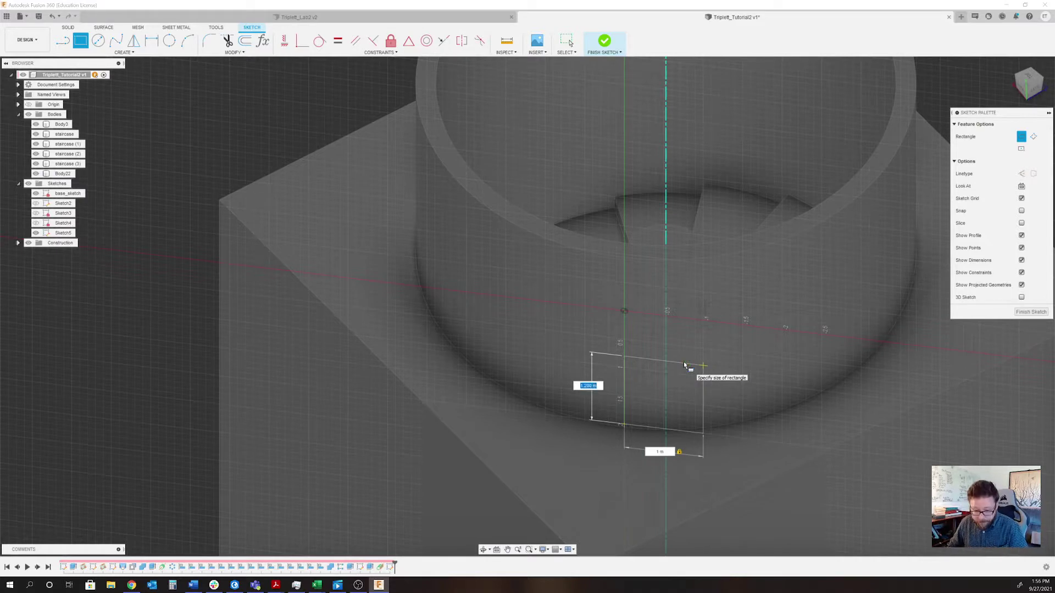
{"action": "type", "text": ".6"}
{"action": "key", "text": "Tab"}
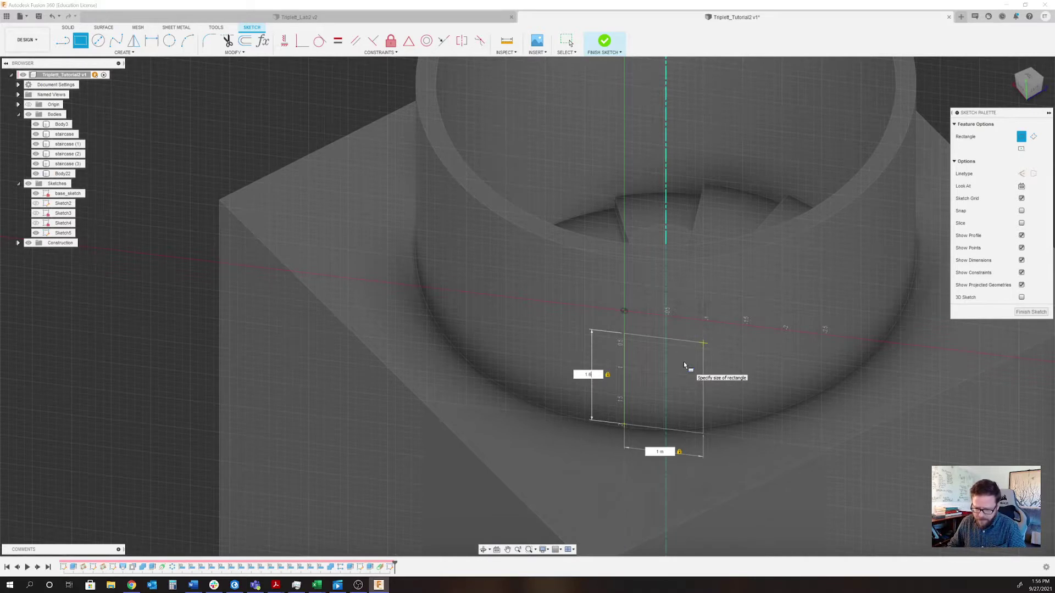
{"action": "key", "text": "Return"}
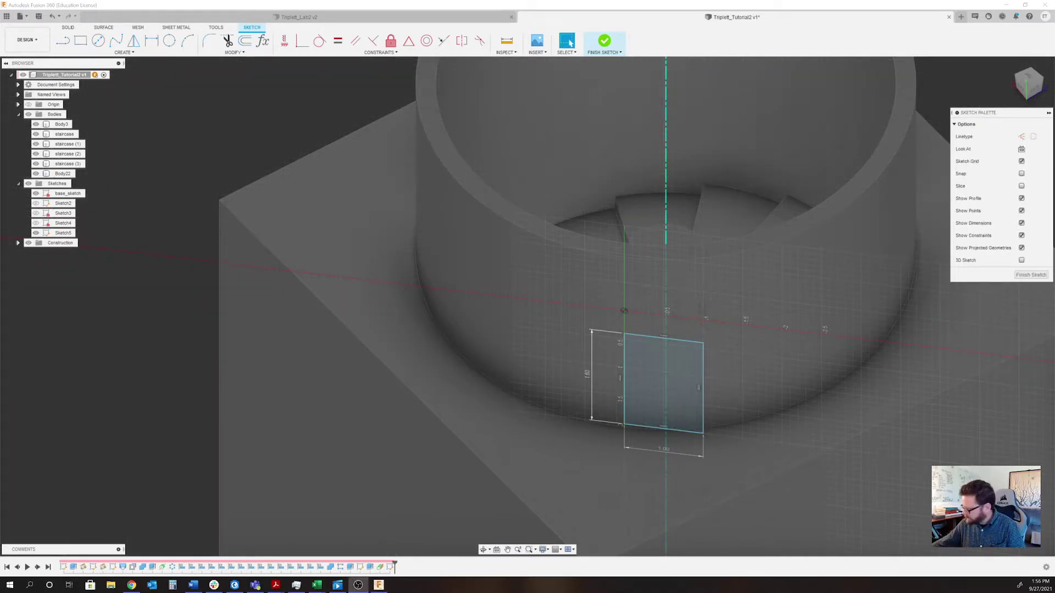
- Draw a three-point arc between the rectangle's two upper corners, bulging upward to form an arched doorway outline
{"action": "scroll", "coordinate": [672, 404], "scroll_direction": "up", "scroll_amount": 3}
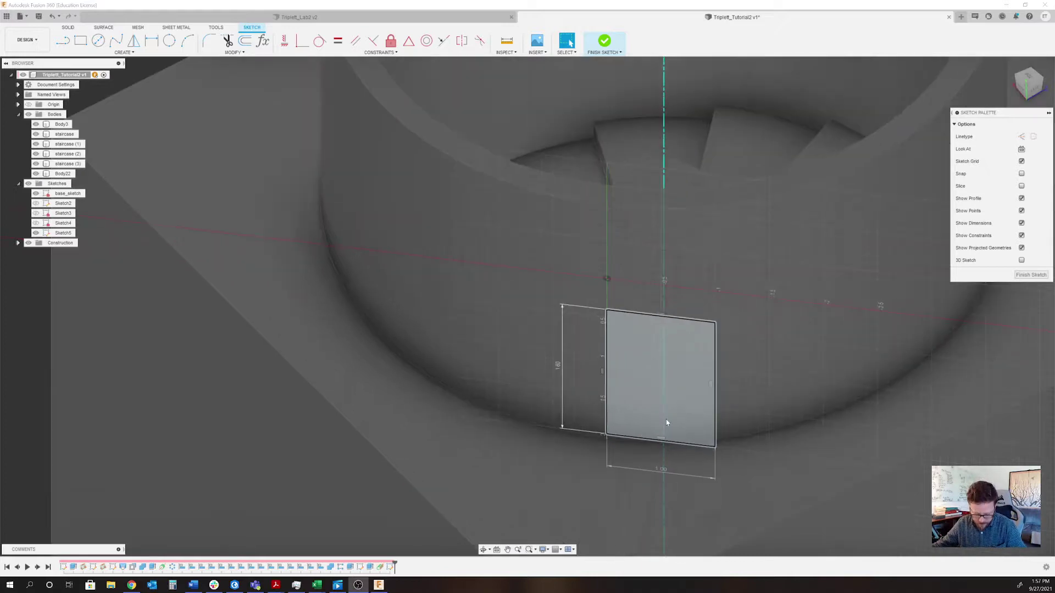
{"action": "middle_click_drag", "start_coordinate": [666, 421], "coordinate": [685, 478], "text": "shift"}
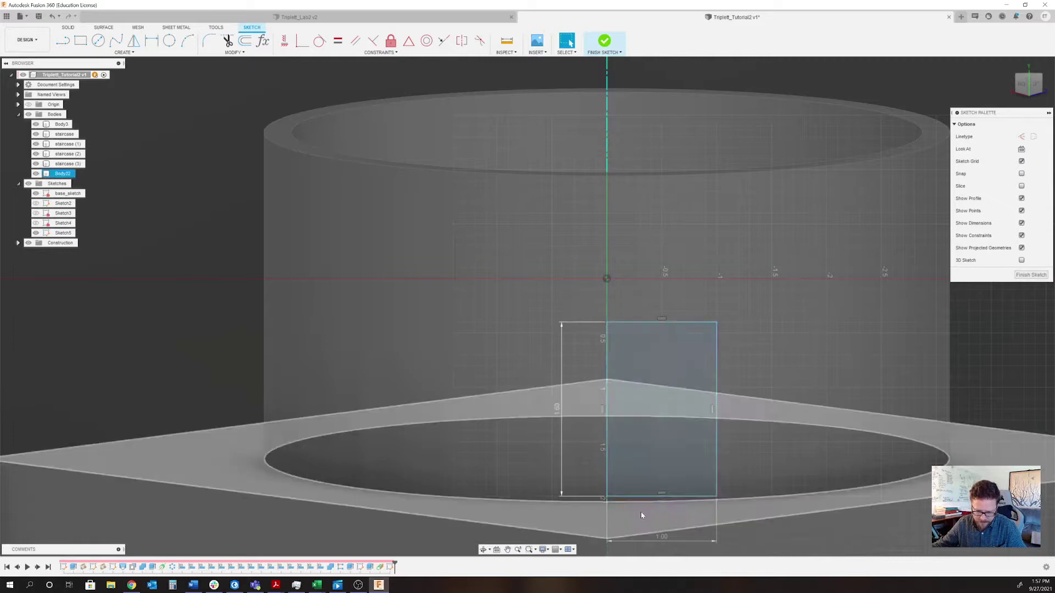
{"action": "middle_click_drag", "start_coordinate": [641, 512], "coordinate": [661, 501], "text": "shift"}
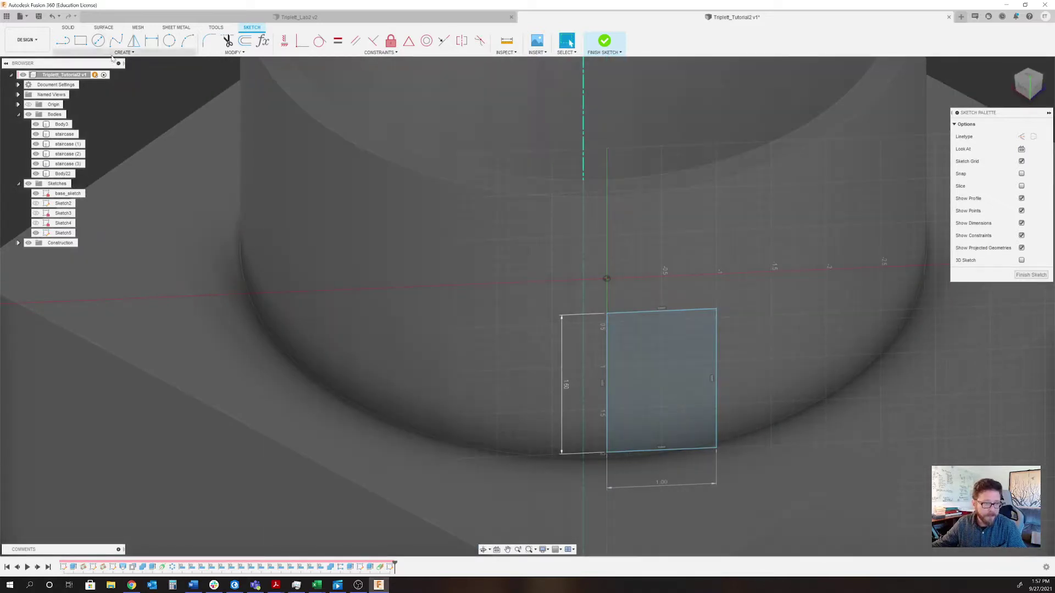
{"action": "left_click", "coordinate": [187, 40]}
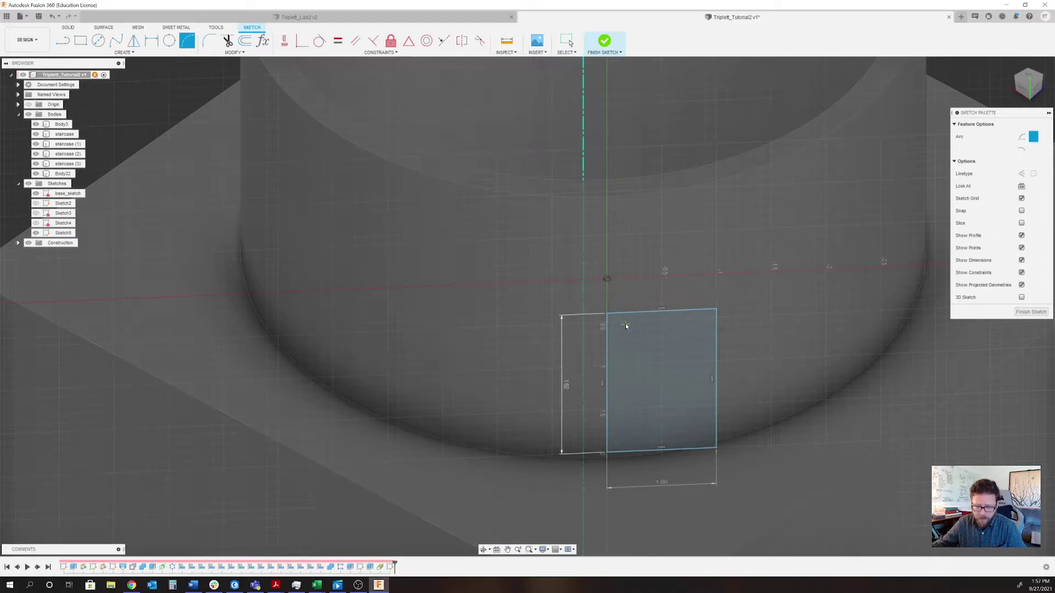
{"action": "left_click", "coordinate": [607, 316]}
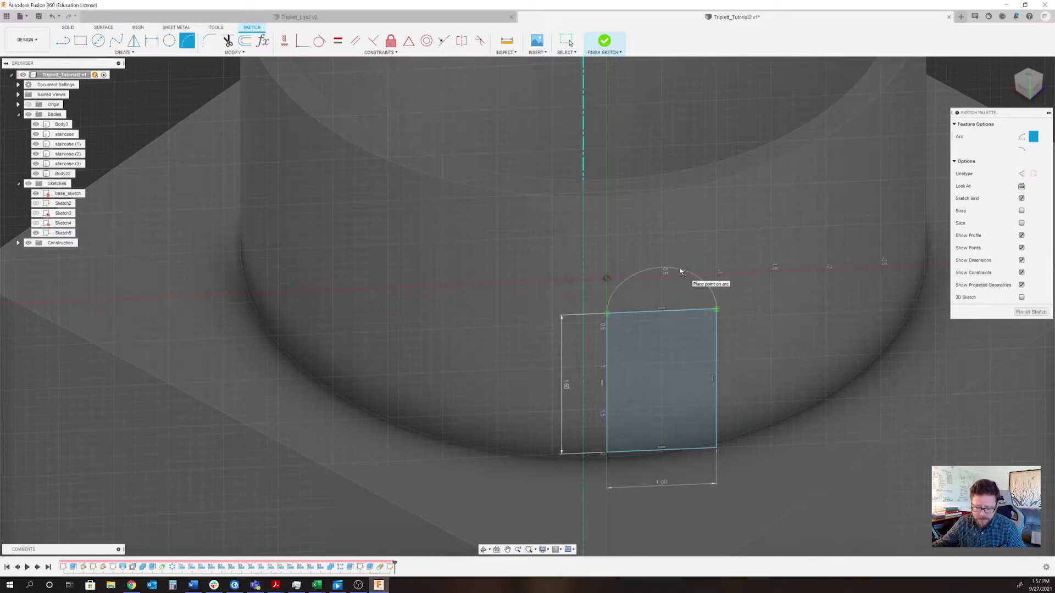
{"action": "left_click", "coordinate": [680, 271]}
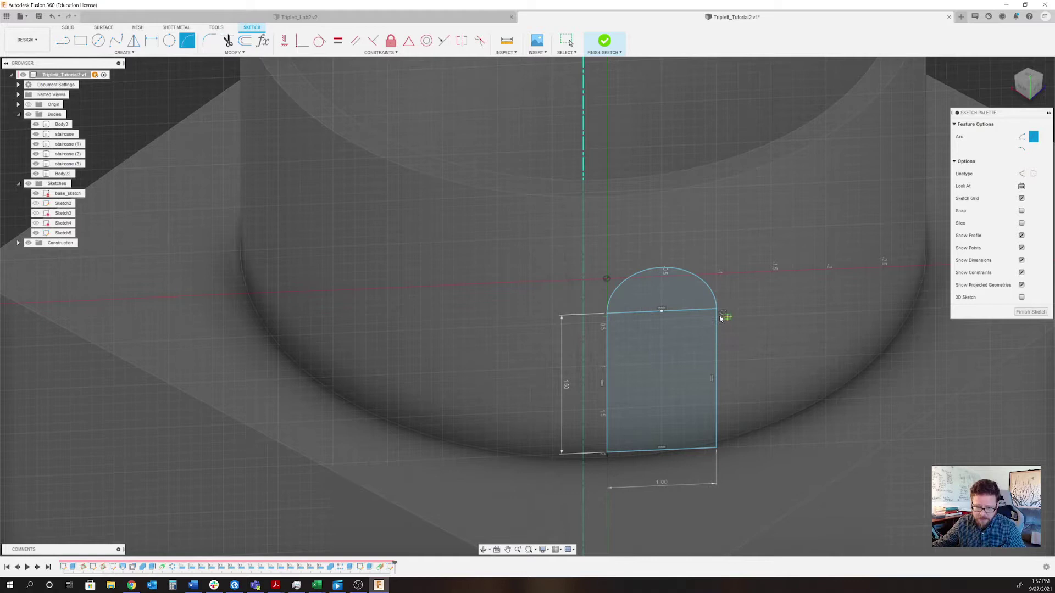
- Trim away the rectangle's upper edge beneath the arc to leave a single doorway profile
{"action": "mouse_move", "coordinate": [690, 304]}
{"action": "middle_mouse_down", "text": "shift"}
{"action": "mouse_move", "coordinate": [706, 316]}
{"action": "mouse_move", "coordinate": [694, 320]}
{"action": "mouse_move", "coordinate": [715, 394]}
{"action": "middle_mouse_up", "text": "shift"}
{"action": "key", "text": "t"}
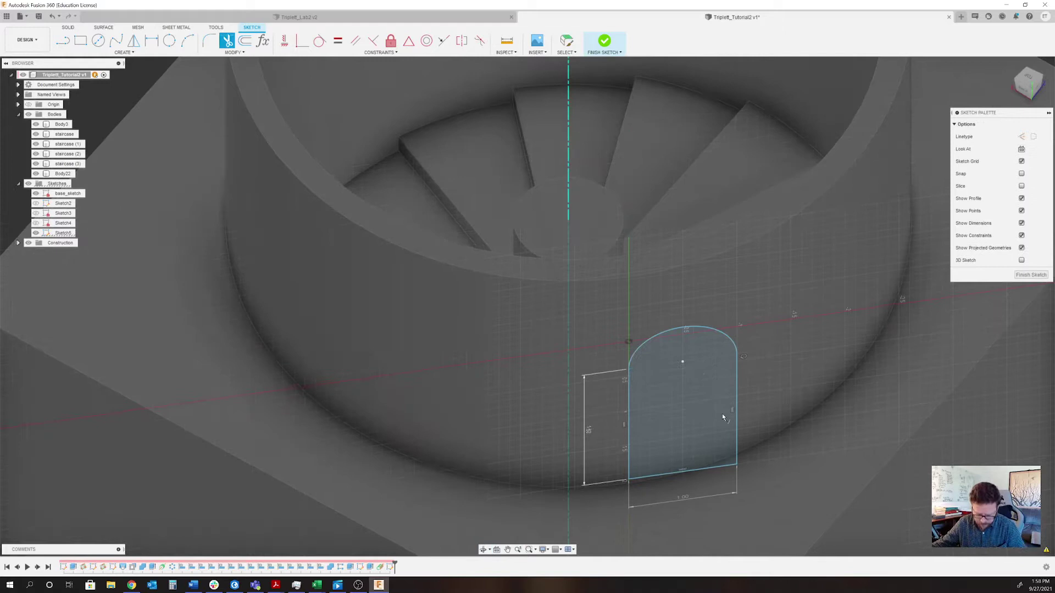
{"action": "mouse_move", "coordinate": [722, 415]}
{"action": "middle_mouse_down", "text": "shift"}
{"action": "mouse_move", "coordinate": [722, 455]}
{"action": "mouse_move", "coordinate": [719, 440]}
{"action": "middle_mouse_up", "text": "shift"}
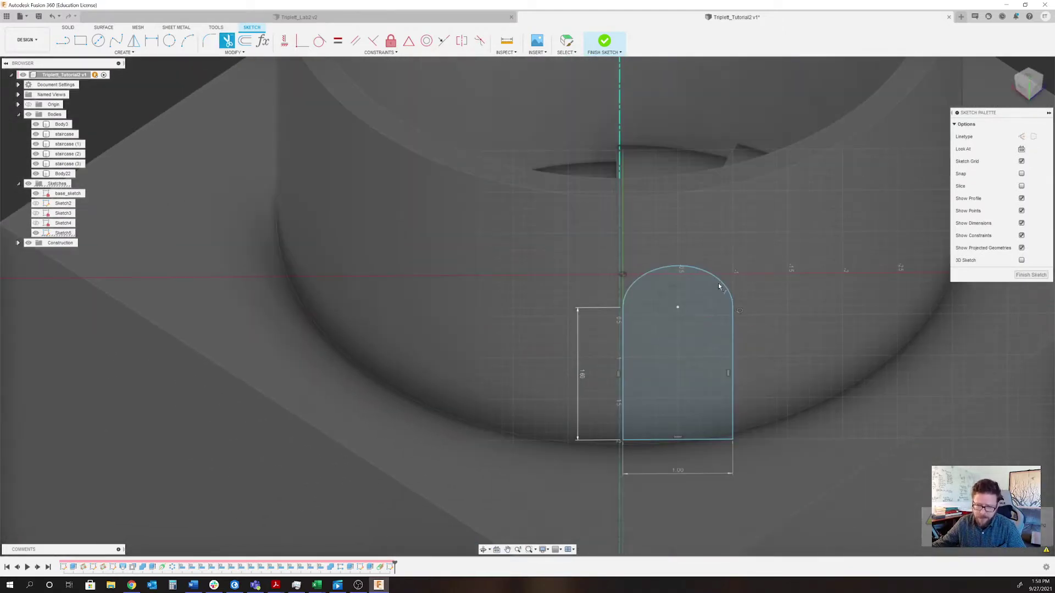
- Move the whole arched doorway profile sideways so that it is centred on the sketch's vertical axis
{"action": "left_click", "coordinate": [568, 42]}
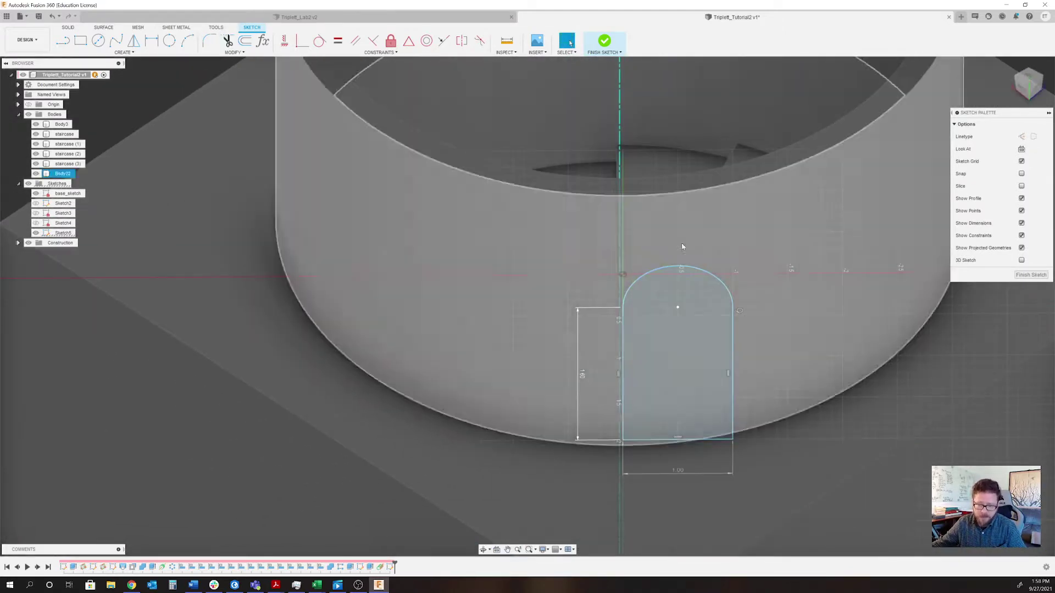
{"action": "double_click", "coordinate": [715, 278]}
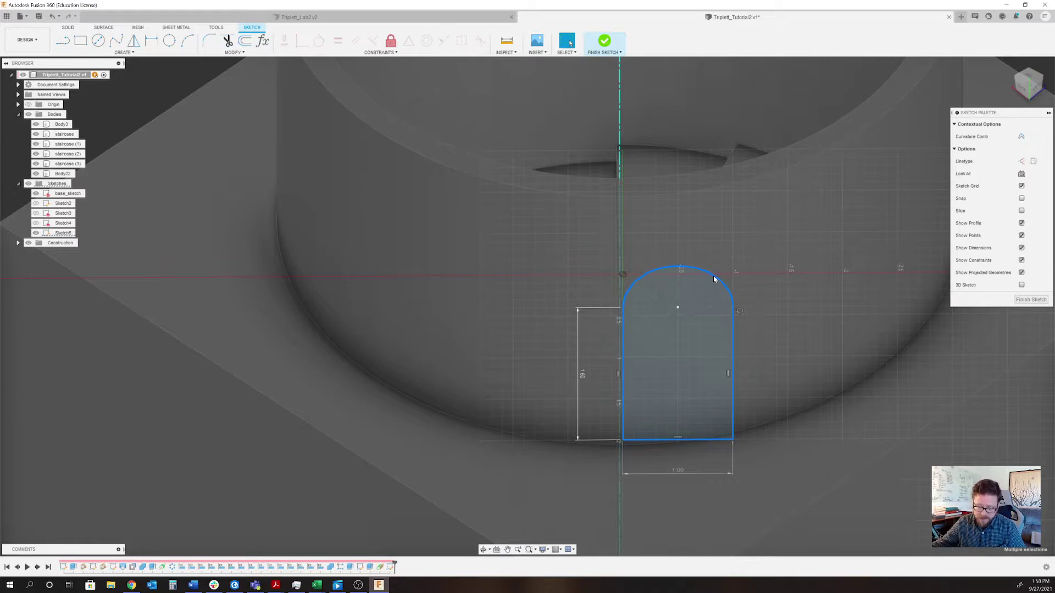
{"action": "mouse_move", "coordinate": [733, 306]}
{"action": "left_mouse_down"}
{"action": "mouse_move", "coordinate": [672, 298]}
{"action": "mouse_move", "coordinate": [668, 308]}
{"action": "left_mouse_up"}
{"action": "scroll", "coordinate": [608, 366], "scroll_direction": "down", "scroll_amount": 2}
{"action": "left_click_drag", "start_coordinate": [608, 365], "coordinate": [570, 43], "text": "shift"}
{"action": "middle_click_drag", "start_coordinate": [649, 348], "coordinate": [649, 347], "text": "shift"}
{"action": "scroll", "coordinate": [649, 348], "scroll_direction": "down", "scroll_amount": 3}
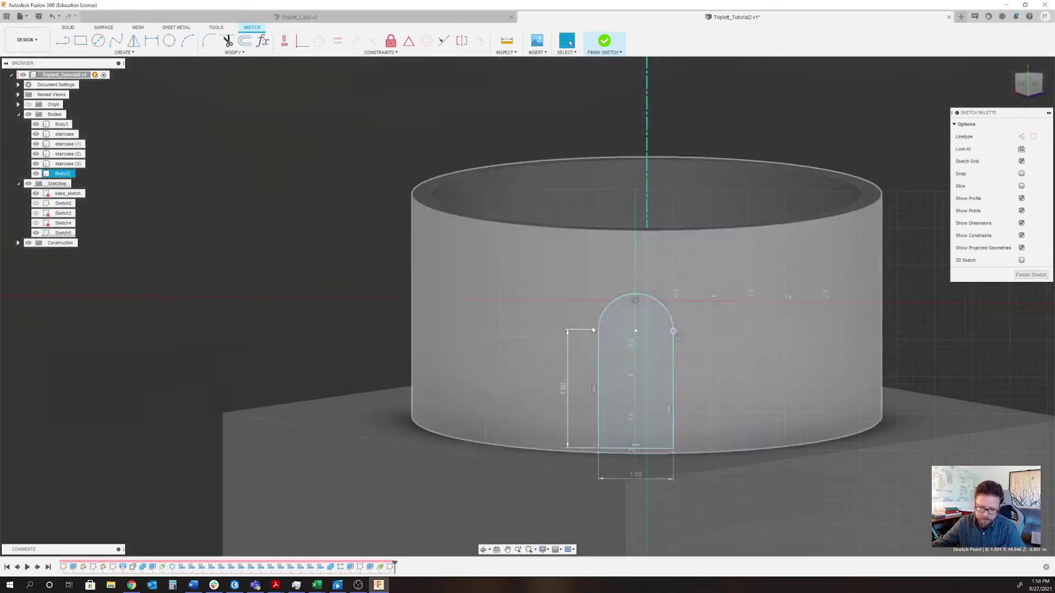
- Apply a tangent constraint between the doorway's arc and the straight side edge that is not yet tangent to it
{"action": "scroll", "coordinate": [591, 326], "scroll_direction": "up", "scroll_amount": 6}
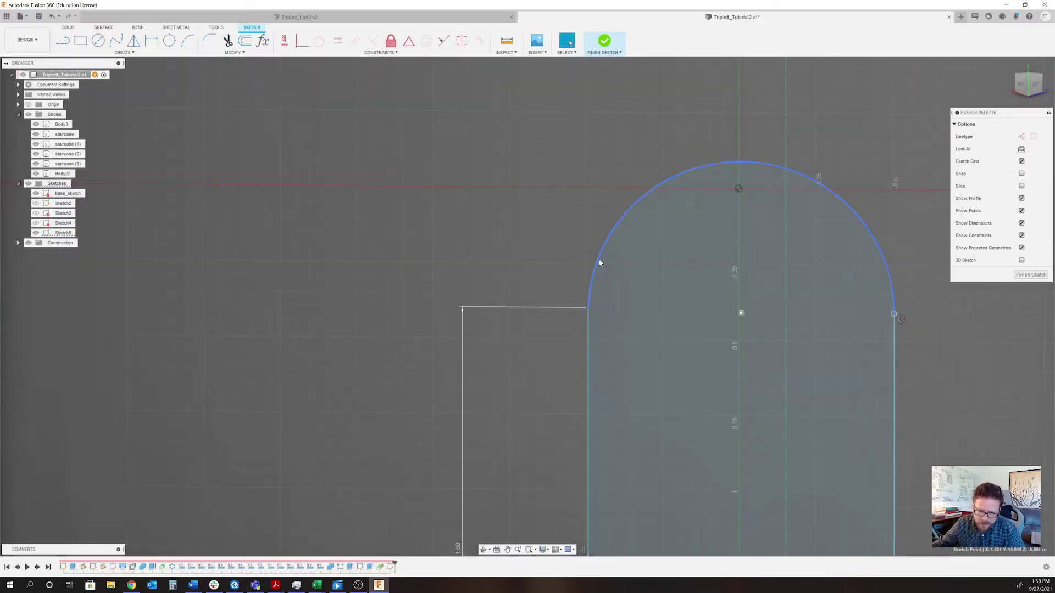
{"action": "left_click", "coordinate": [599, 258]}
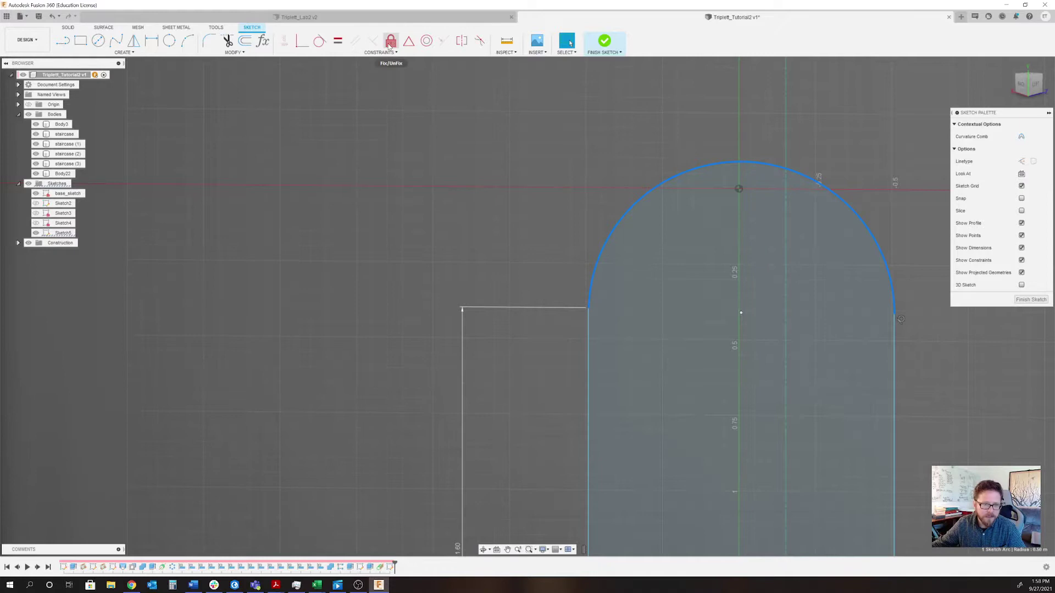
{"action": "left_click", "coordinate": [320, 40]}
{"action": "left_click", "coordinate": [588, 355]}
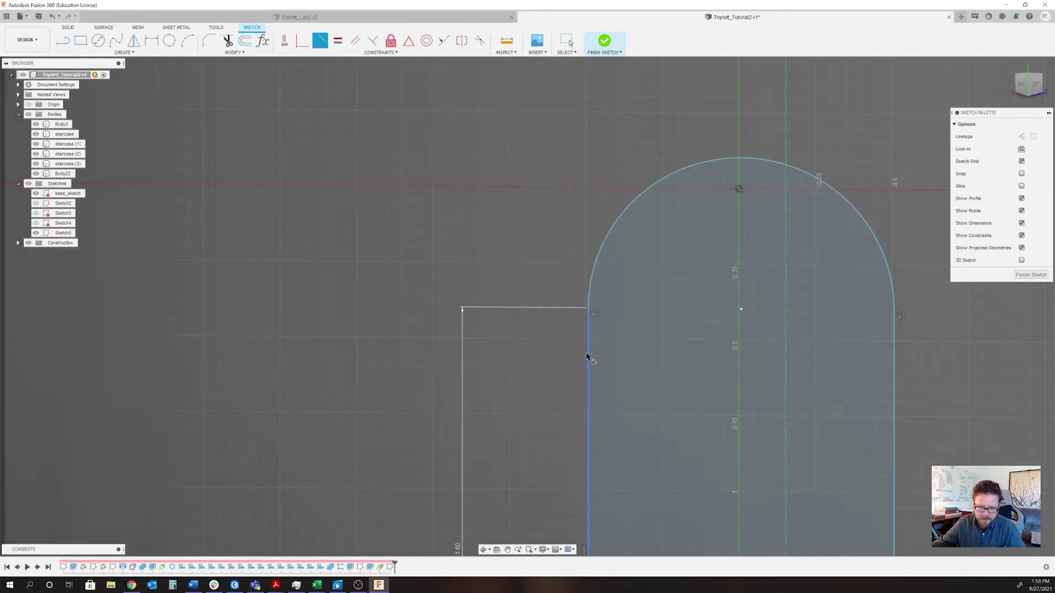
{"action": "scroll", "coordinate": [711, 311], "scroll_direction": "down", "scroll_amount": 4}
{"action": "key", "text": "Escape"}
{"action": "mouse_move", "coordinate": [736, 328]}
{"action": "middle_mouse_down", "text": "shift"}
{"action": "mouse_move", "coordinate": [751, 387]}
{"action": "mouse_move", "coordinate": [747, 367]}
{"action": "middle_mouse_up", "text": "shift"}
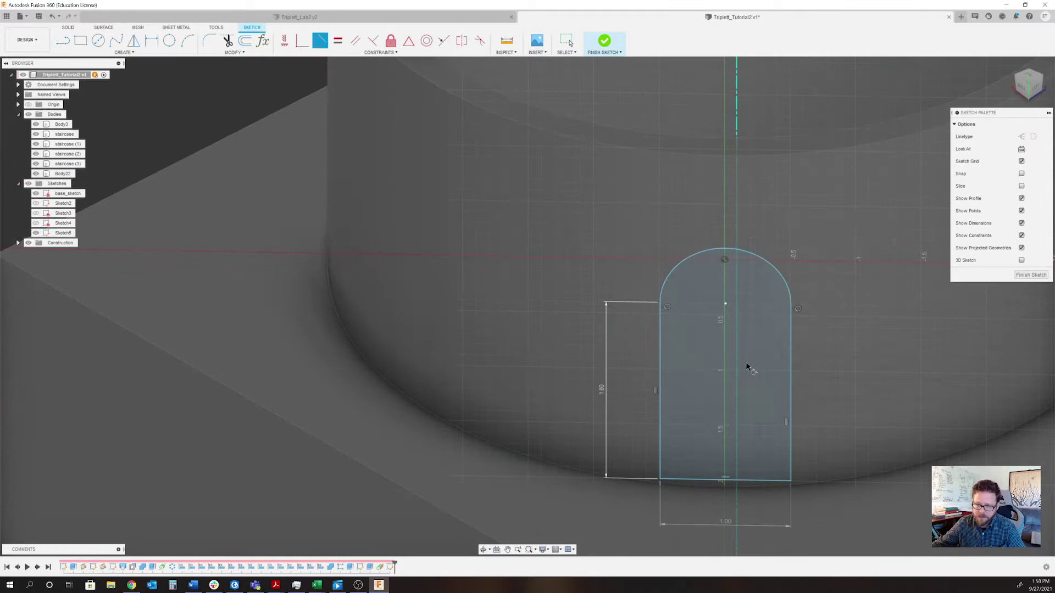
- Finish the sketch and extrude the doorway profile 0.6 m inward as a cut through the ring wall
{"action": "left_click", "coordinate": [1032, 274]}
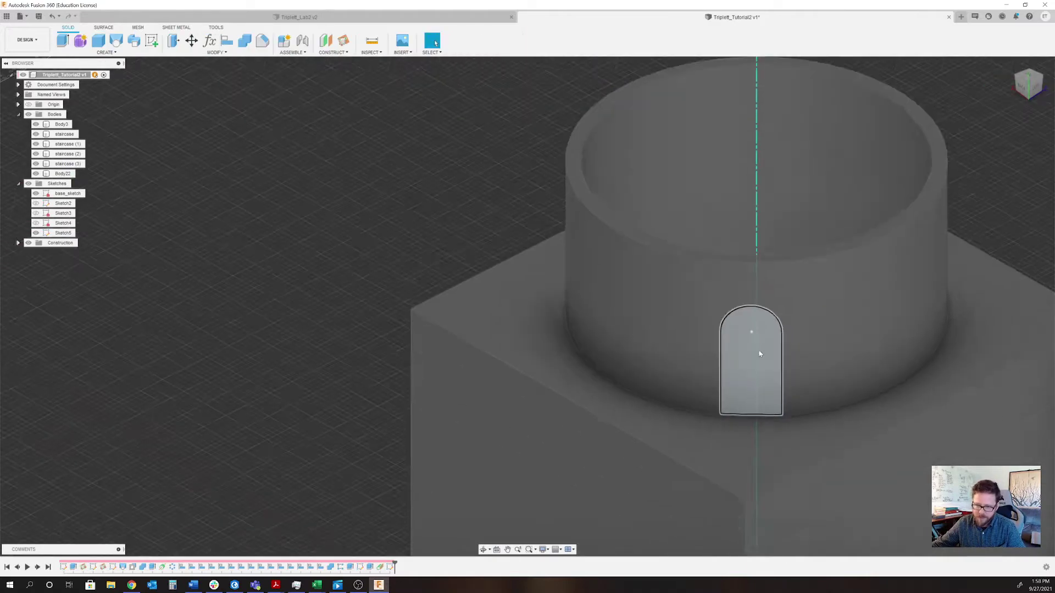
{"action": "left_click", "coordinate": [752, 367]}
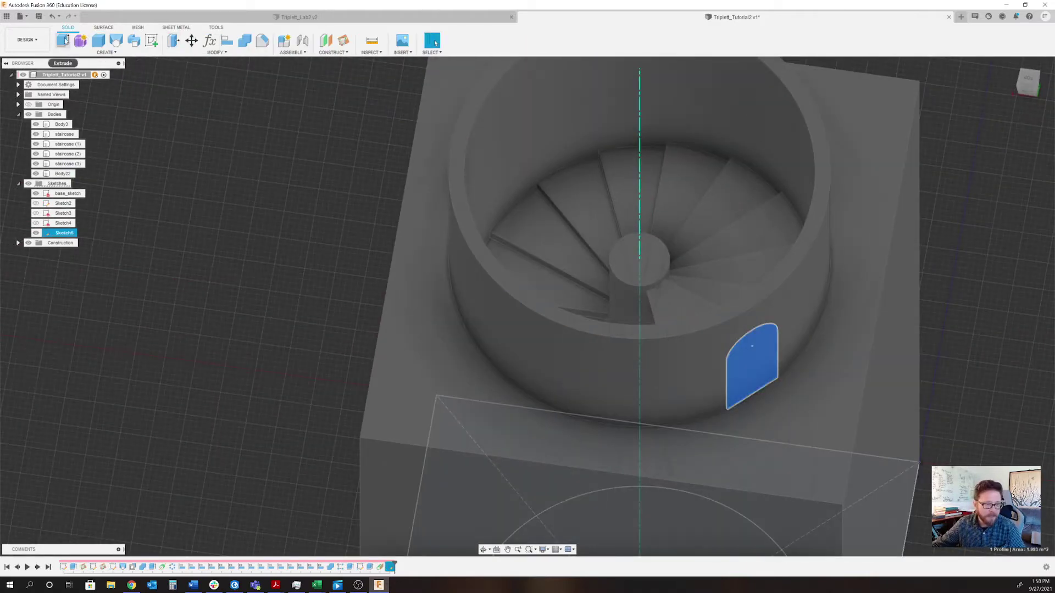
{"action": "left_click", "coordinate": [63, 41]}
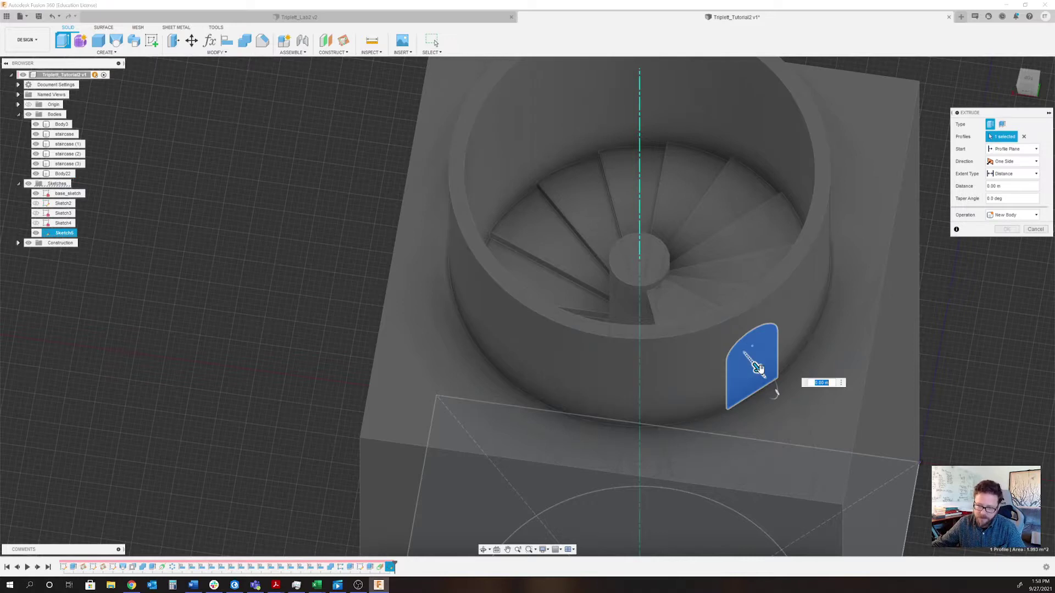
{"action": "left_click_drag", "start_coordinate": [758, 368], "coordinate": [717, 322]}
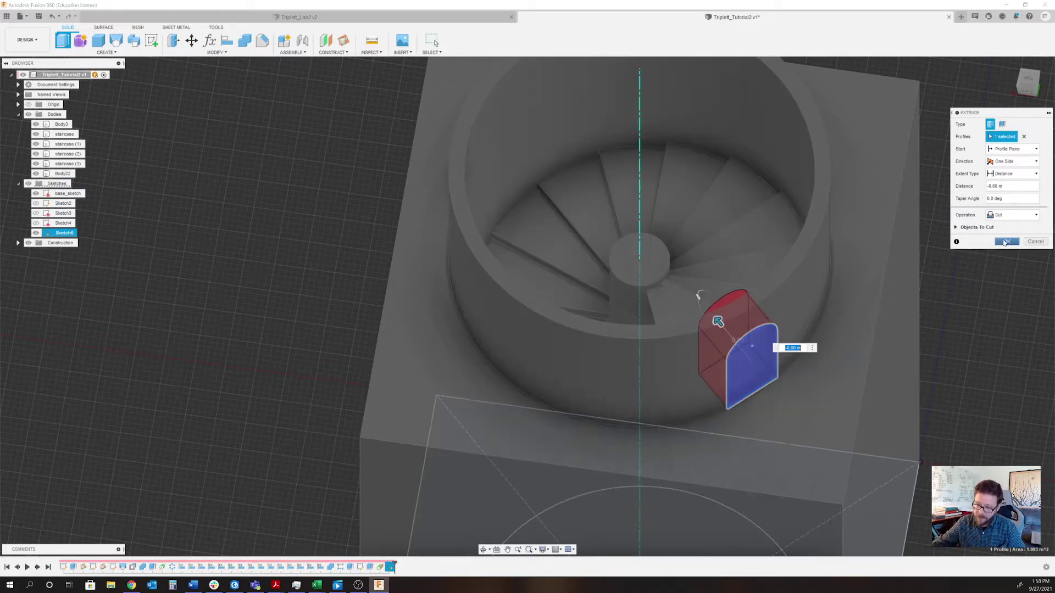
{"action": "left_click", "coordinate": [1007, 242]}
{"action": "mouse_move", "coordinate": [770, 278]}
{"action": "middle_mouse_down", "text": "shift"}
{"action": "mouse_move", "coordinate": [846, 236]}
{"action": "mouse_move", "coordinate": [989, 204]}
{"action": "mouse_move", "coordinate": [901, 258]}
{"action": "mouse_move", "coordinate": [599, 284]}
{"action": "mouse_move", "coordinate": [789, 275]}
{"action": "middle_mouse_up", "text": "shift"}
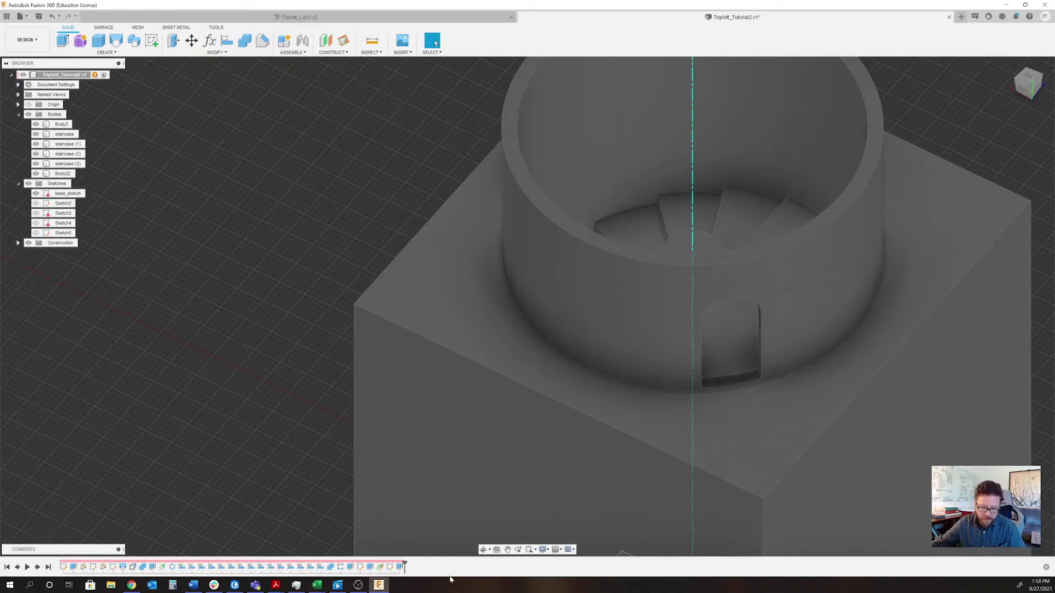
- Edit the doorway sketch again, shift the arched profile slightly downward along the vertical axis, and finish the sketch
{"action": "left_click", "coordinate": [392, 569]}
{"action": "right_click", "coordinate": [392, 568]}
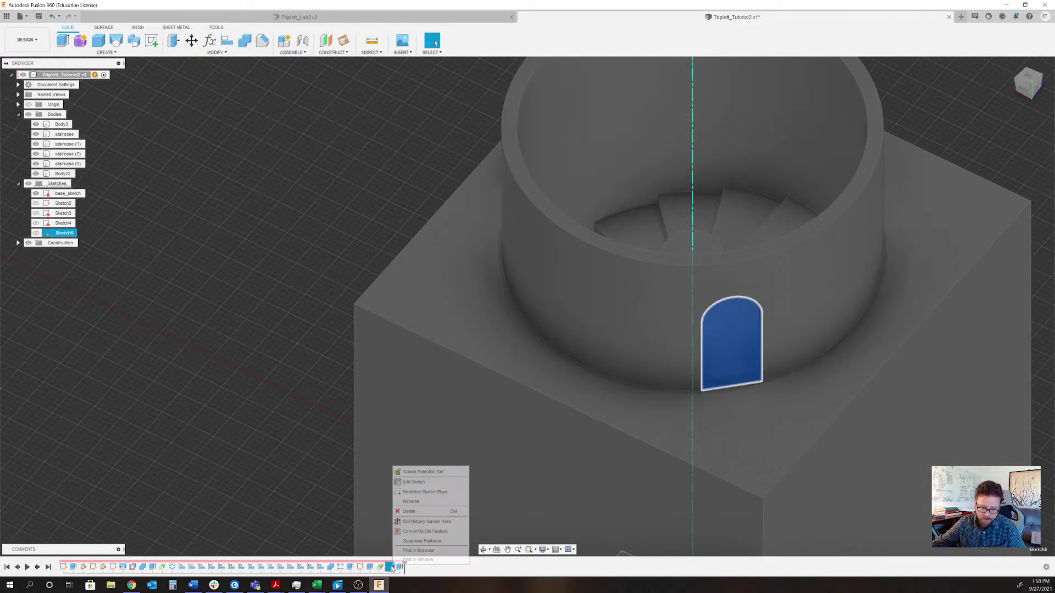
{"action": "left_click", "coordinate": [442, 482]}
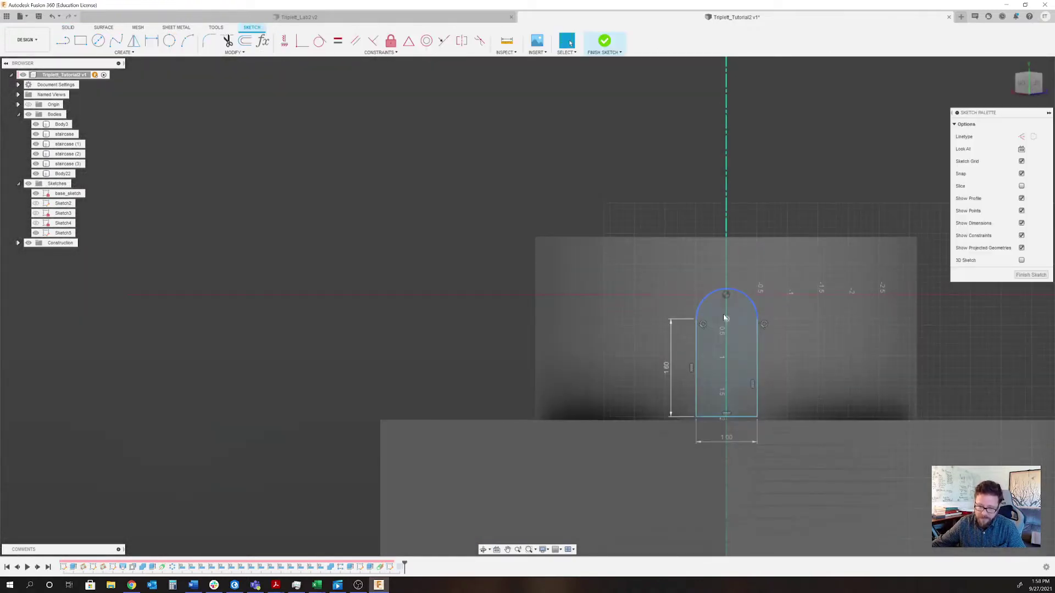
{"action": "scroll", "coordinate": [724, 341], "scroll_direction": "up", "scroll_amount": 5}
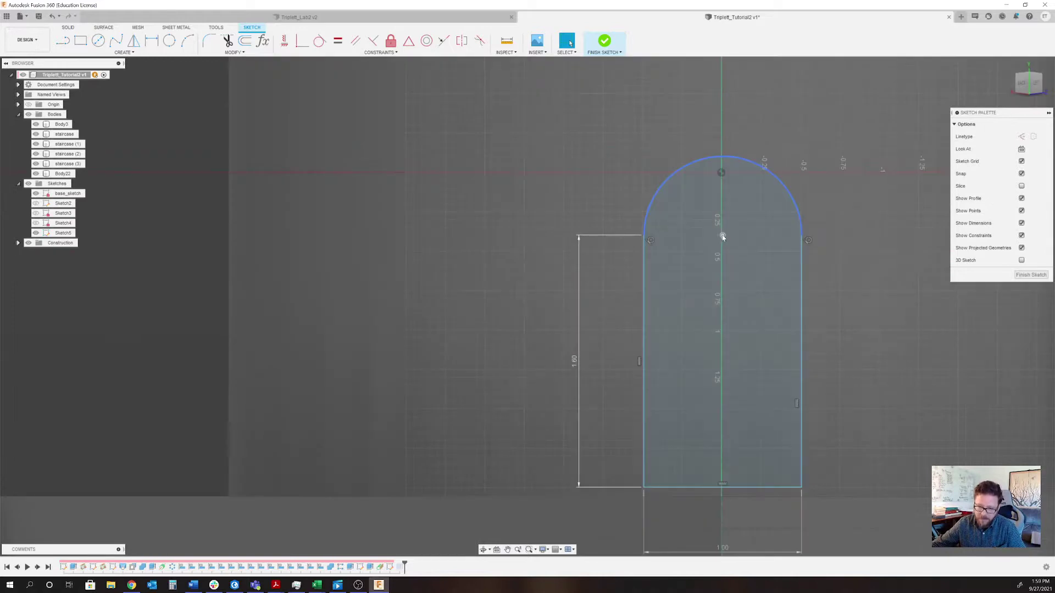
{"action": "left_click_drag", "start_coordinate": [722, 242], "coordinate": [723, 243]}
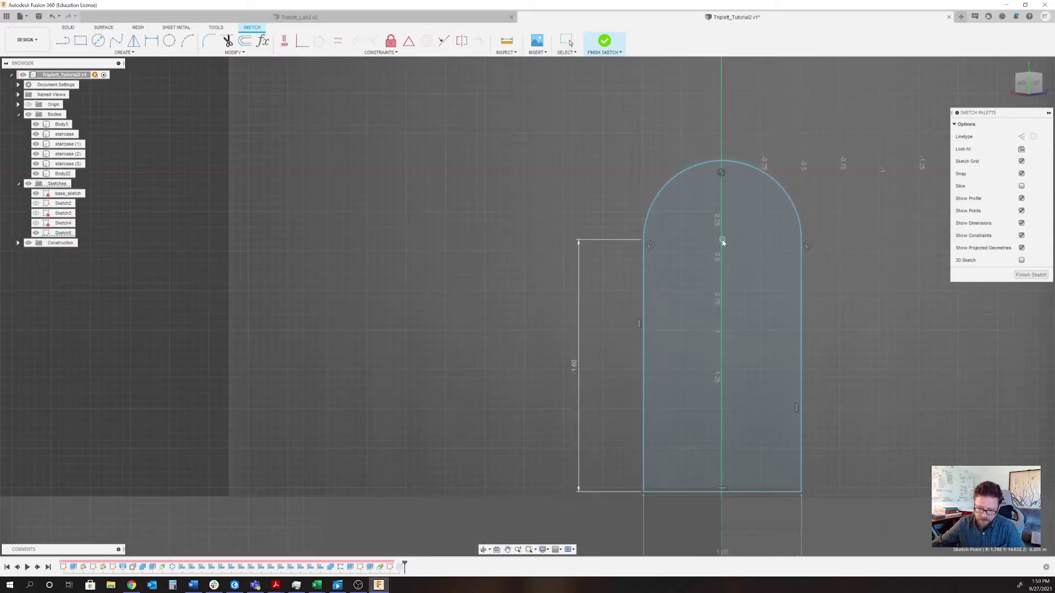
{"action": "left_click", "coordinate": [1032, 275]}
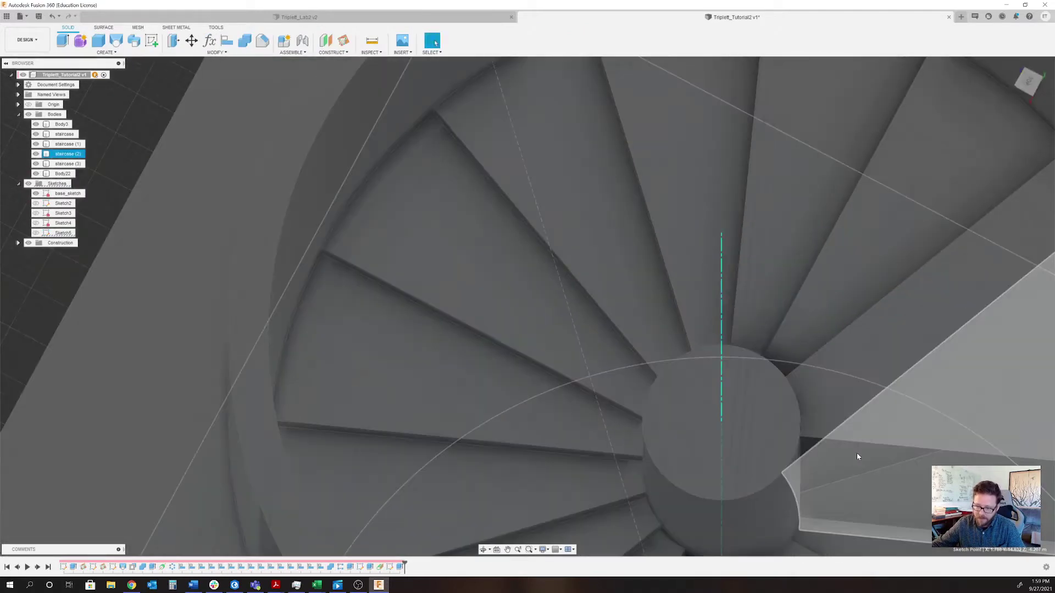
- Examine the doorway opening, the stair treads inside the ring wall and the whole block from several angles
{"action": "scroll", "coordinate": [858, 457], "scroll_direction": "down", "scroll_amount": 3}
{"action": "middle_click_drag", "start_coordinate": [879, 263], "coordinate": [661, 236]}
{"action": "middle_click_drag", "start_coordinate": [662, 237], "coordinate": [807, 121], "text": "shift"}
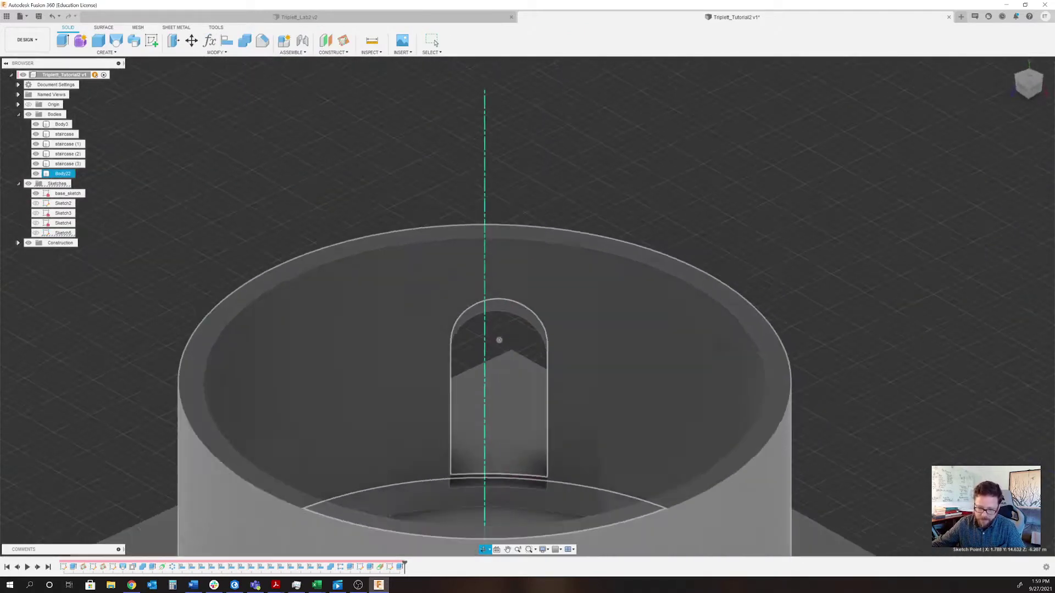
{"action": "middle_click_drag", "start_coordinate": [810, 308], "coordinate": [618, 423], "text": "shift"}
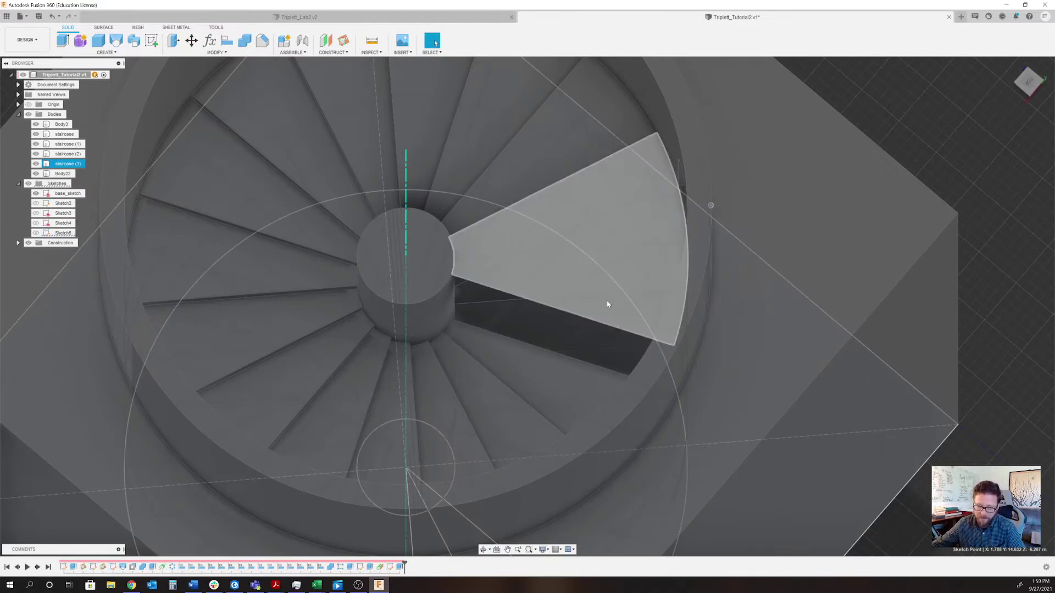
{"action": "middle_click_drag", "start_coordinate": [608, 304], "coordinate": [656, 276], "text": "shift"}
{"action": "middle_click_drag", "start_coordinate": [734, 247], "coordinate": [770, 467]}
{"action": "middle_click_drag", "start_coordinate": [793, 379], "coordinate": [703, 461]}
{"action": "middle_click_drag", "start_coordinate": [750, 431], "coordinate": [791, 253], "text": "shift"}
{"action": "scroll", "coordinate": [757, 448], "scroll_direction": "down", "scroll_amount": 6}
{"action": "middle_click_drag", "start_coordinate": [791, 253], "coordinate": [782, 478]}
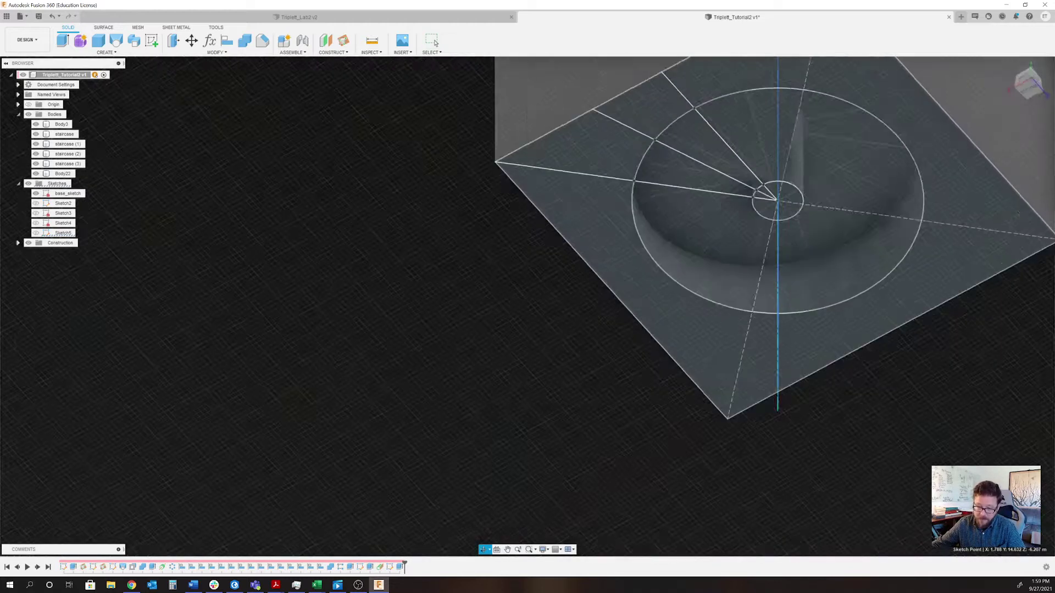
{"action": "middle_click_drag", "start_coordinate": [782, 439], "coordinate": [839, 170], "text": "shift"}
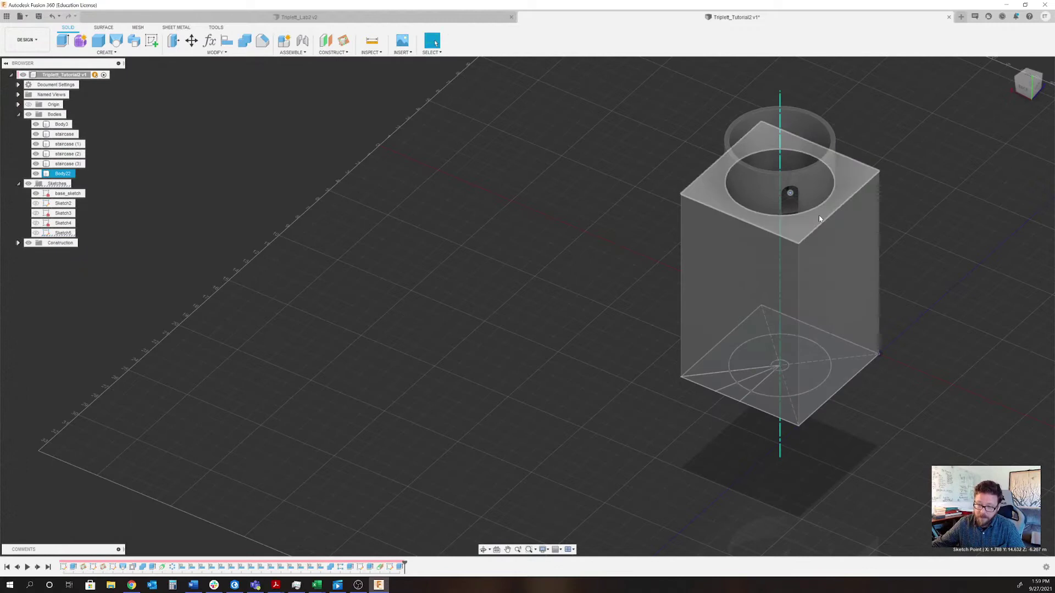
{"action": "middle_click_drag", "start_coordinate": [819, 221], "coordinate": [805, 268]}
{"action": "scroll", "coordinate": [805, 269], "scroll_direction": "up", "scroll_amount": 5}
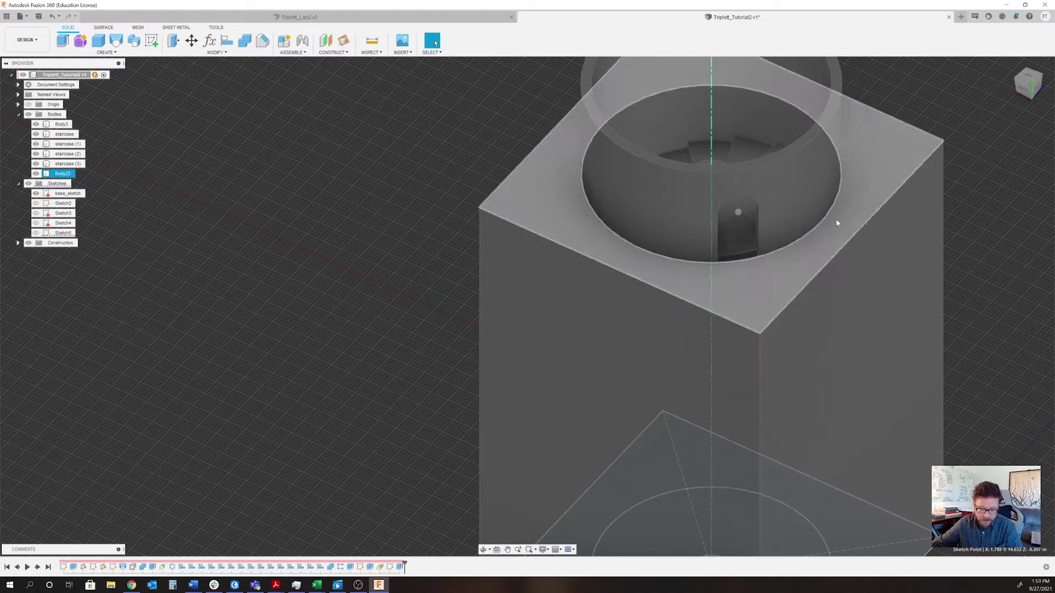
- Open the sketch on the block's top face, containing the ring wall's two concentric circles, for editing
{"action": "left_click", "coordinate": [836, 222]}
{"action": "left_click", "coordinate": [390, 568]}
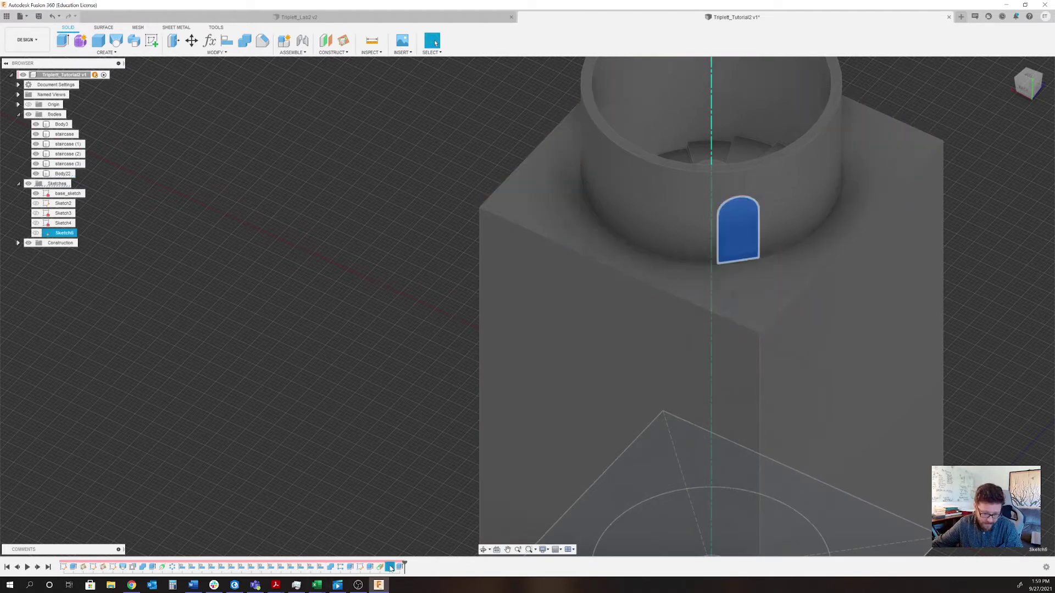
{"action": "left_click", "coordinate": [360, 567]}
{"action": "right_click", "coordinate": [360, 567]}
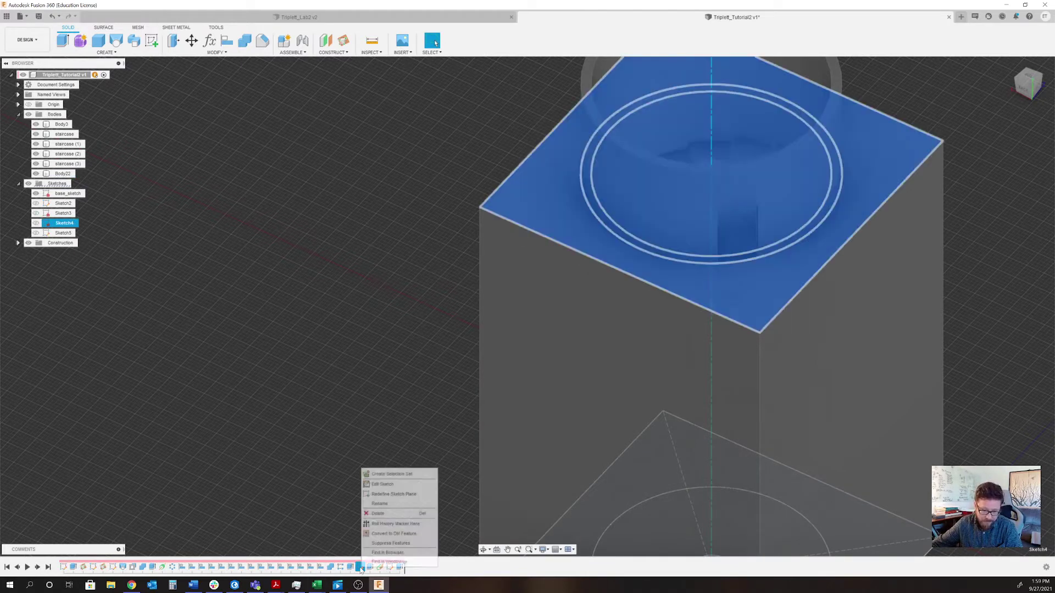
{"action": "left_click", "coordinate": [390, 488]}
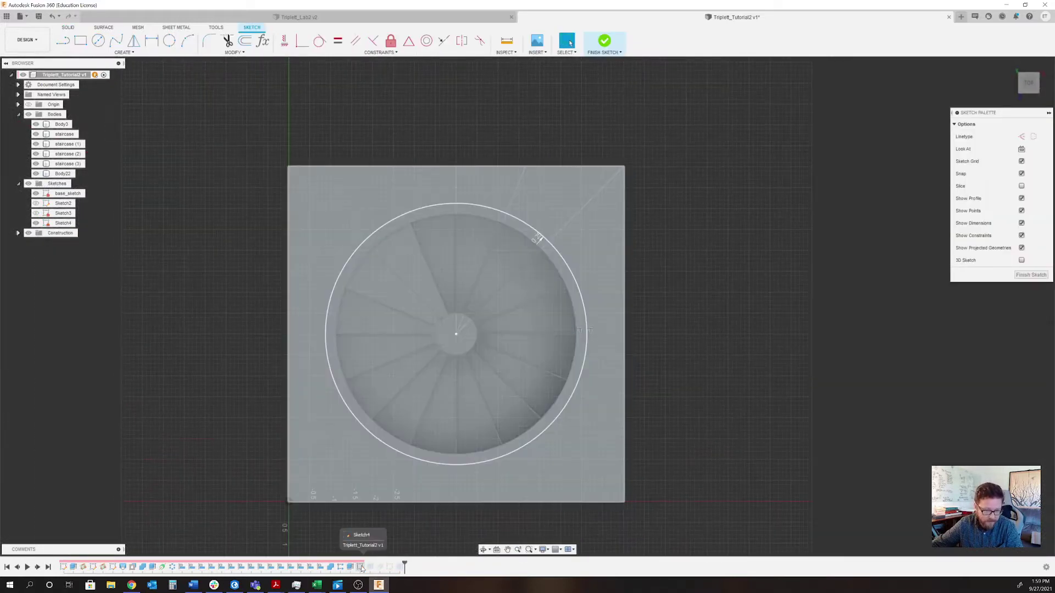
- Rename the ring wall's sketch as TOP SKETCH
{"action": "left_click", "coordinate": [63, 174]}
{"action": "left_click", "coordinate": [64, 222]}
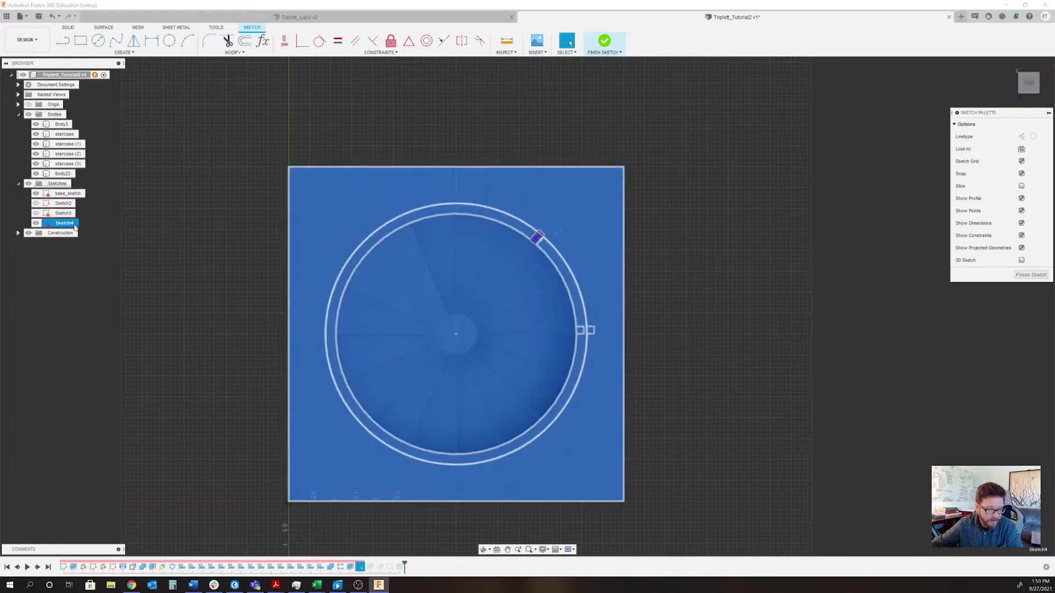
{"action": "double_click", "coordinate": [73, 224]}
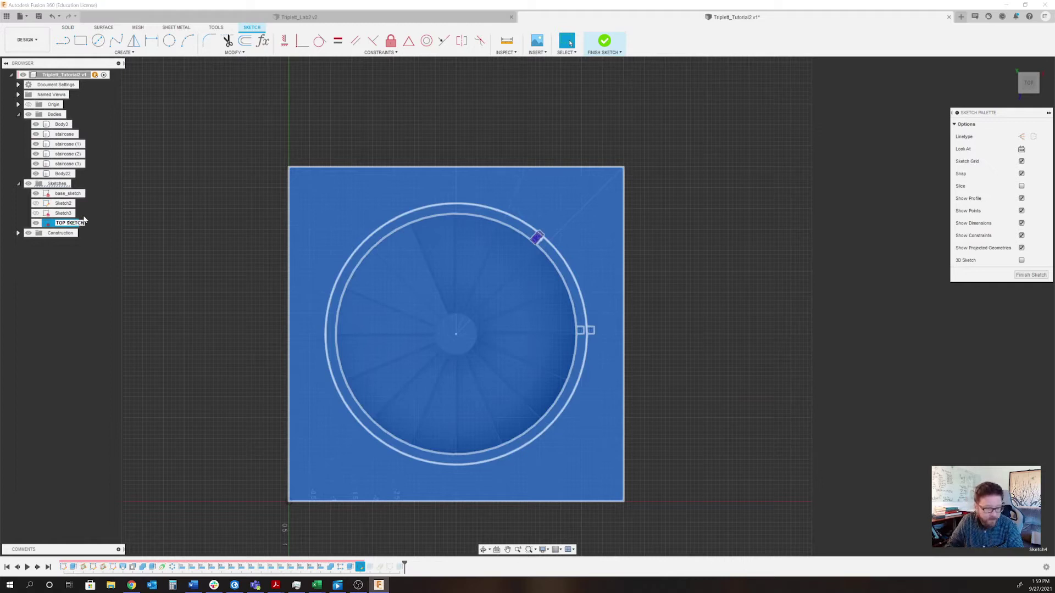
{"action": "key", "text": "Return"}
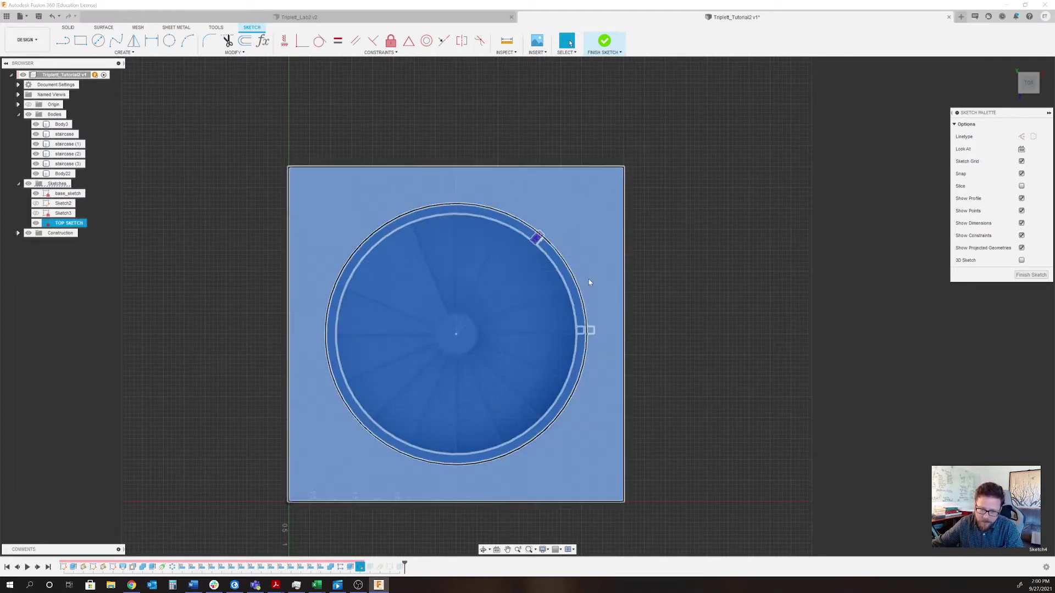
- Offset the block's square outline outward by 0.5 m in the top sketch
{"action": "left_click", "coordinate": [625, 258]}
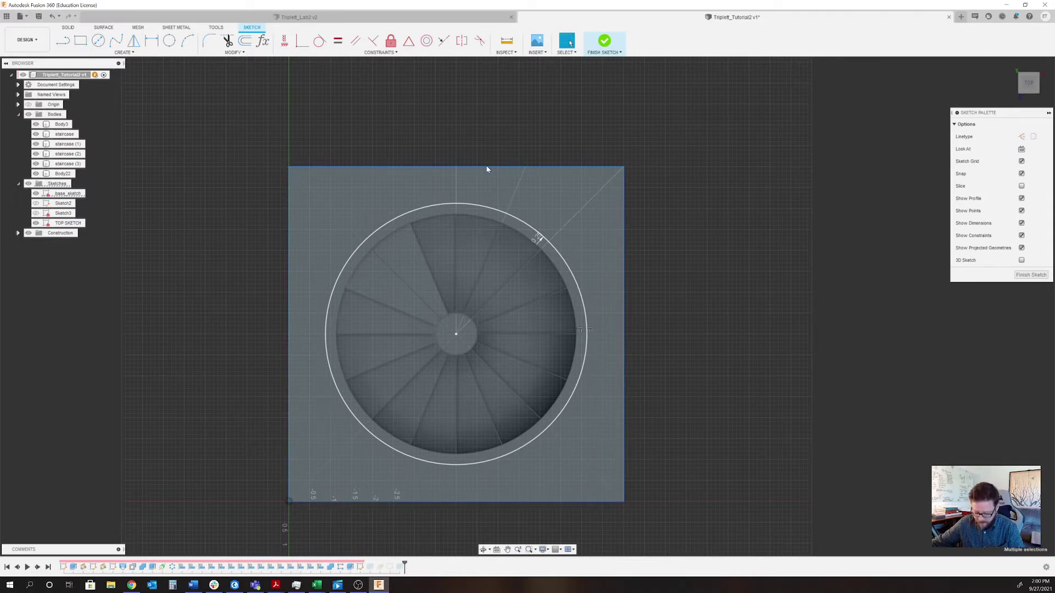
{"action": "key", "text": "o"}
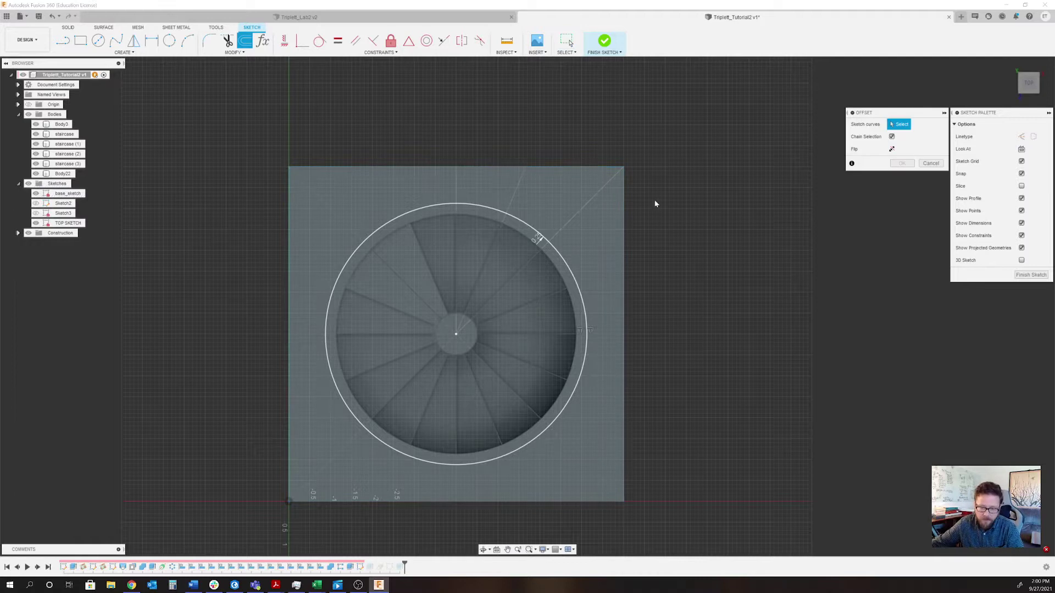
{"action": "left_click", "coordinate": [625, 208]}
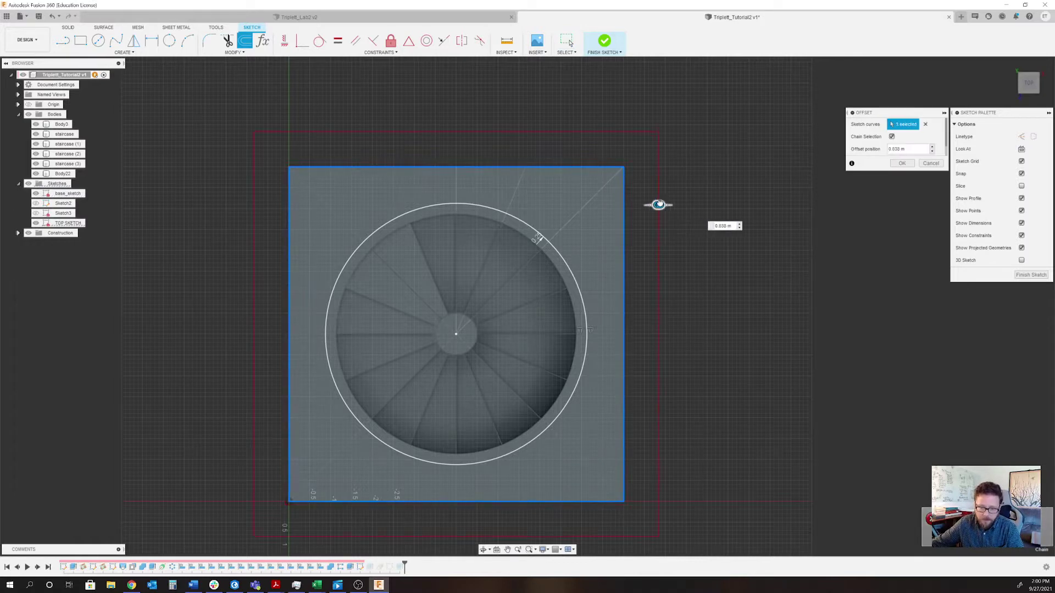
{"action": "type", "text": ".5"}
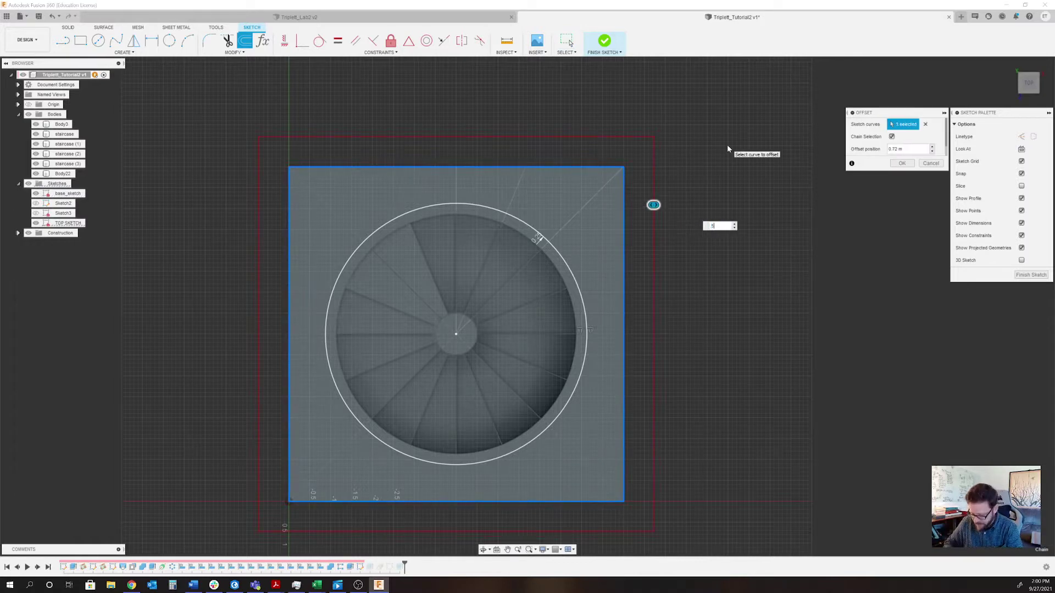
{"action": "key", "text": "Return"}
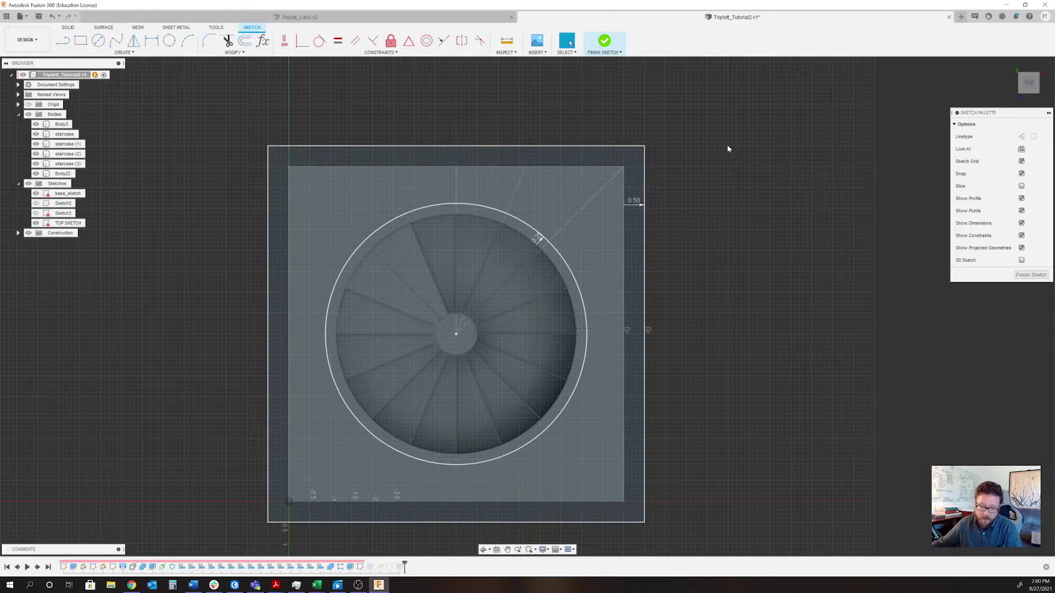
{"action": "double_click", "coordinate": [645, 315]}
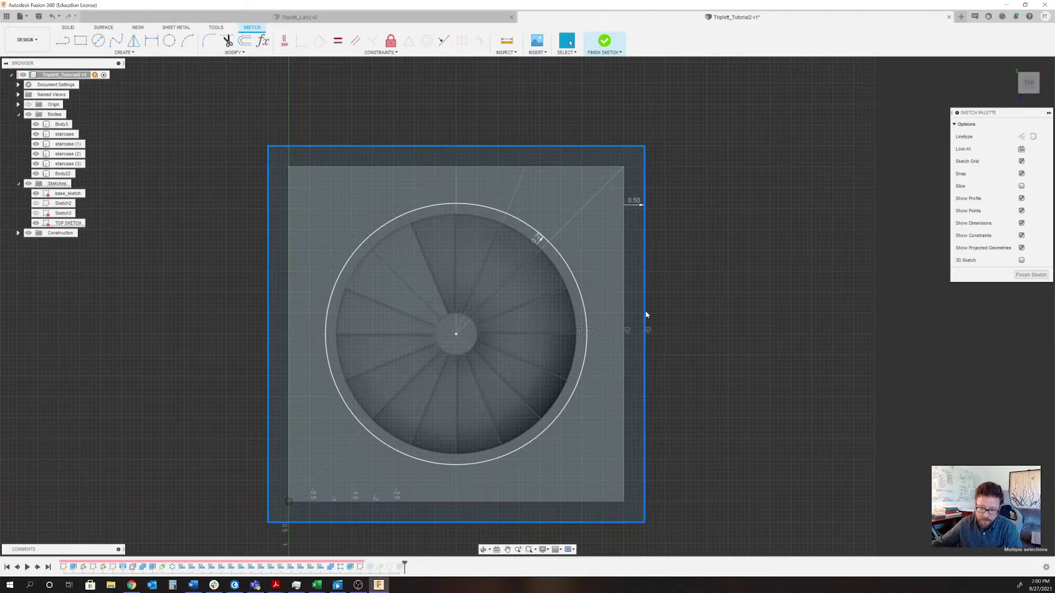
{"action": "key", "text": "o"}
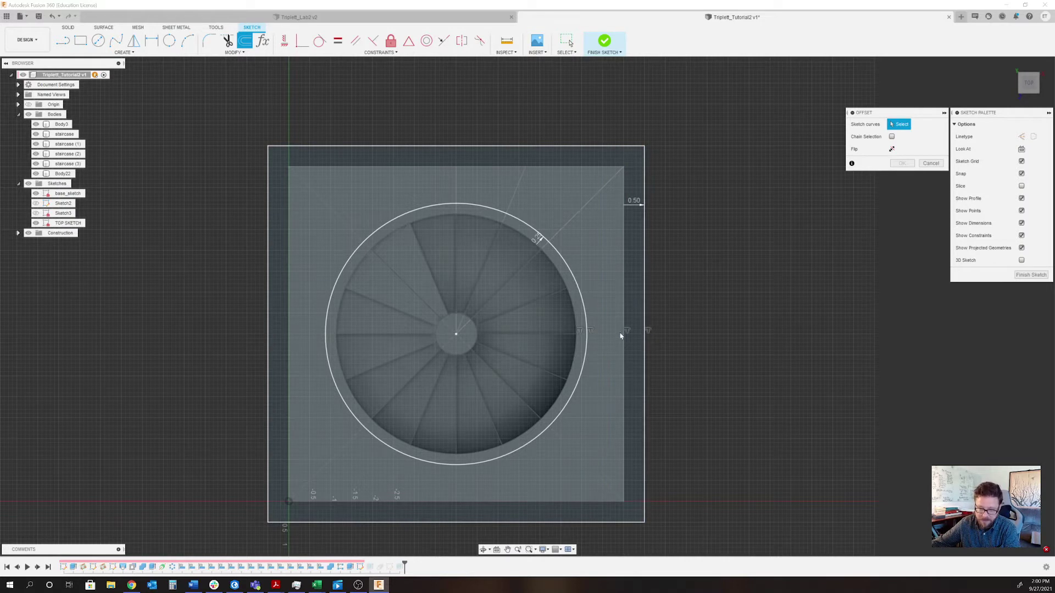
{"action": "left_click", "coordinate": [932, 163]}
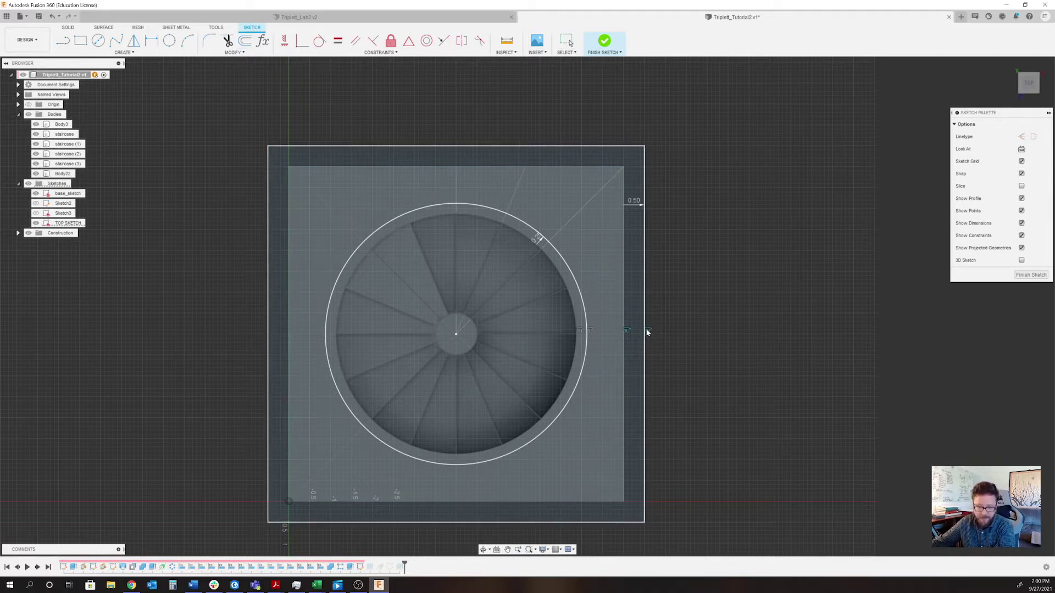
- Remove the offset constraint from the outer square, offset that square outward by 0.5 m and finish the sketch
{"action": "left_click", "coordinate": [650, 333]}
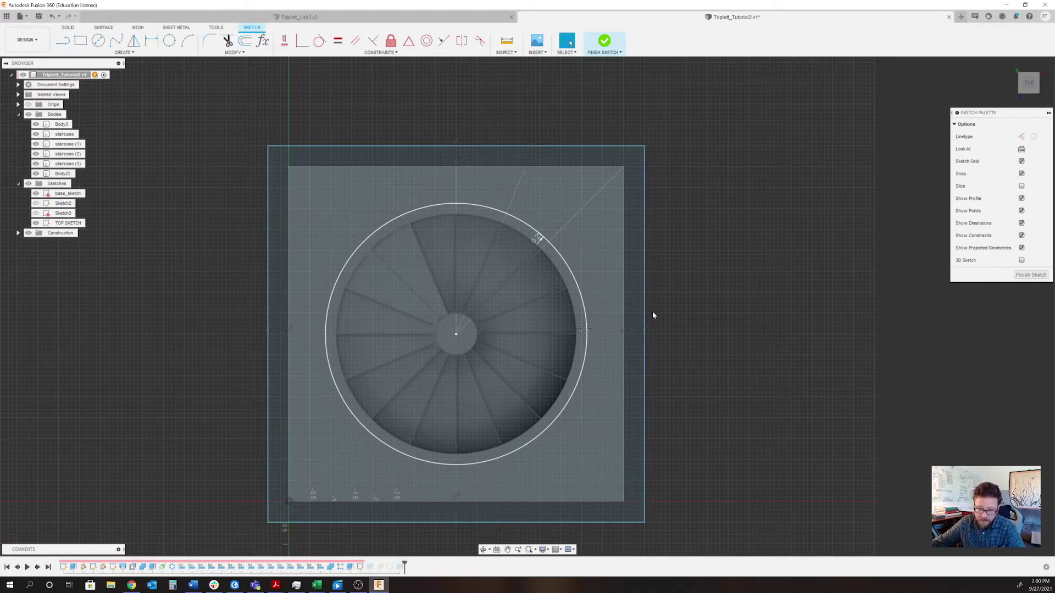
{"action": "double_click", "coordinate": [645, 302]}
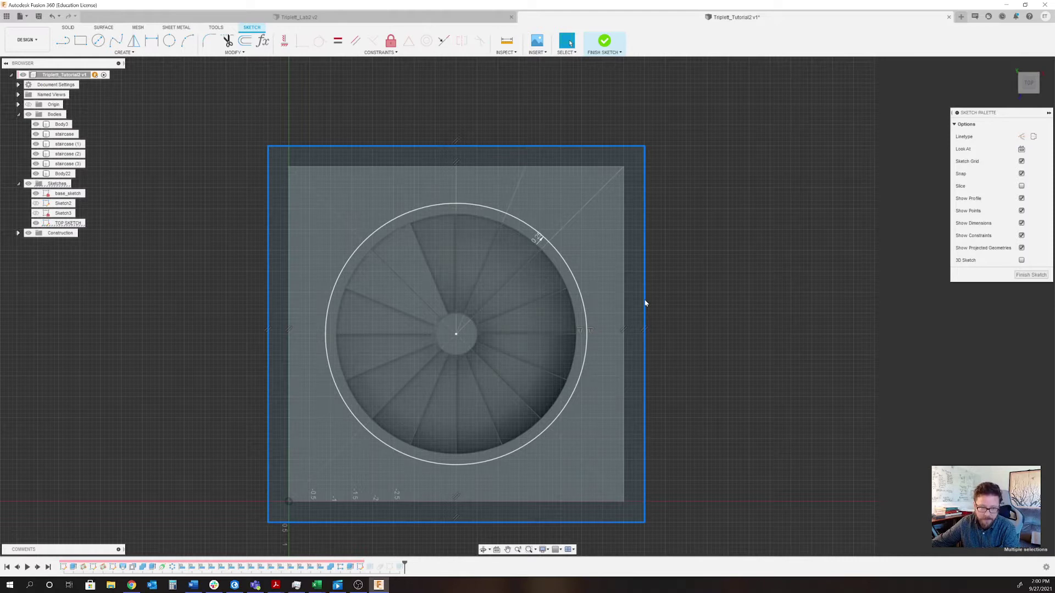
{"action": "key", "text": "o"}
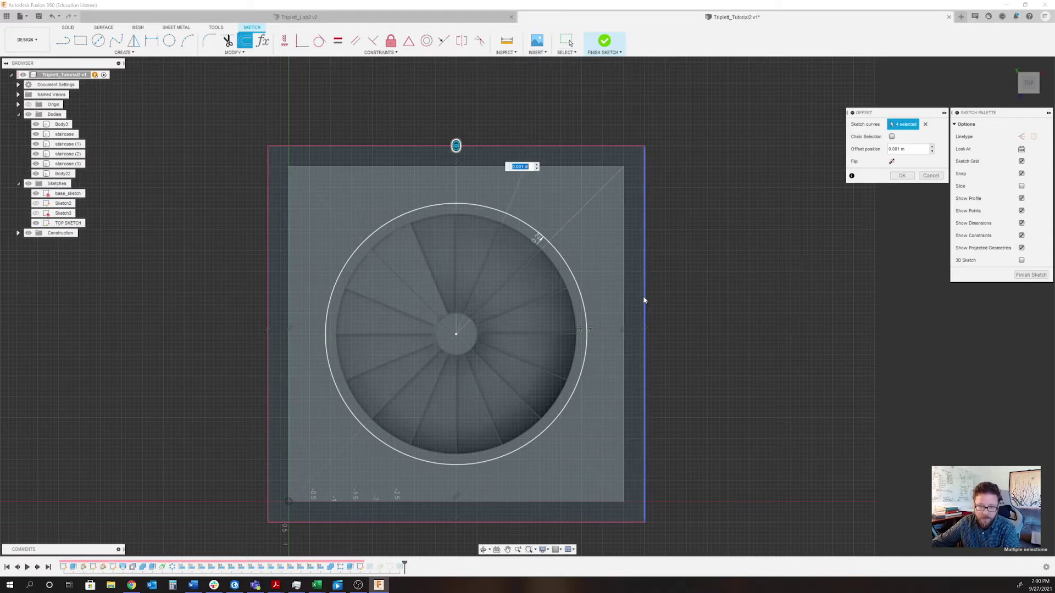
{"action": "left_click_drag", "start_coordinate": [456, 146], "coordinate": [456, 128]}
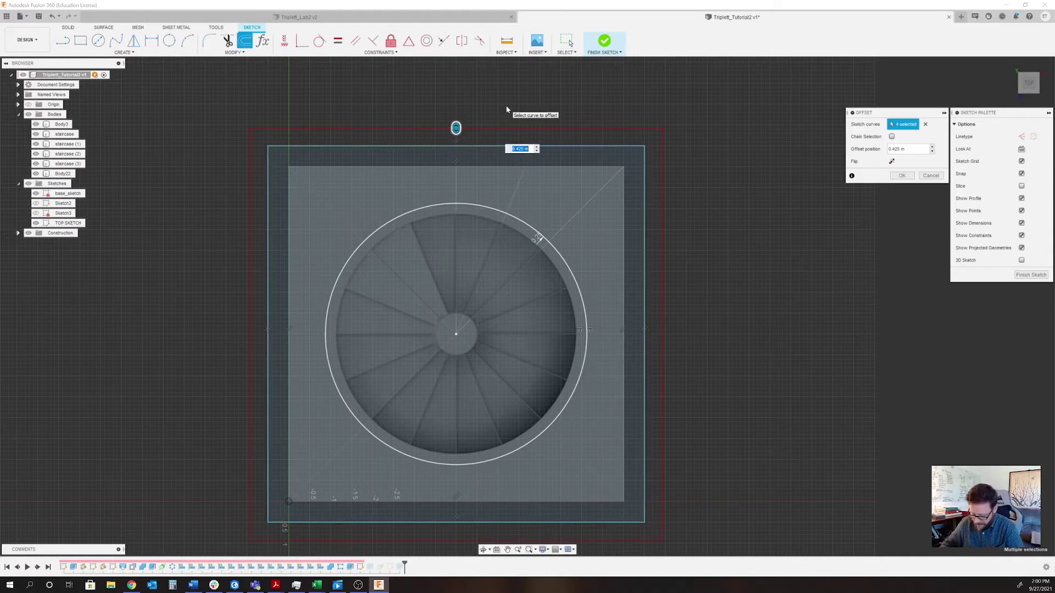
{"action": "type", "text": ".5"}
{"action": "key", "text": "Return"}
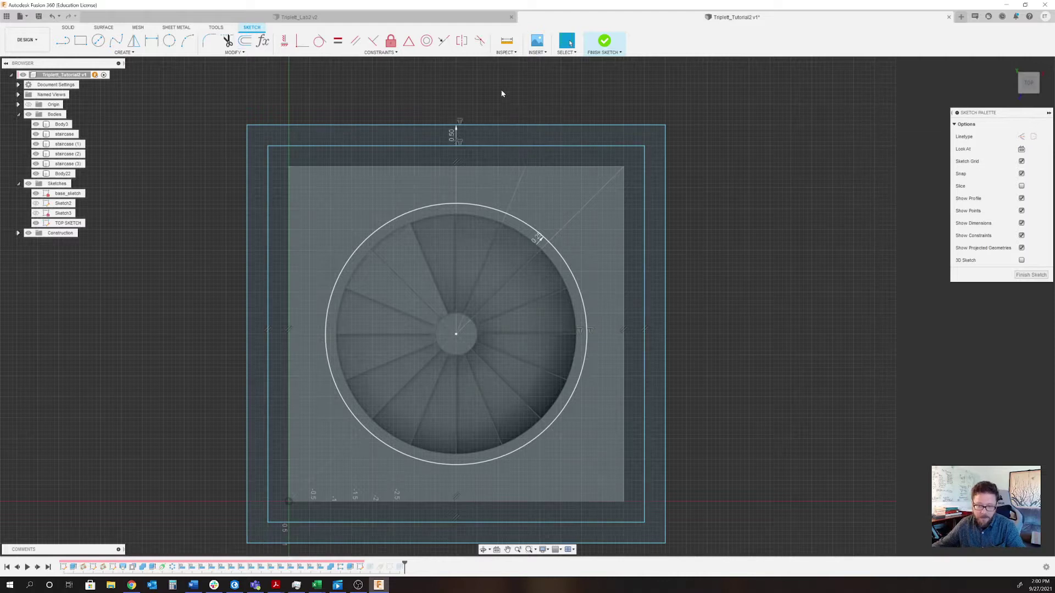
{"action": "left_click", "coordinate": [1035, 277]}
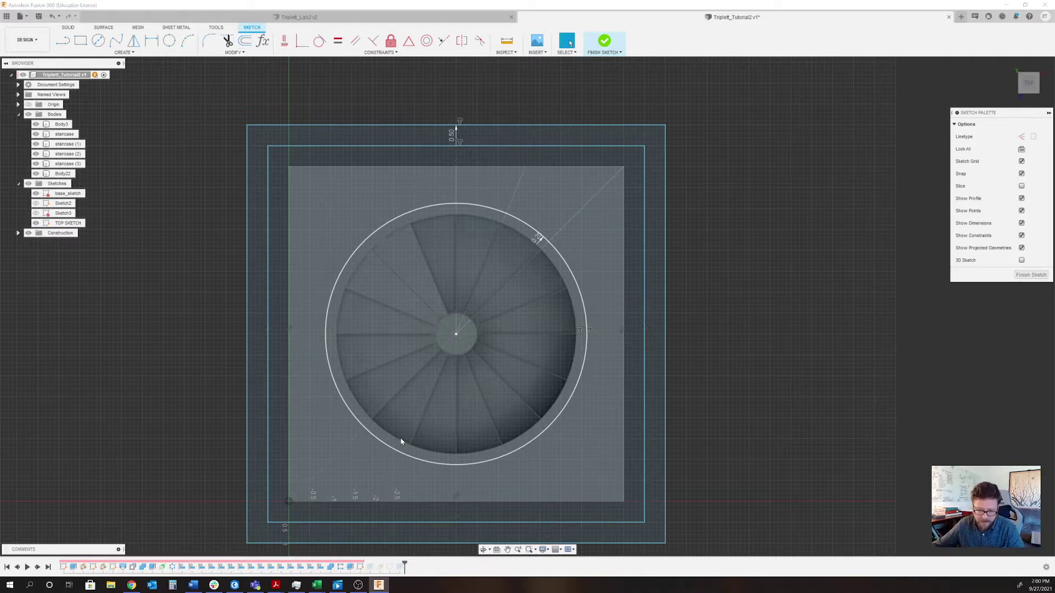
{"action": "left_click", "coordinate": [1023, 277]}
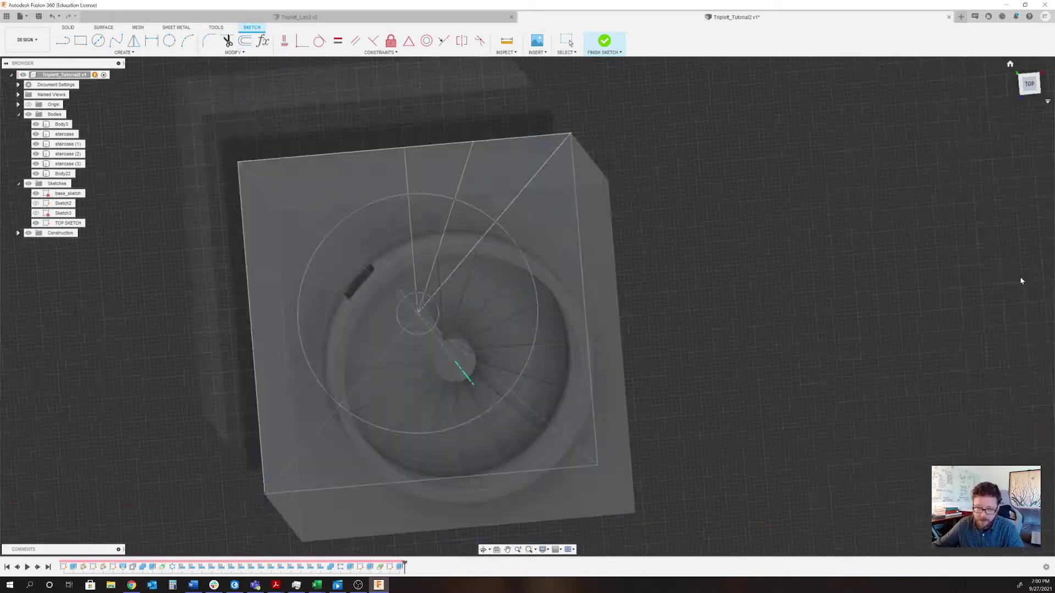
- Show TOP SKETCH and extrude the band between its two outer squares upward as a new body
{"action": "scroll", "coordinate": [777, 310], "scroll_direction": "up", "scroll_amount": 3}
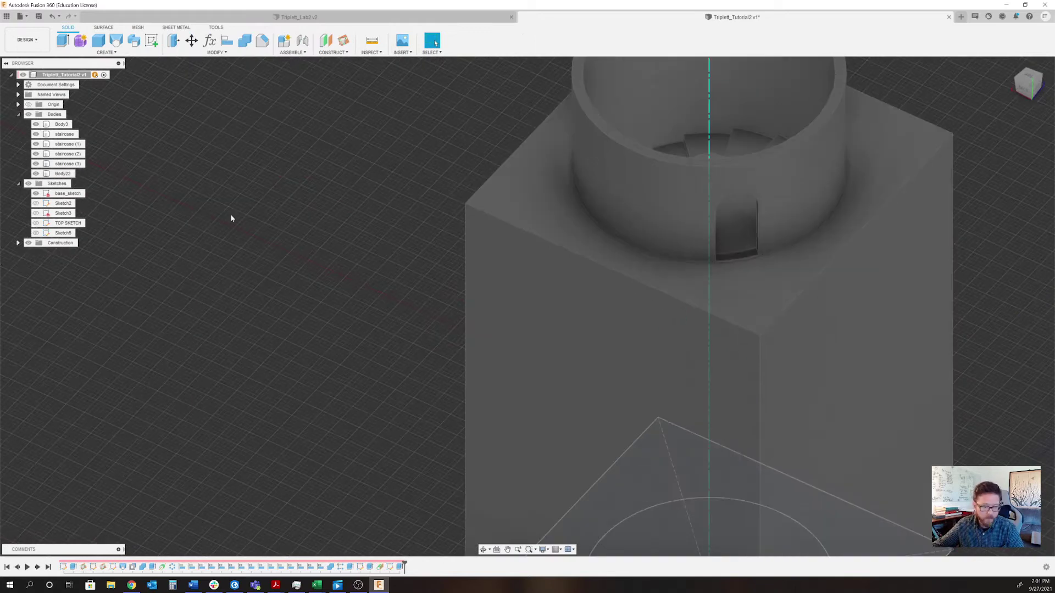
{"action": "left_click", "coordinate": [35, 223]}
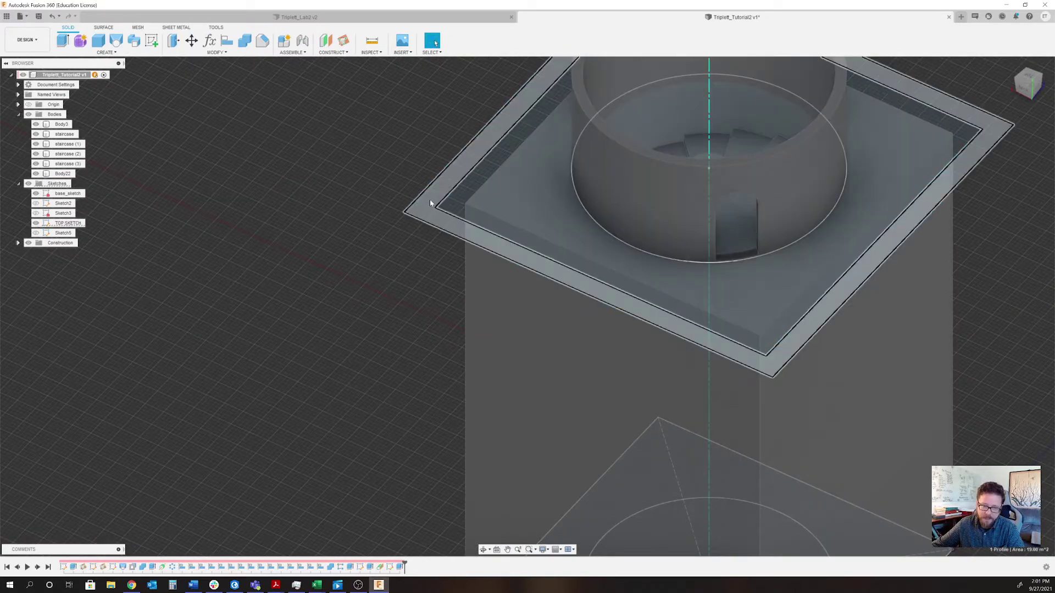
{"action": "left_click", "coordinate": [430, 204]}
{"action": "scroll", "coordinate": [494, 266], "scroll_direction": "down", "scroll_amount": 3}
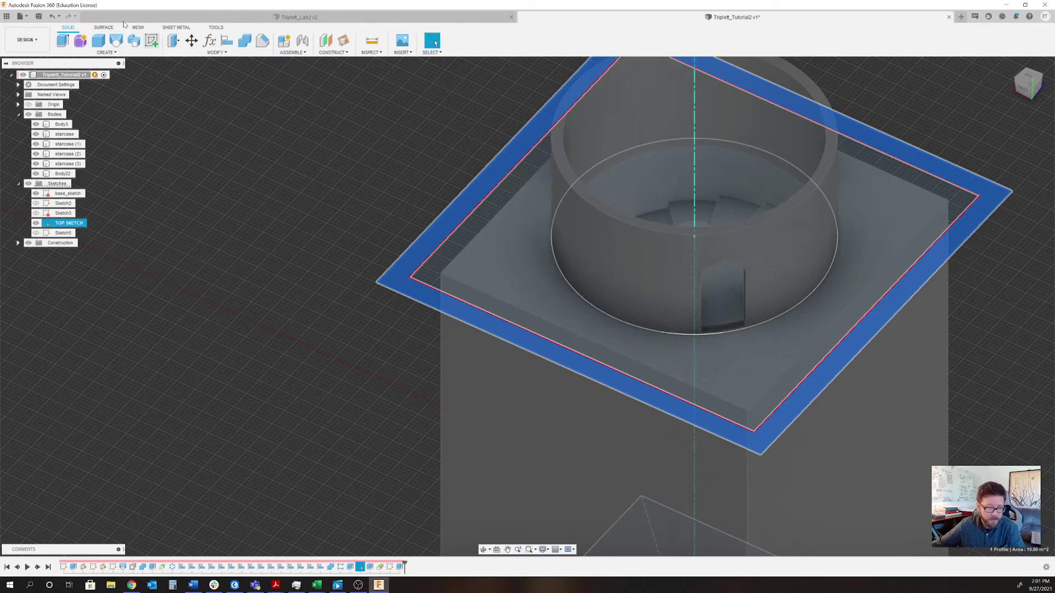
{"action": "left_click", "coordinate": [63, 41]}
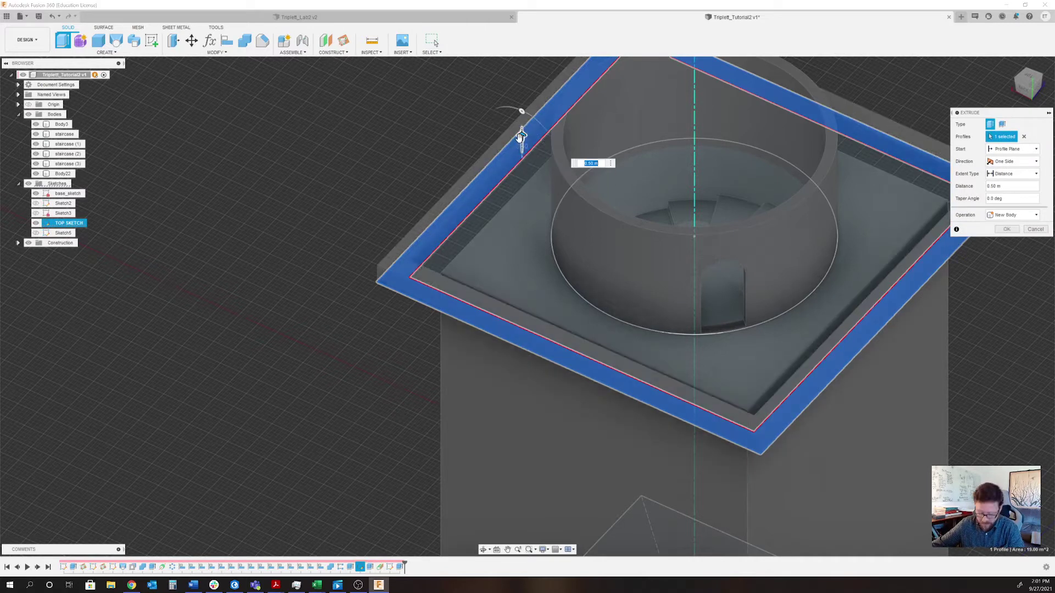
{"action": "key", "text": "Return"}
- Start a new sketch on the block's front face beneath the extruded square band
{"action": "scroll", "coordinate": [412, 265], "scroll_direction": "down", "scroll_amount": 5}
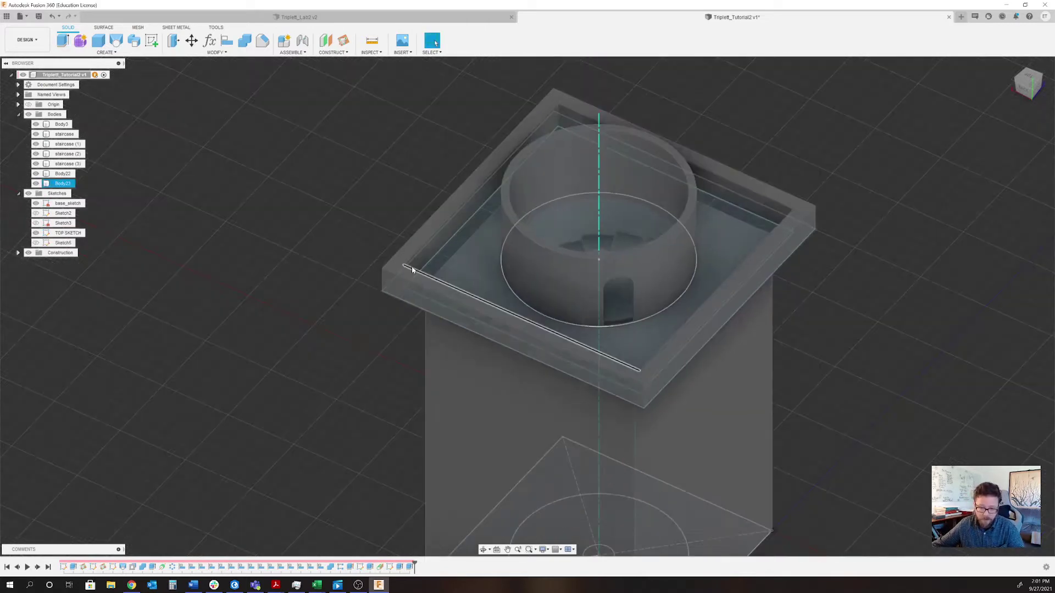
{"action": "scroll", "coordinate": [436, 271], "scroll_direction": "up", "scroll_amount": 5}
{"action": "middle_click_drag", "start_coordinate": [419, 287], "coordinate": [385, 309], "text": "shift"}
{"action": "middle_click_drag", "start_coordinate": [460, 375], "coordinate": [472, 299], "text": "shift"}
{"action": "left_click", "coordinate": [489, 296]}
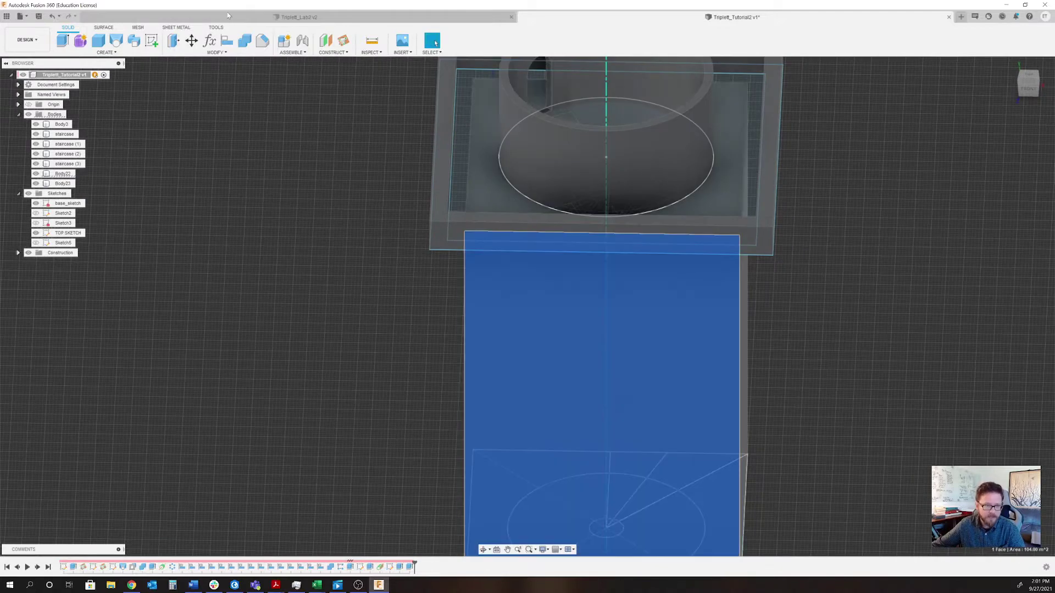
{"action": "left_click", "coordinate": [155, 39]}
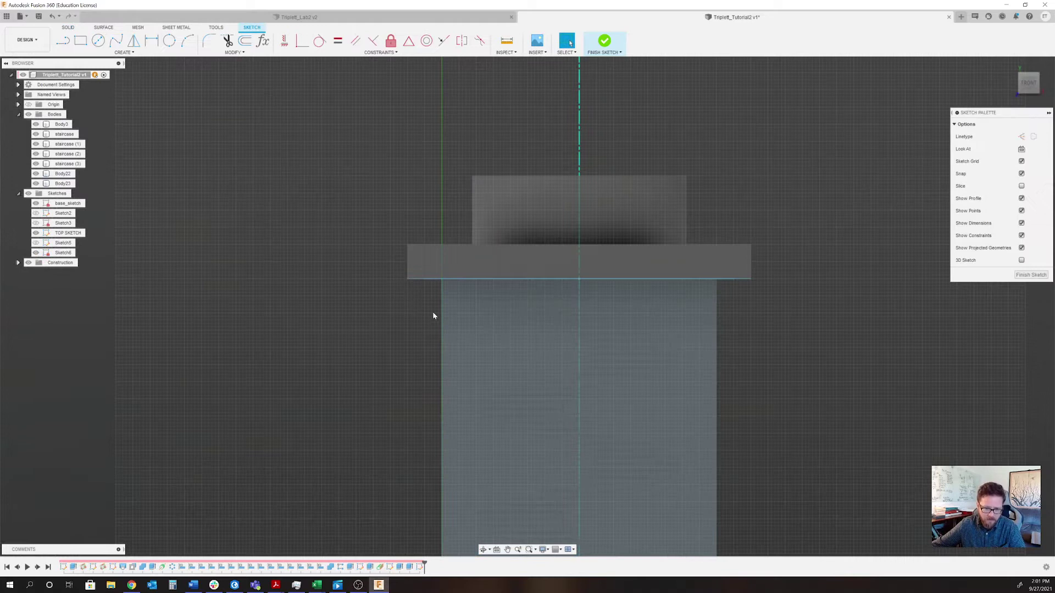
- Draw three stacked, progressively narrower rectangles under the band's overhang, each about 0.4 m tall, the uppermost about 1 m wide
{"action": "scroll", "coordinate": [426, 294], "scroll_direction": "up", "scroll_amount": 2}
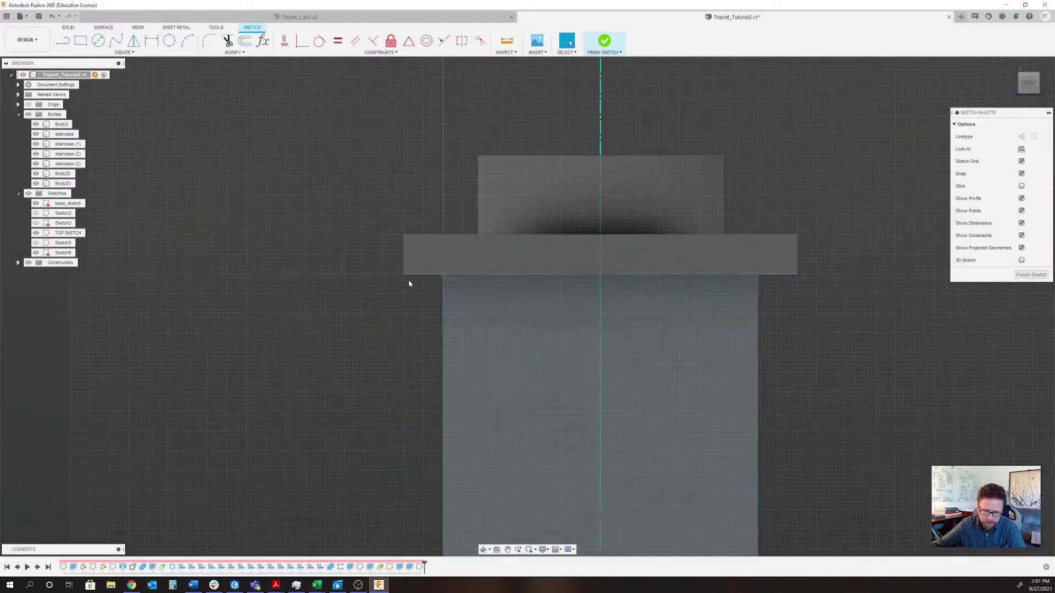
{"action": "scroll", "coordinate": [418, 280], "scroll_direction": "up", "scroll_amount": 5}
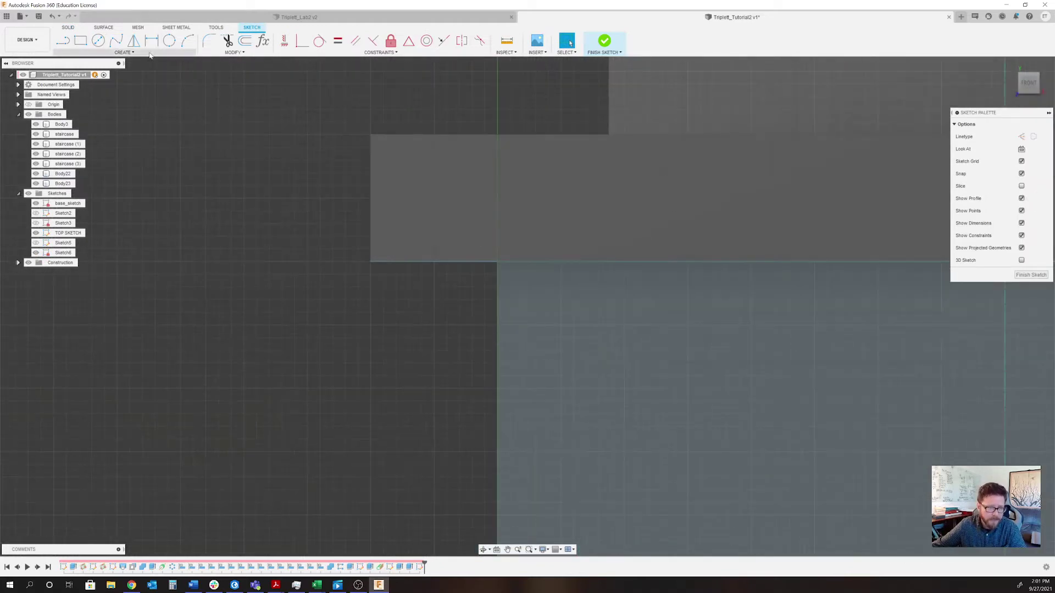
{"action": "left_click", "coordinate": [80, 40]}
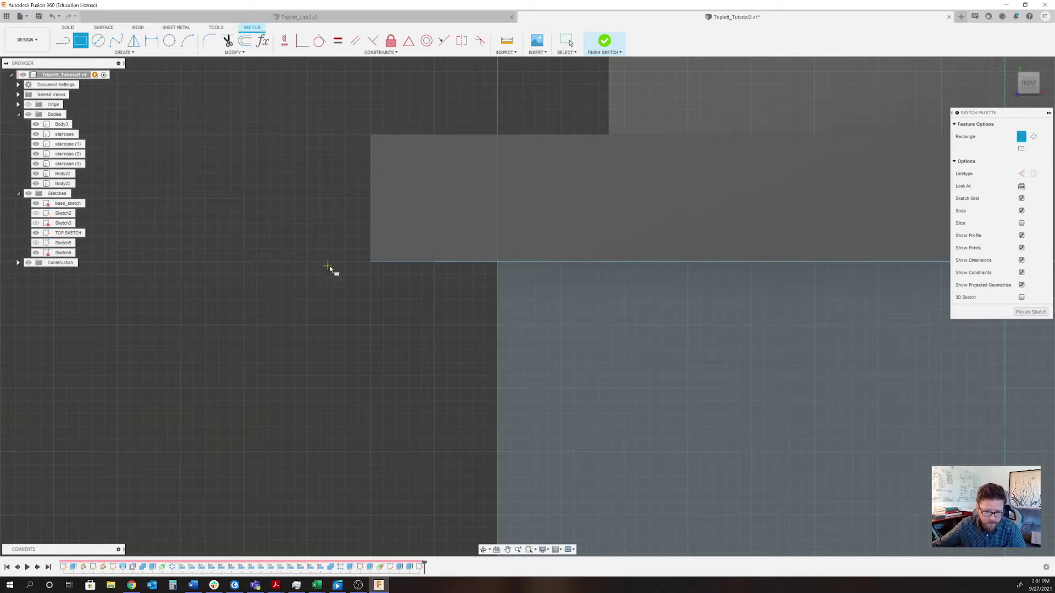
{"action": "left_click", "coordinate": [371, 263]}
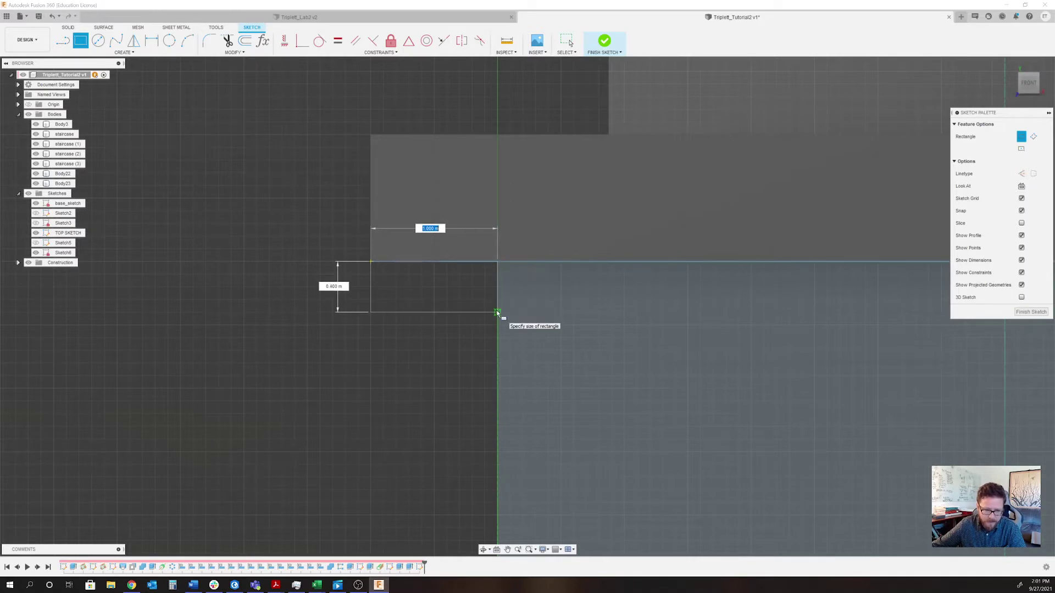
{"action": "left_click", "coordinate": [498, 312]}
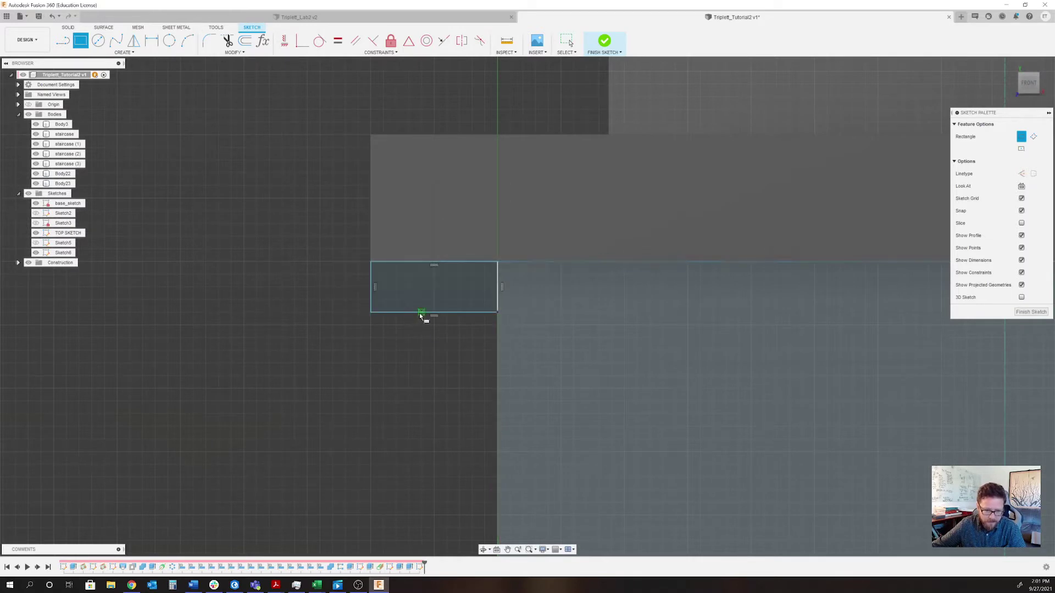
{"action": "left_click", "coordinate": [421, 313]}
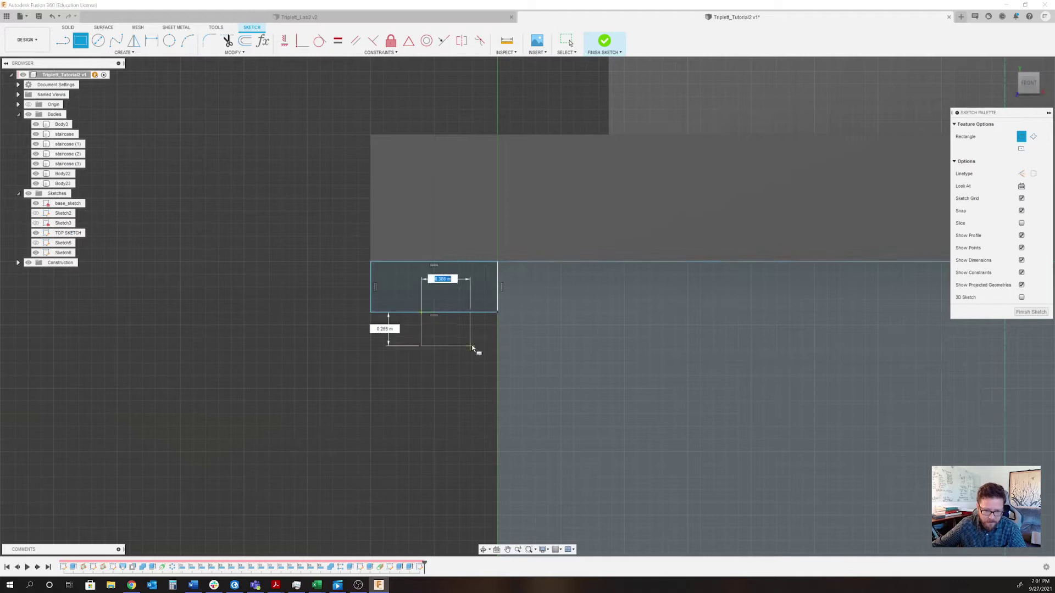
{"action": "left_click", "coordinate": [498, 363]}
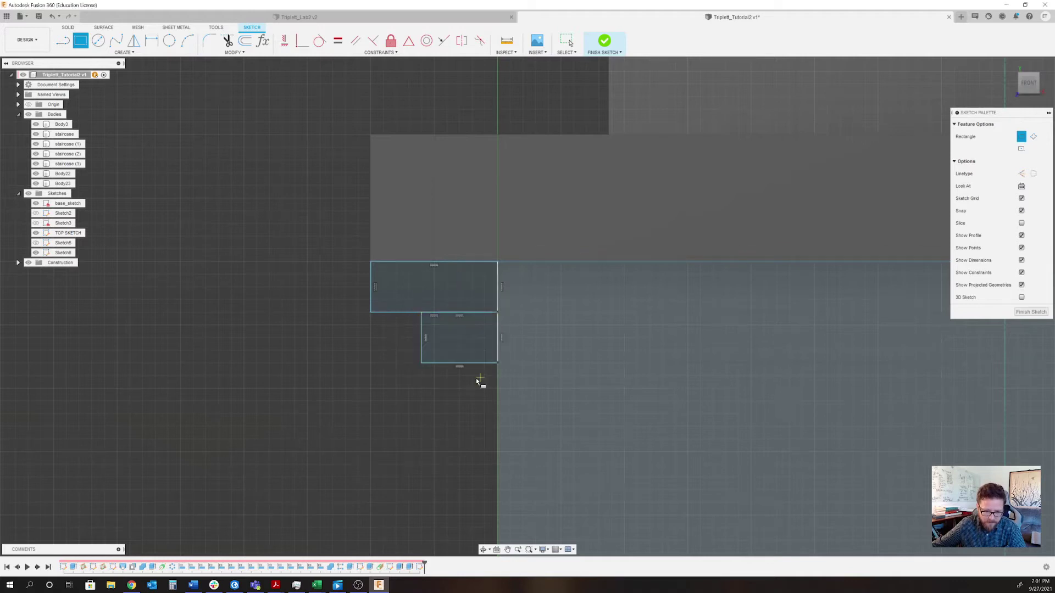
{"action": "left_click", "coordinate": [497, 415]}
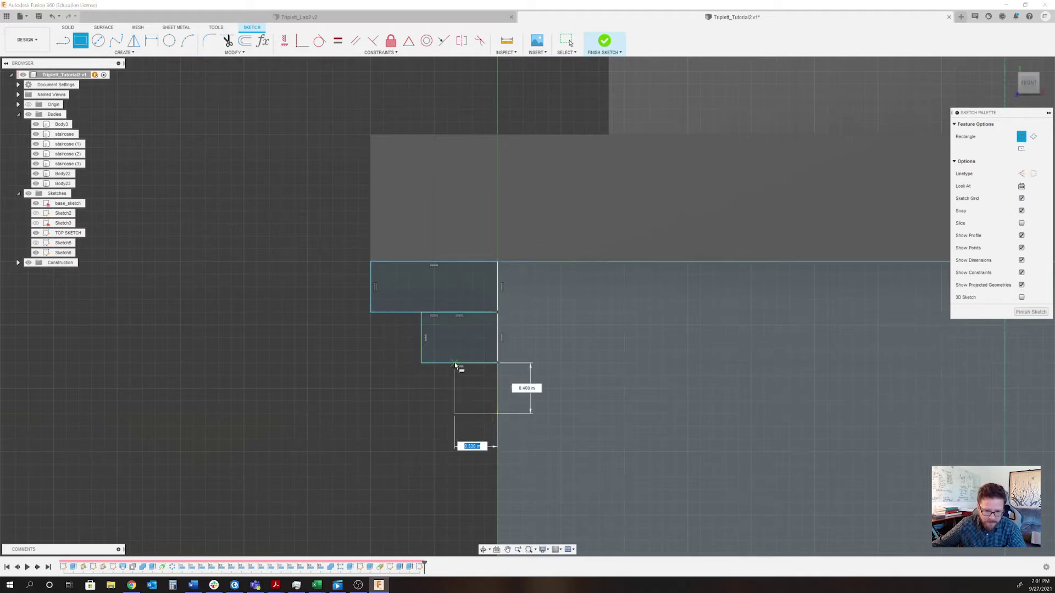
{"action": "left_click", "coordinate": [459, 363]}
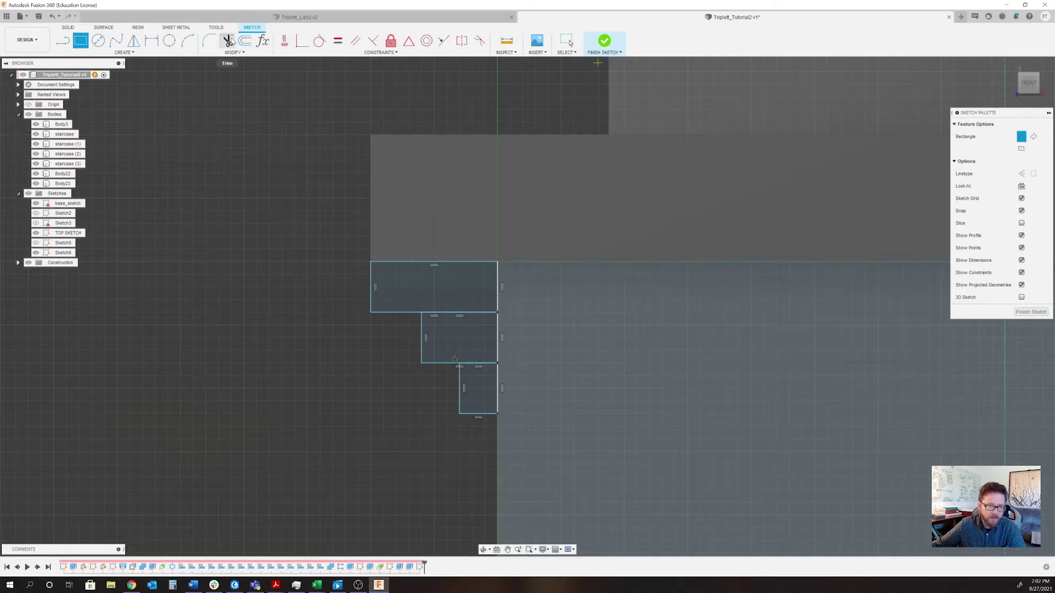
- Fillet the outer lower corner of each of the three rectangles at 0.25 m and finish the sketch
{"action": "left_click", "coordinate": [210, 42]}
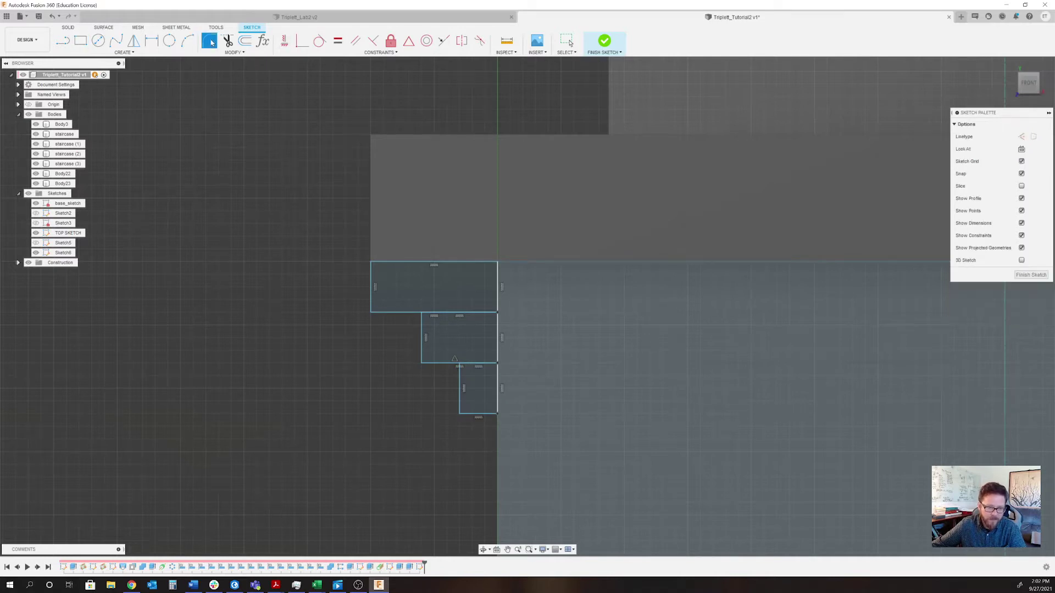
{"action": "left_click", "coordinate": [371, 313]}
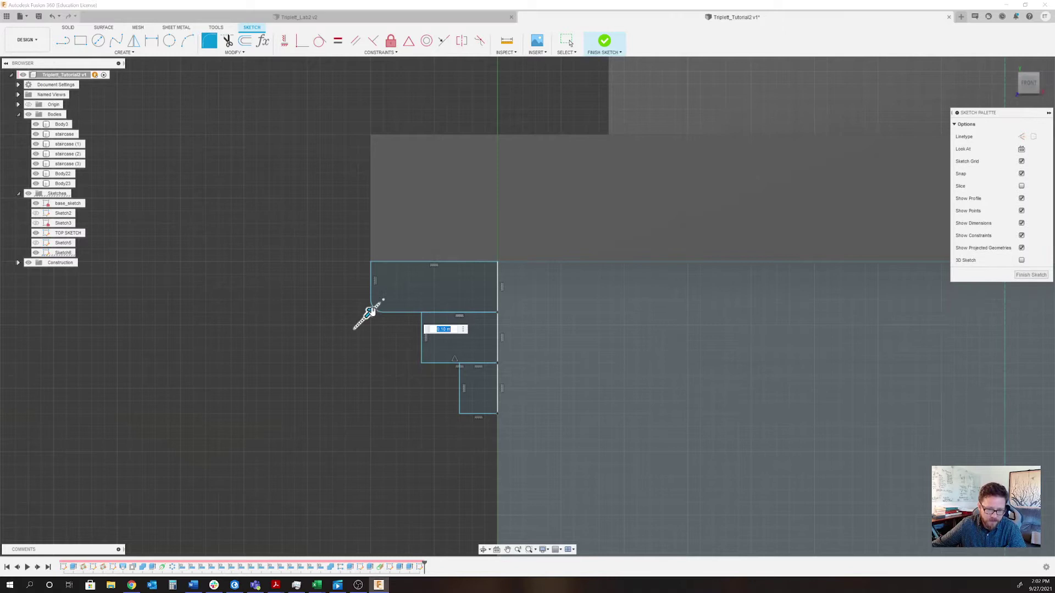
{"action": "left_click_drag", "start_coordinate": [369, 309], "coordinate": [379, 304]}
{"action": "left_click", "coordinate": [421, 364]}
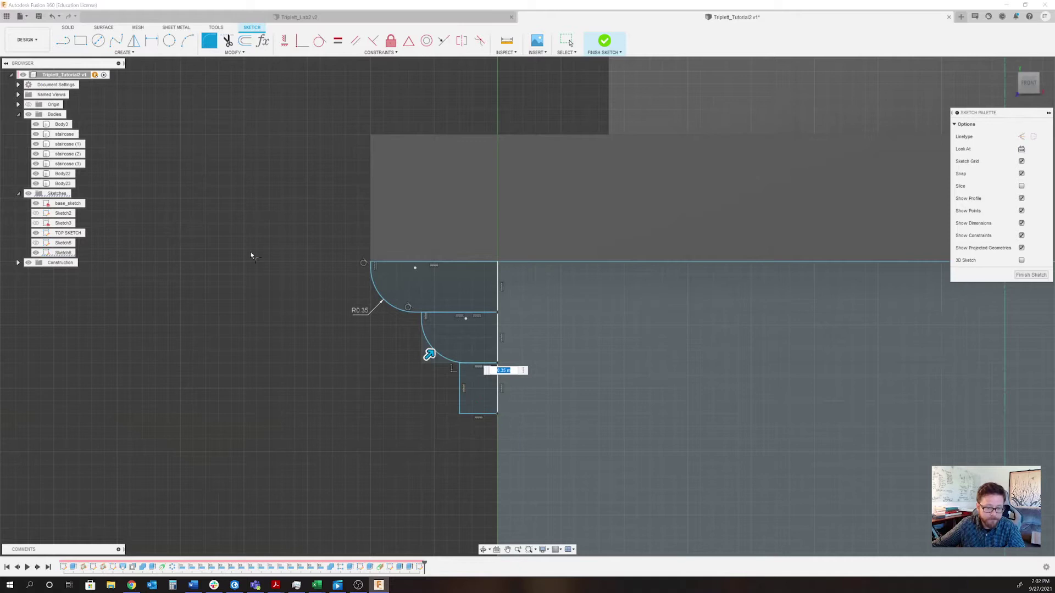
{"action": "type", "text": "0.25"}
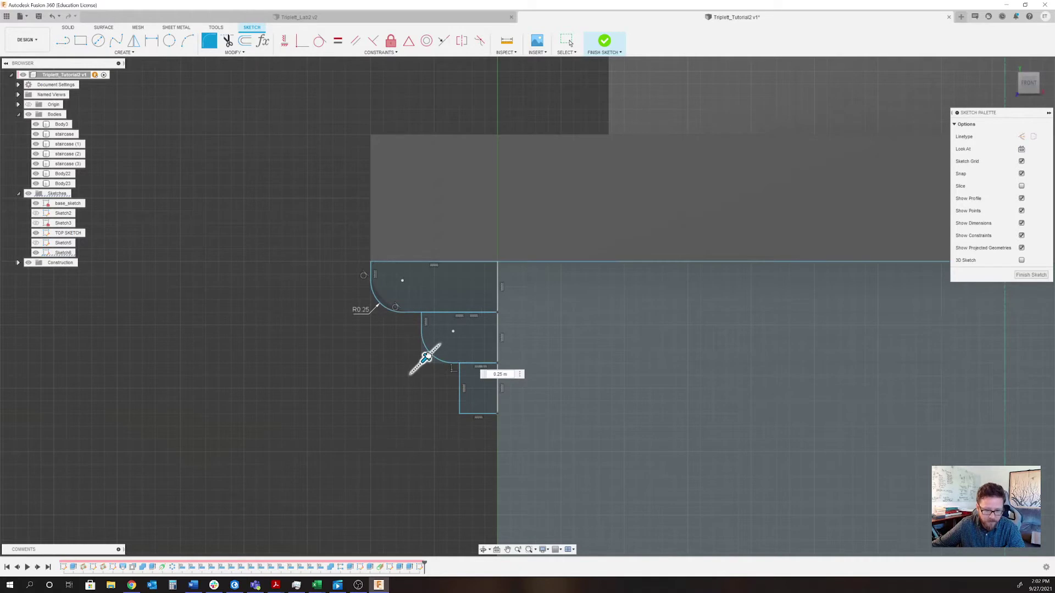
{"action": "left_click", "coordinate": [460, 415]}
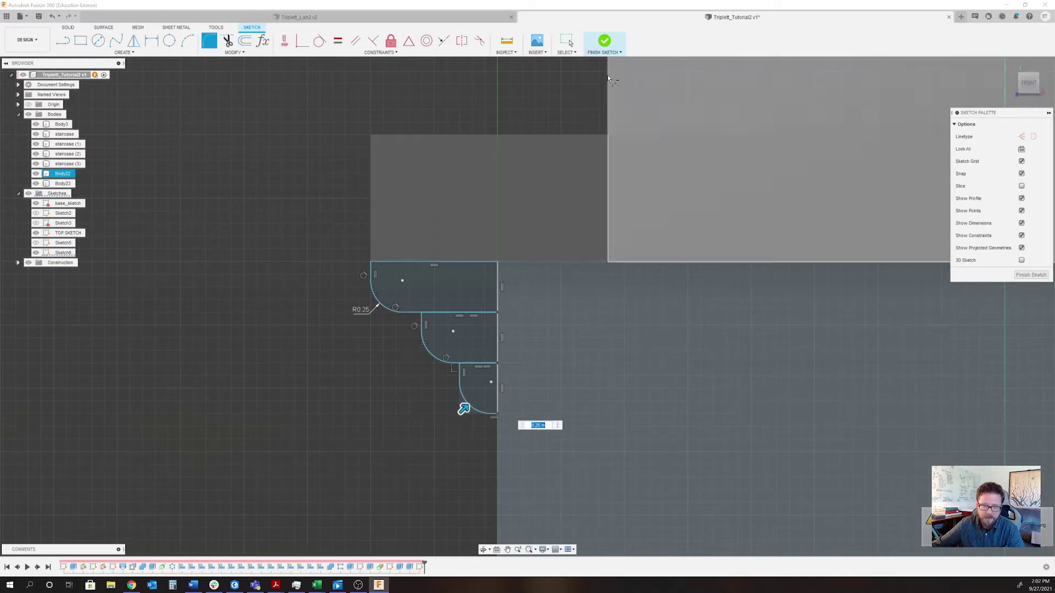
{"action": "left_click", "coordinate": [604, 46]}
- Reopen the bracket sketch, trim the horizontal lines between the three stacked shapes into one stepped profile, and finish the sketch
{"action": "scroll", "coordinate": [455, 350], "scroll_direction": "down", "scroll_amount": 5}
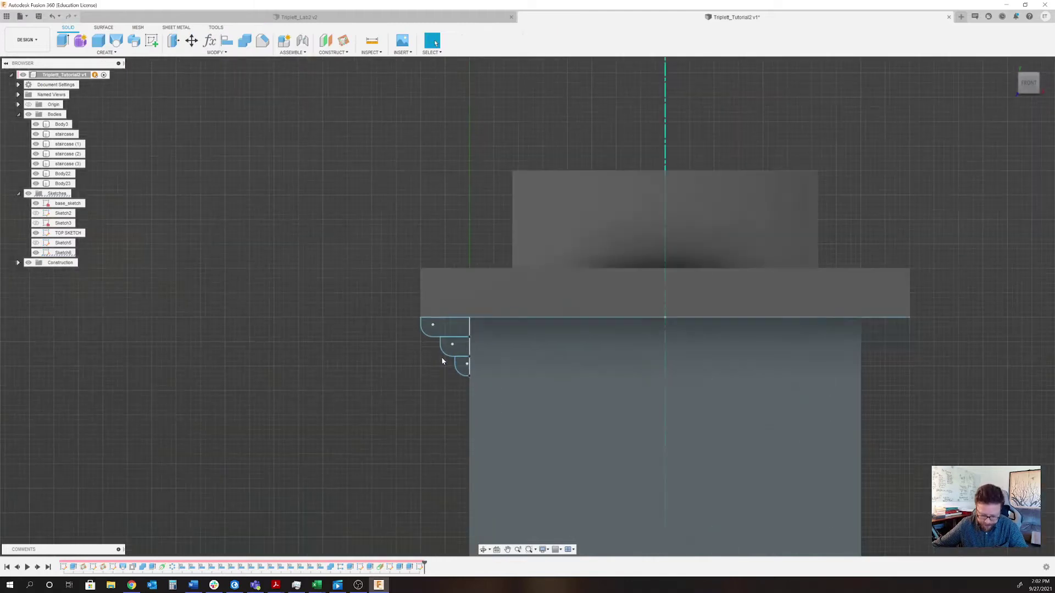
{"action": "mouse_move", "coordinate": [441, 358]}
{"action": "middle_mouse_down", "text": "shift"}
{"action": "mouse_move", "coordinate": [440, 367]}
{"action": "mouse_move", "coordinate": [440, 354]}
{"action": "middle_mouse_up", "text": "shift"}
{"action": "scroll", "coordinate": [440, 354], "scroll_direction": "up", "scroll_amount": 5}
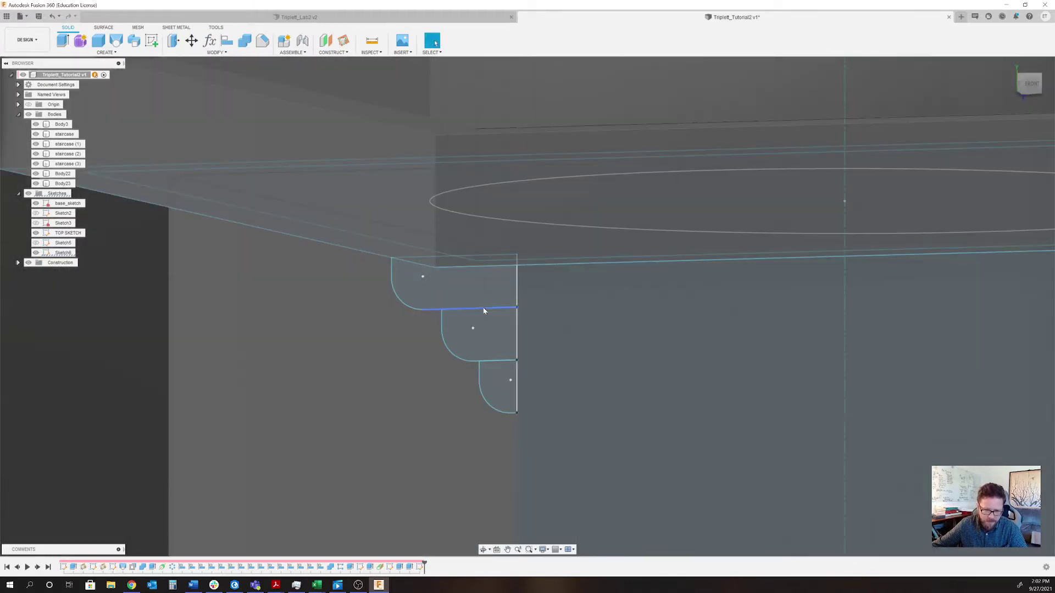
{"action": "left_click", "coordinate": [487, 311]}
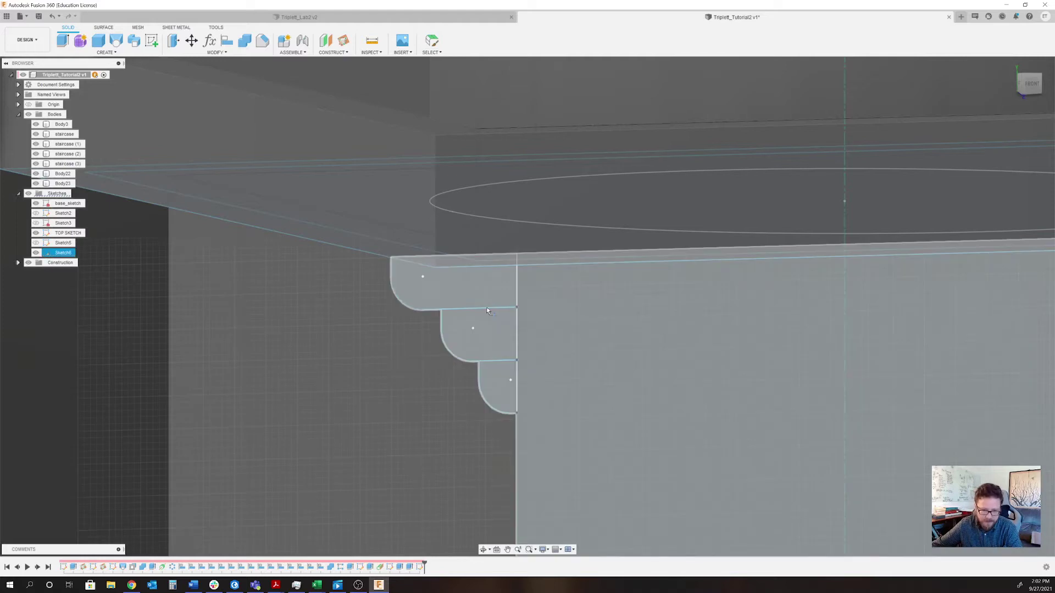
{"action": "double_click", "coordinate": [486, 311]}
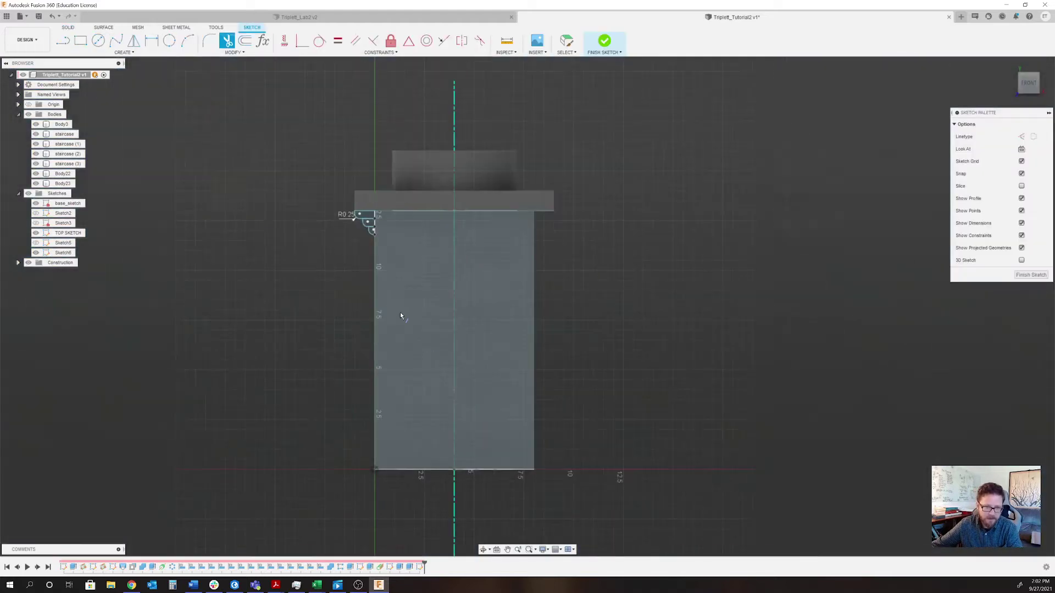
{"action": "scroll", "coordinate": [365, 233], "scroll_direction": "up", "scroll_amount": 10}
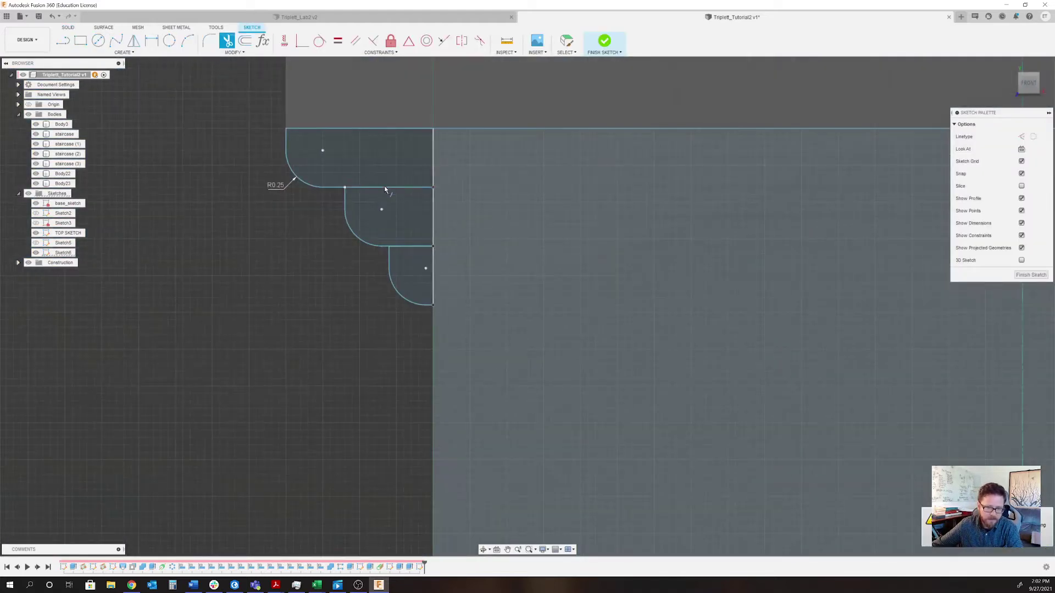
{"action": "left_click", "coordinate": [416, 188]}
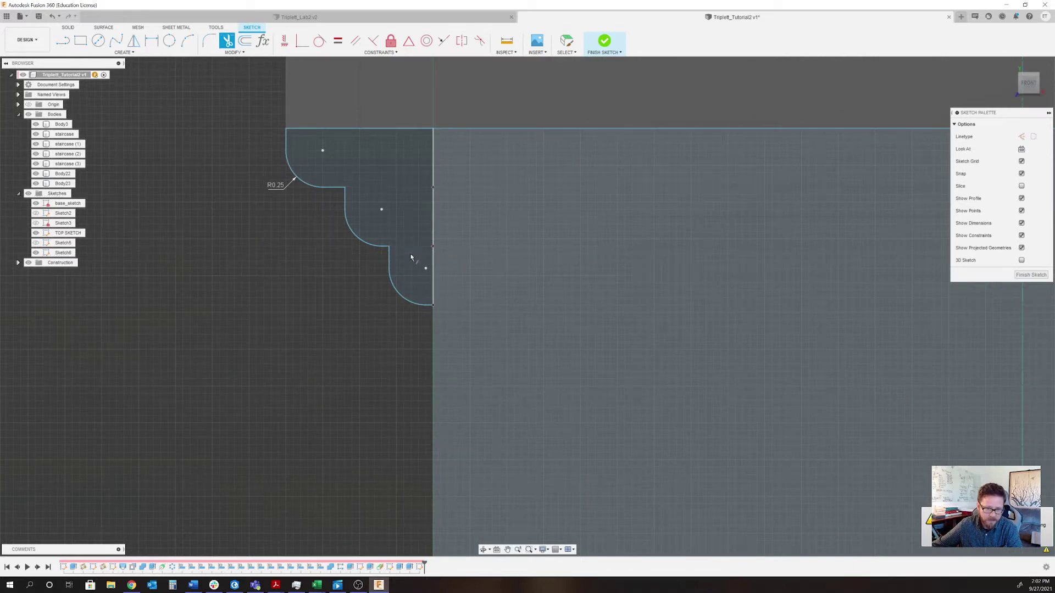
{"action": "scroll", "coordinate": [413, 258], "scroll_direction": "down", "scroll_amount": 3}
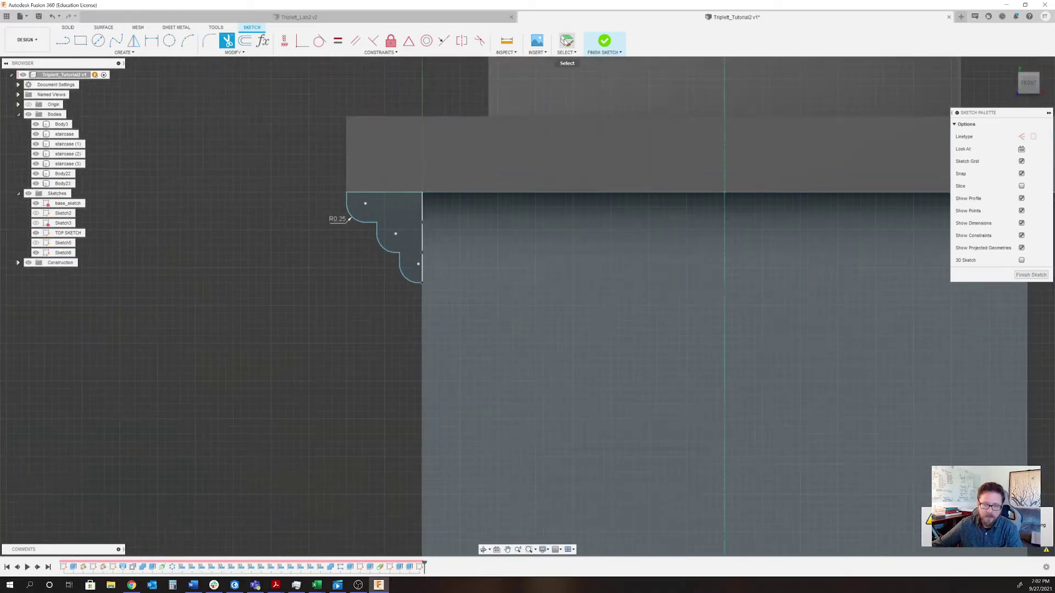
{"action": "left_click", "coordinate": [607, 42]}
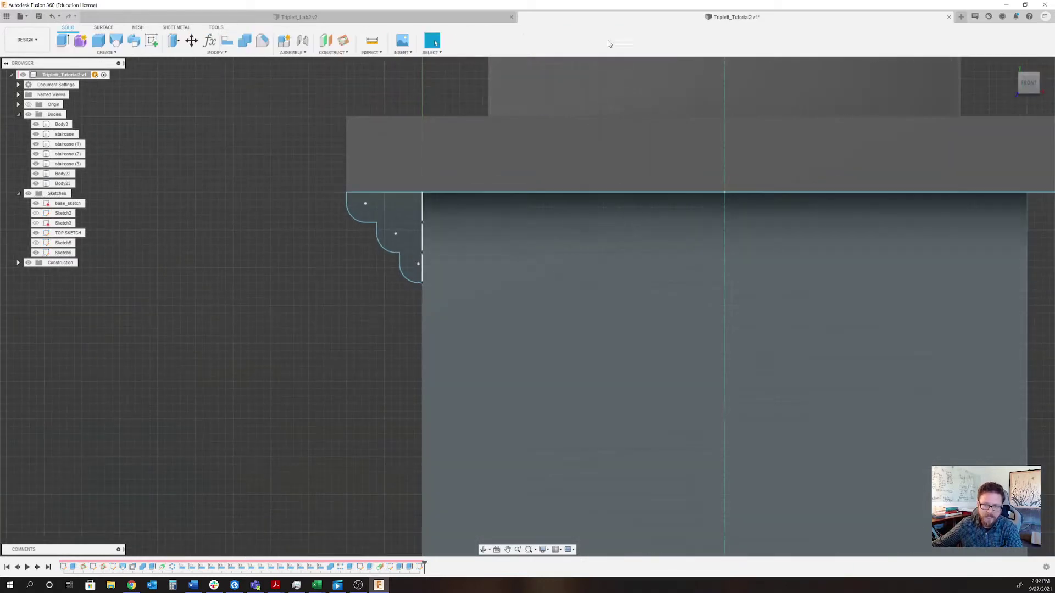
- Extrude the stepped bracket profile -0.5 m along the wall as a new body
{"action": "left_click", "coordinate": [379, 233]}
{"action": "mouse_move", "coordinate": [344, 260]}
{"action": "middle_mouse_down", "text": "shift"}
{"action": "mouse_move", "coordinate": [324, 237]}
{"action": "mouse_move", "coordinate": [502, 358]}
{"action": "mouse_move", "coordinate": [501, 369]}
{"action": "middle_mouse_up", "text": "shift"}
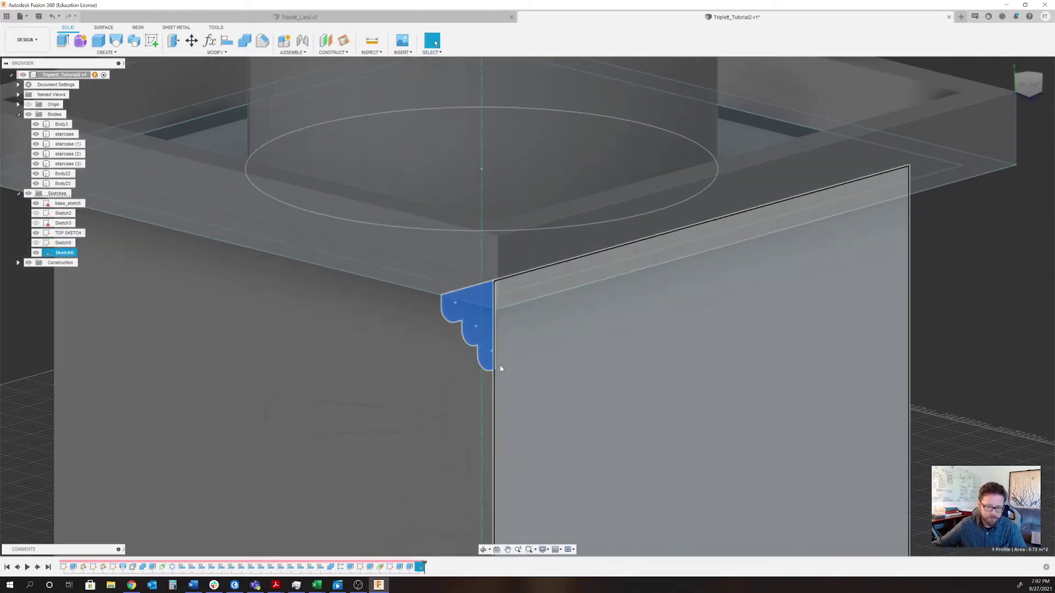
{"action": "key", "text": "e"}
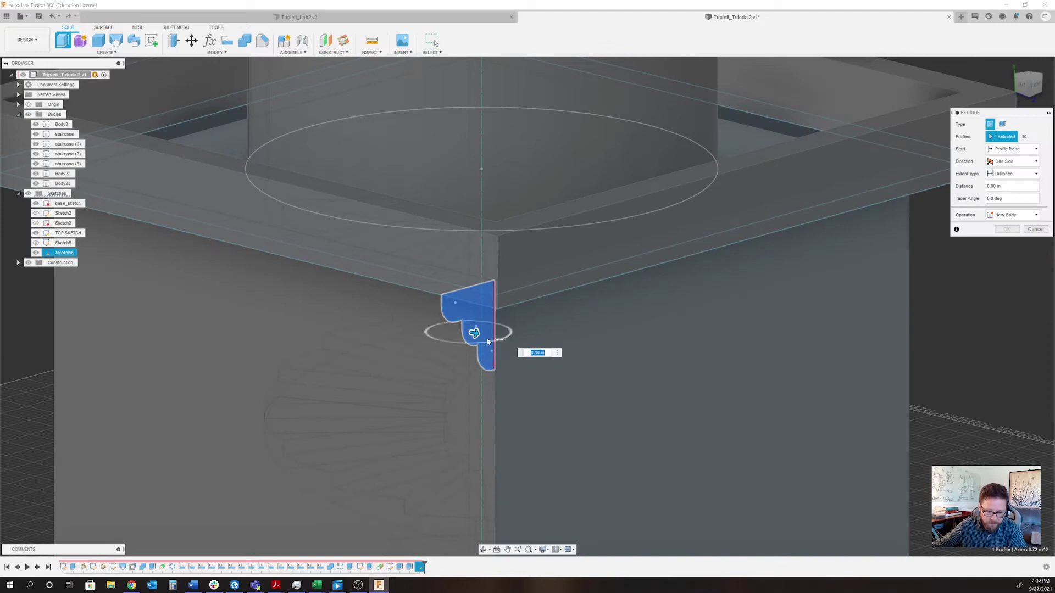
{"action": "left_click_drag", "start_coordinate": [473, 332], "coordinate": [440, 323]}
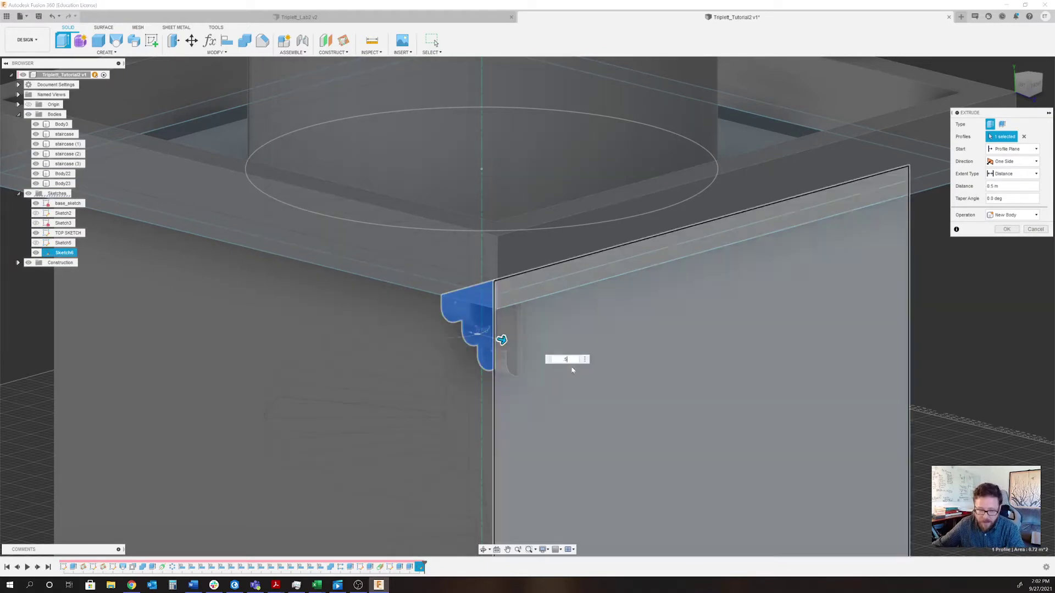
{"action": "left_click", "coordinate": [561, 360]}
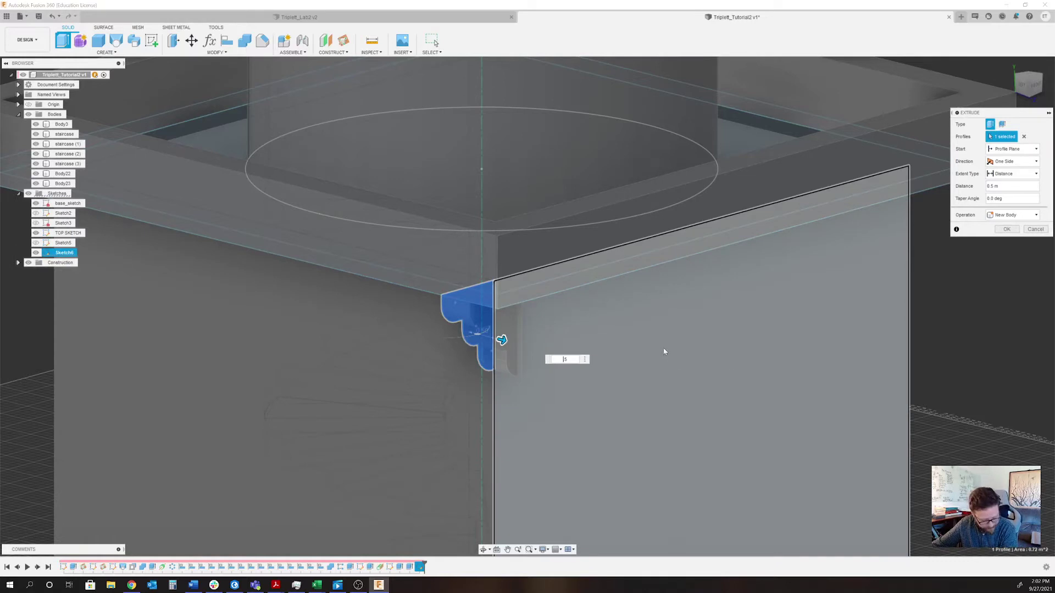
{"action": "type", "text": "-"}
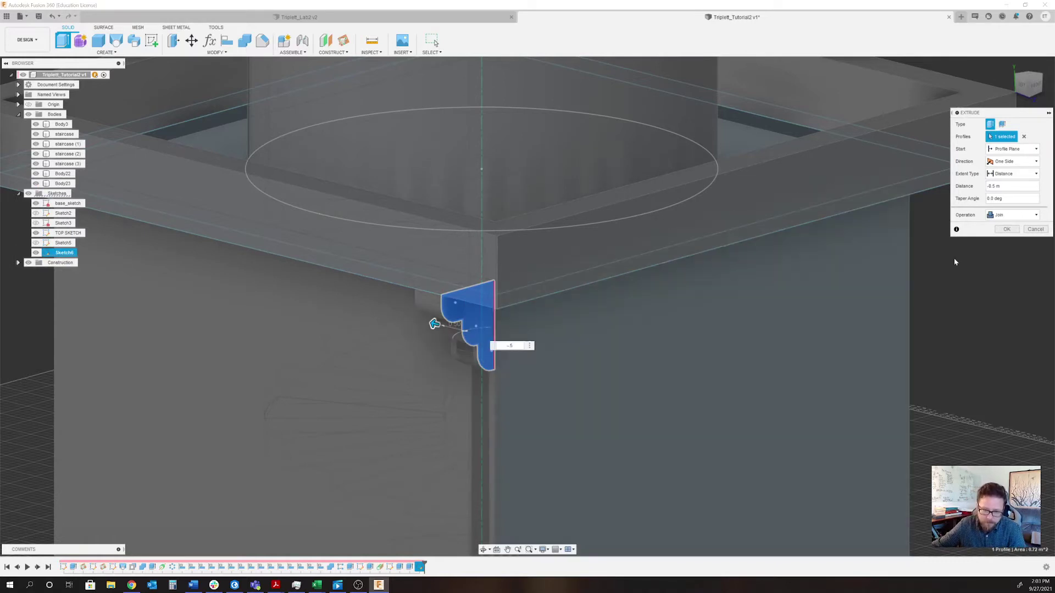
{"action": "left_click", "coordinate": [1016, 215]}
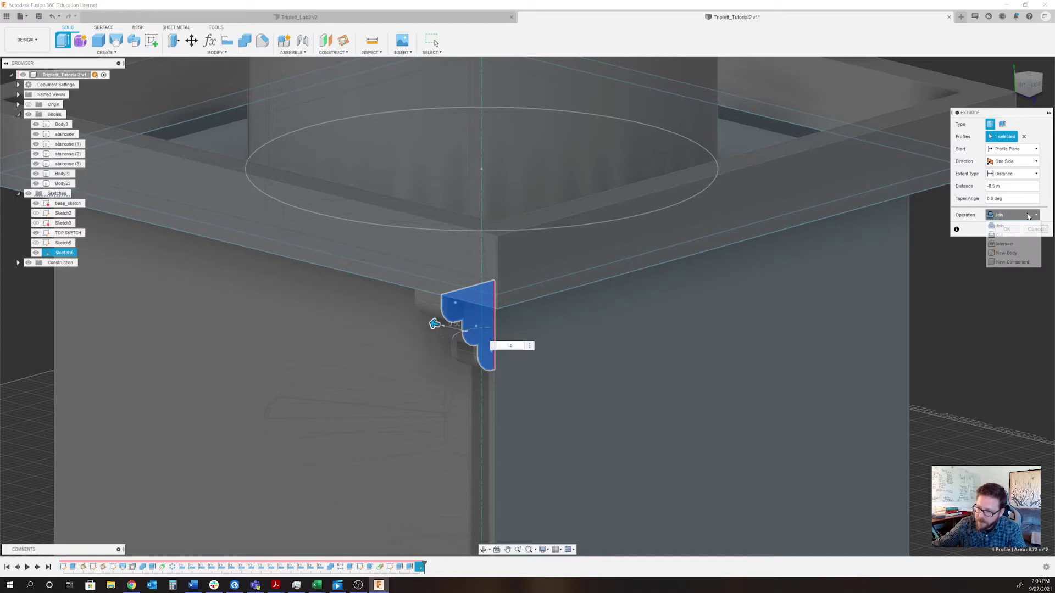
{"action": "left_click", "coordinate": [1022, 254]}
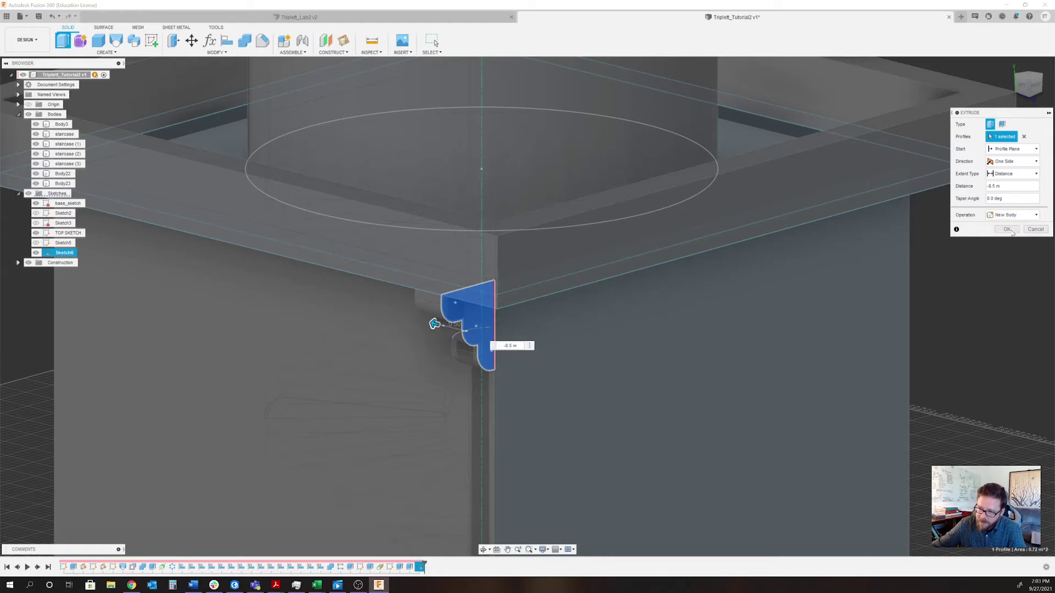
{"action": "left_click", "coordinate": [1007, 230]}
- Rename the bracket body merlon and the overhanging square band's body parapet
{"action": "left_click", "coordinate": [63, 193]}
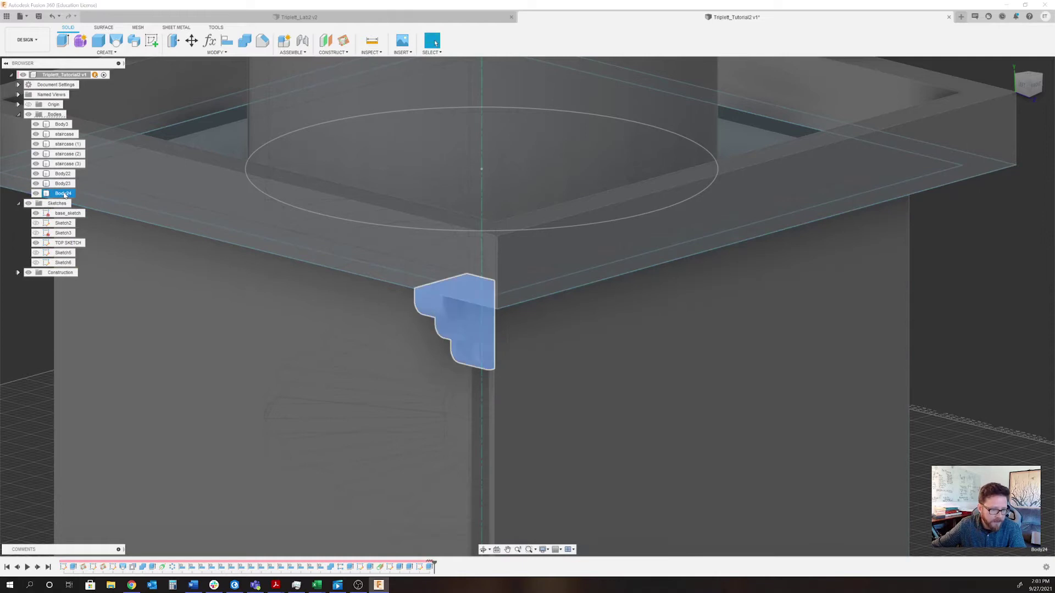
{"action": "double_click", "coordinate": [64, 194]}
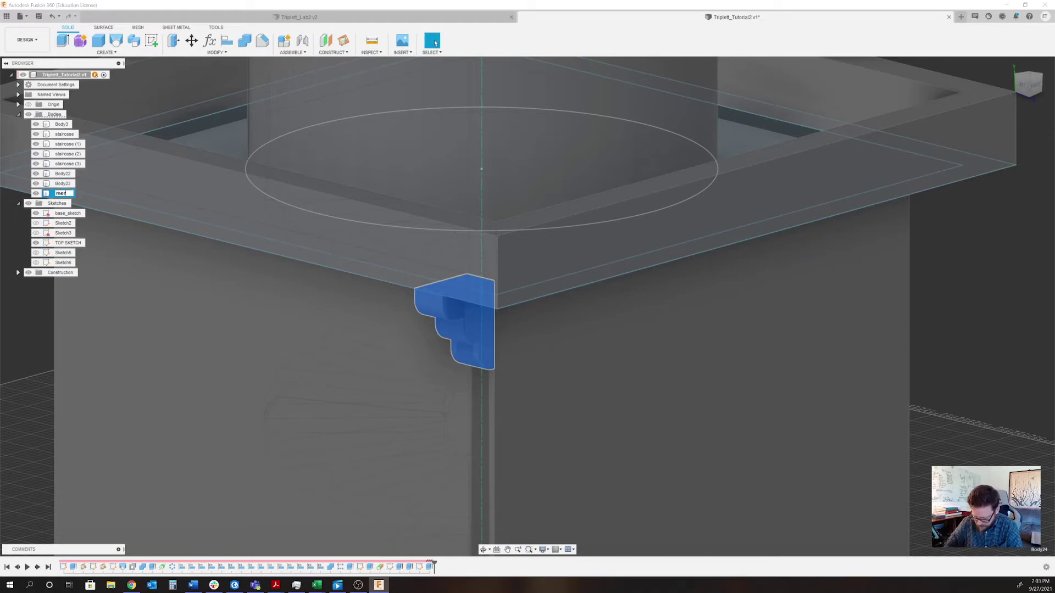
{"action": "left_click", "coordinate": [64, 184]}
{"action": "double_click", "coordinate": [64, 185]}
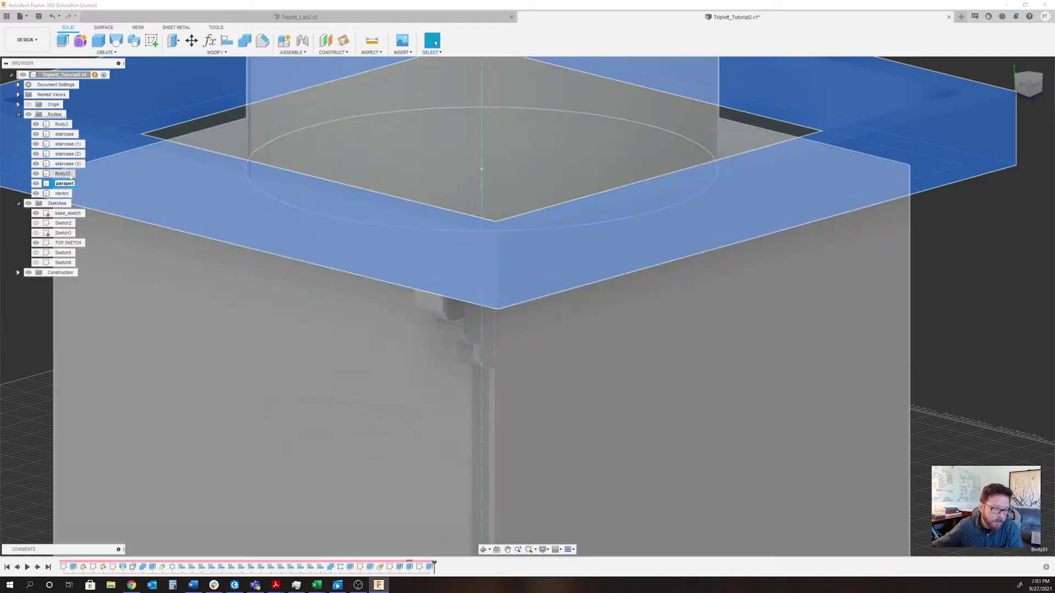
- Rename the tower block's body main walls and the bracket's body Corbel
{"action": "left_click", "coordinate": [66, 174]}
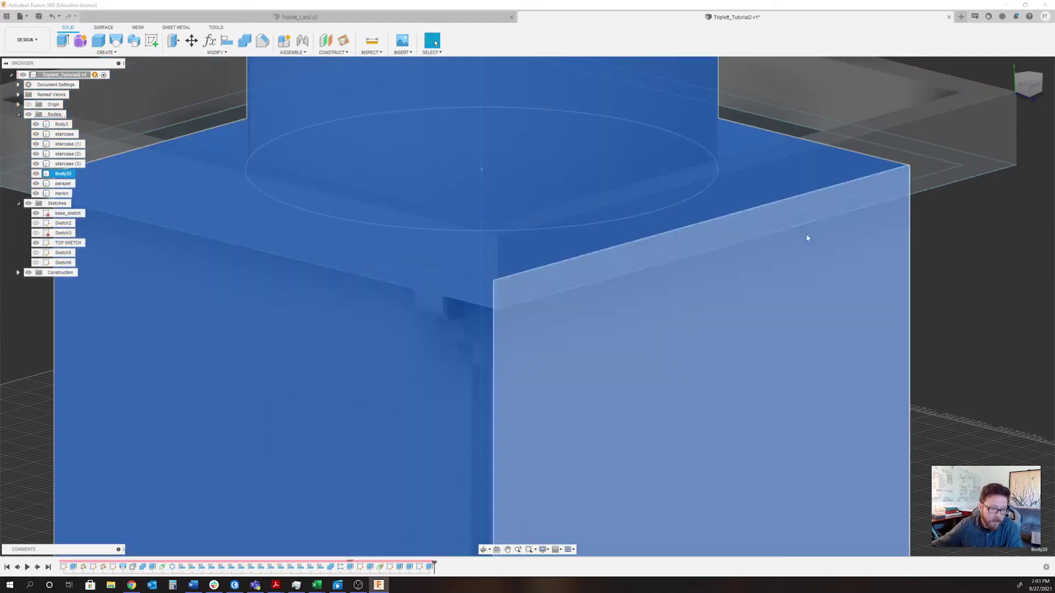
{"action": "double_click", "coordinate": [63, 173]}
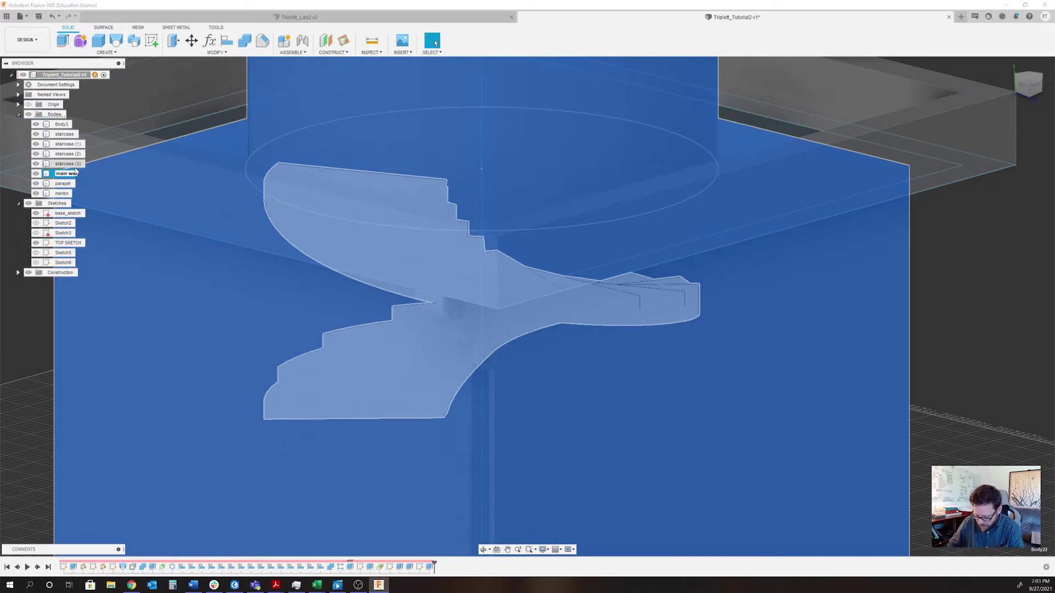
{"action": "type", "text": "main walls"}
{"action": "left_click", "coordinate": [64, 194]}
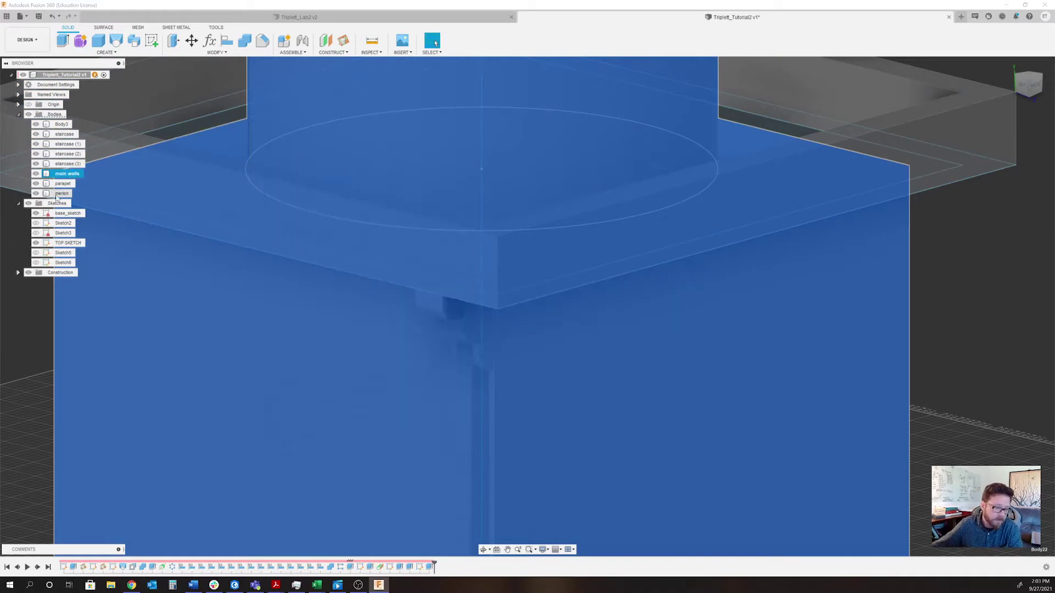
{"action": "double_click", "coordinate": [60, 194]}
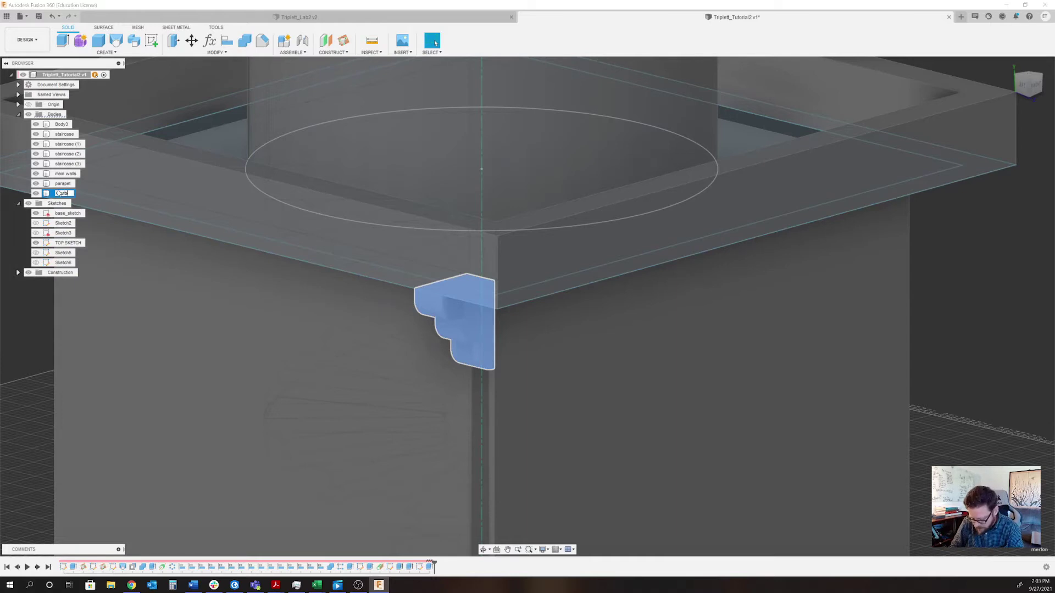
{"action": "key", "text": "Return"}
- Set up a rectangular pattern of the Corbel body, directed along the sketch line at the parapet's underside
{"action": "scroll", "coordinate": [472, 330], "scroll_direction": "down", "scroll_amount": 5}
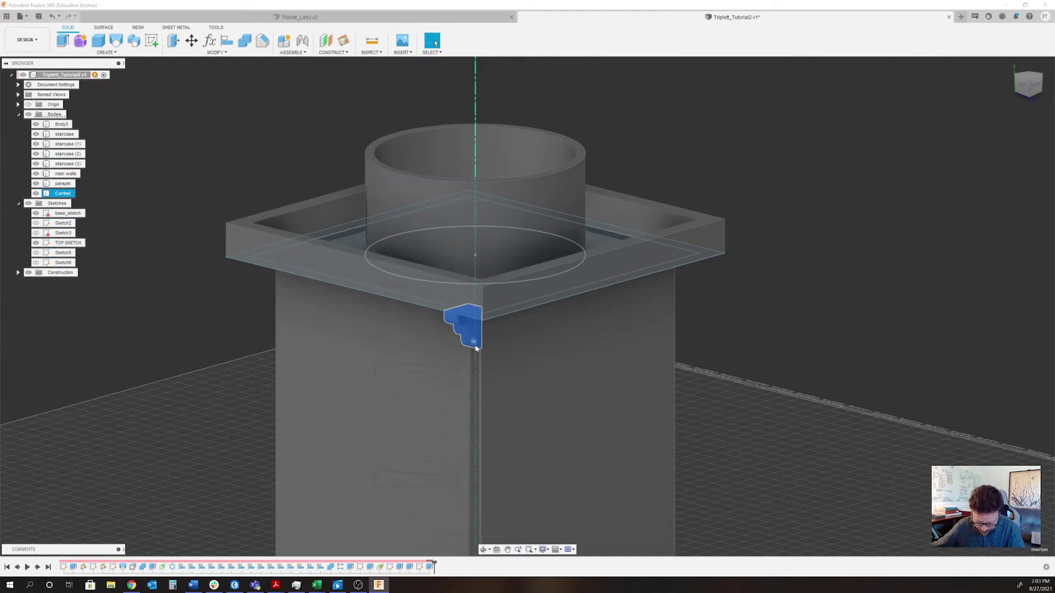
{"action": "middle_click_drag", "start_coordinate": [475, 349], "coordinate": [739, 434], "text": "shift"}
{"action": "scroll", "coordinate": [466, 344], "scroll_direction": "up", "scroll_amount": 5}
{"action": "left_click", "coordinate": [591, 436], "text": "ctrl"}
{"action": "scroll", "coordinate": [592, 435], "scroll_direction": "down", "scroll_amount": 3}
{"action": "scroll", "coordinate": [655, 402], "scroll_direction": "up", "scroll_amount": 2}
{"action": "scroll", "coordinate": [739, 433], "scroll_direction": "up", "scroll_amount": 3}
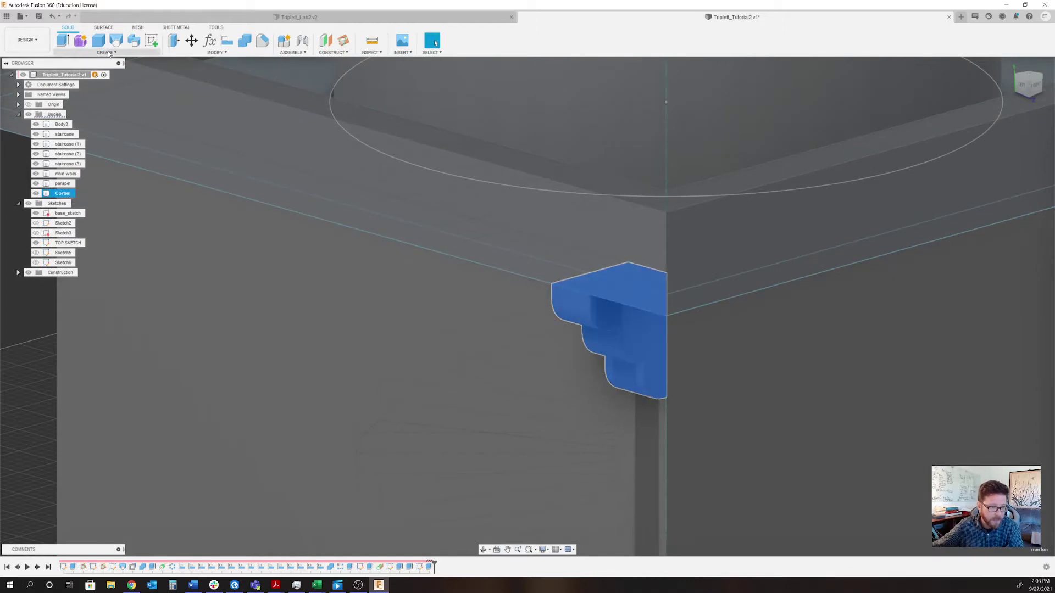
{"action": "left_click", "coordinate": [108, 53]}
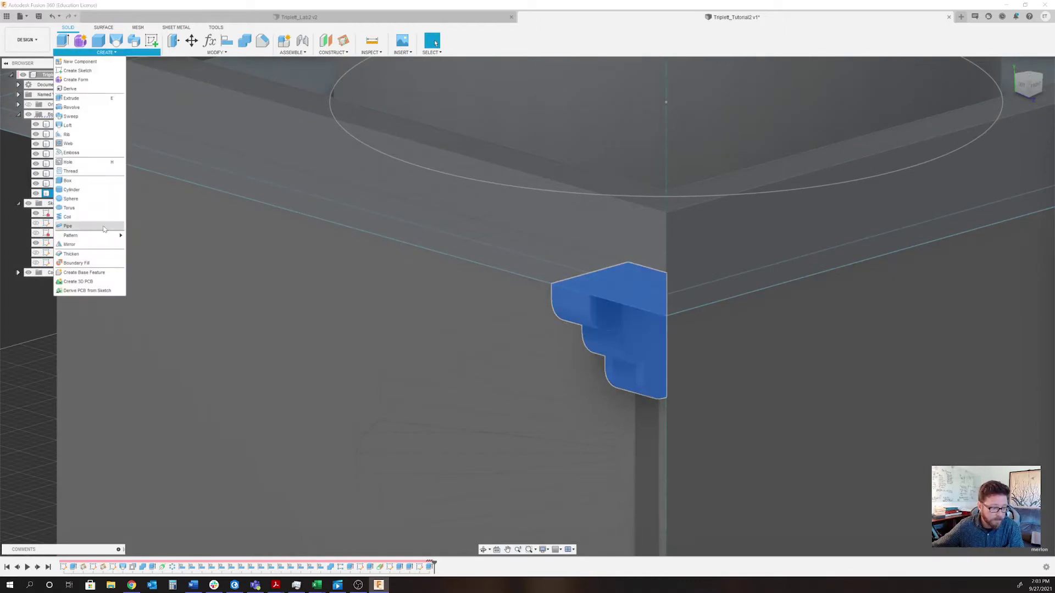
{"action": "mouse_move", "coordinate": [102, 239]}
{"action": "left_click", "coordinate": [154, 235]}
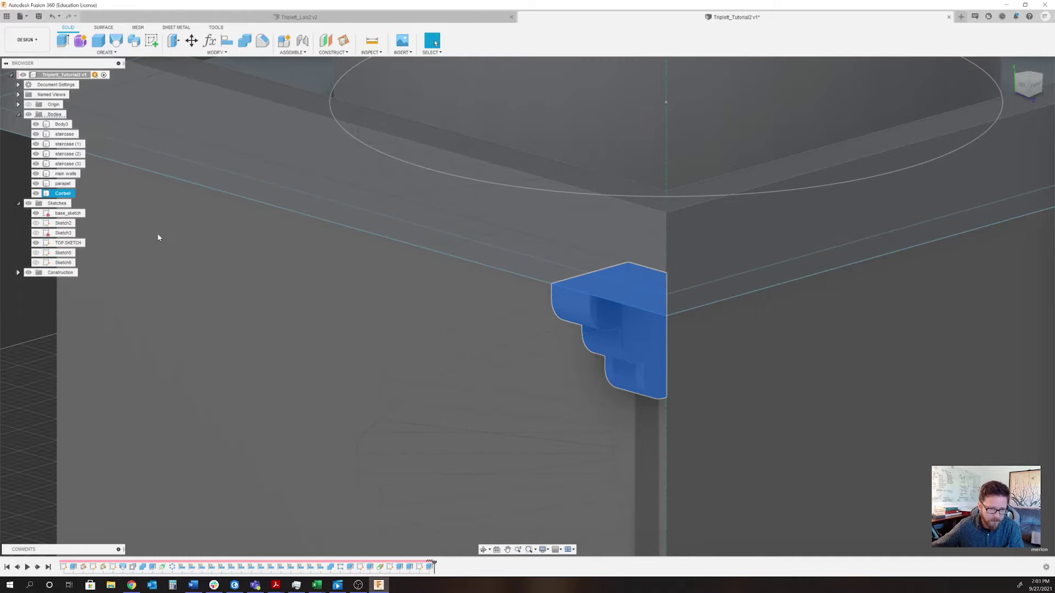
{"action": "left_click", "coordinate": [1003, 149]}
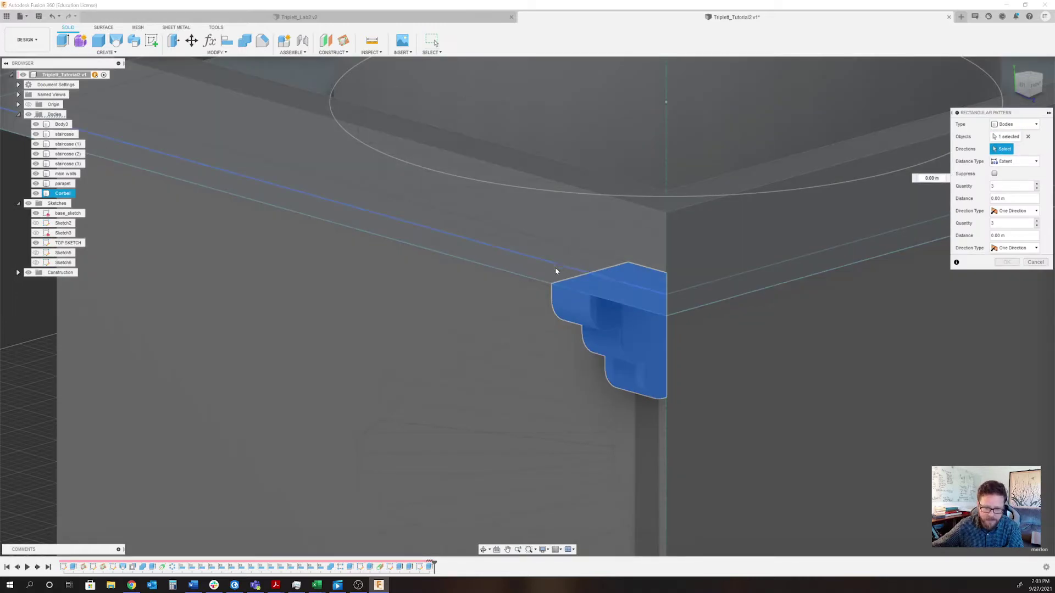
{"action": "left_click", "coordinate": [514, 278]}
{"action": "scroll", "coordinate": [721, 307], "scroll_direction": "down", "scroll_amount": 5}
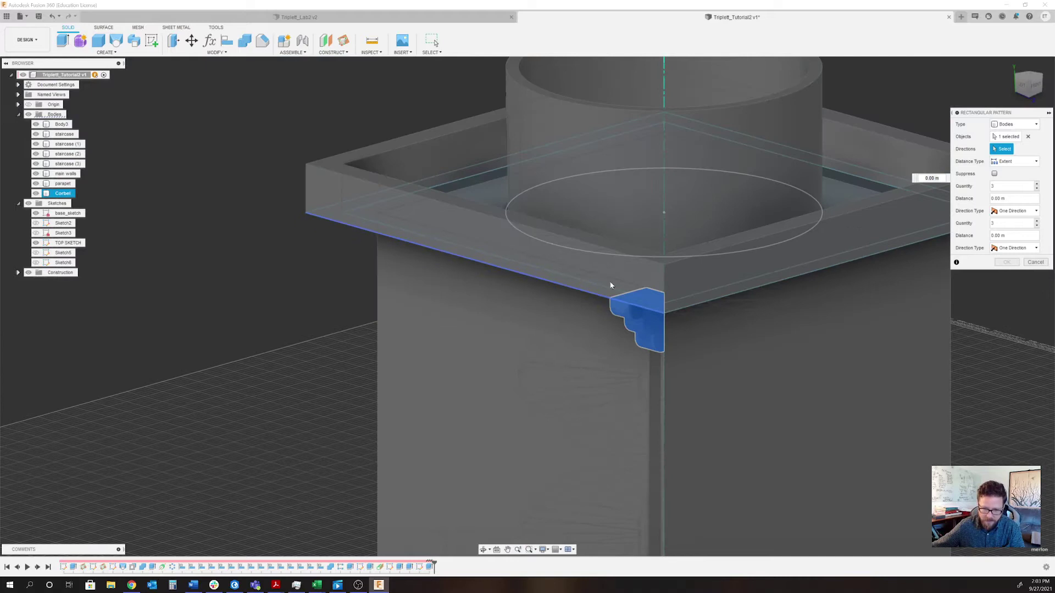
{"action": "left_click", "coordinate": [598, 291]}
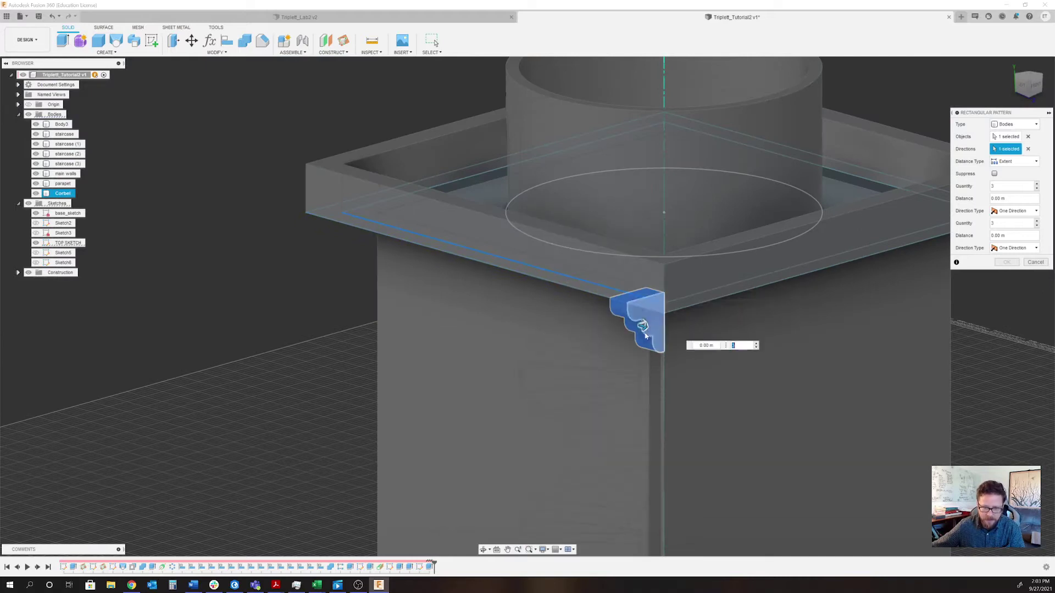
- Set the corbel pattern to an extent of -7.50 m with a quantity of 8 and create it
{"action": "left_click_drag", "start_coordinate": [642, 325], "coordinate": [357, 292]}
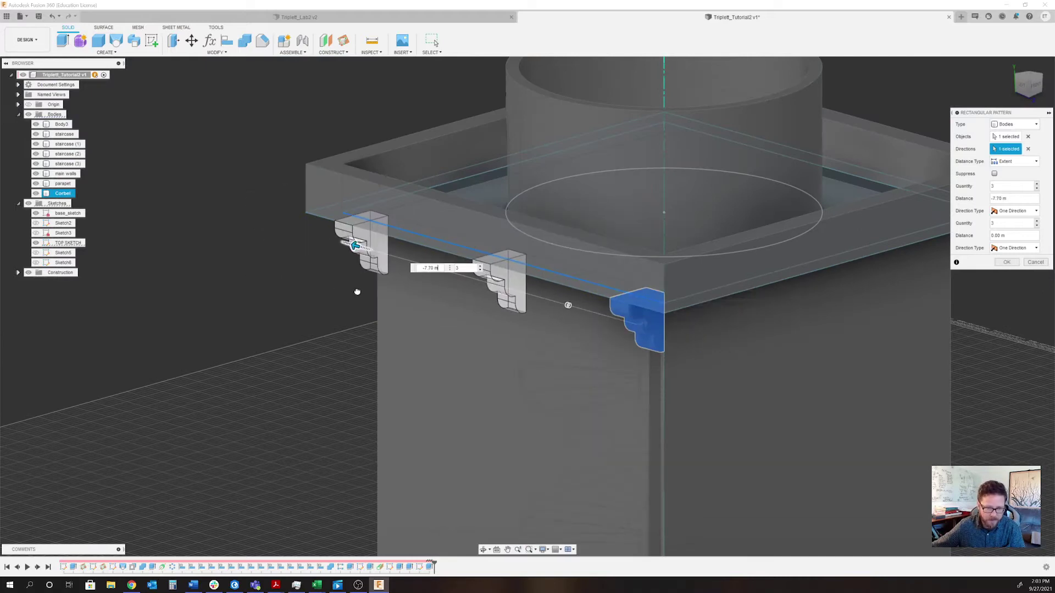
{"action": "middle_click_drag", "start_coordinate": [361, 284], "coordinate": [384, 270], "text": "shift"}
{"action": "left_click_drag", "start_coordinate": [342, 249], "coordinate": [353, 249]}
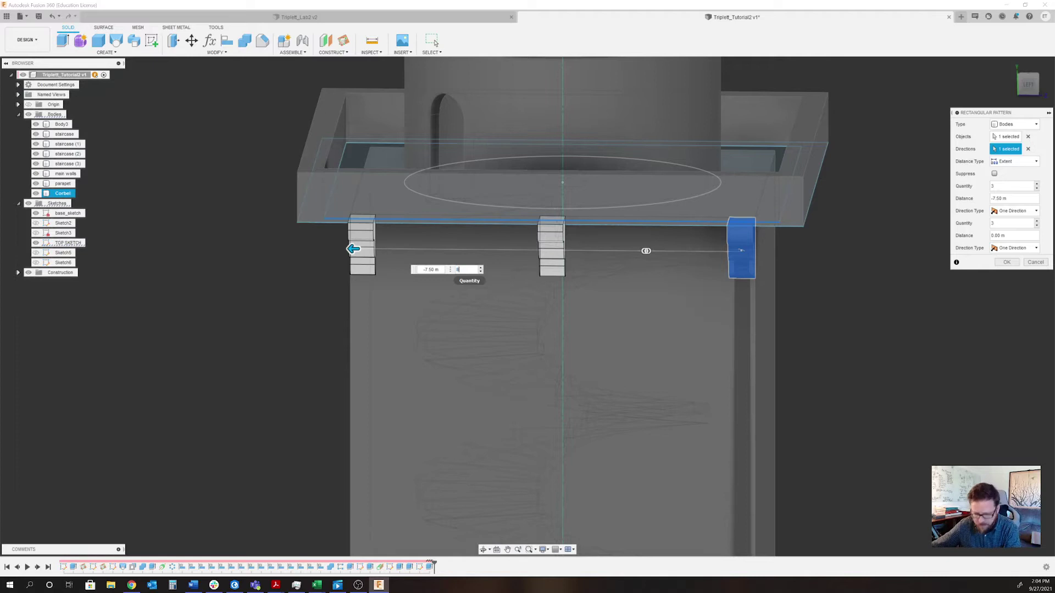
{"action": "type", "text": "8"}
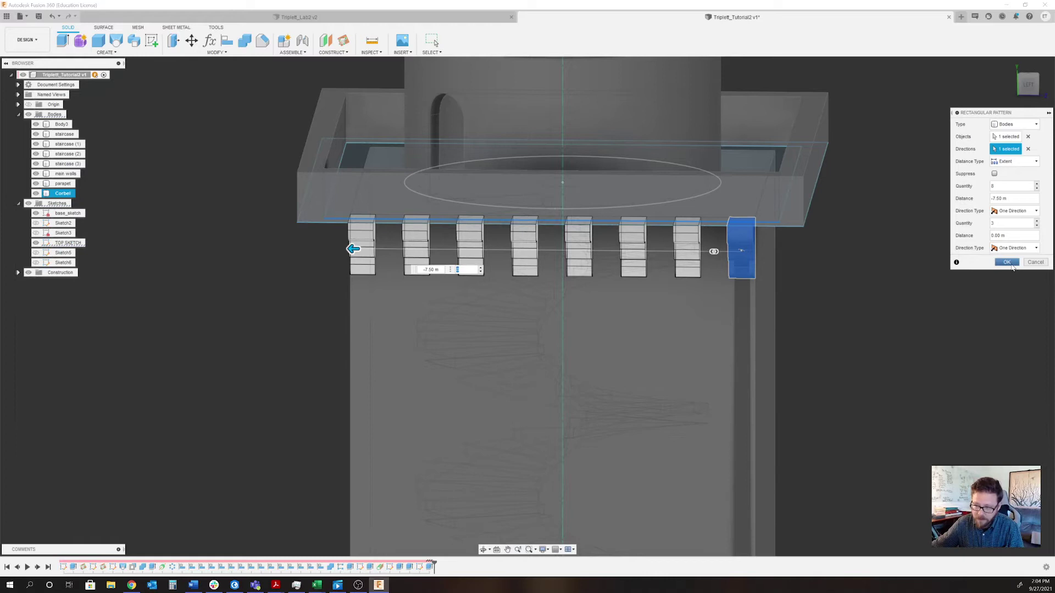
{"action": "left_click", "coordinate": [1012, 266]}
- Set up a circular pattern of all eight Corbel bodies around the tower's vertical centre axis
{"action": "scroll", "coordinate": [687, 312], "scroll_direction": "down", "scroll_amount": 3}
{"action": "middle_click_drag", "start_coordinate": [689, 308], "coordinate": [599, 317], "text": "shift"}
{"action": "scroll", "coordinate": [625, 306], "scroll_direction": "up", "scroll_amount": 5}
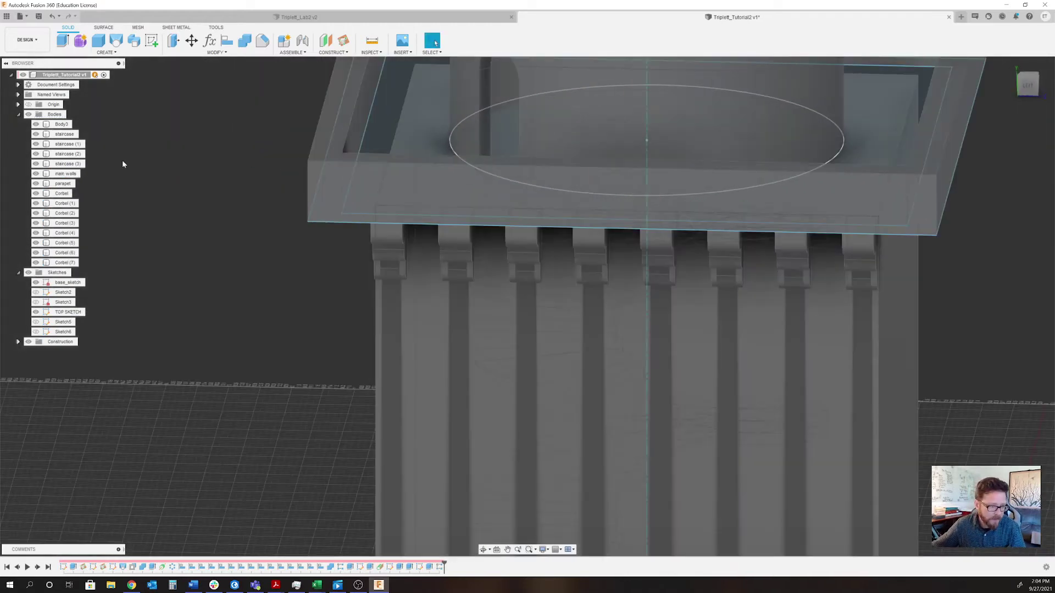
{"action": "left_click", "coordinate": [62, 194]}
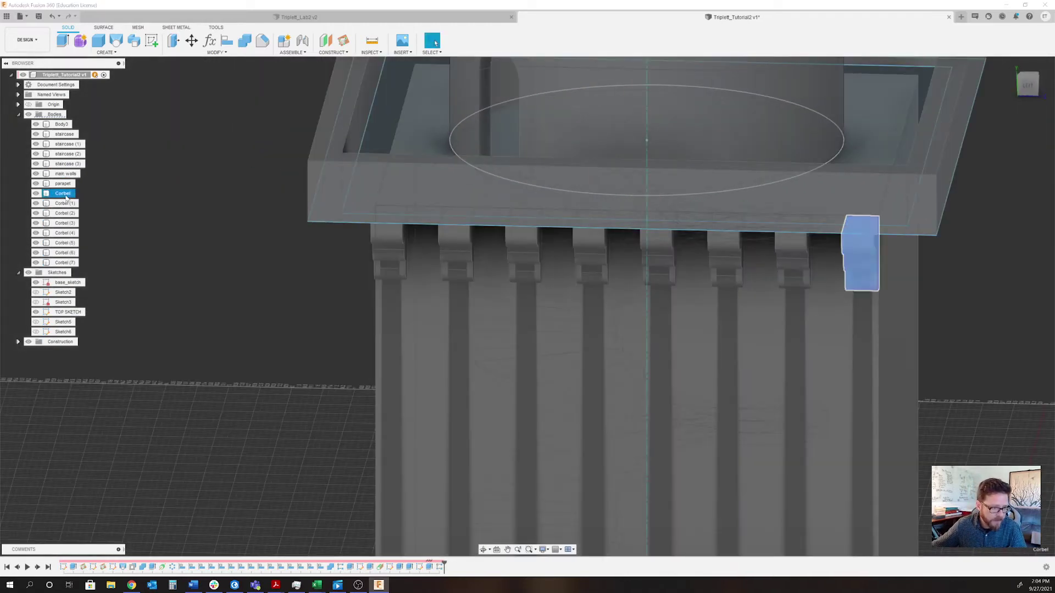
{"action": "left_click", "coordinate": [72, 263], "text": "shift"}
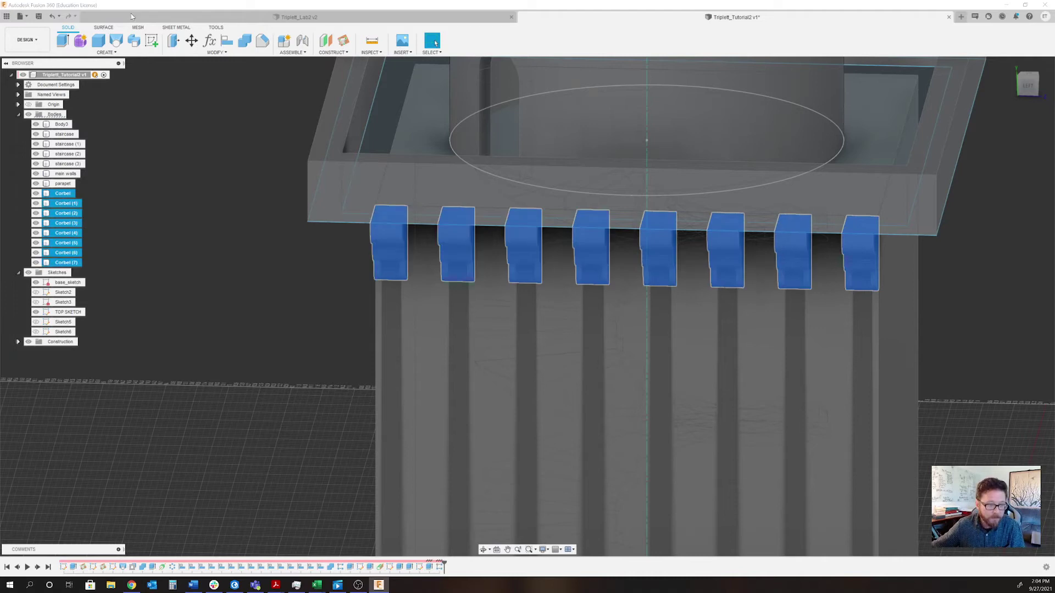
{"action": "left_click", "coordinate": [115, 52]}
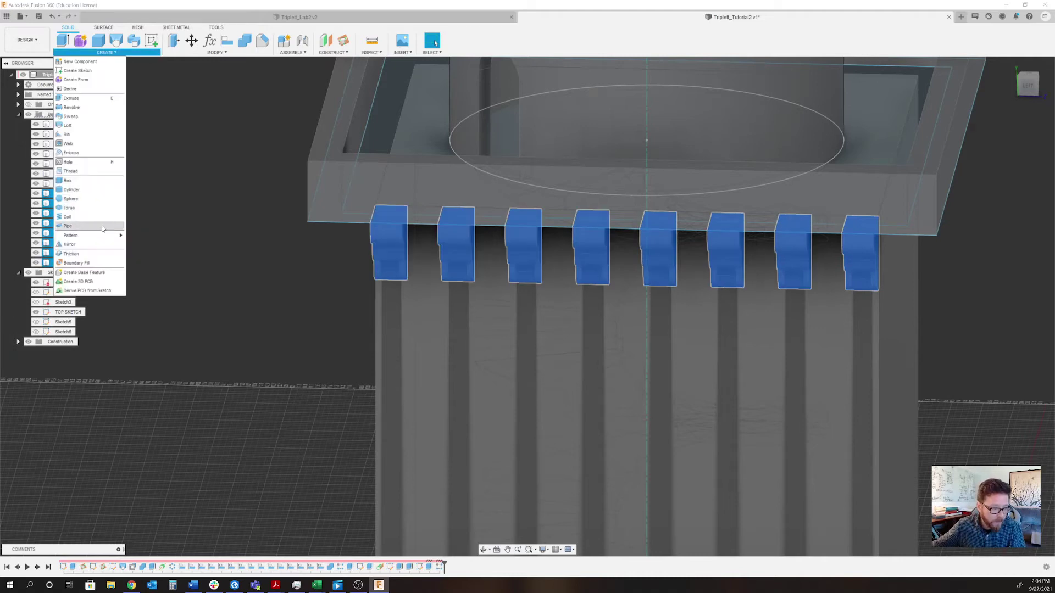
{"action": "mouse_move", "coordinate": [104, 239]}
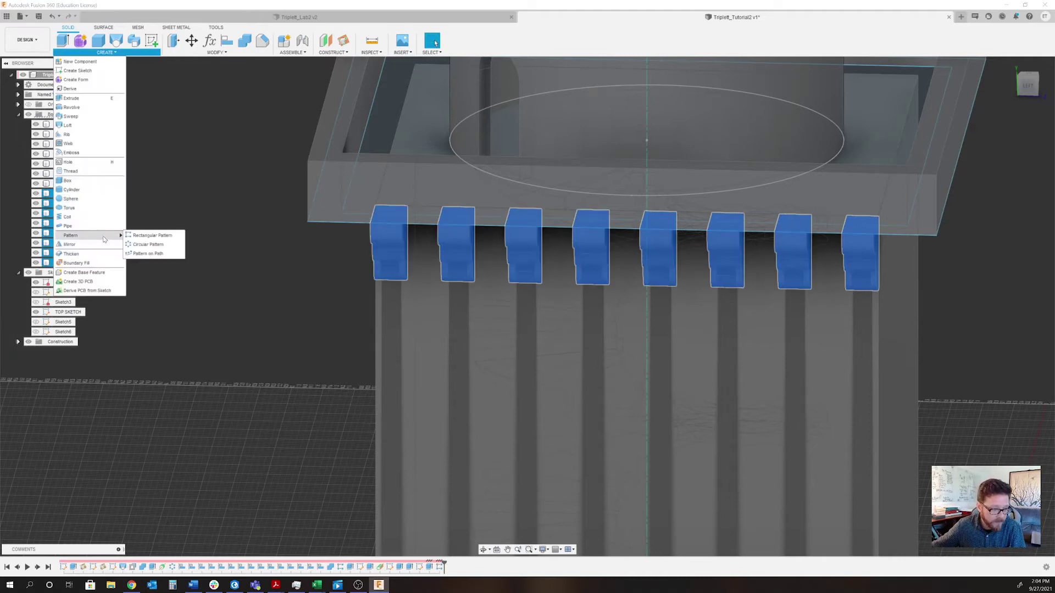
{"action": "left_click", "coordinate": [152, 247]}
{"action": "scroll", "coordinate": [654, 419], "scroll_direction": "down", "scroll_amount": 5}
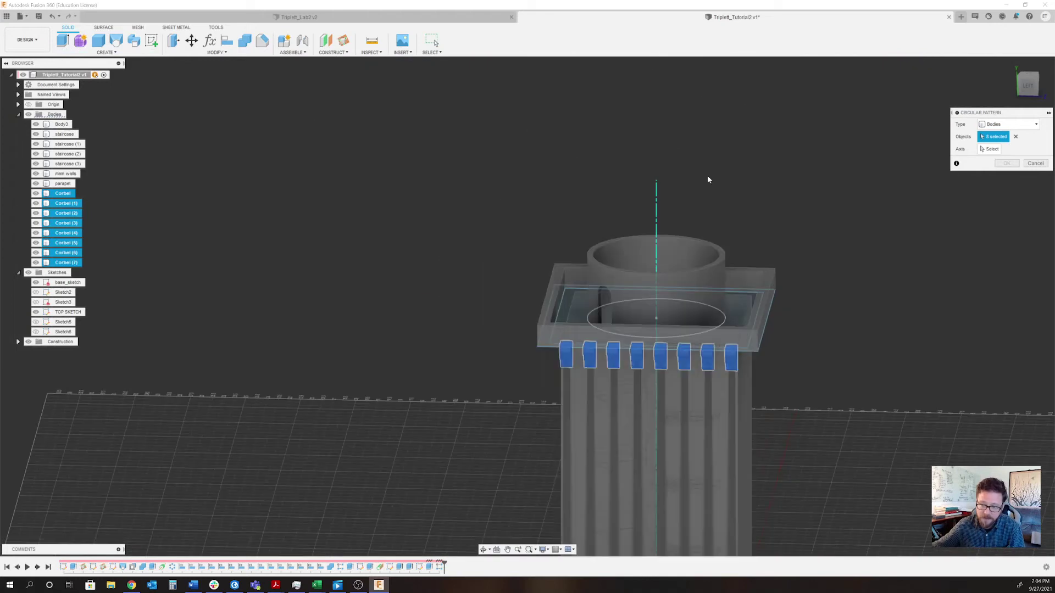
{"action": "left_click", "coordinate": [657, 213]}
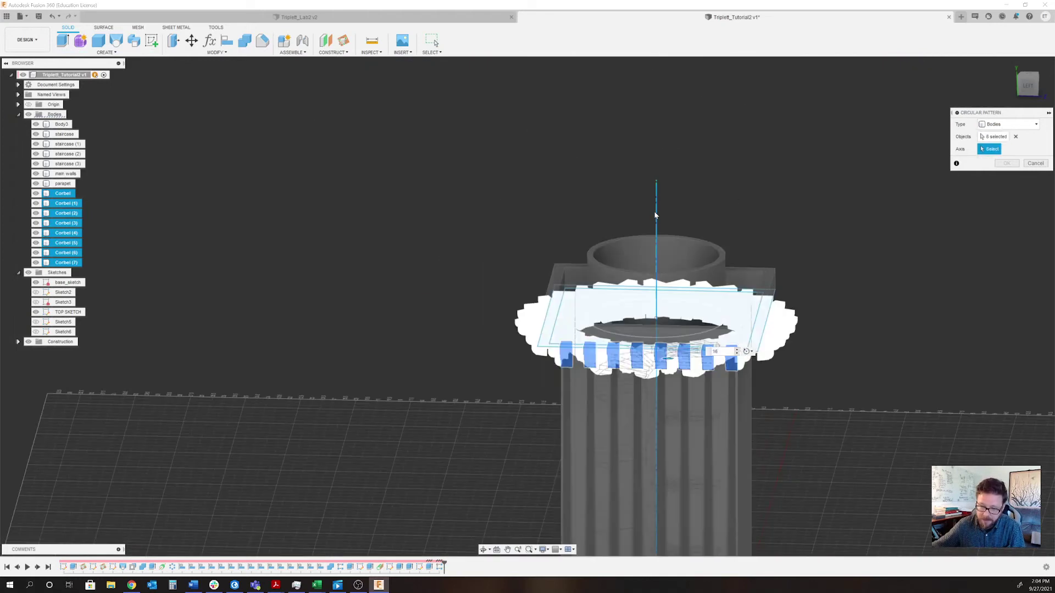
- Set the corbels' circular pattern to a quantity of 4 with full angular spacing and create it
{"action": "middle_click_drag", "start_coordinate": [644, 266], "coordinate": [666, 285], "text": "shift"}
{"action": "scroll", "coordinate": [629, 275], "scroll_direction": "up", "scroll_amount": 4}
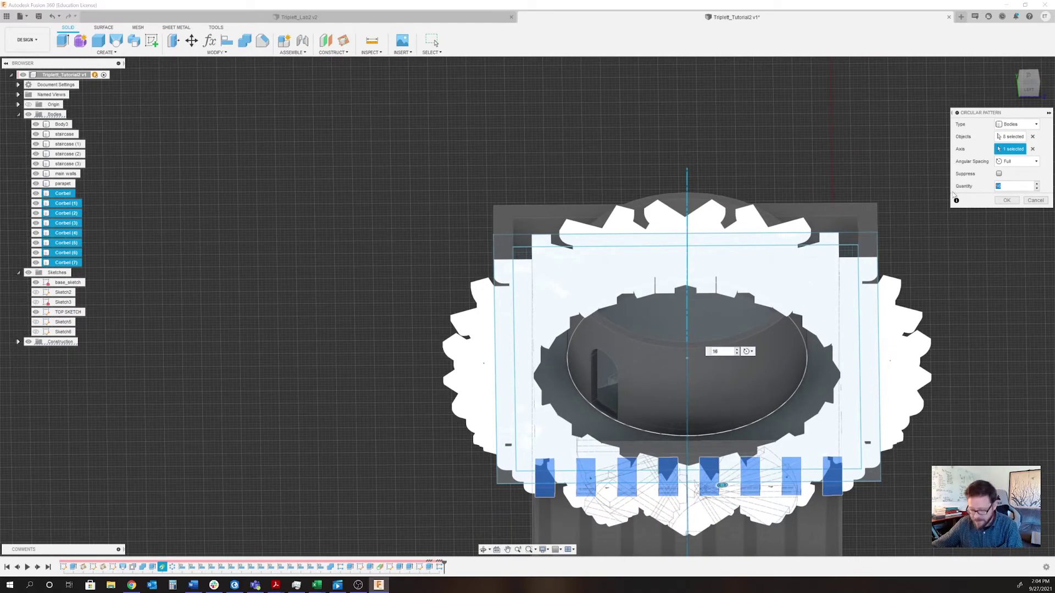
{"action": "mouse_move", "coordinate": [690, 422]}
{"action": "middle_mouse_down", "text": "shift"}
{"action": "mouse_move", "coordinate": [660, 385]}
{"action": "mouse_move", "coordinate": [682, 451]}
{"action": "mouse_move", "coordinate": [684, 426]}
{"action": "middle_mouse_up", "text": "shift"}
{"action": "mouse_move", "coordinate": [808, 456]}
{"action": "middle_mouse_down", "text": "shift"}
{"action": "mouse_move", "coordinate": [544, 533]}
{"action": "mouse_move", "coordinate": [544, 475]}
{"action": "mouse_move", "coordinate": [808, 444]}
{"action": "middle_mouse_up", "text": "shift"}
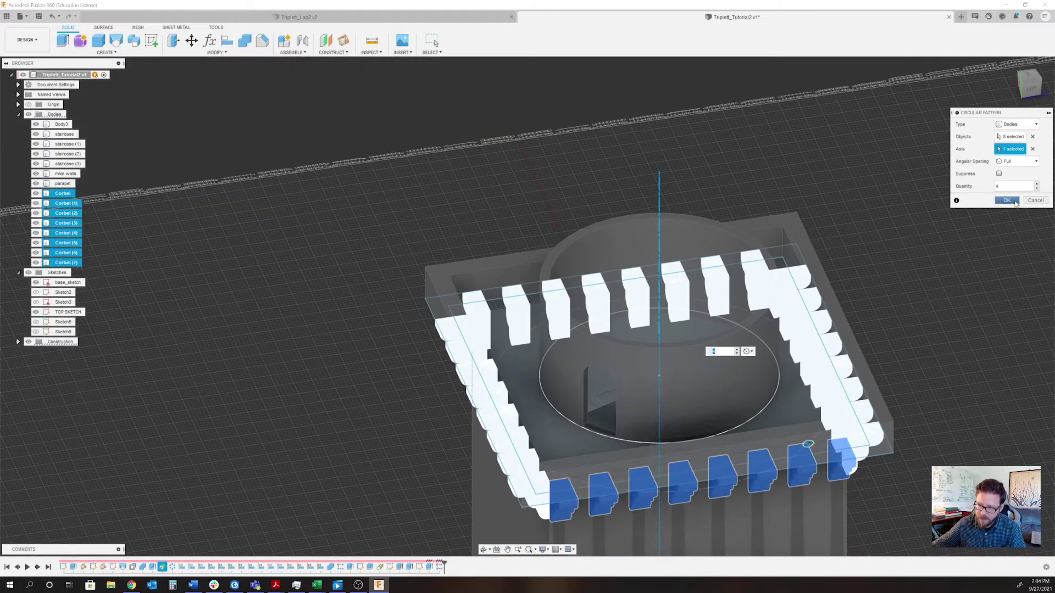
{"action": "left_click", "coordinate": [1015, 204]}
- Place the base of a box at an outer corner of the parapet's top face, 0.5 m long and 1 m wide
{"action": "left_click", "coordinate": [707, 405]}
{"action": "middle_click_drag", "start_coordinate": [706, 405], "coordinate": [728, 344], "text": "shift"}
{"action": "left_click", "coordinate": [728, 344]}
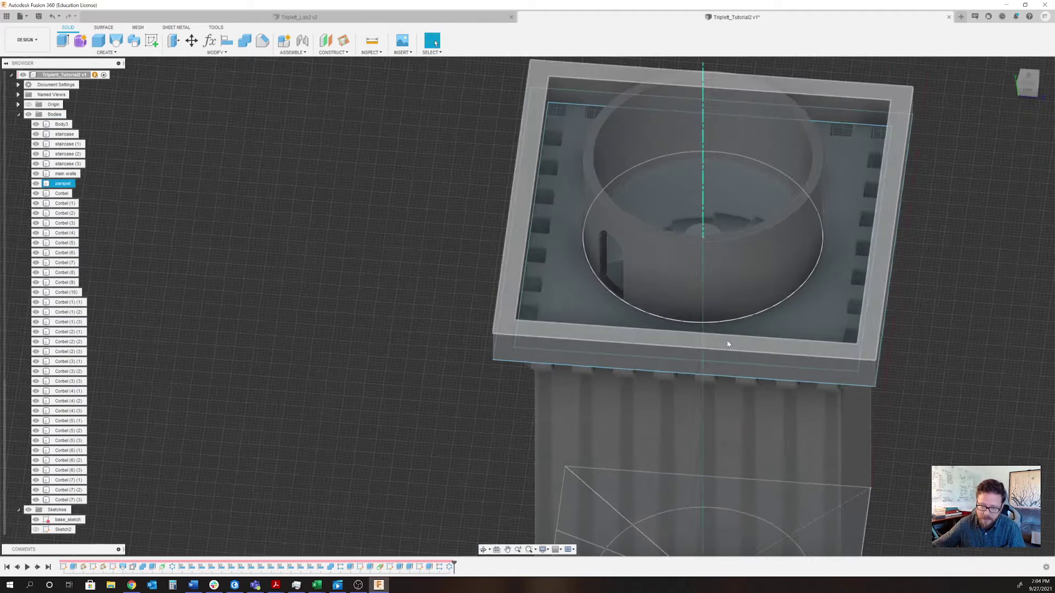
{"action": "scroll", "coordinate": [848, 336], "scroll_direction": "up", "scroll_amount": 3}
{"action": "left_click", "coordinate": [872, 350]}
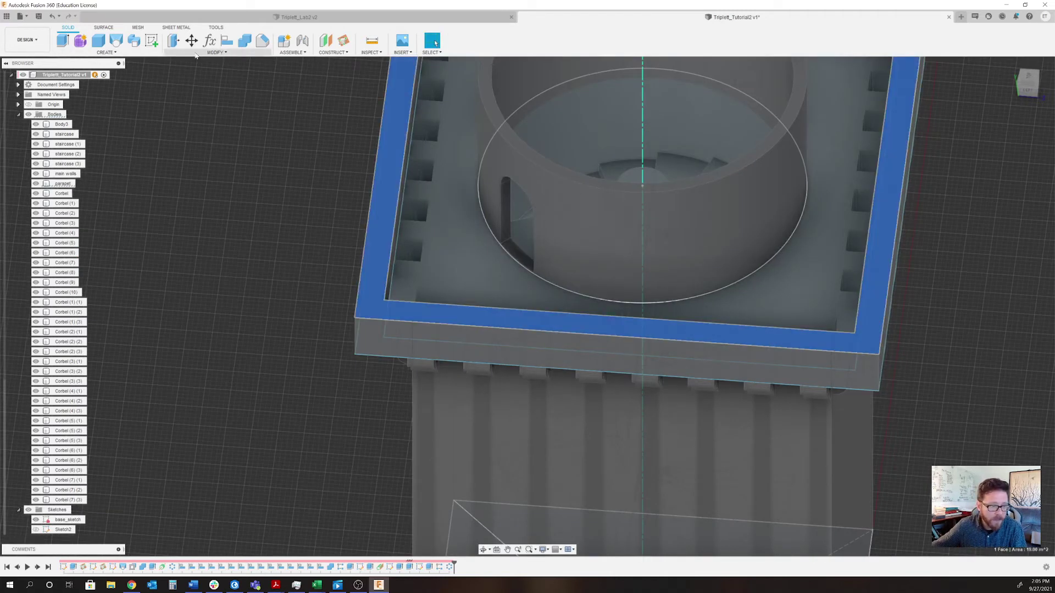
{"action": "left_click", "coordinate": [106, 52]}
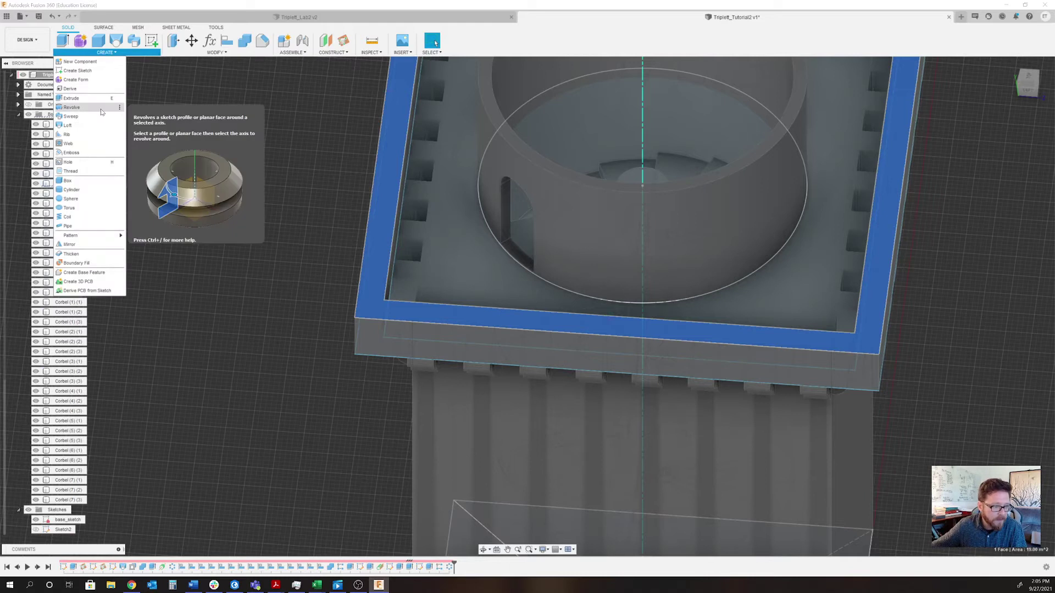
{"action": "left_click", "coordinate": [57, 182]}
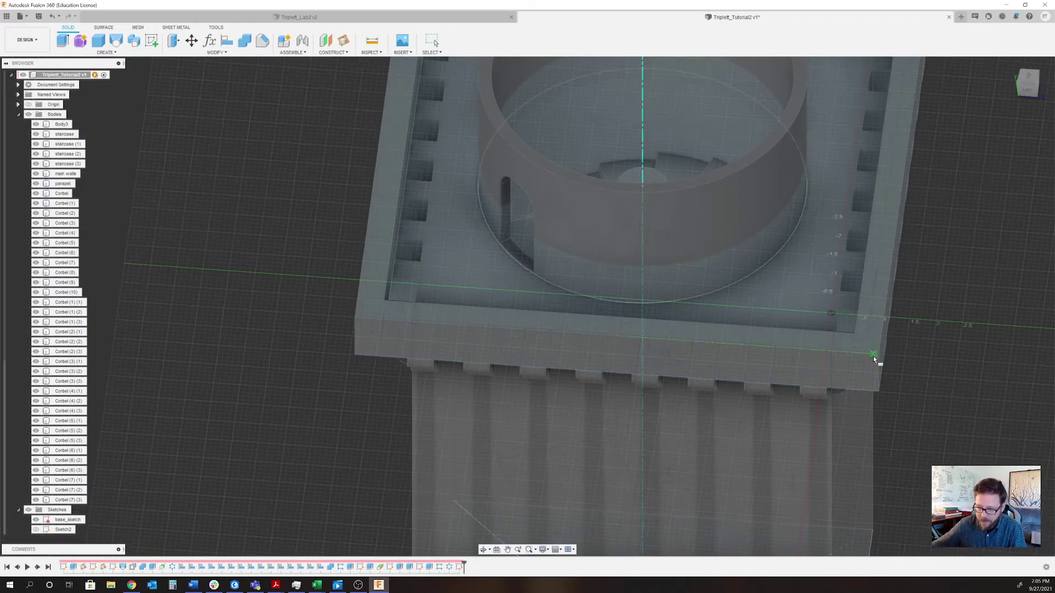
{"action": "mouse_move", "coordinate": [855, 416]}
{"action": "middle_mouse_down", "text": "shift"}
{"action": "mouse_move", "coordinate": [909, 440]}
{"action": "mouse_move", "coordinate": [865, 461]}
{"action": "mouse_move", "coordinate": [870, 440]}
{"action": "middle_mouse_up", "text": "shift"}
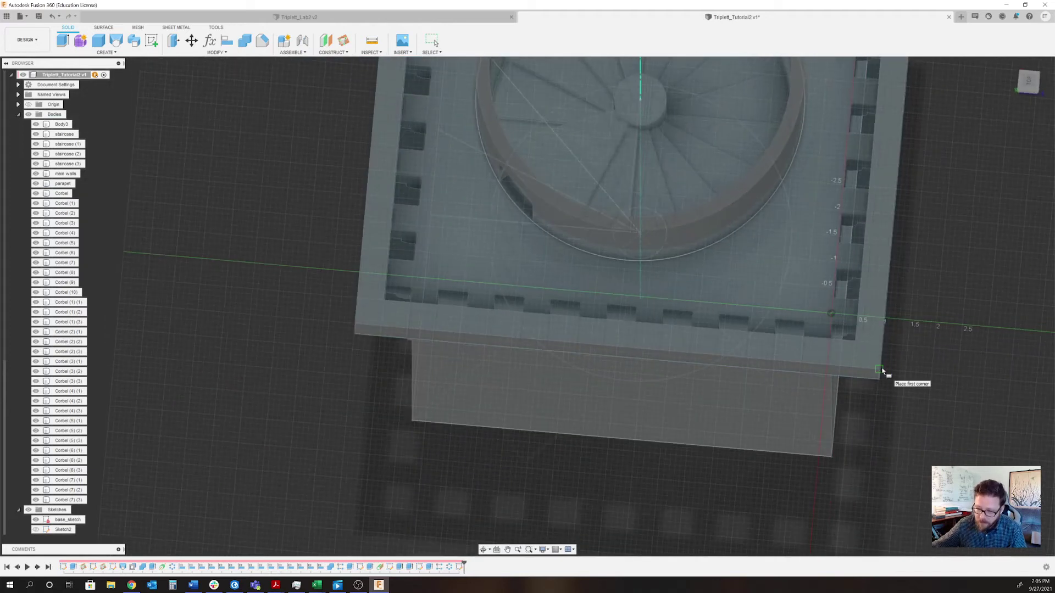
{"action": "left_click", "coordinate": [881, 370]}
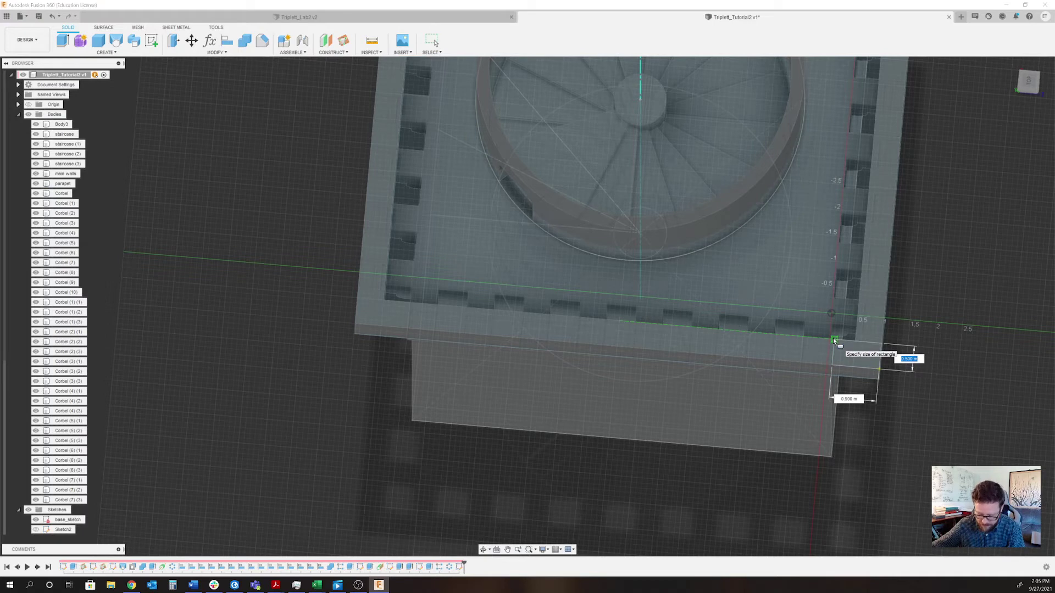
{"action": "key", "text": "Tab"}
{"action": "type", "text": "1"}
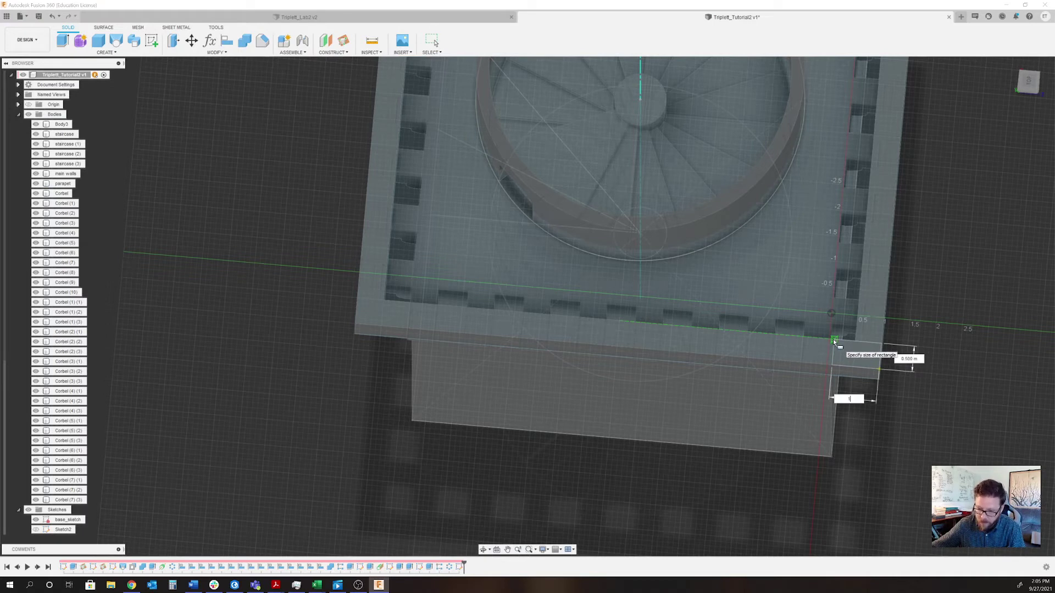
{"action": "key", "text": "Tab"}
{"action": "key", "text": "Return"}
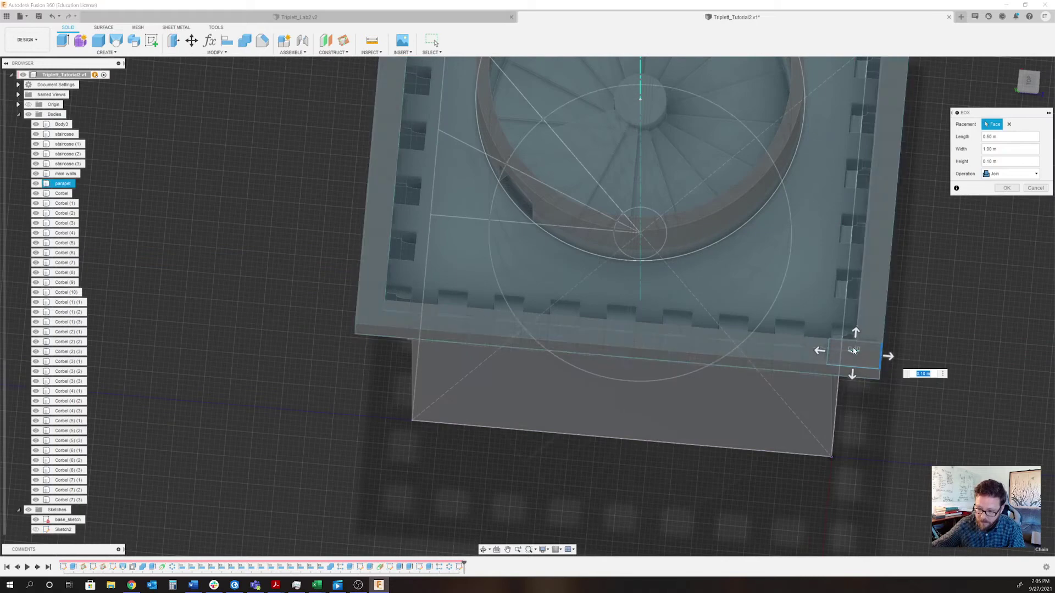
- Raise the corner box to a height of 1.00 m and create it
{"action": "middle_click_drag", "start_coordinate": [858, 360], "coordinate": [880, 322], "text": "shift"}
{"action": "left_click_drag", "start_coordinate": [858, 342], "coordinate": [858, 293]}
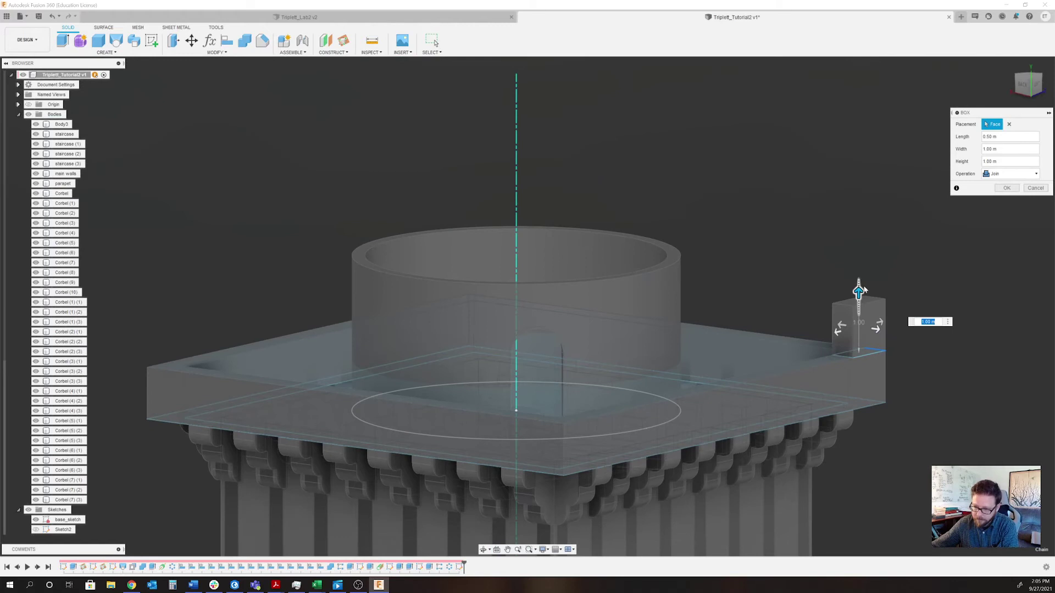
{"action": "key", "text": "Return"}
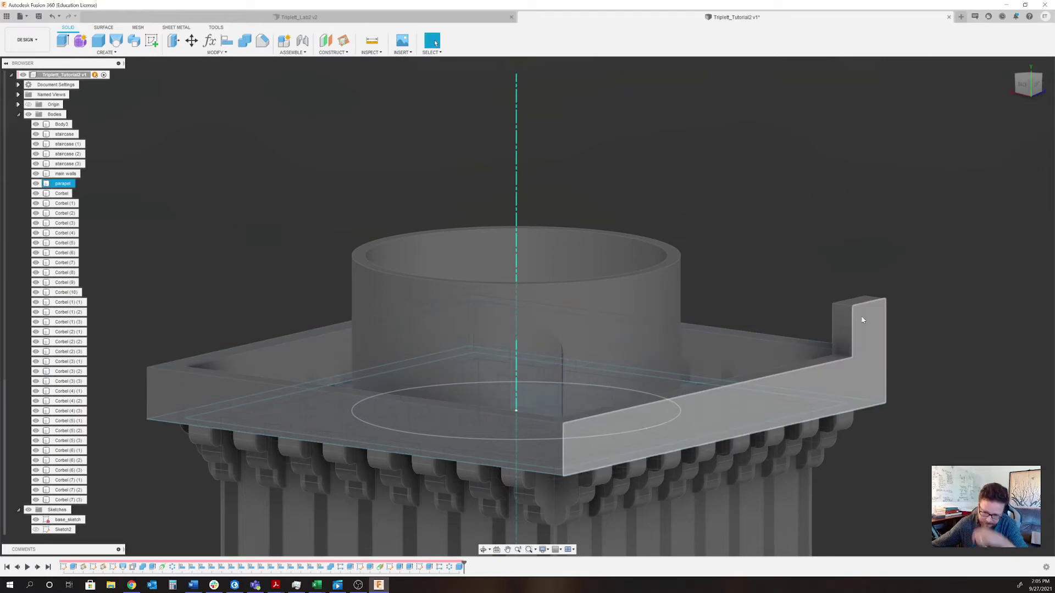
- Edit the corner box feature so that its operation is New Body instead of Join
{"action": "right_click", "coordinate": [459, 566]}
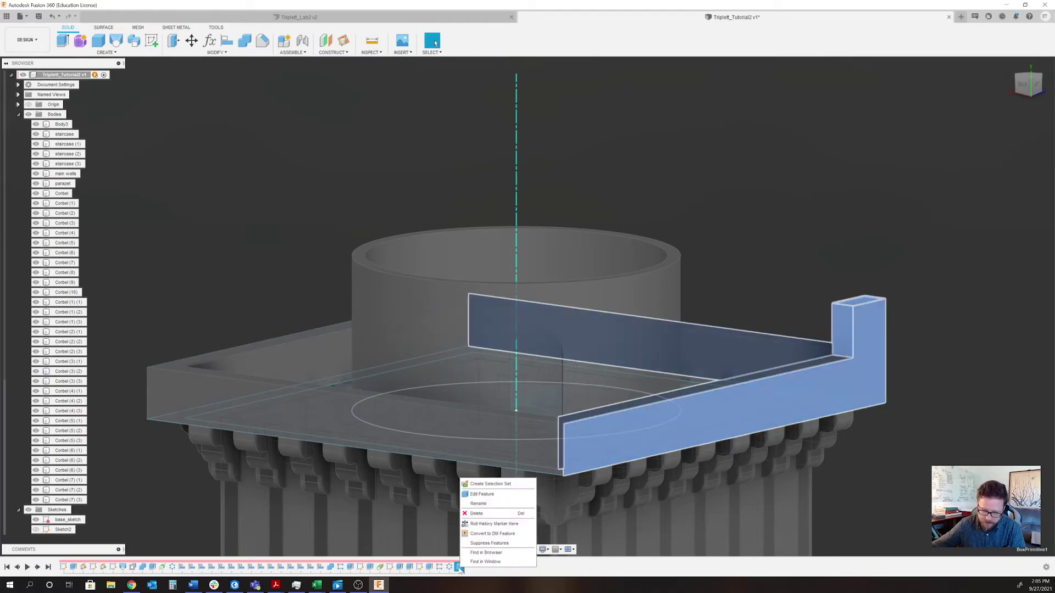
{"action": "left_click", "coordinate": [483, 495]}
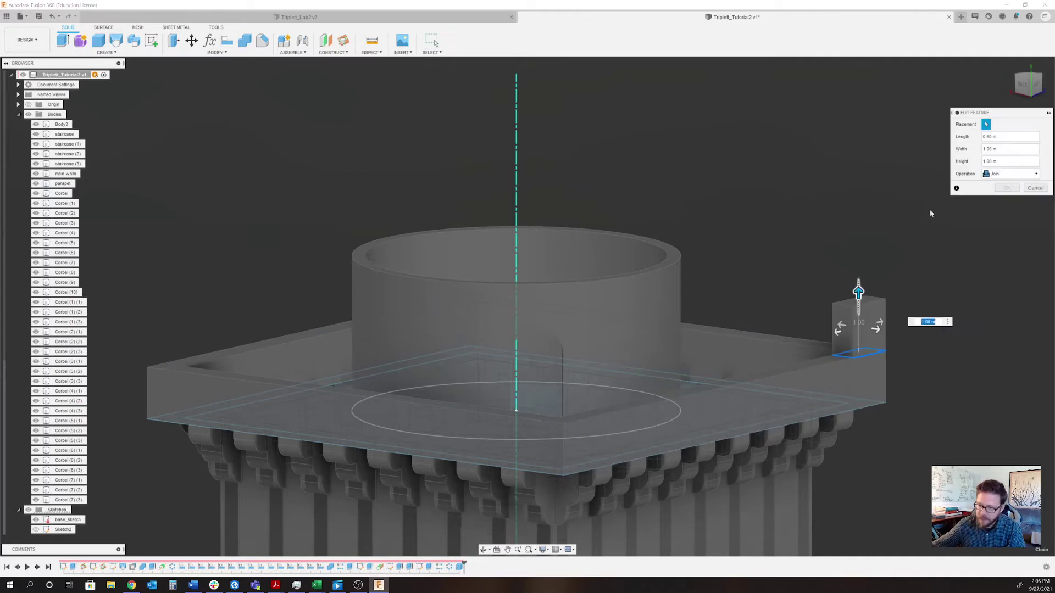
{"action": "left_click", "coordinate": [1026, 173]}
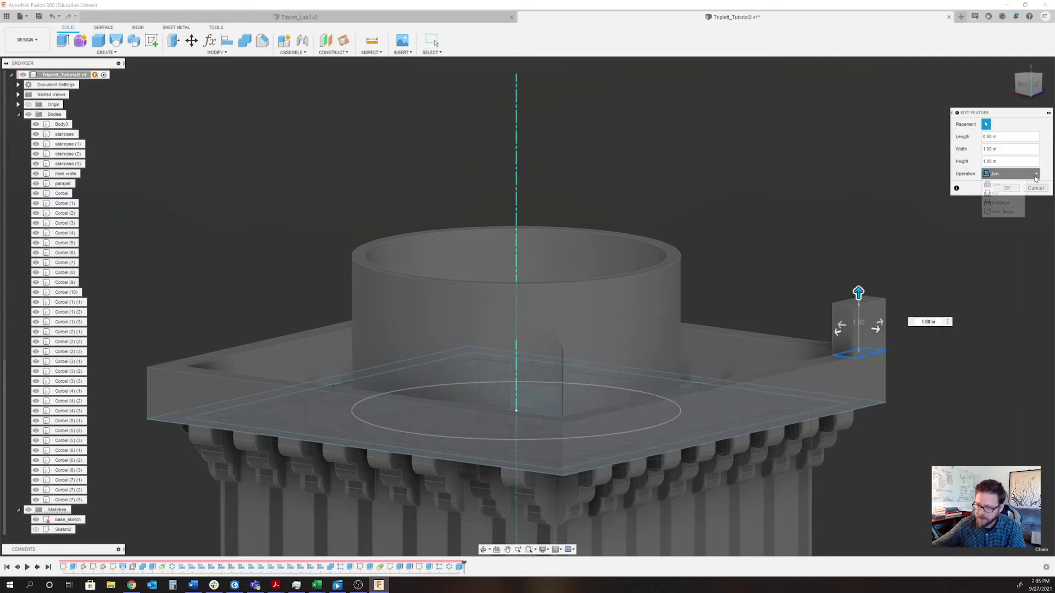
{"action": "left_click", "coordinate": [1016, 211]}
{"action": "left_click", "coordinate": [1009, 188]}
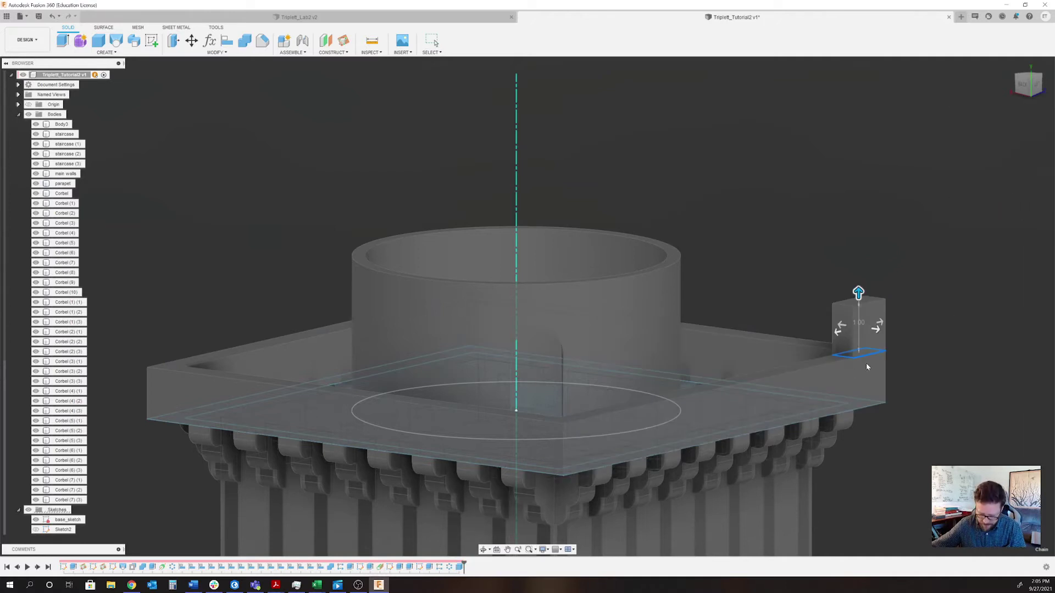
- Rename the corner box's body merlon
{"action": "middle_click_drag", "start_coordinate": [872, 405], "coordinate": [895, 324], "text": "shift"}
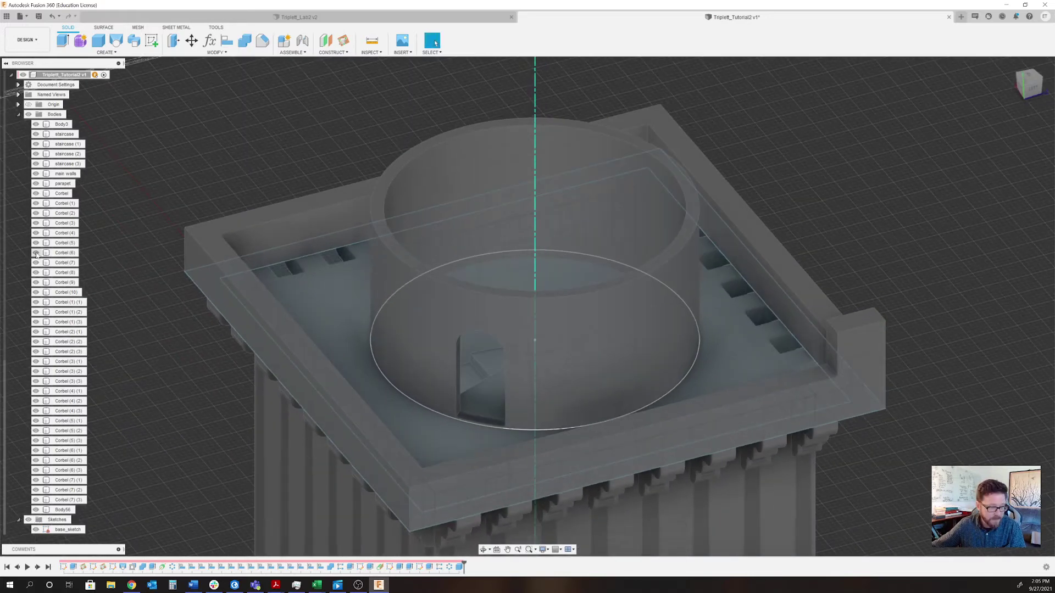
{"action": "left_click", "coordinate": [65, 510]}
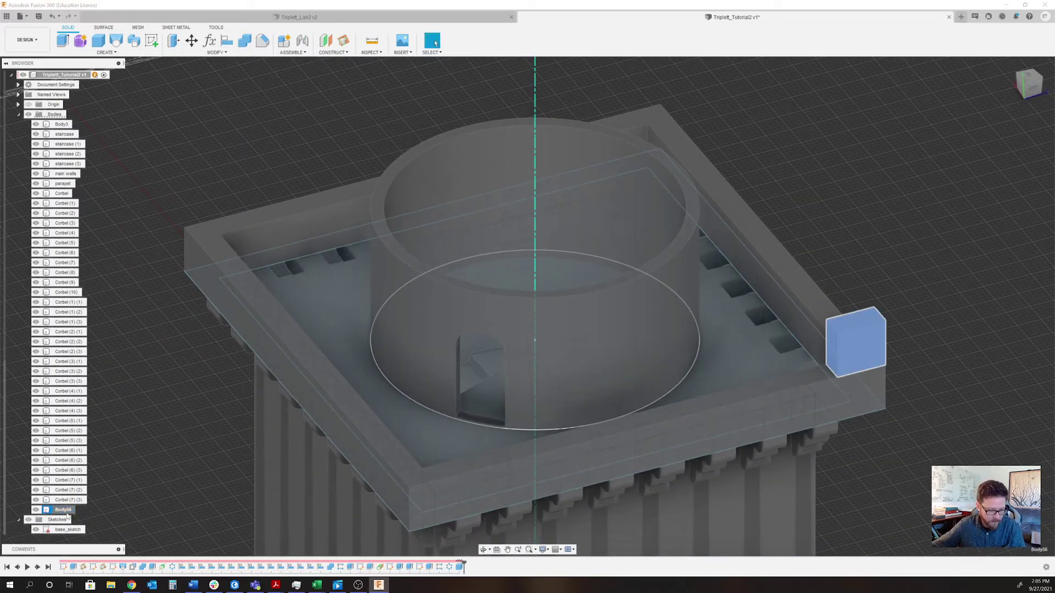
{"action": "double_click", "coordinate": [65, 511]}
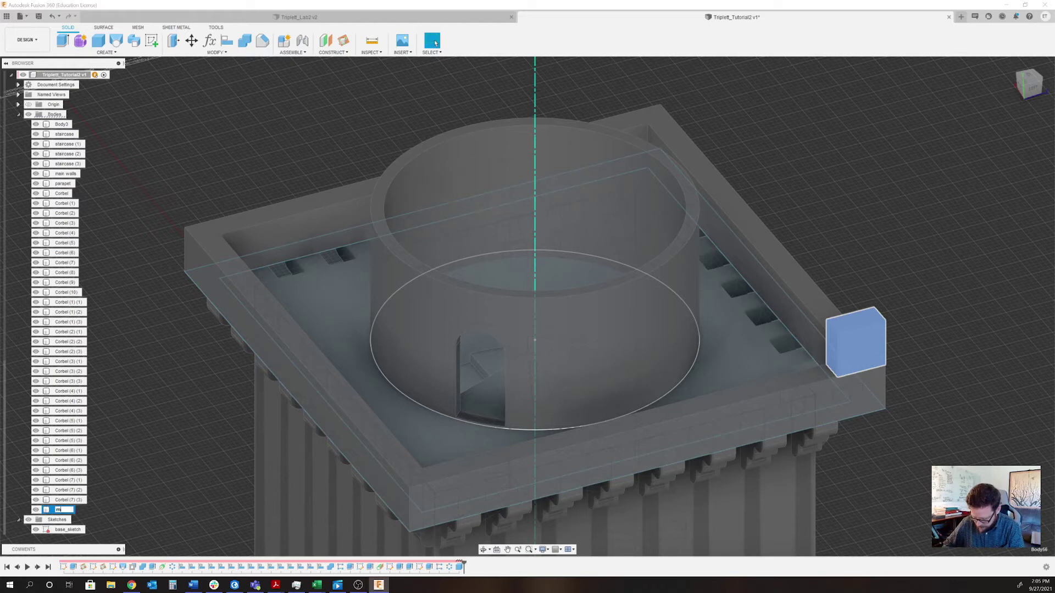
{"action": "type", "text": "merlon"}
{"action": "key", "text": "Return"}
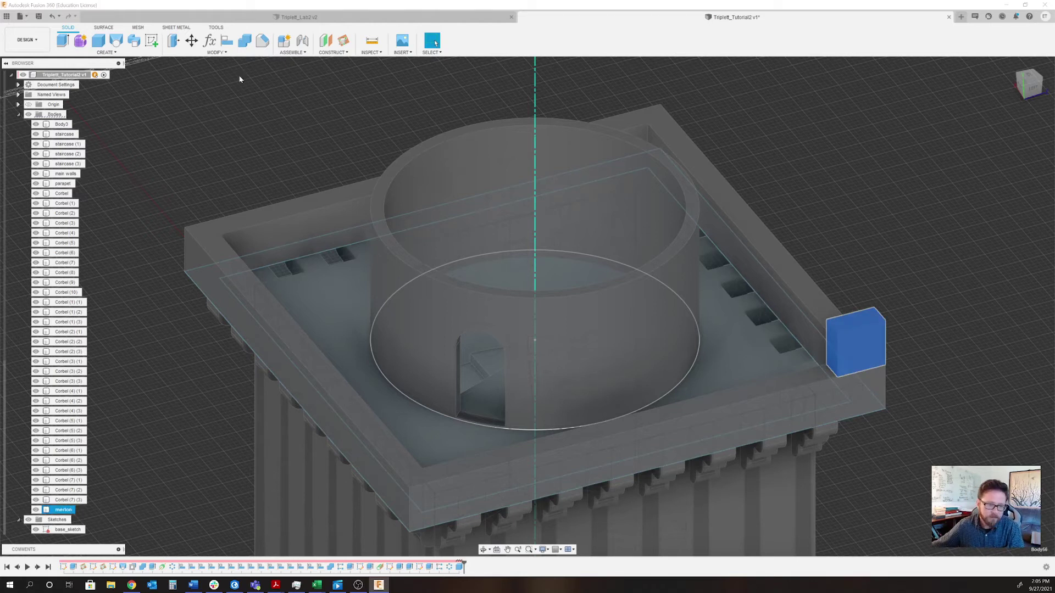
- Pattern the merlon body along the parapet's outer top edge to the opposite corner, with an extent of 9.00 m and a quantity of 6
{"action": "left_click", "coordinate": [106, 52]}
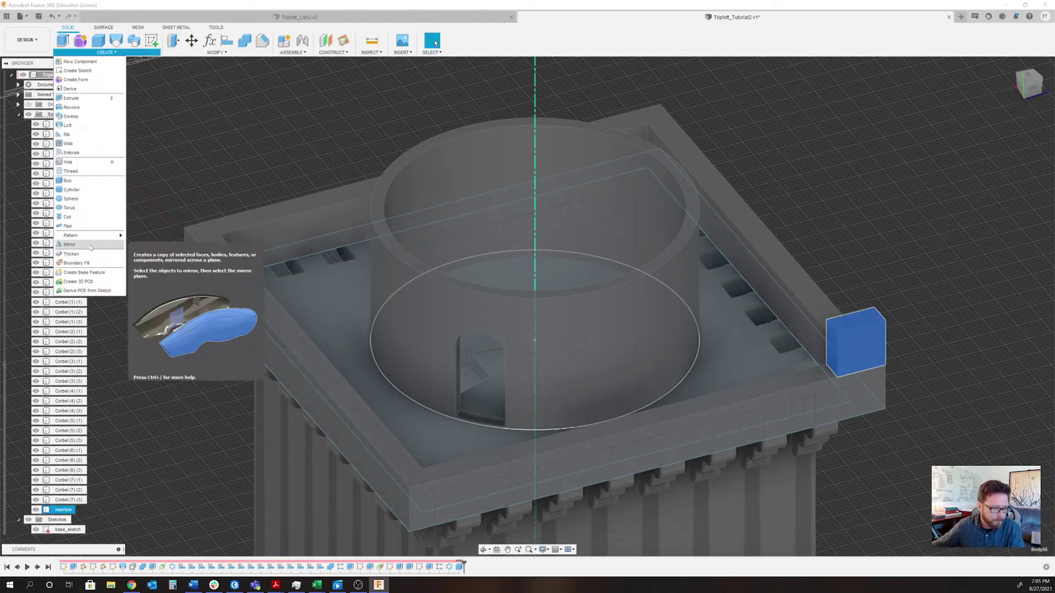
{"action": "mouse_move", "coordinate": [88, 236]}
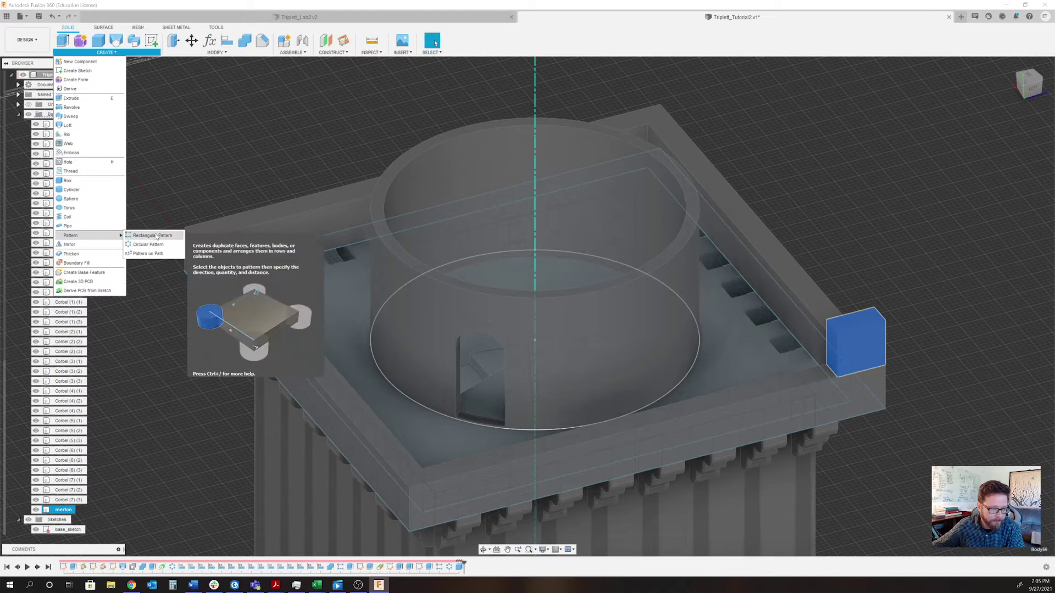
{"action": "left_click", "coordinate": [152, 235]}
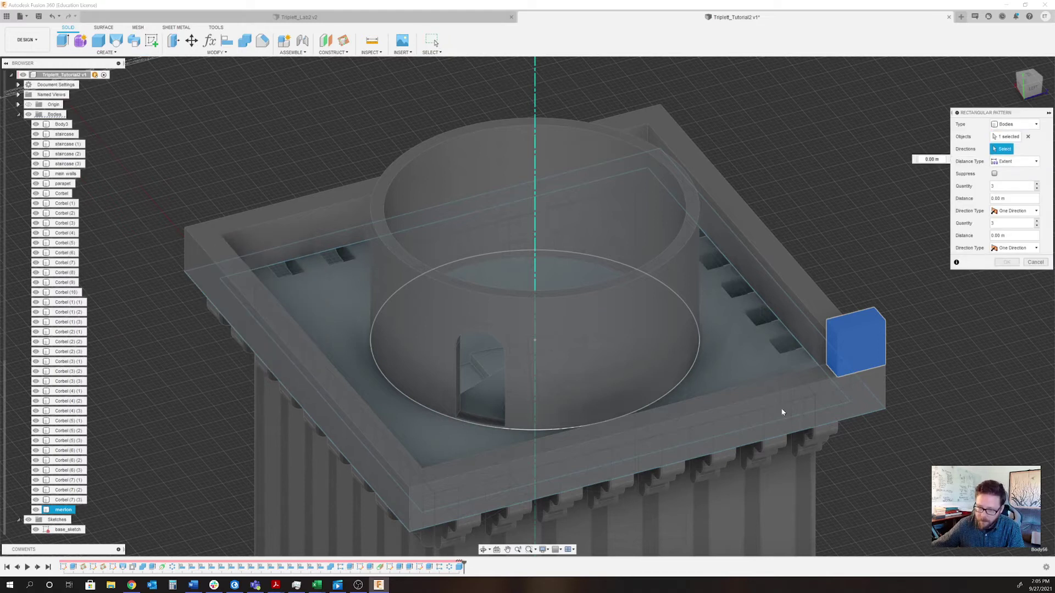
{"action": "left_click", "coordinate": [784, 390]}
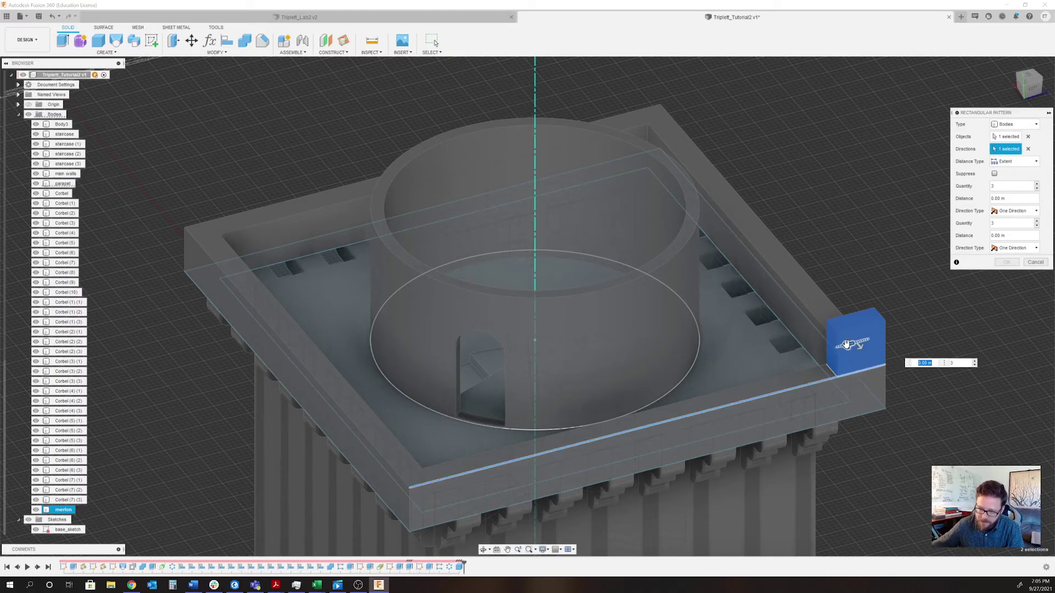
{"action": "left_click_drag", "start_coordinate": [847, 345], "coordinate": [417, 446]}
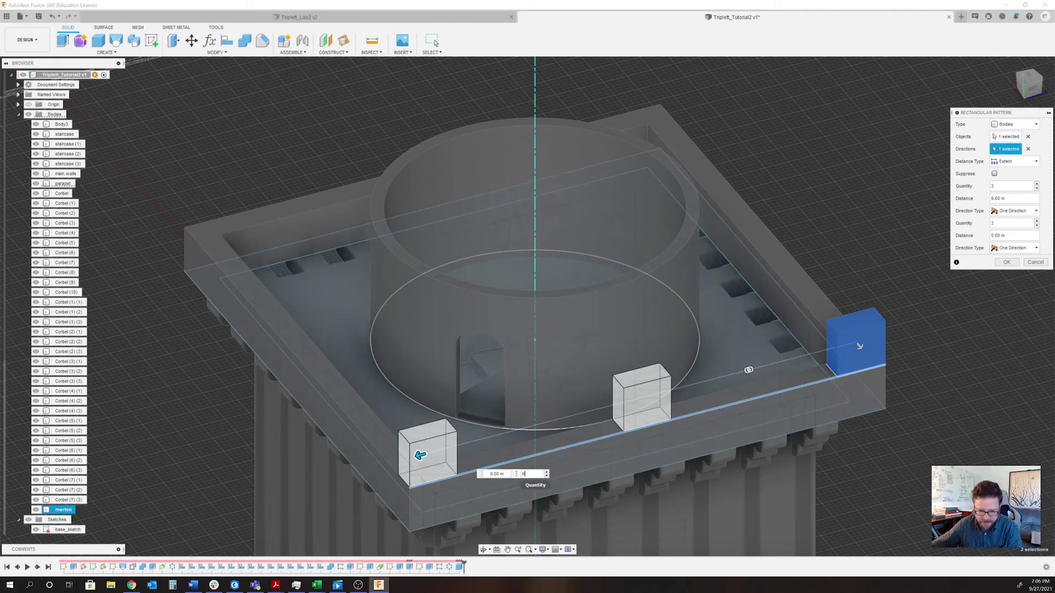
{"action": "type", "text": "6"}
{"action": "key", "text": "Return"}
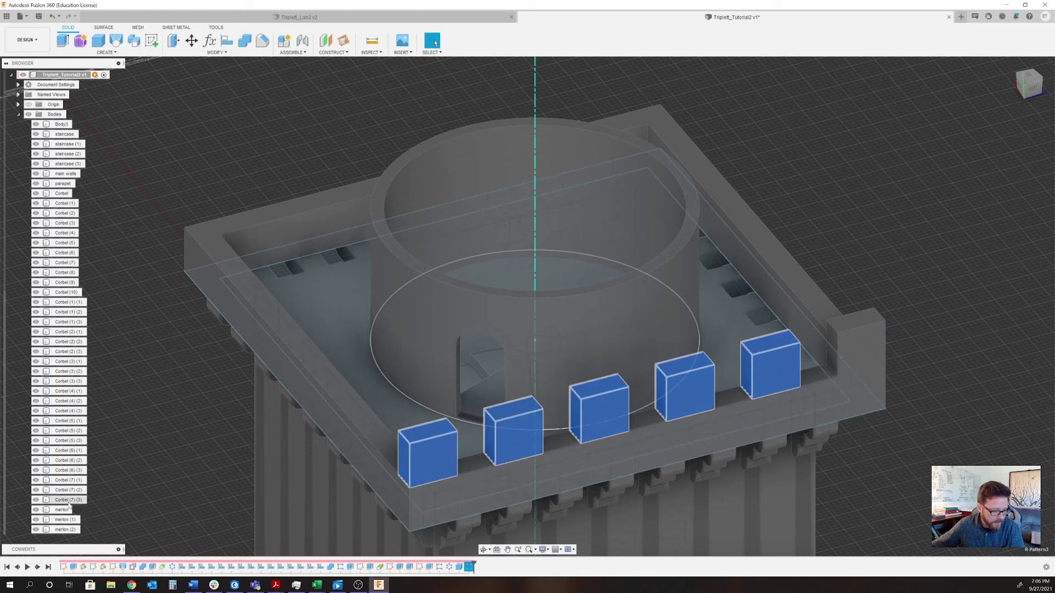
- Circular-pattern the six merlon bodies around the tower's vertical central axis with full angular spacing and a quantity of 4
{"action": "scroll", "coordinate": [70, 495], "scroll_direction": "down", "scroll_amount": 3}
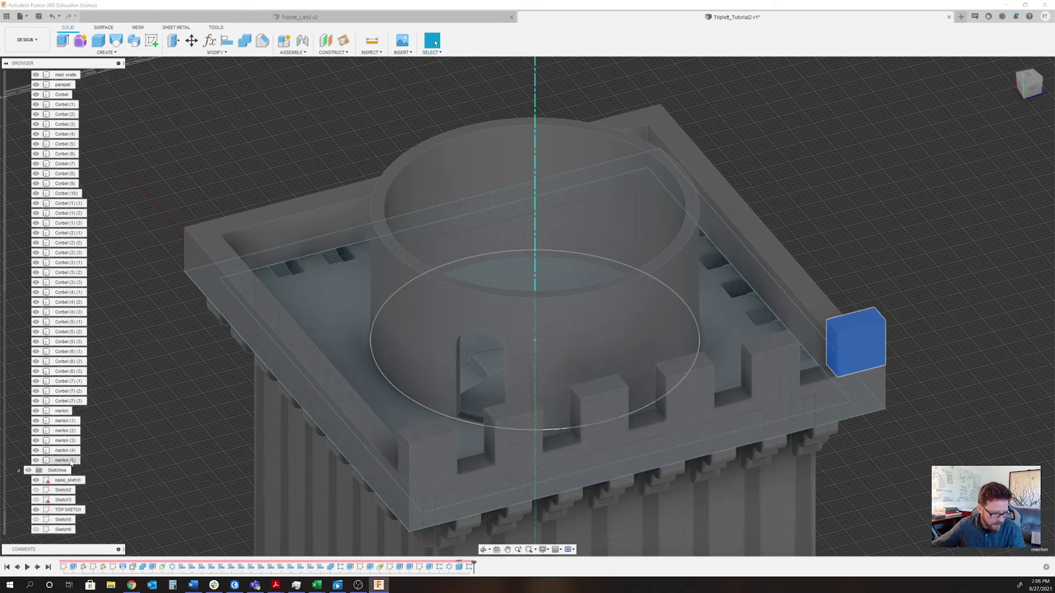
{"action": "left_click", "coordinate": [72, 461], "text": "shift"}
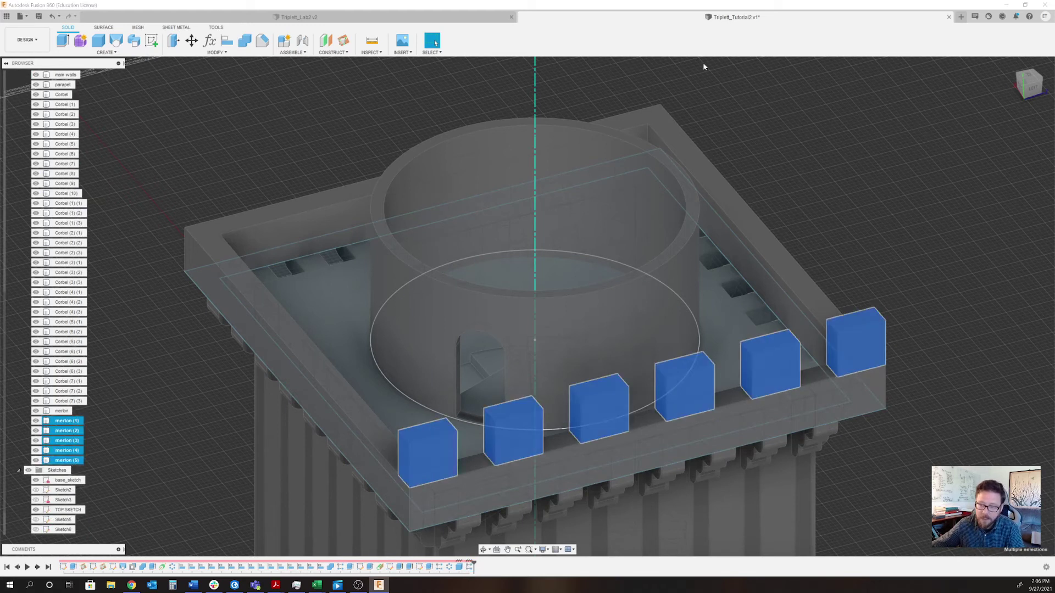
{"action": "left_click", "coordinate": [107, 52]}
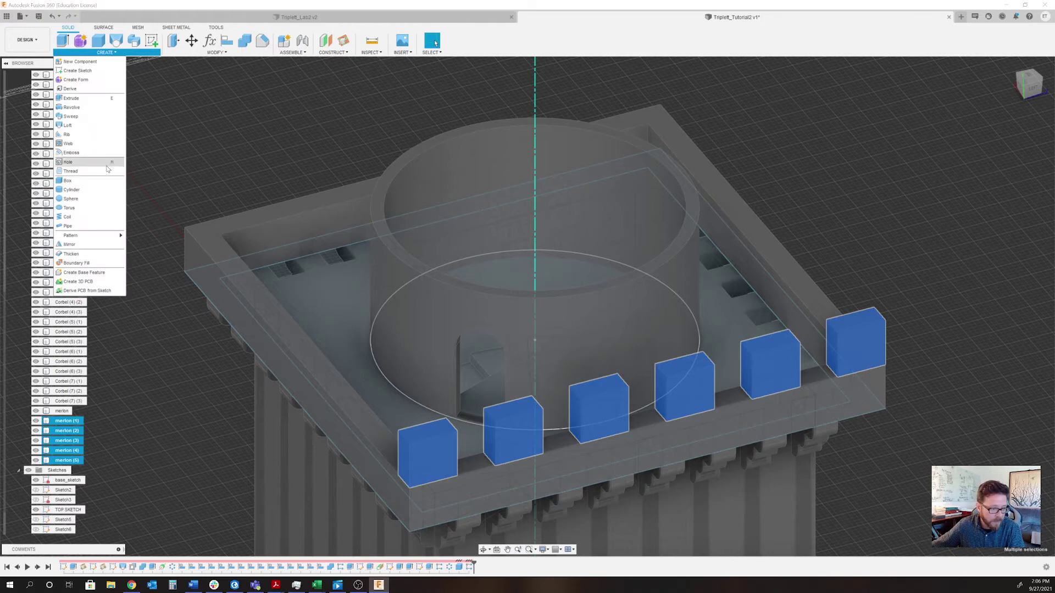
{"action": "mouse_move", "coordinate": [92, 236]}
{"action": "left_click", "coordinate": [148, 245]}
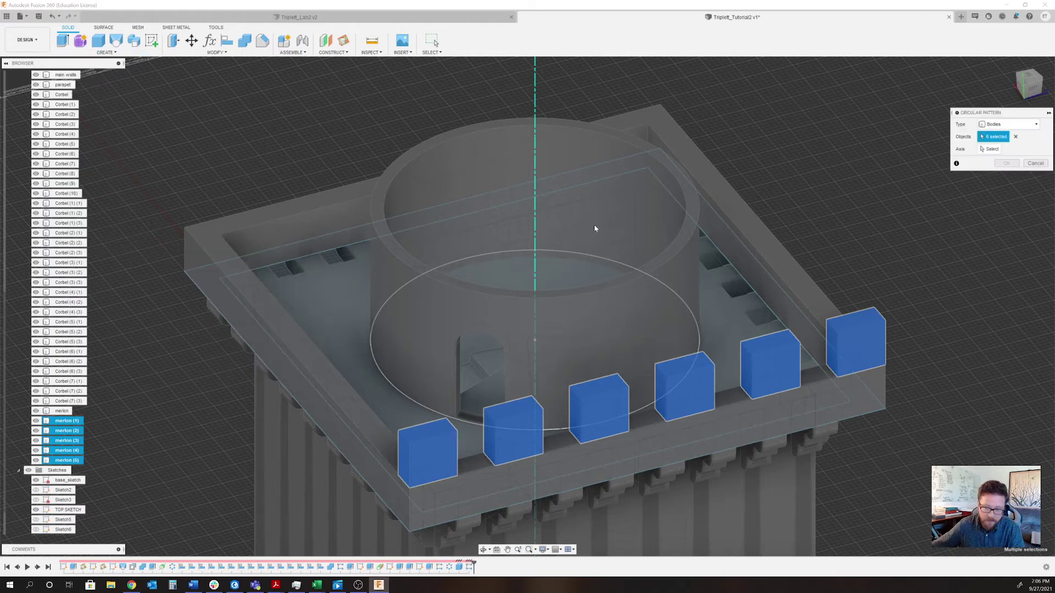
{"action": "left_click", "coordinate": [988, 150]}
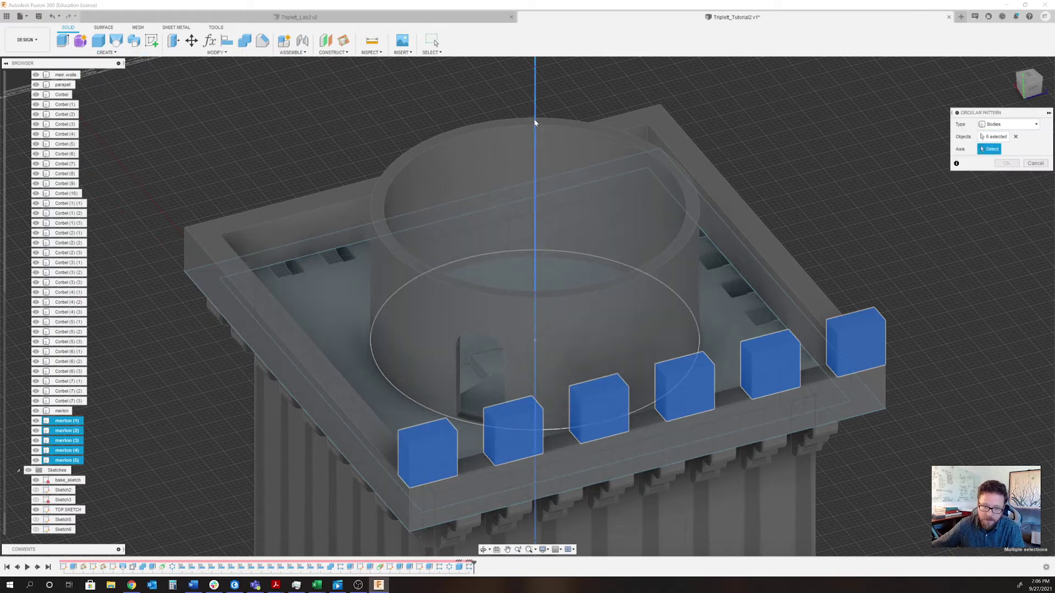
{"action": "left_click", "coordinate": [535, 121]}
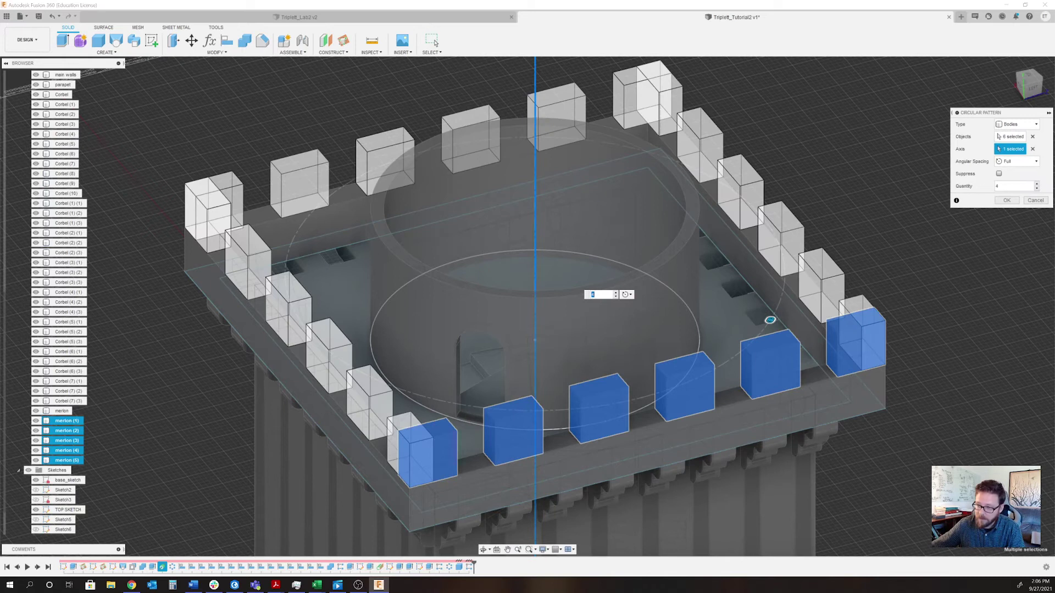
{"action": "left_click", "coordinate": [1008, 201]}
- Combine the overlapping merlon bodies at all four parapet corners using the Join operation
{"action": "scroll", "coordinate": [797, 274], "scroll_direction": "down", "scroll_amount": 5}
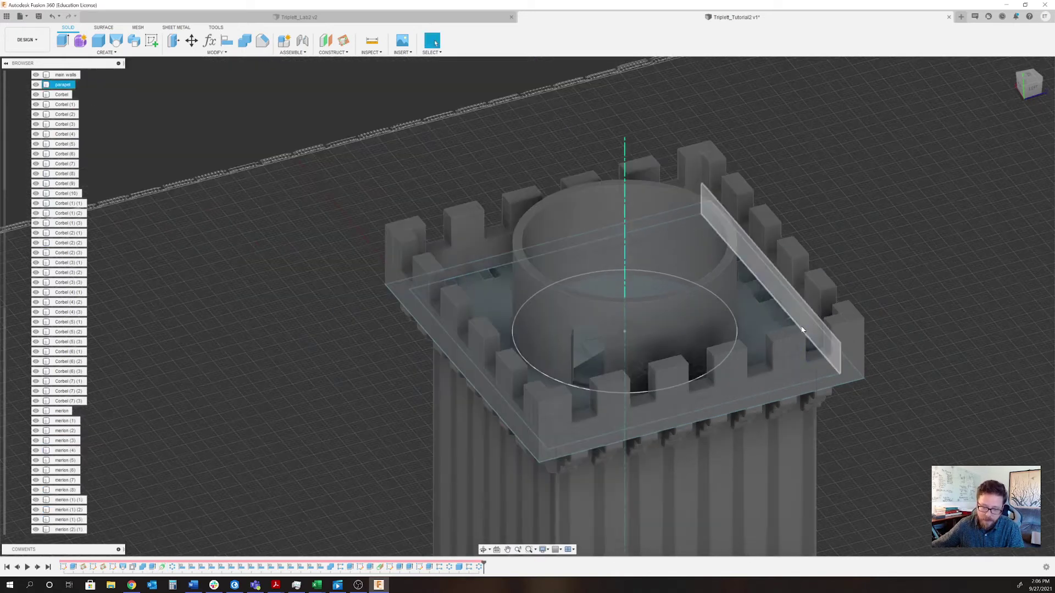
{"action": "scroll", "coordinate": [555, 405], "scroll_direction": "up", "scroll_amount": 8}
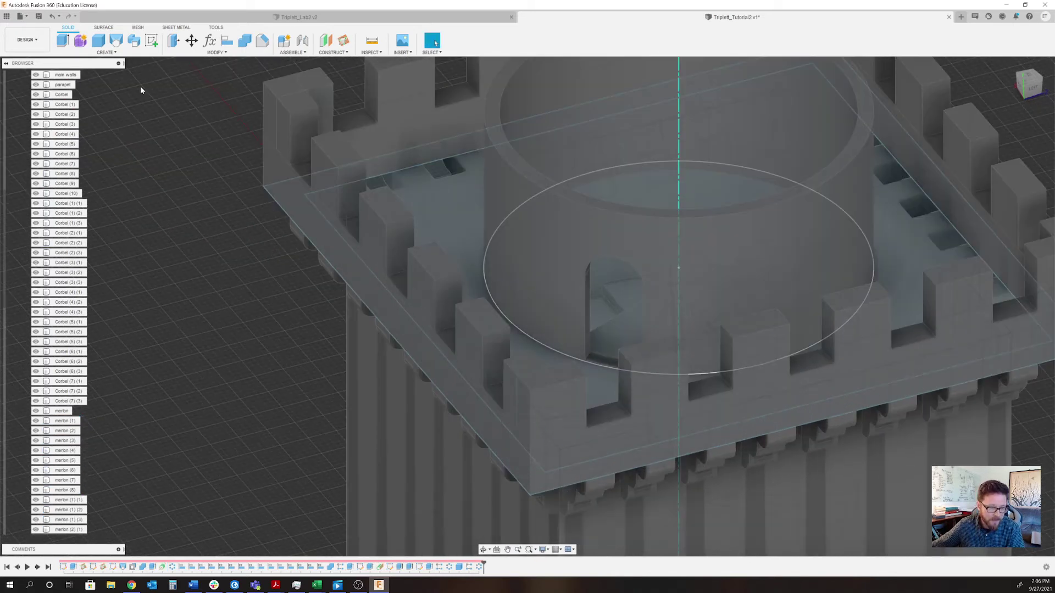
{"action": "left_click", "coordinate": [620, 417]}
{"action": "middle_click_drag", "start_coordinate": [642, 392], "coordinate": [537, 377]}
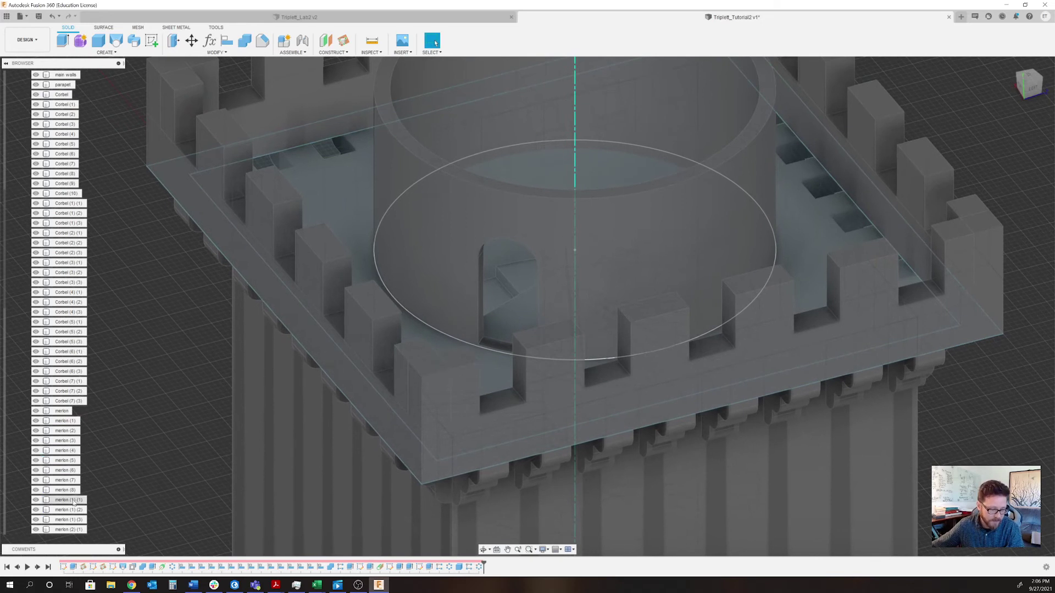
{"action": "scroll", "coordinate": [74, 500], "scroll_direction": "down", "scroll_amount": 6}
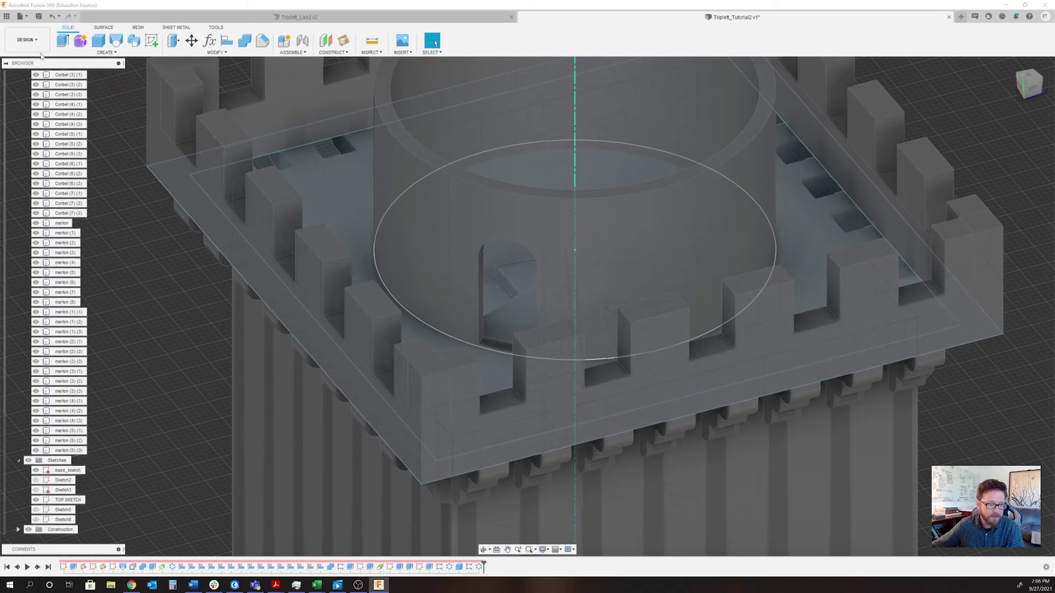
{"action": "left_click", "coordinate": [246, 42]}
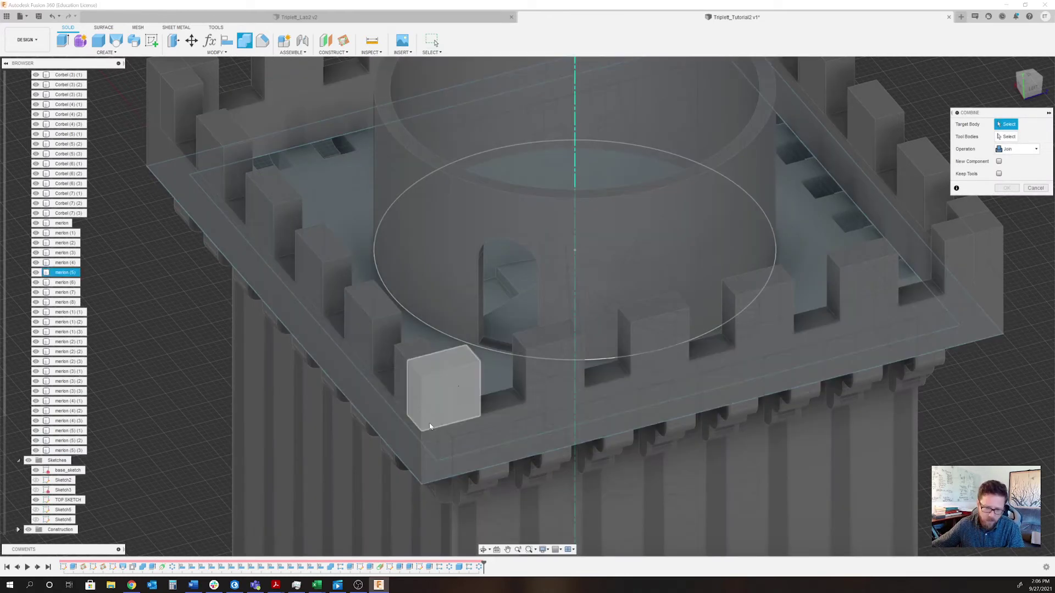
{"action": "left_click", "coordinate": [459, 385]}
{"action": "left_click", "coordinate": [418, 379]}
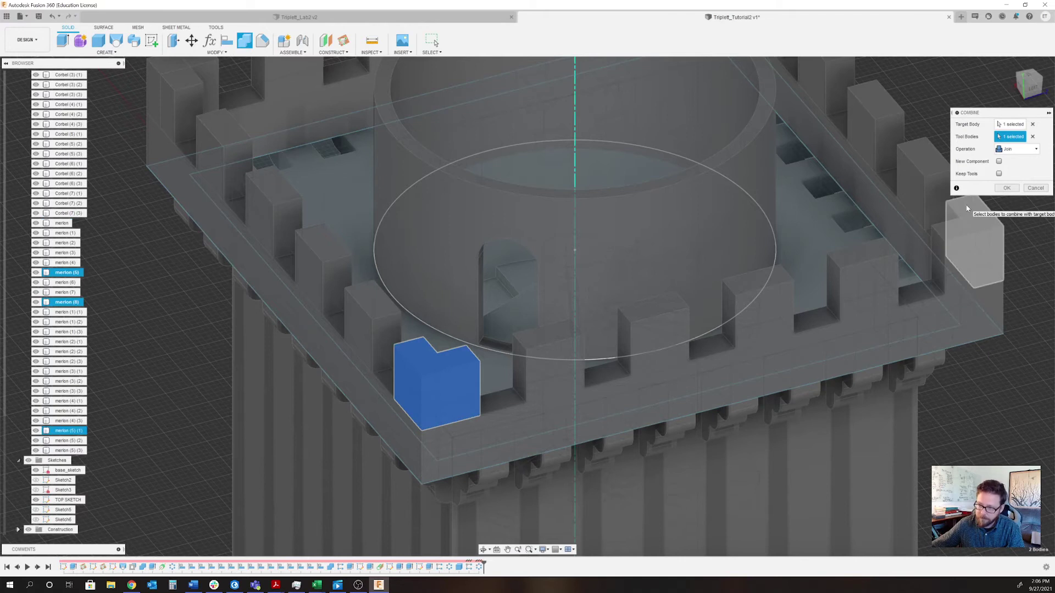
{"action": "left_click", "coordinate": [967, 219]}
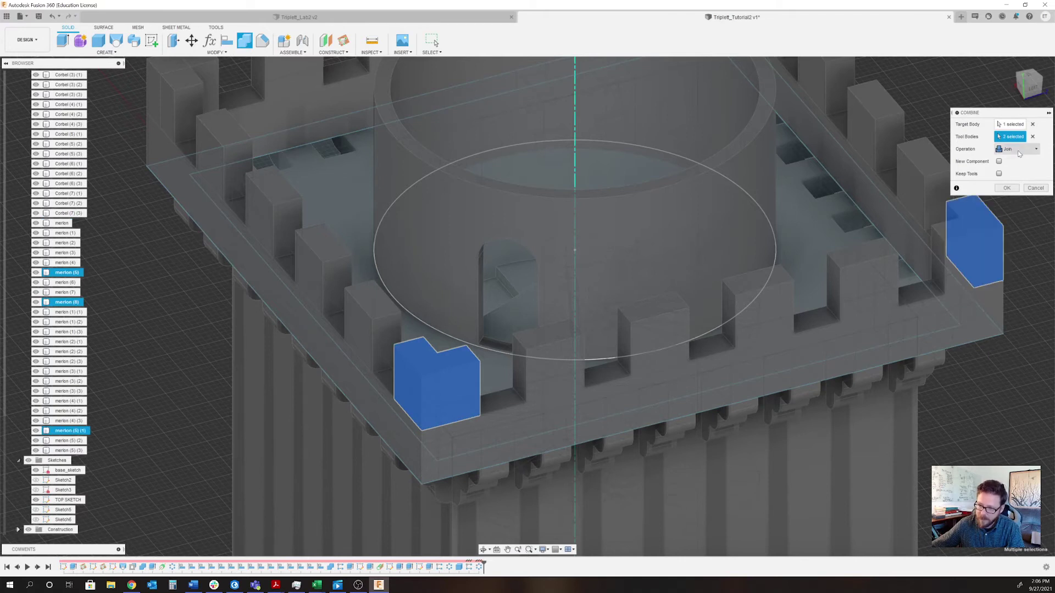
{"action": "left_click", "coordinate": [955, 255]}
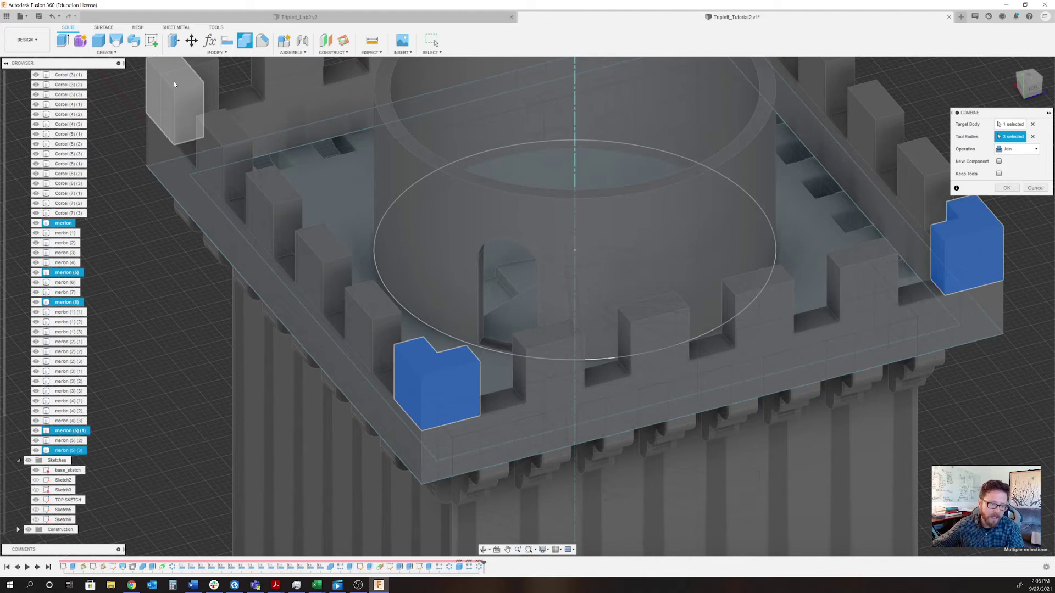
{"action": "left_click", "coordinate": [173, 84]}
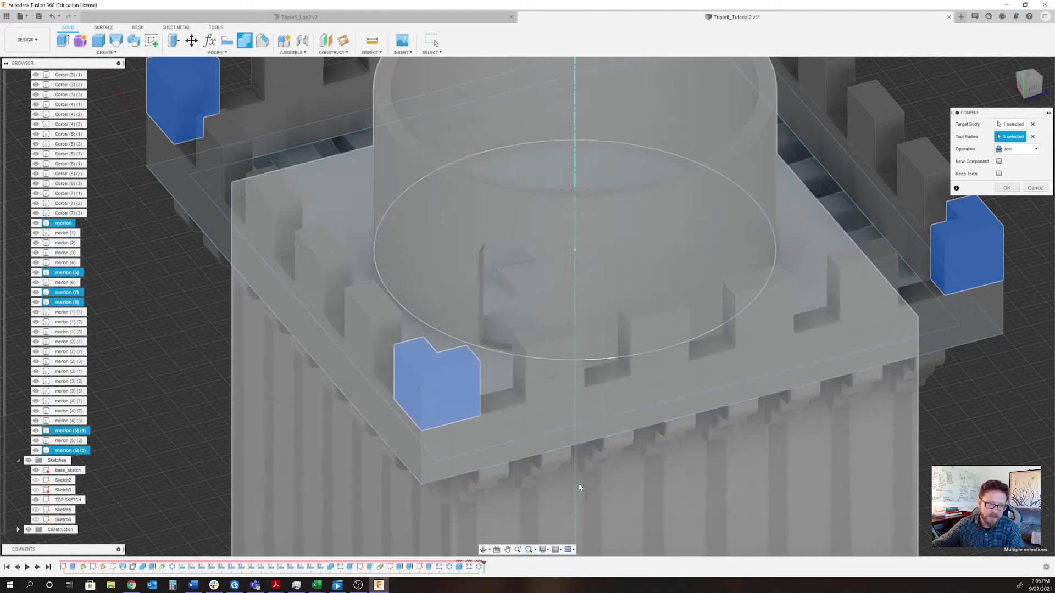
{"action": "scroll", "coordinate": [690, 213], "scroll_direction": "down", "scroll_amount": 5}
{"action": "left_click", "coordinate": [656, 190]}
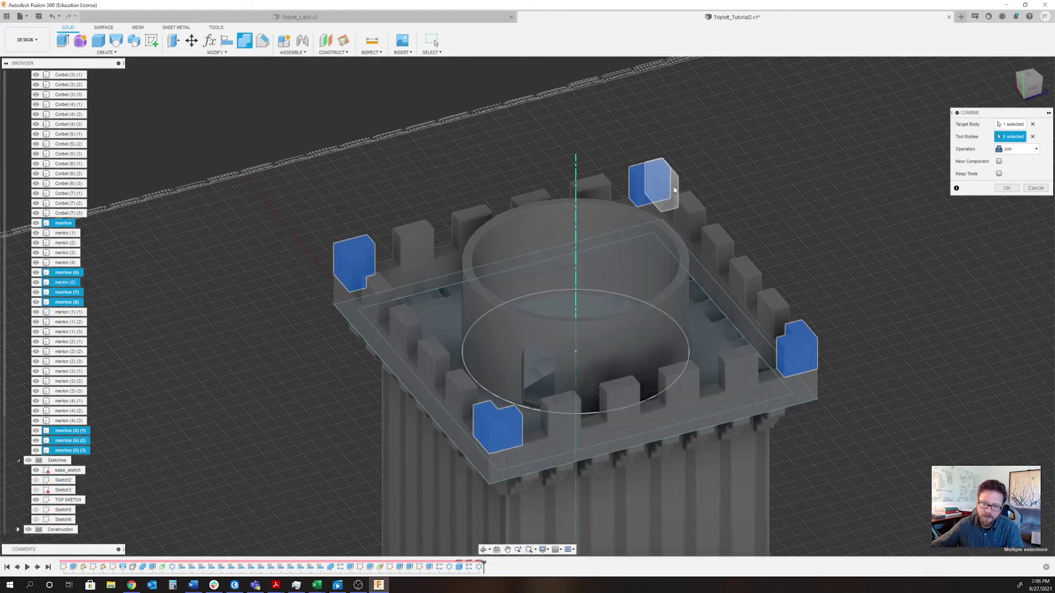
{"action": "left_click", "coordinate": [1006, 188]}
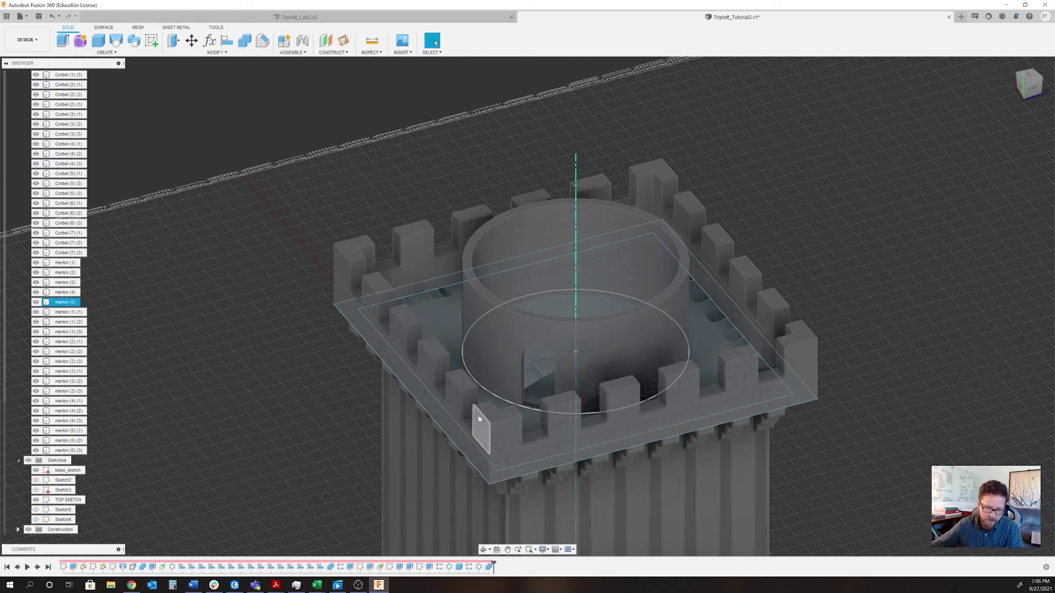
- Examine the merlons, ring wall, corbels and tower walls from several sides and from above
{"action": "scroll", "coordinate": [606, 349], "scroll_direction": "down", "scroll_amount": 3}
{"action": "scroll", "coordinate": [706, 300], "scroll_direction": "up", "scroll_amount": 6}
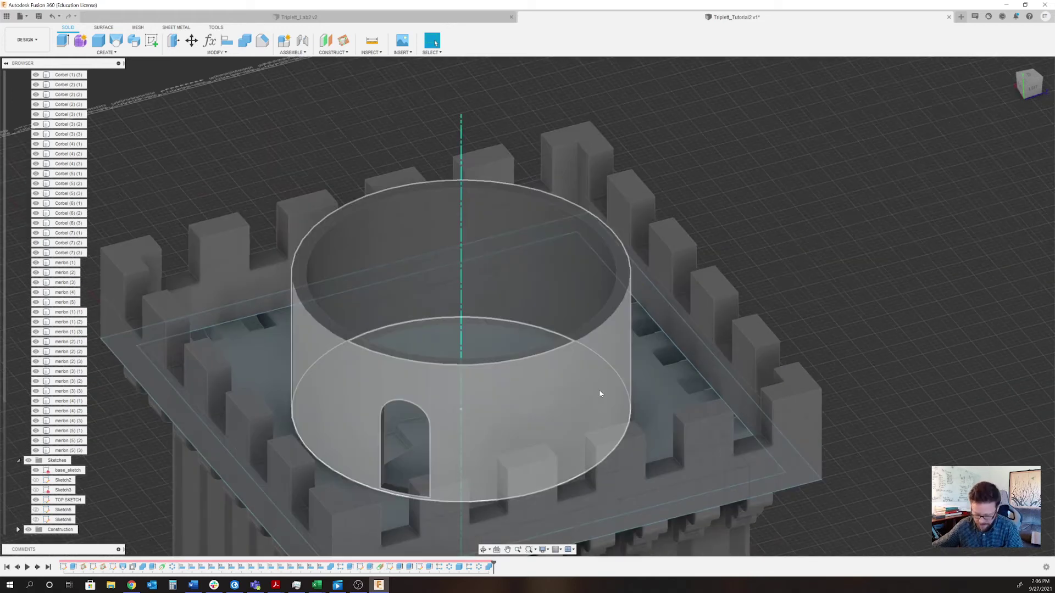
{"action": "middle_click_drag", "start_coordinate": [585, 370], "coordinate": [575, 322]}
{"action": "scroll", "coordinate": [576, 322], "scroll_direction": "up", "scroll_amount": 2}
{"action": "scroll", "coordinate": [575, 353], "scroll_direction": "down", "scroll_amount": 7}
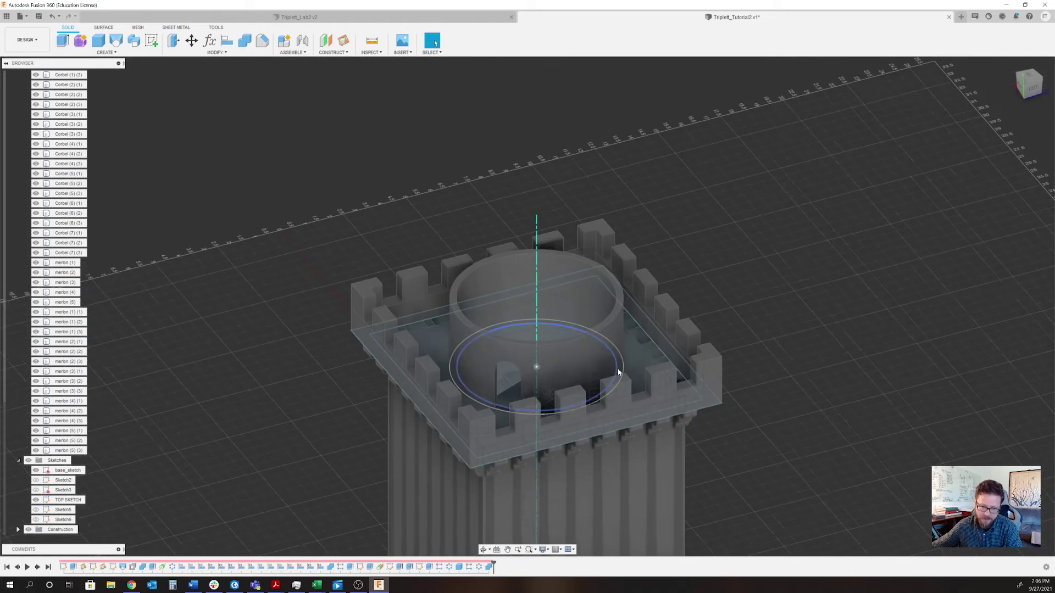
{"action": "scroll", "coordinate": [544, 365], "scroll_direction": "up", "scroll_amount": 2}
{"action": "middle_click_drag", "start_coordinate": [654, 422], "coordinate": [701, 419], "text": "shift"}
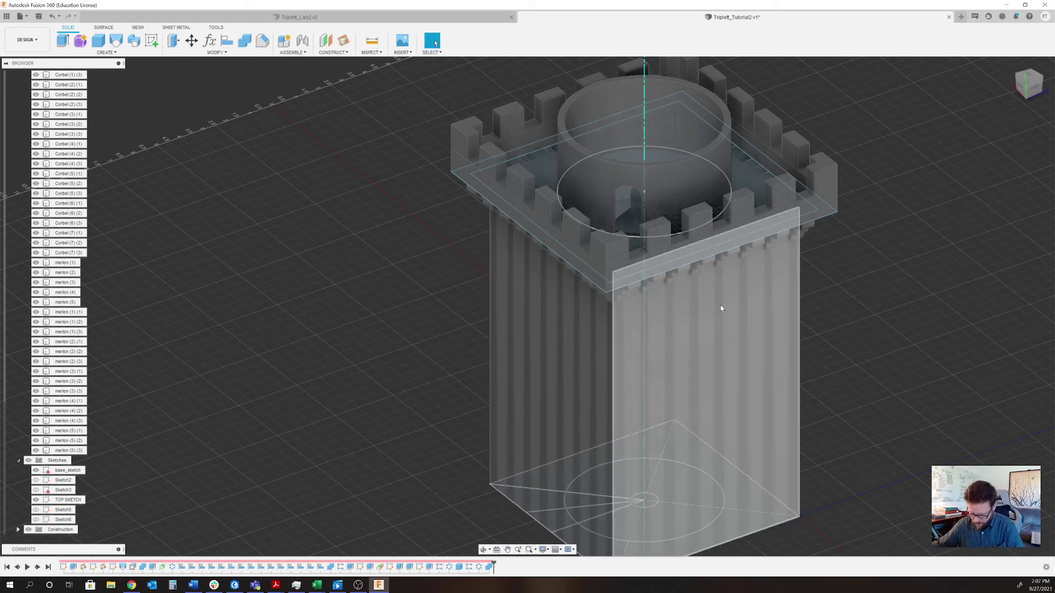
{"action": "middle_click_drag", "start_coordinate": [626, 328], "coordinate": [646, 270], "text": "shift"}
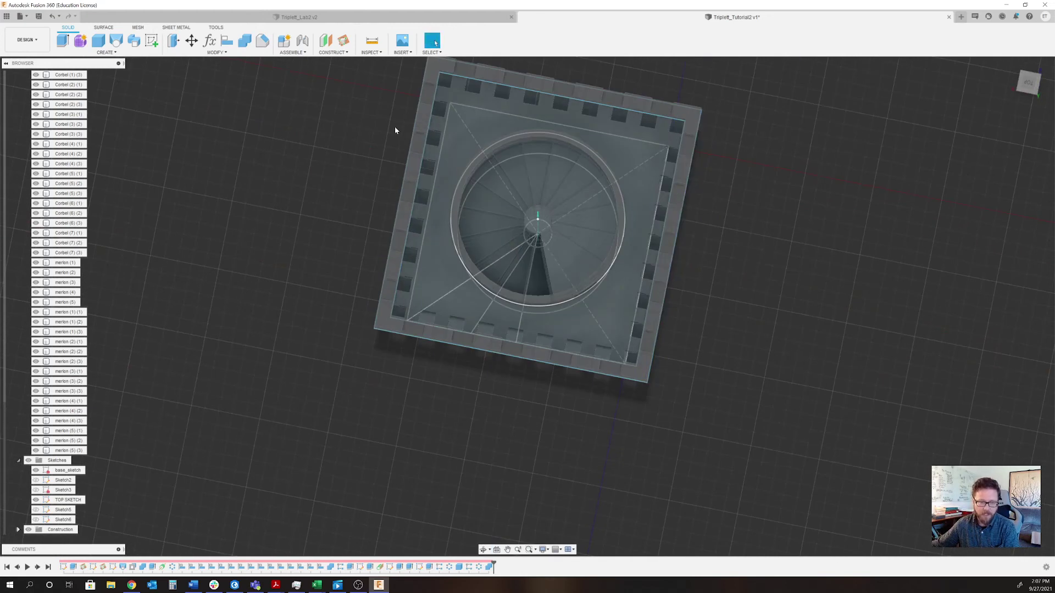
{"action": "middle_click_drag", "start_coordinate": [684, 203], "coordinate": [848, 350], "text": "shift"}
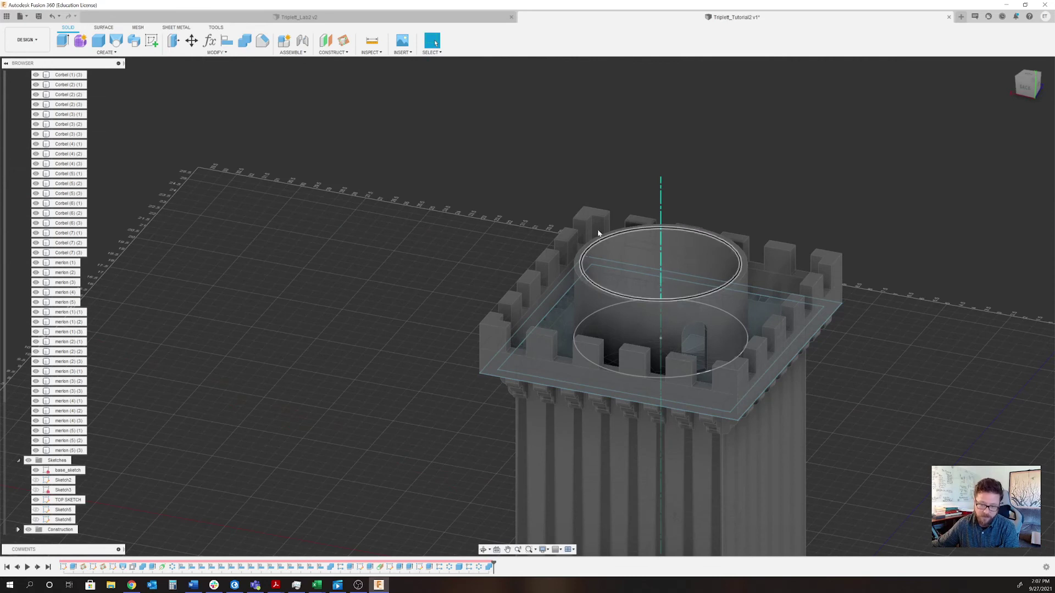
{"action": "middle_click_drag", "start_coordinate": [541, 269], "coordinate": [324, 138], "text": "shift"}
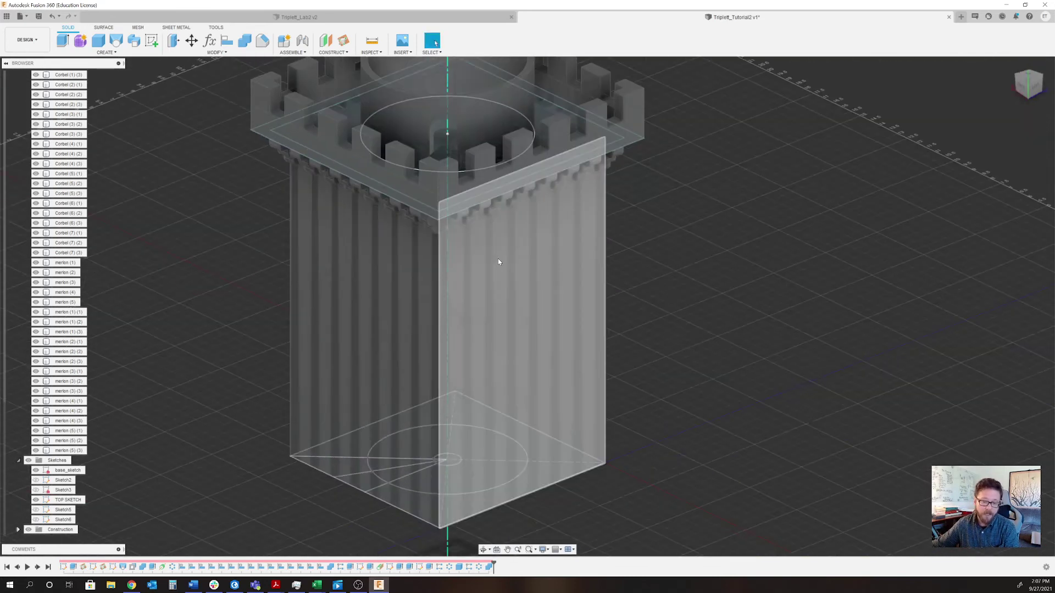
{"action": "middle_click_drag", "start_coordinate": [579, 297], "coordinate": [824, 398]}
{"action": "middle_click_drag", "start_coordinate": [286, 134], "coordinate": [286, 141], "text": "shift"}
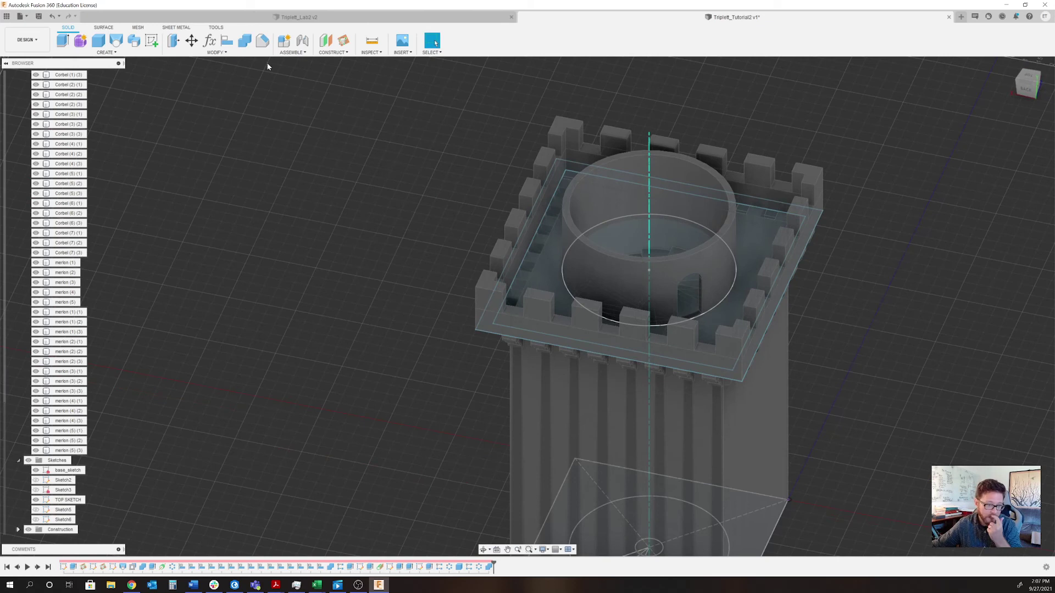
{"action": "left_click", "coordinate": [245, 42]}
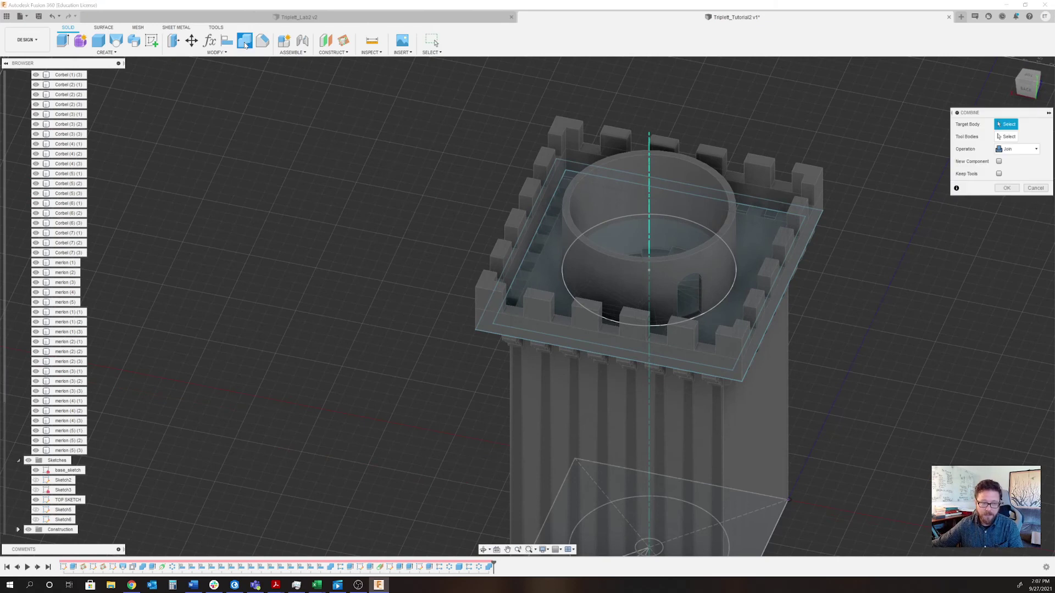
{"action": "left_click", "coordinate": [1030, 149]}
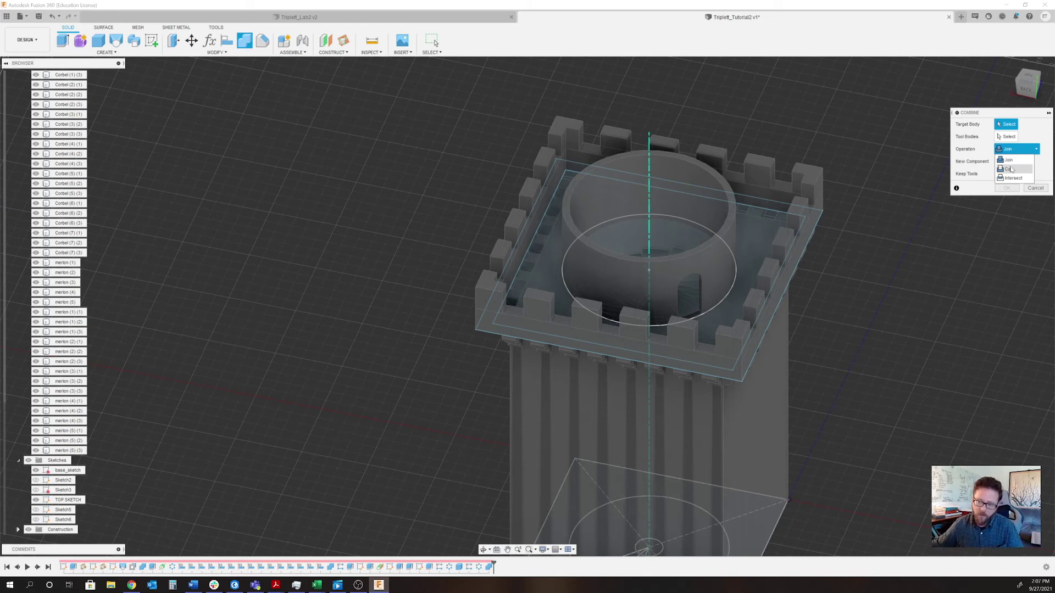
{"action": "left_click", "coordinate": [1046, 165]}
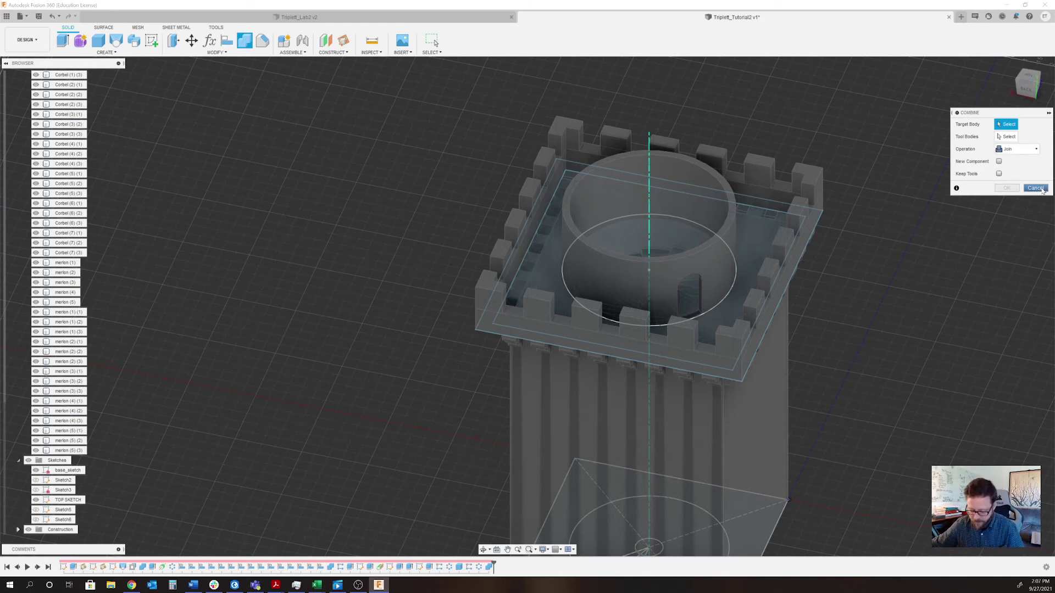
{"action": "left_click", "coordinate": [1043, 188]}
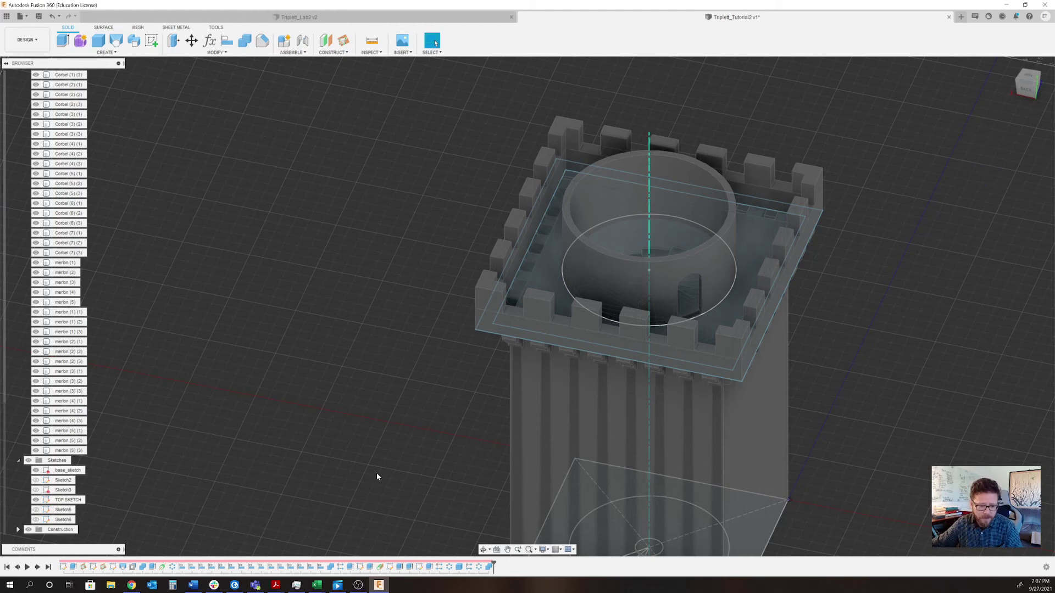
- Save the design with the version description "finished parapet"
{"action": "middle_click_drag", "start_coordinate": [398, 480], "coordinate": [312, 399], "text": "shift"}
{"action": "scroll", "coordinate": [292, 429], "scroll_direction": "up", "scroll_amount": 3}
{"action": "scroll", "coordinate": [292, 428], "scroll_direction": "down", "scroll_amount": 5}
{"action": "scroll", "coordinate": [295, 382], "scroll_direction": "up", "scroll_amount": 1}
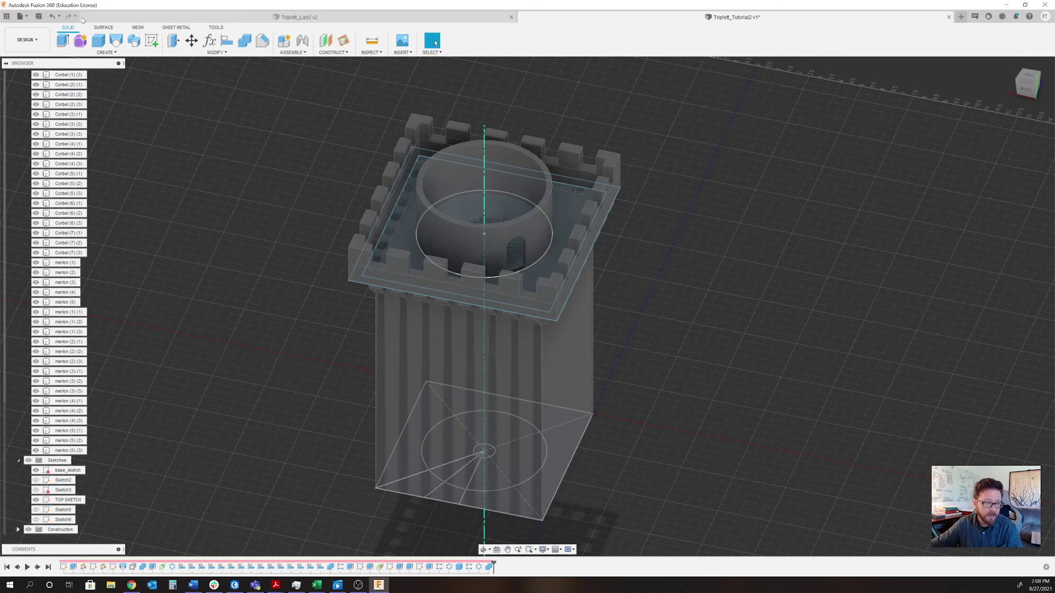
{"action": "left_click", "coordinate": [40, 16]}
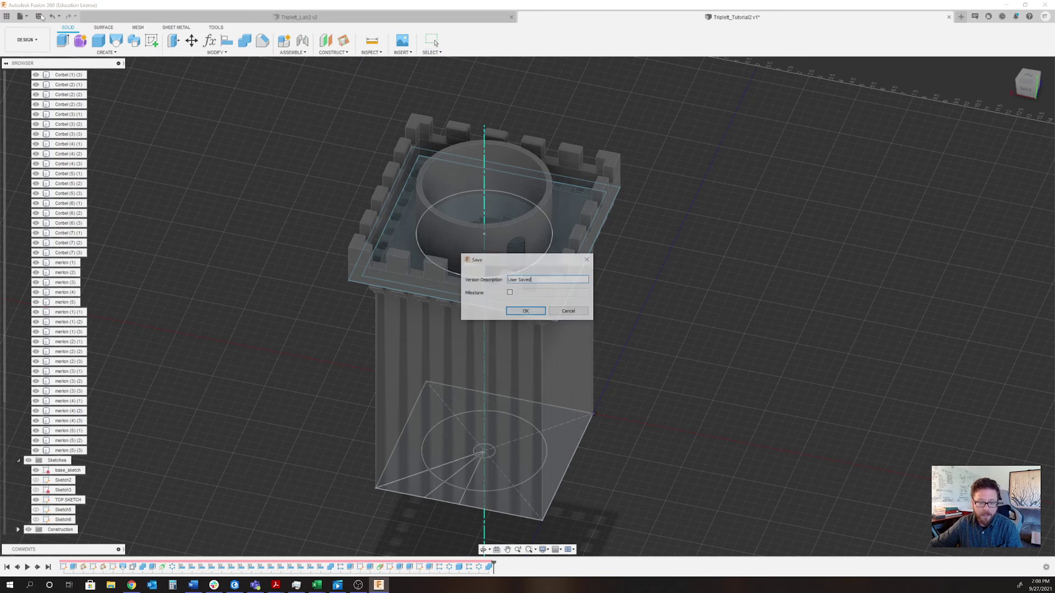
{"action": "key", "text": "ctrl+a"}
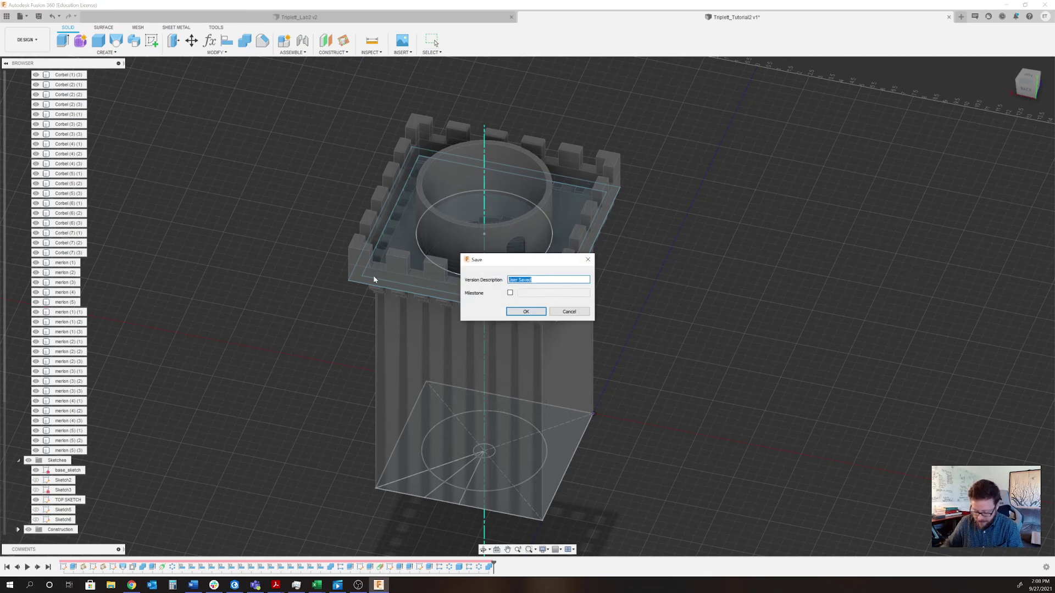
{"action": "type", "text": "fin"}
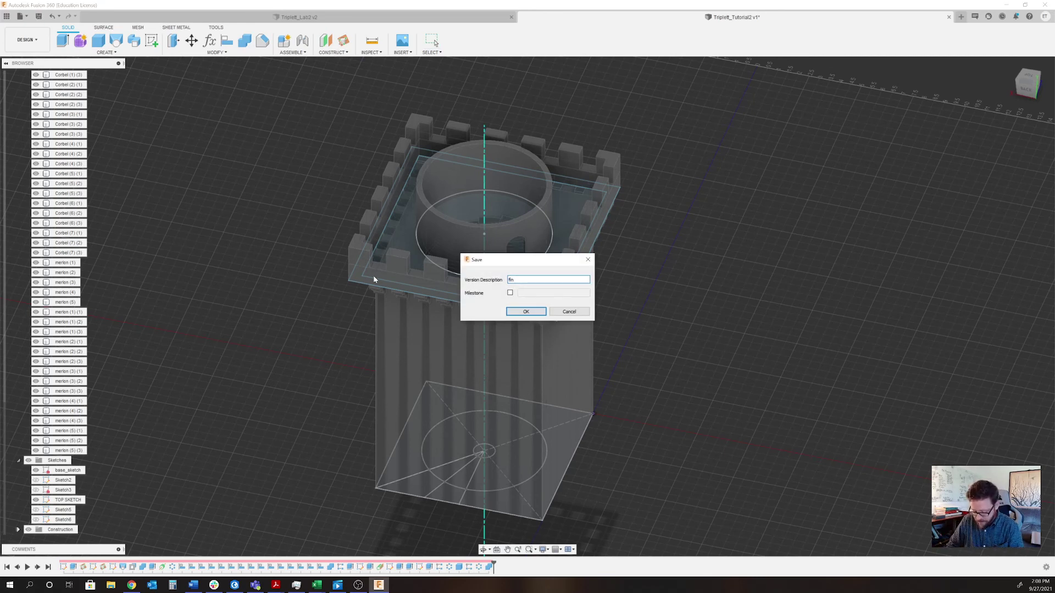
{"action": "type", "text": "ished"}
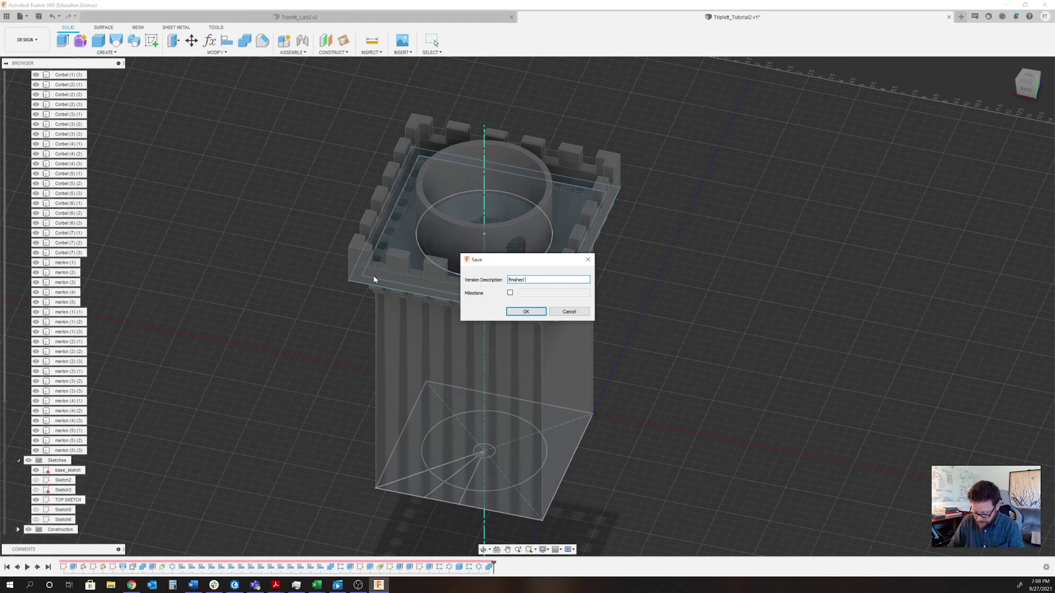
{"action": "type", "text": " parapet"}
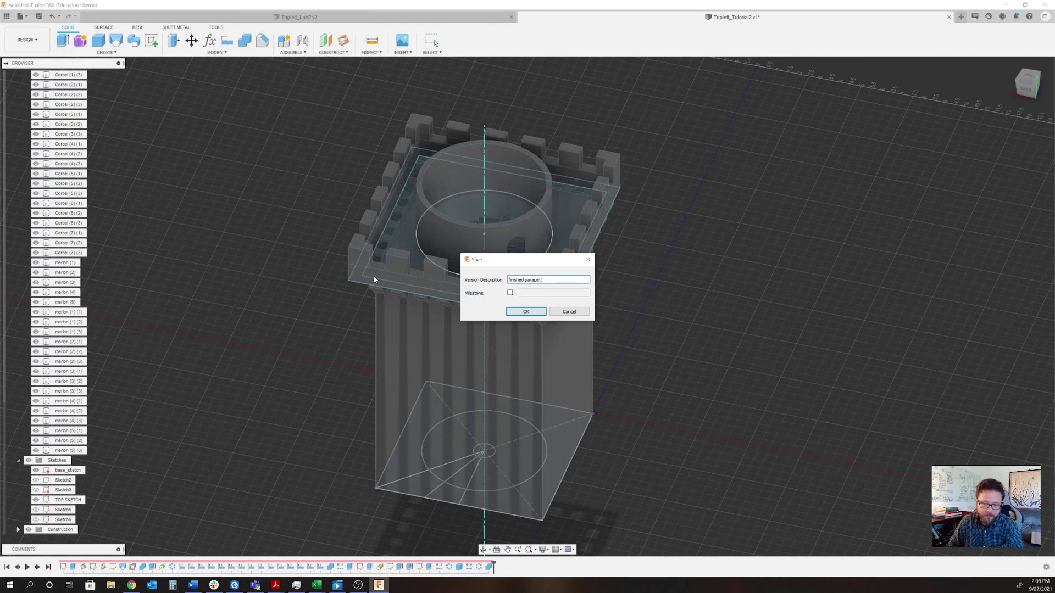
{"action": "key", "text": "Return"}
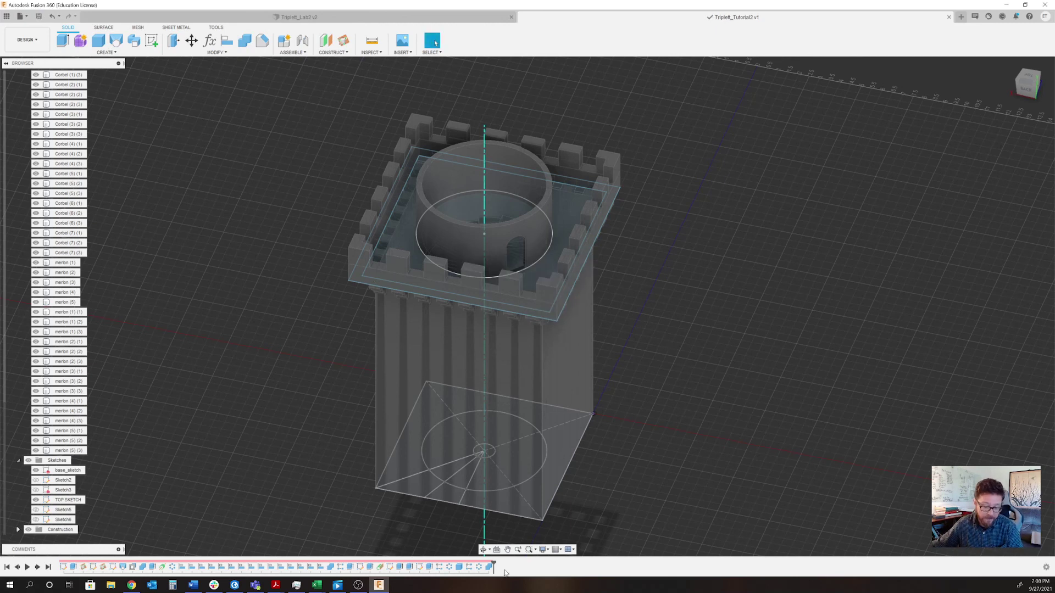